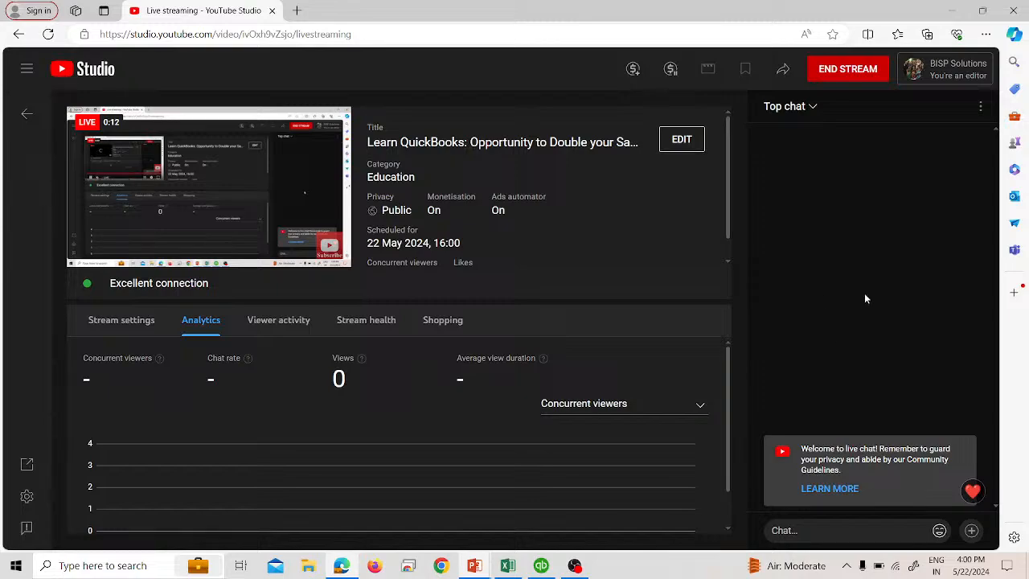
key("alt+Tab")
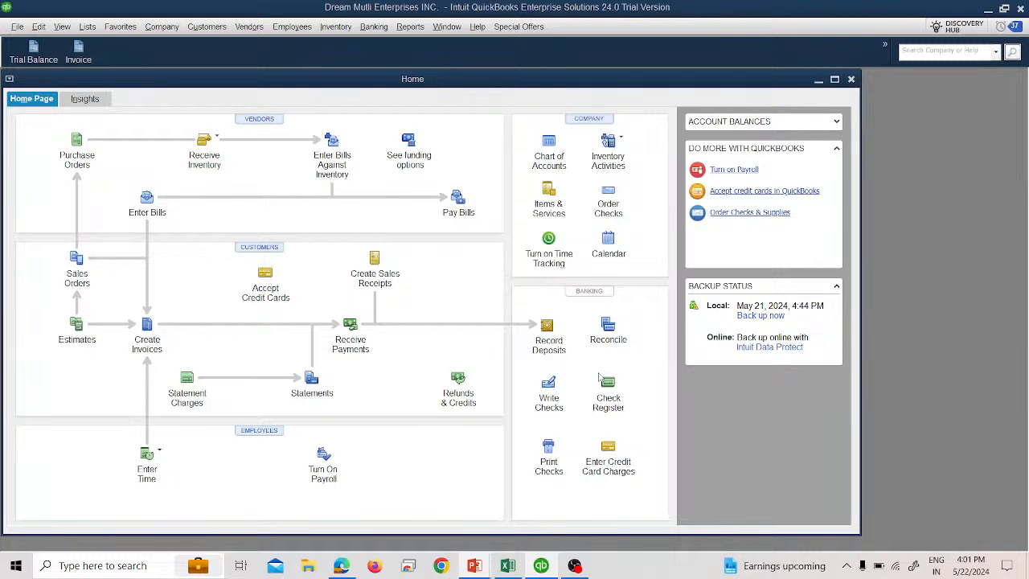
key("XF86AudioRaiseVolume")
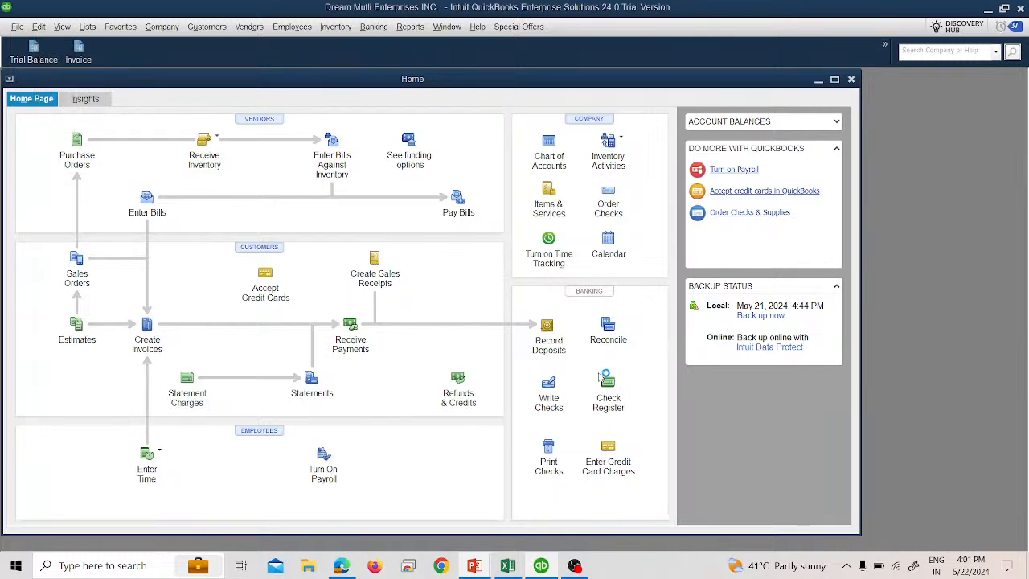
key("alt+Tab")
key("alt+Tab")
key("alt+Tab")
key("alt+Tab")
key("alt+Tab")
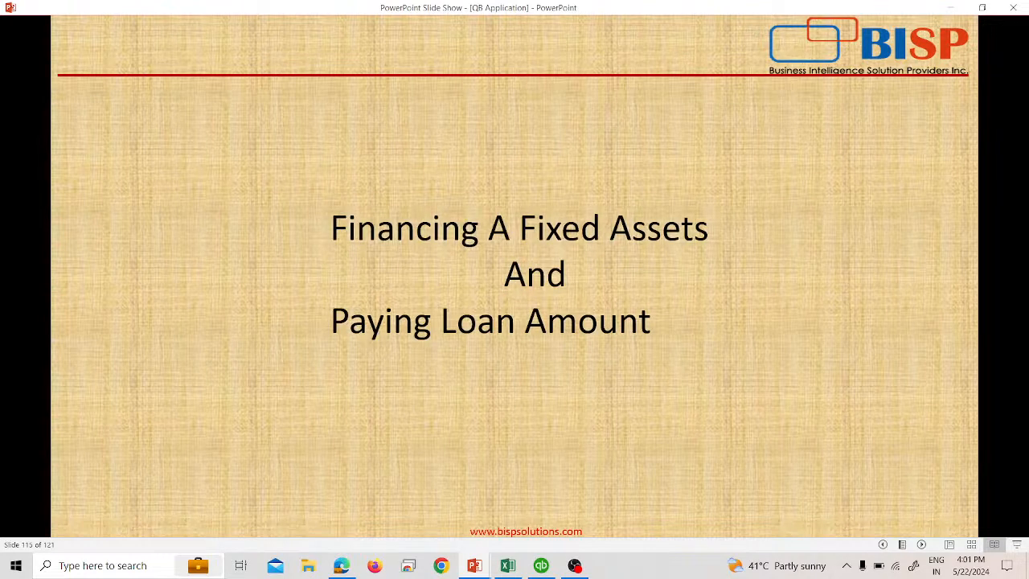
left_click(537, 568)
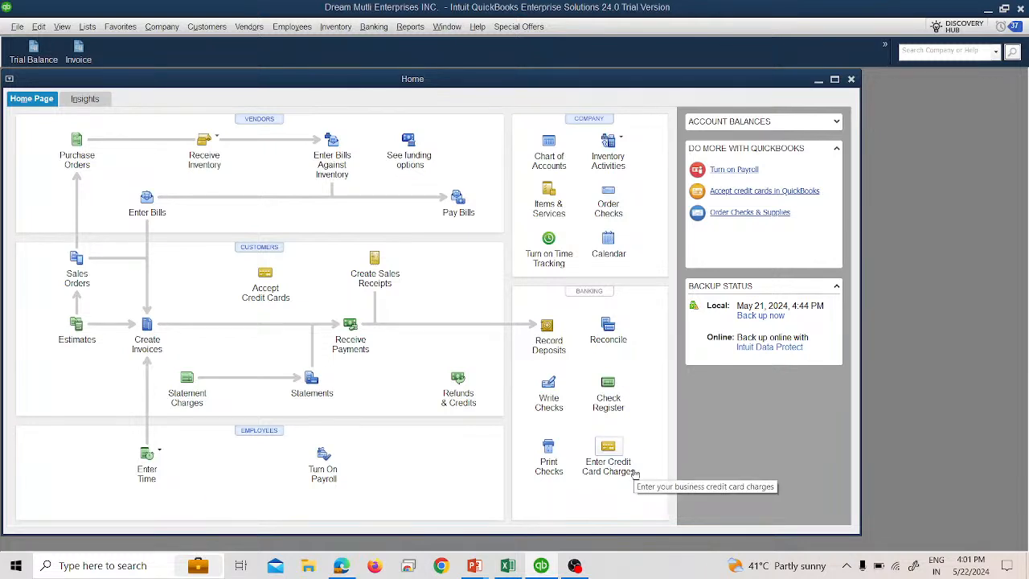
key("XF86AudioRaiseVolume")
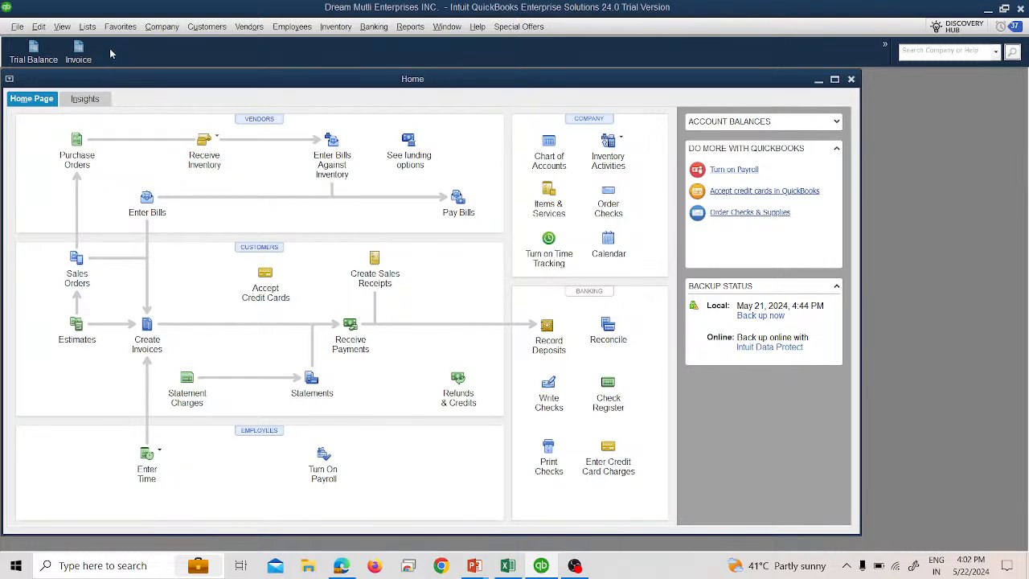
- Open the Make General Journal Entries window and maximize it
left_click(148, 29)
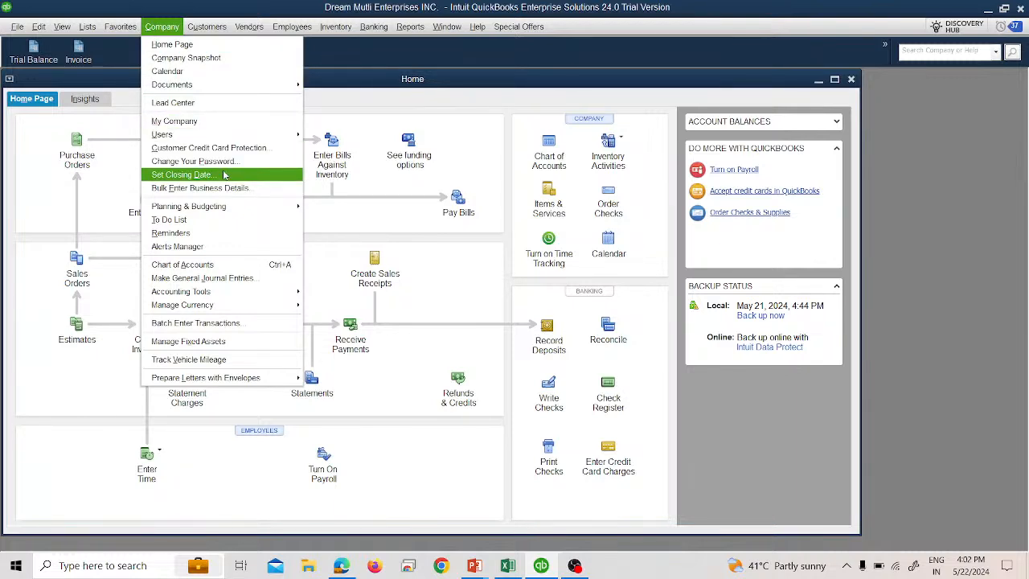
left_click(239, 281)
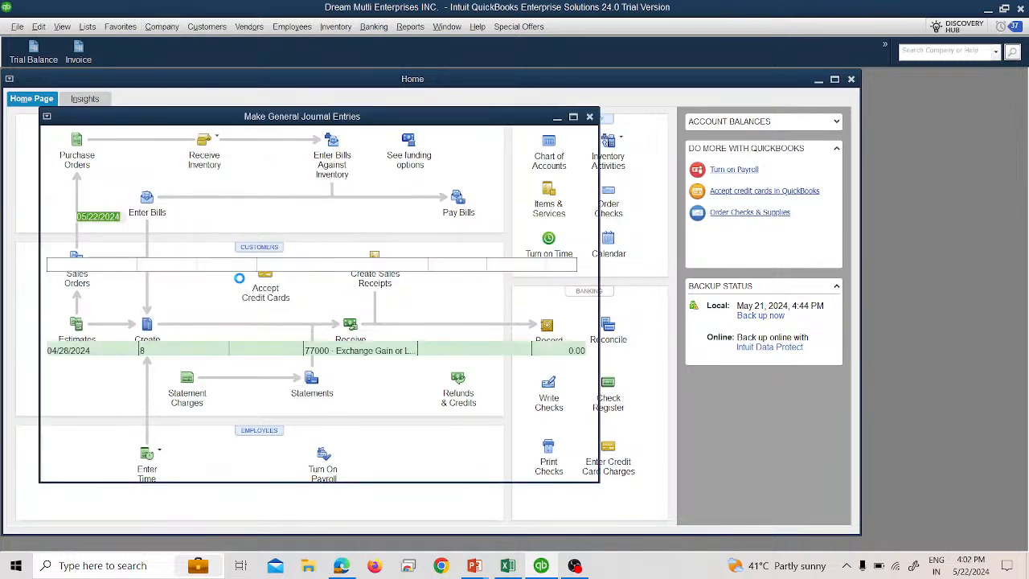
left_click(485, 284)
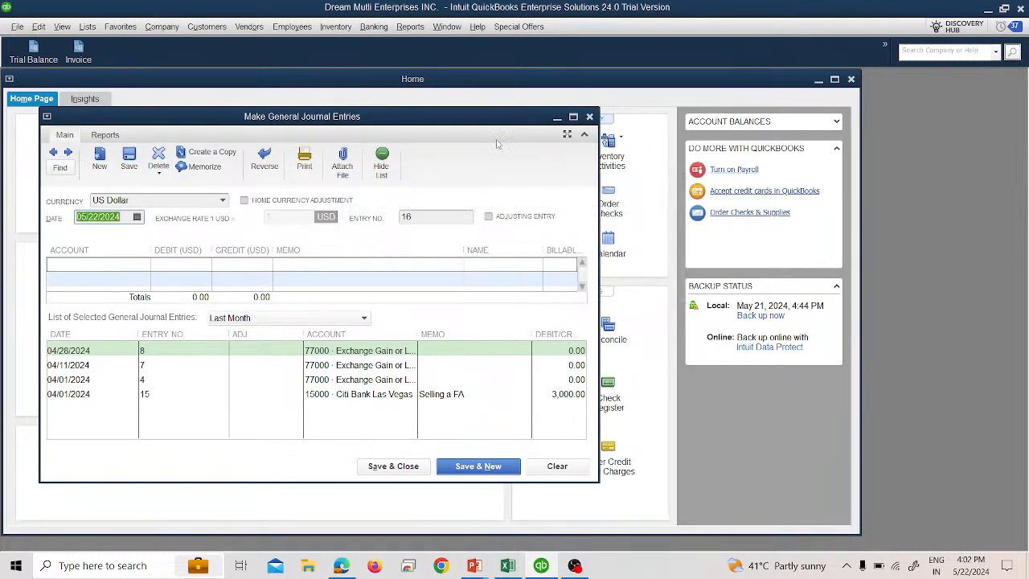
left_click(573, 117)
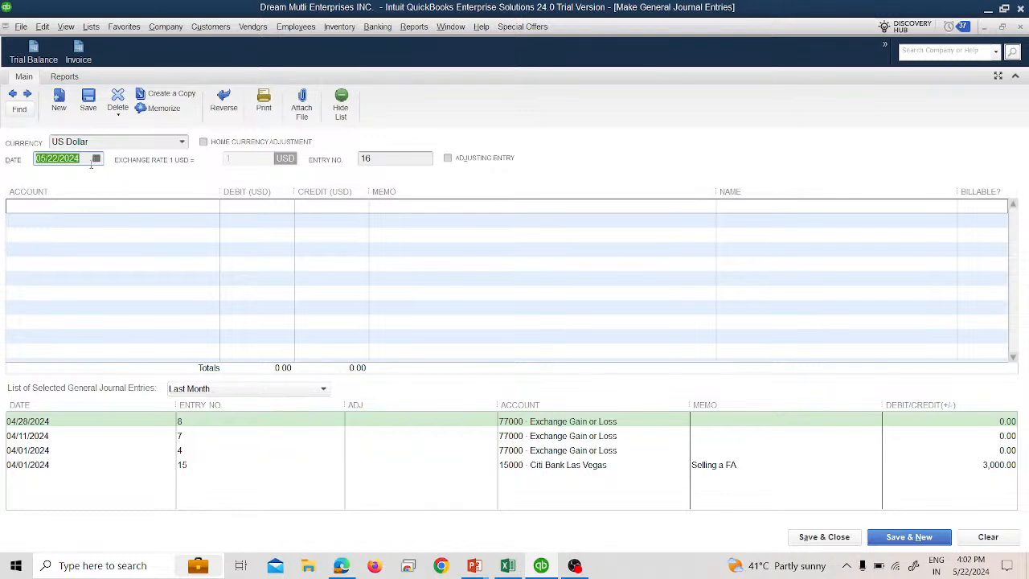
- Set the journal entry date to 02/01/2024
left_click(95, 159)
left_click(48, 180)
left_click(48, 180)
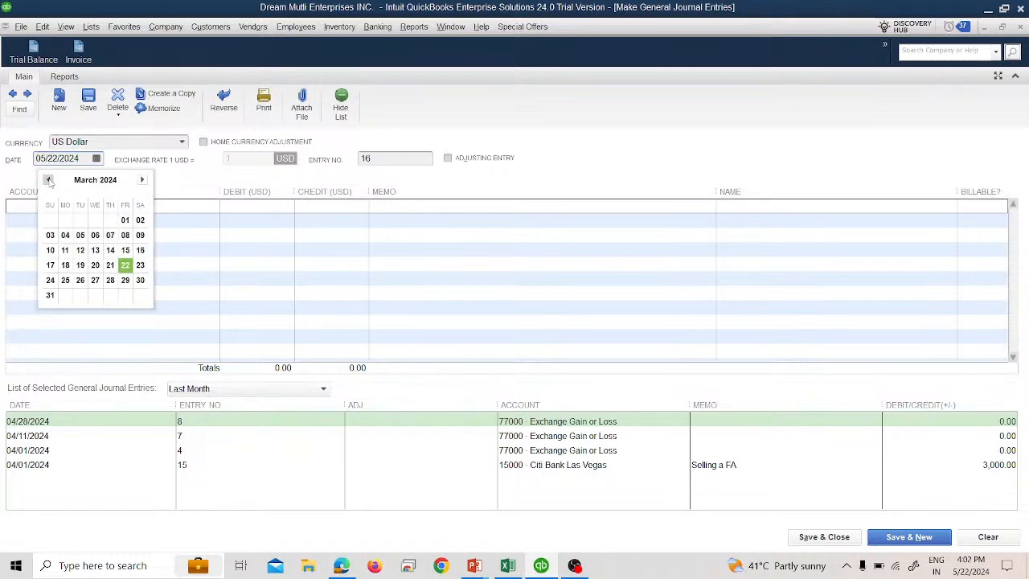
left_click(48, 180)
left_click(110, 220)
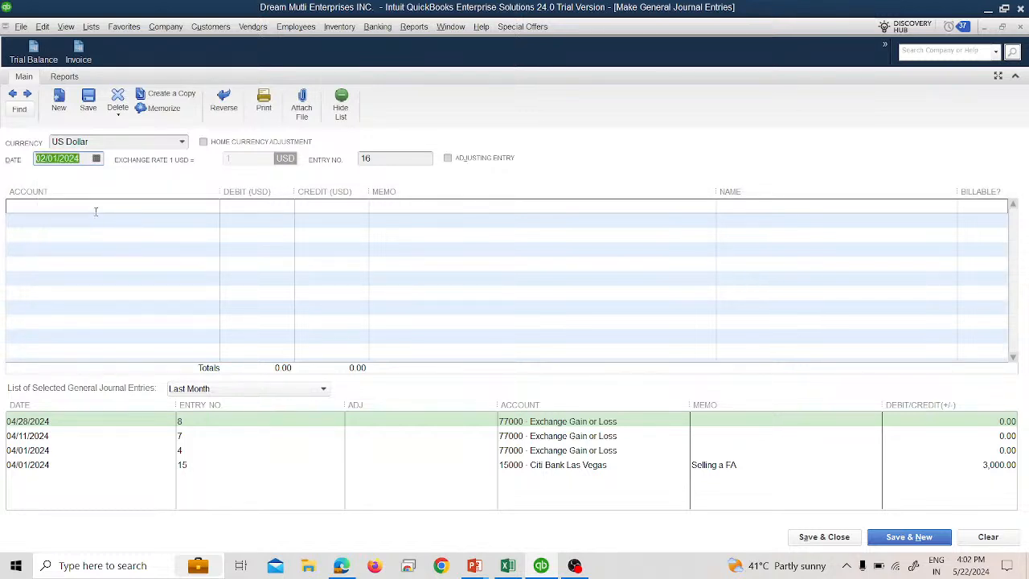
left_click(98, 211)
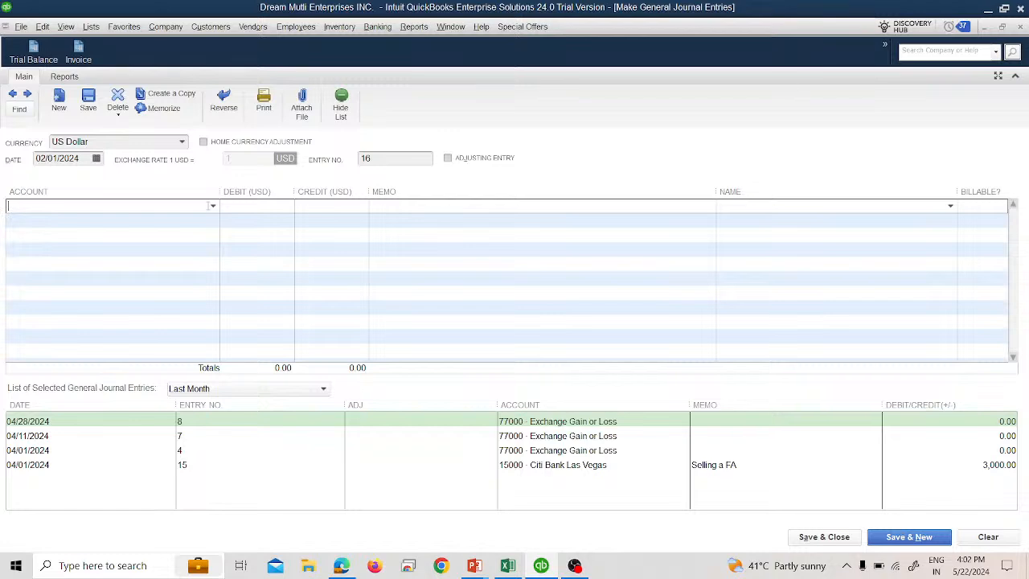
left_click(215, 205)
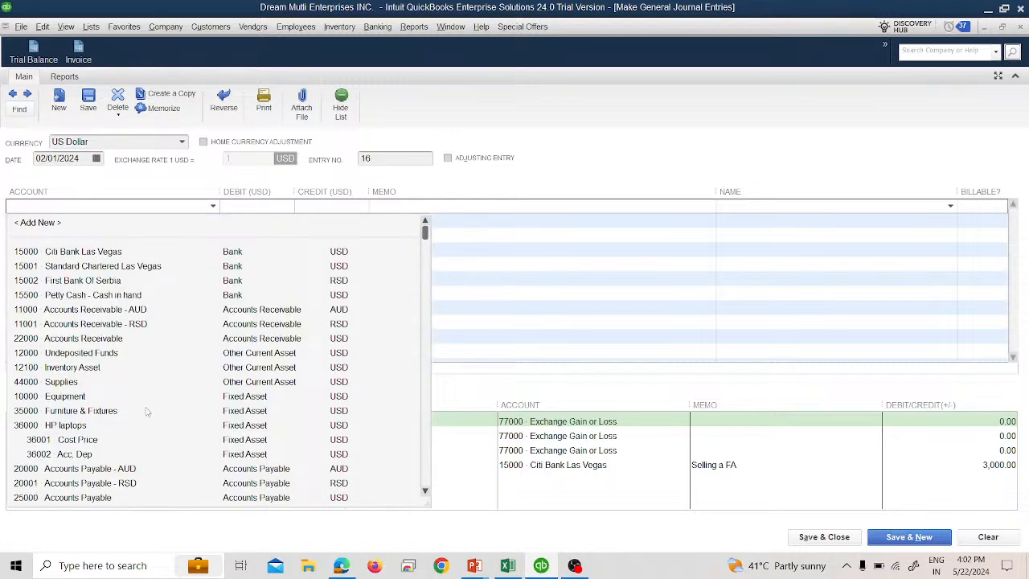
scroll(148, 434, "down", 3)
scroll(148, 444, "up", 3)
left_click(98, 224)
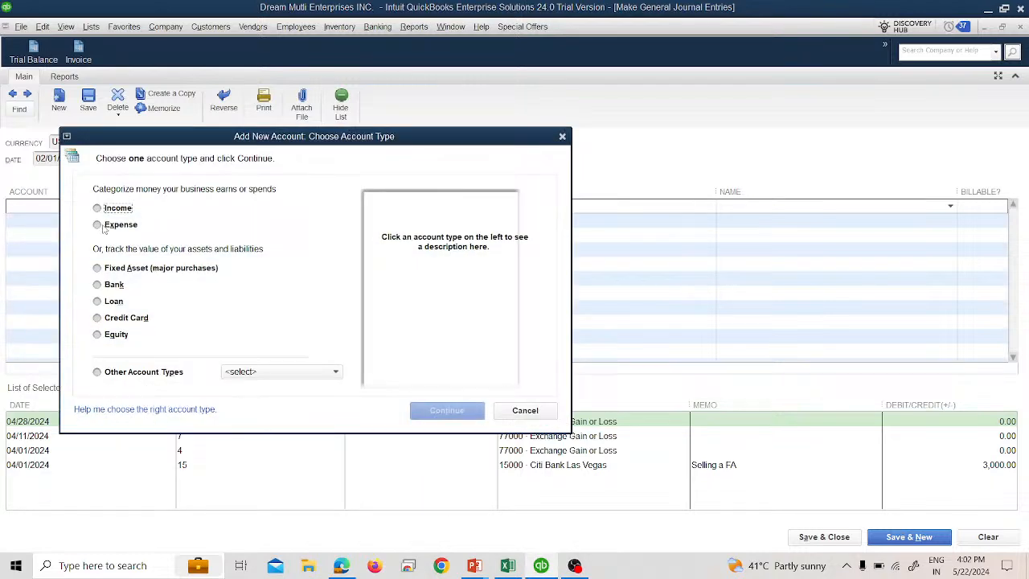
left_click(119, 269)
left_click(447, 410)
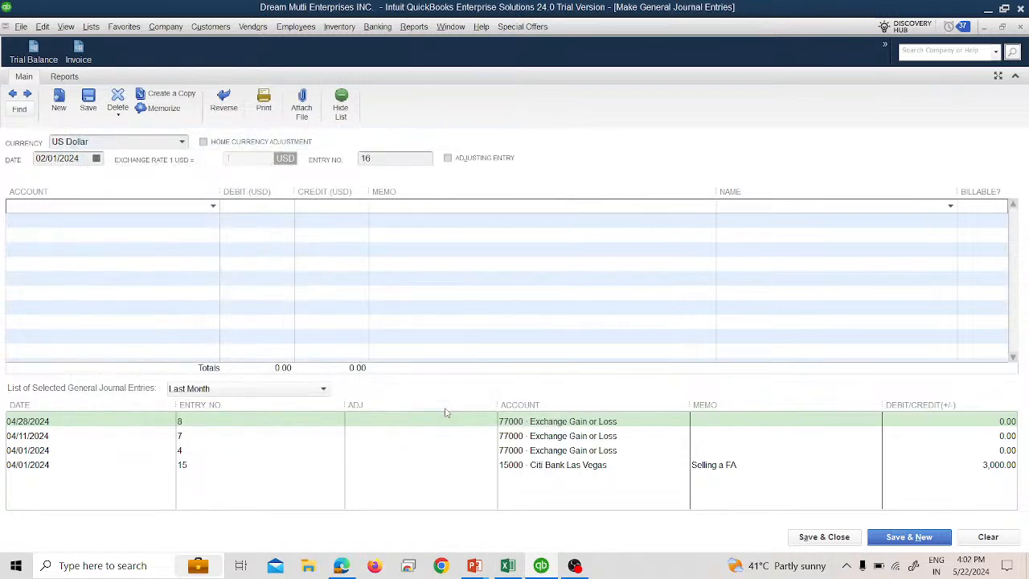
left_click(439, 144)
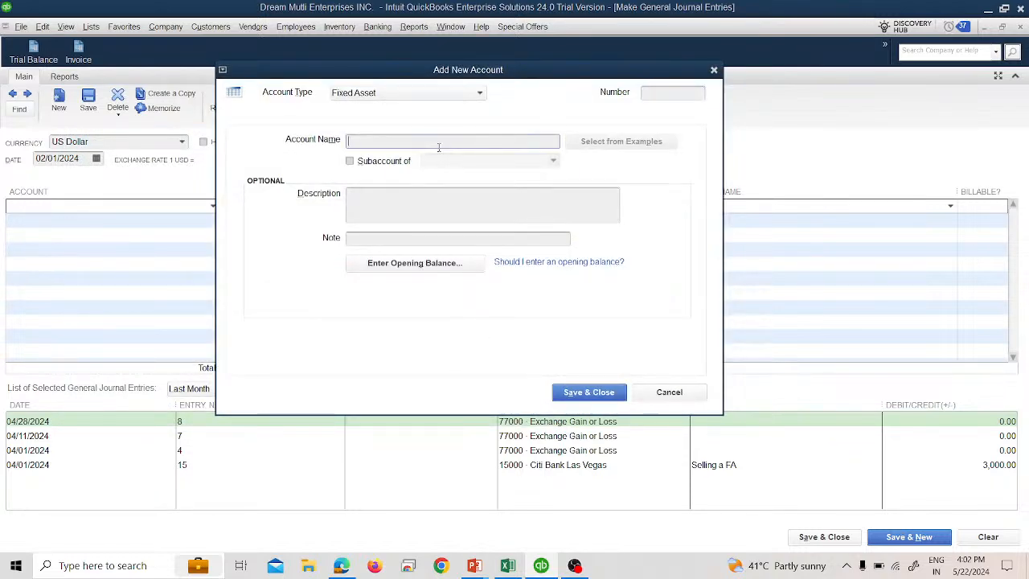
left_click(639, 388)
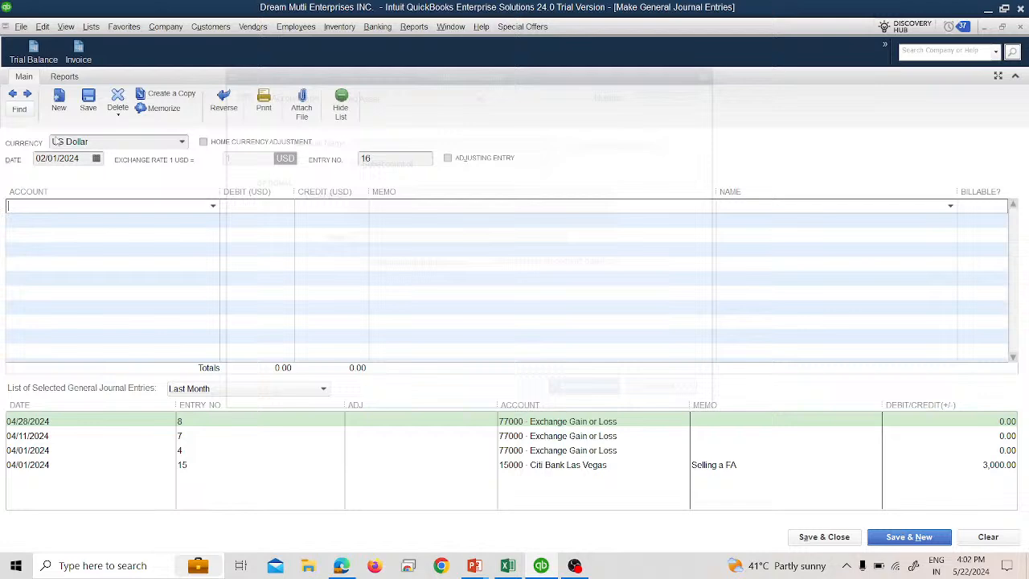
- Review the existing accounts in the chart of accounts, then return to the general journal entry
left_click(91, 27)
left_click(120, 41)
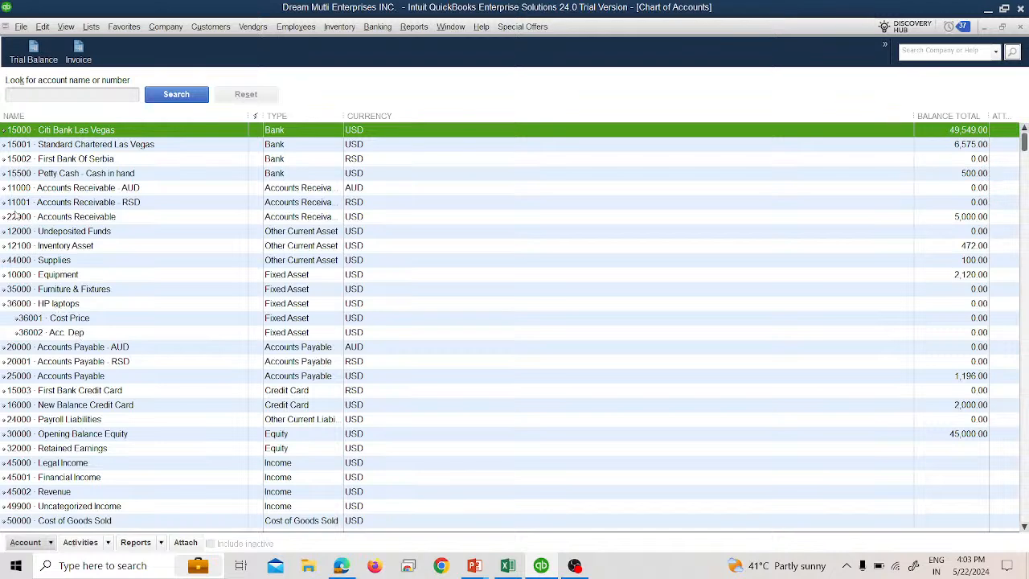
left_click(92, 27)
left_click(92, 27)
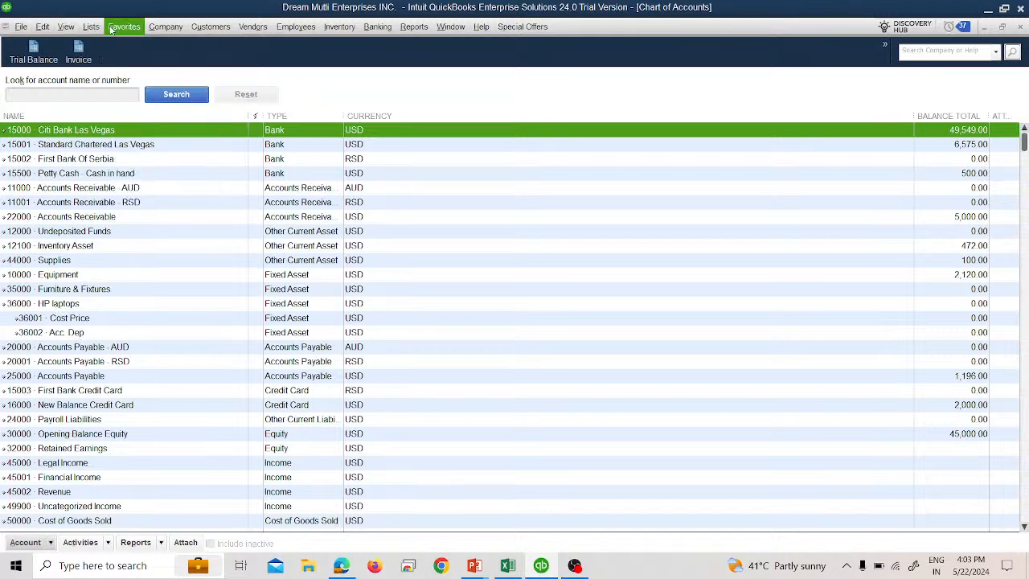
left_click(166, 27)
left_click(205, 278)
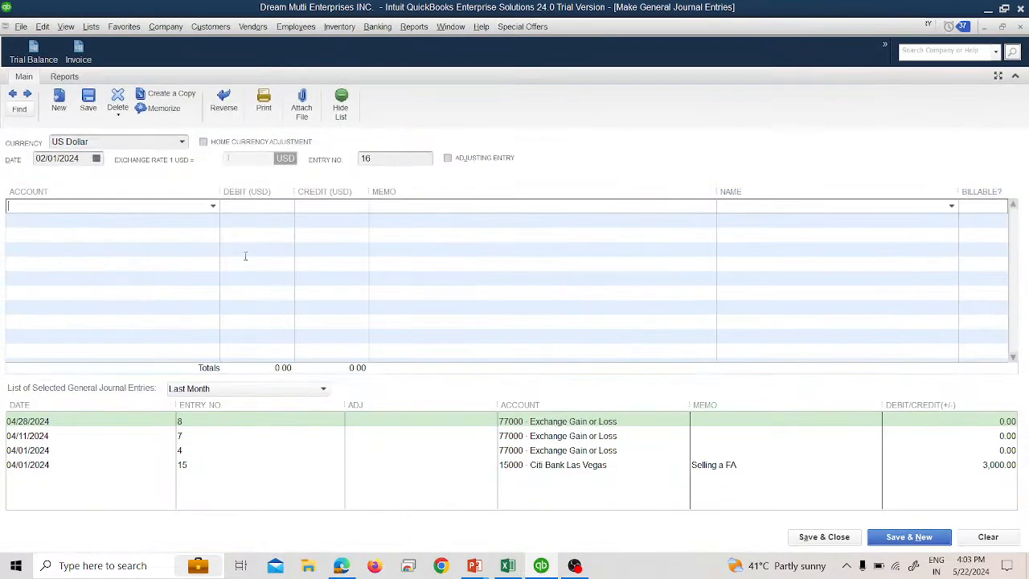
- Add a new Fixed Asset account numbered 35001 named Delievery Vehicle for the first journal line
left_click(212, 207)
left_click(112, 228)
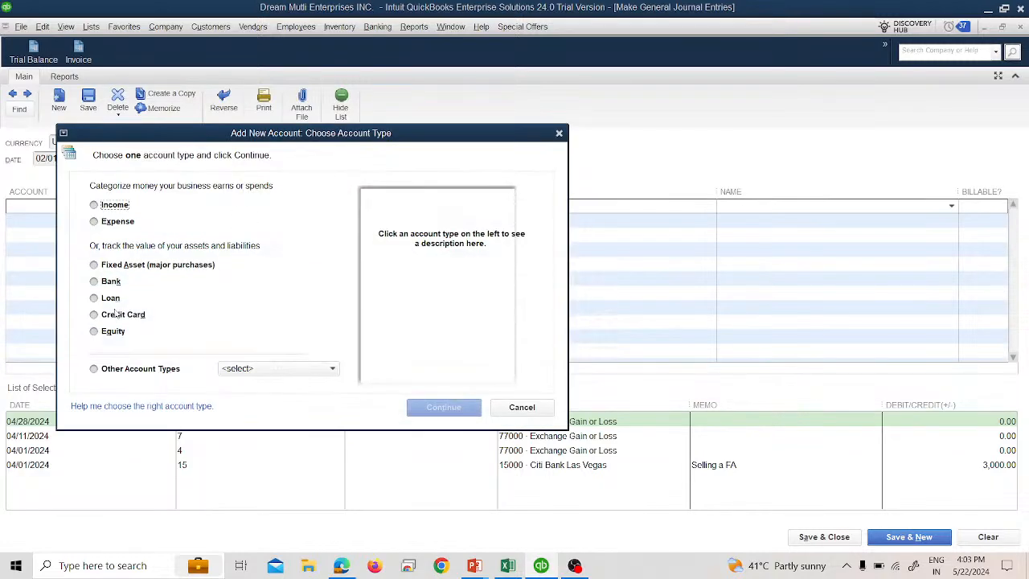
left_click(112, 264)
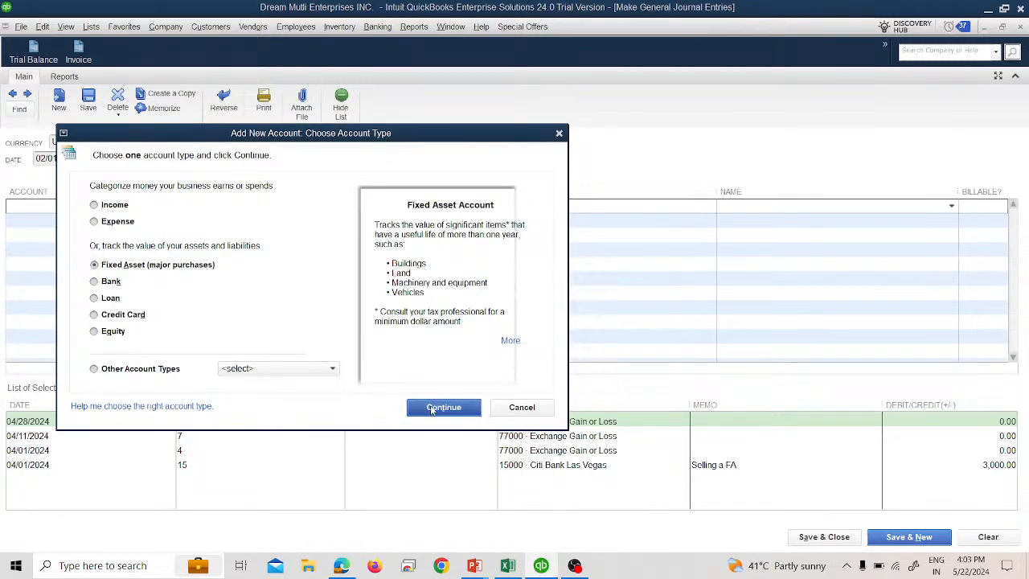
left_click(434, 407)
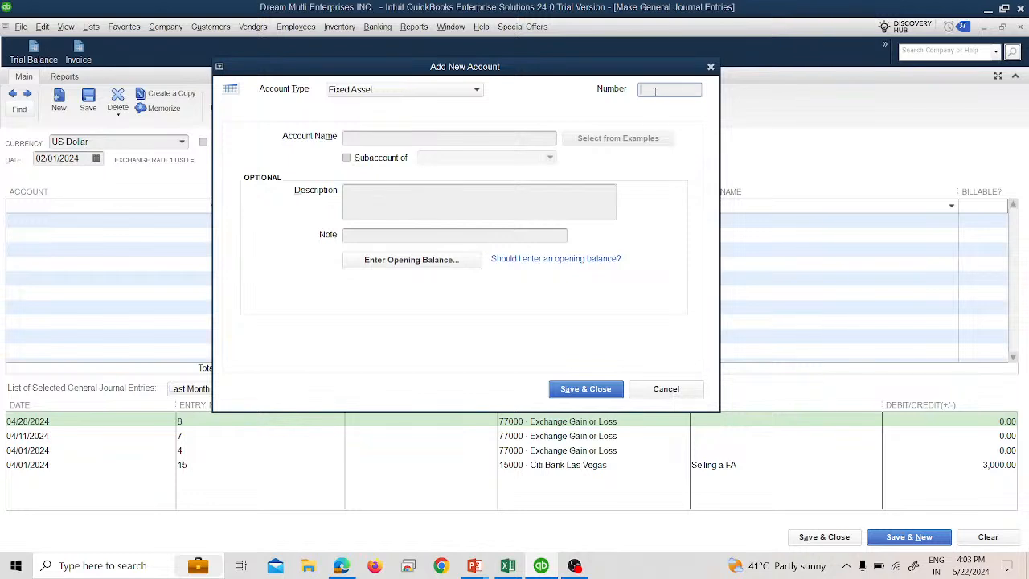
type("35001")
key("Tab")
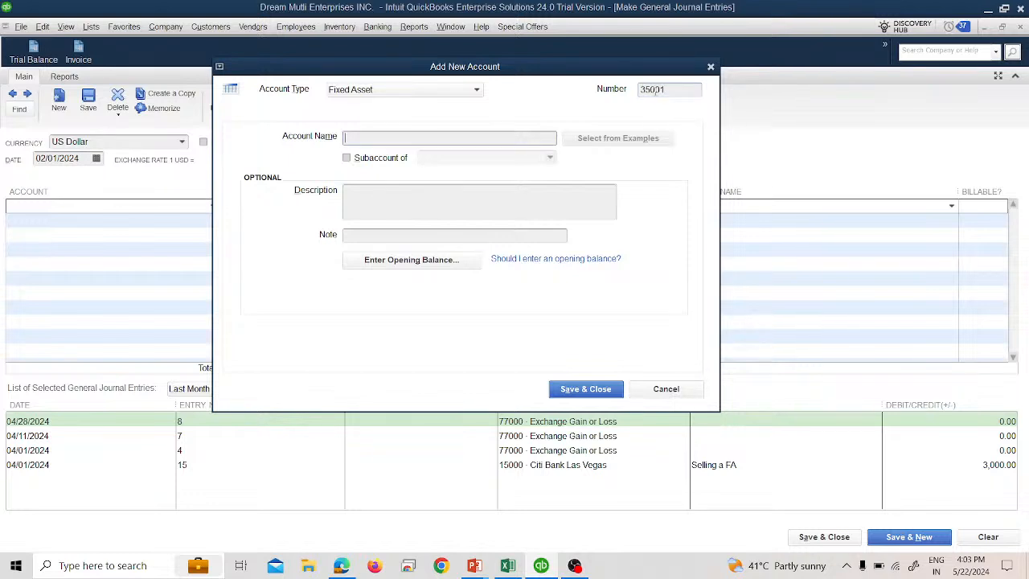
type("Ve")
key("BackSpace")
type("echil")
key("BackSpace")
key("BackSpace")
key("BackSpace")
key("BackSpace")
type("hicle")
key("BackSpace")
key("BackSpace")
key("BackSpace")
key("BackSpace")
key("BackSpace")
key("BackSpace")
key("BackSpace")
type("Delievery Vehicle")
left_click(567, 389)
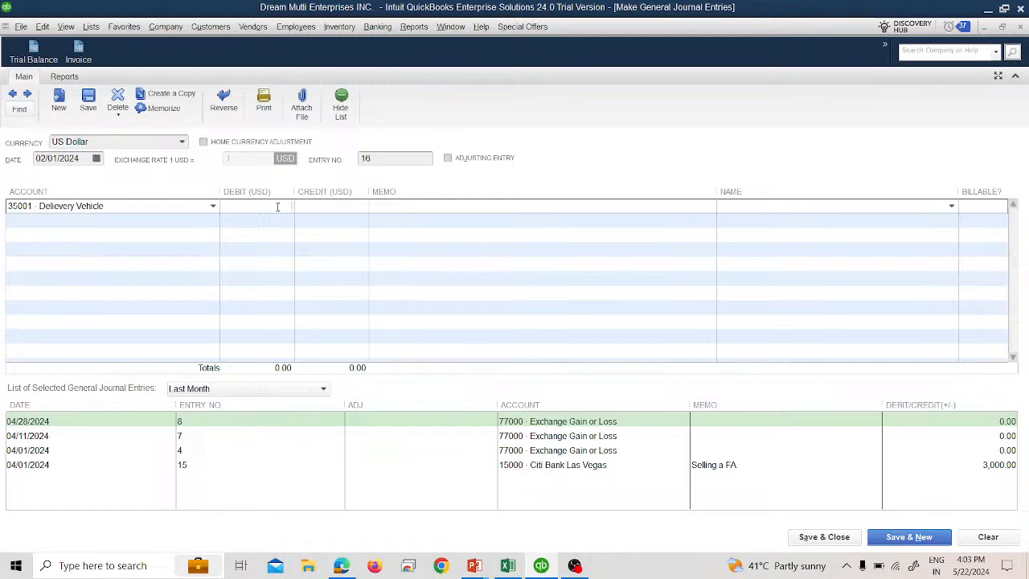
- Debit the Delievery Vehicle line 25,000 with the memo 'Purchased a vehicle'
type("25000")
key("Tab")
type("Purchased a")
type(" vec")
type("hicle")
key("Tab")
key("Tab")
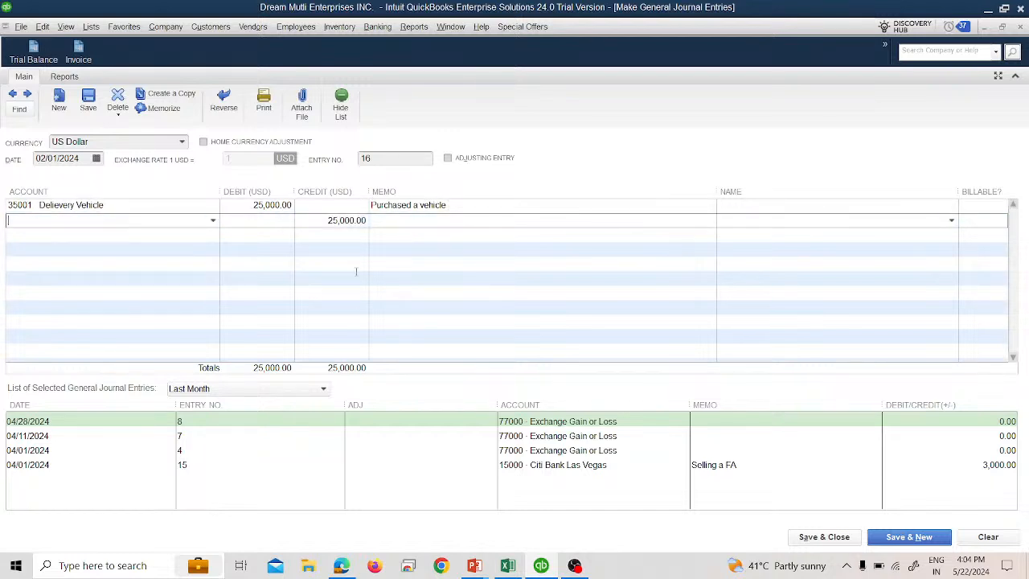
- Credit 15000 Citi Bank Las Vegas 2,000 on the second line with the memo 'Down Payment Paid'
left_click(213, 220)
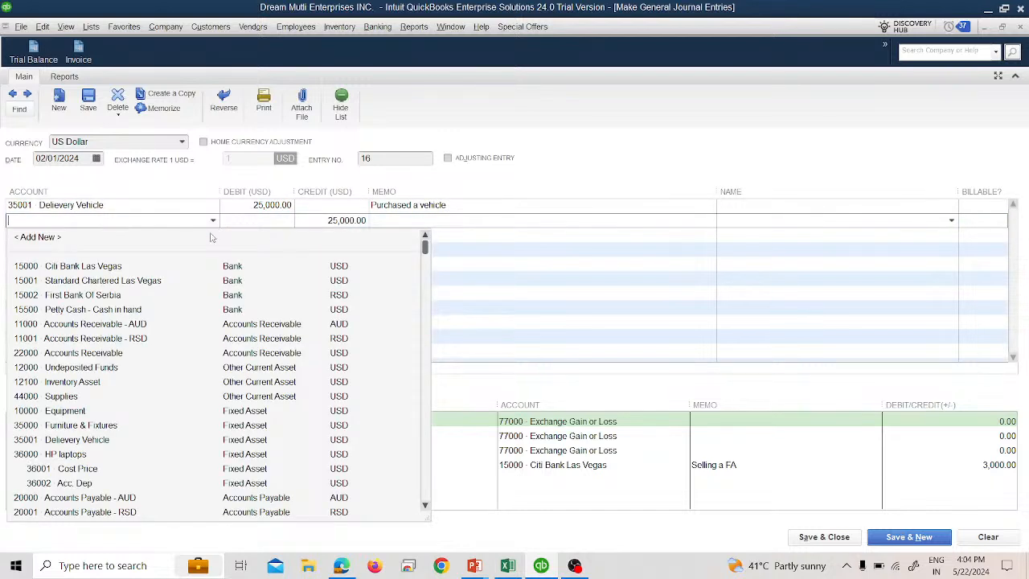
left_click(161, 266)
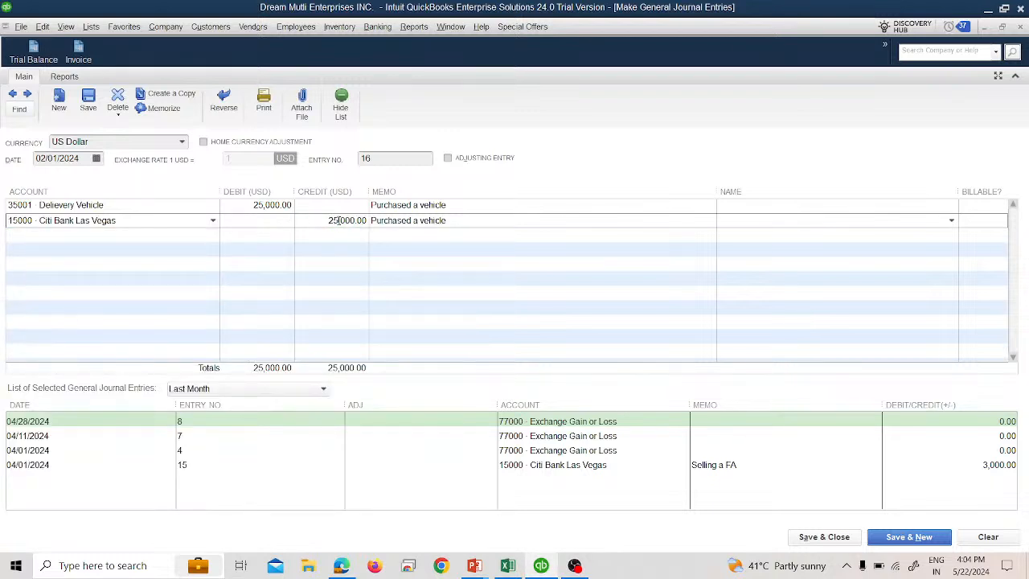
type("2000")
key("Tab")
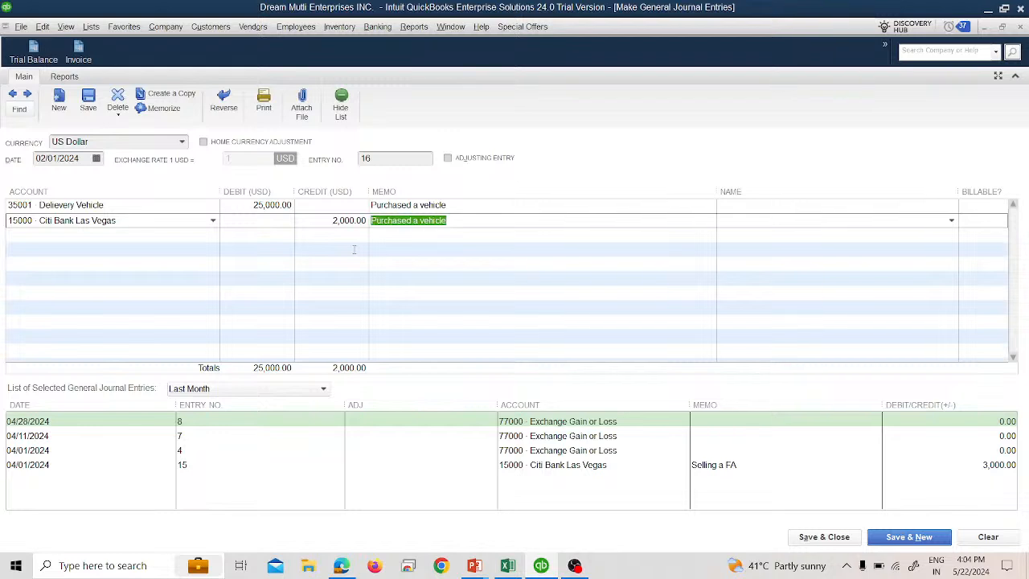
type("Down P")
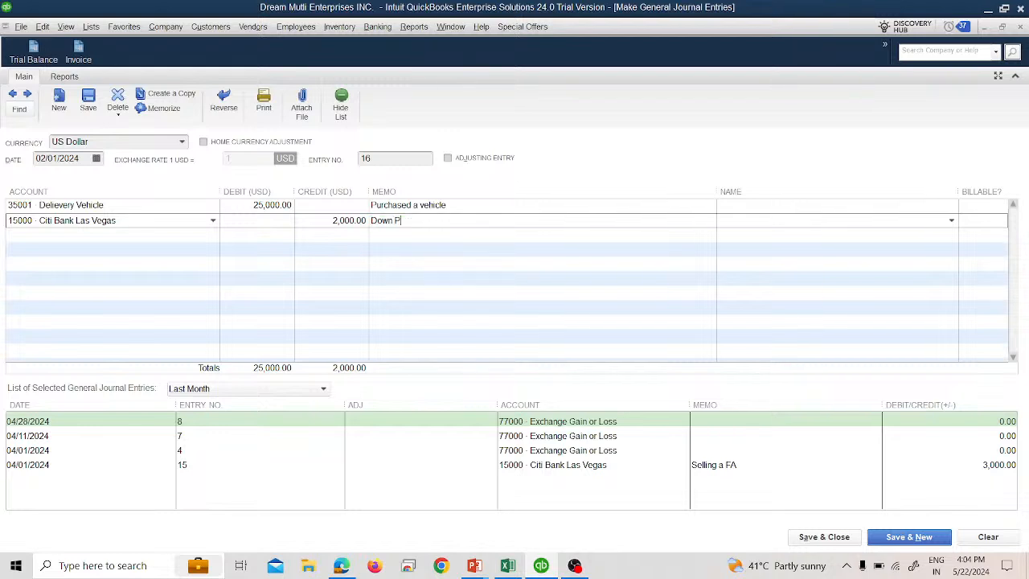
type("ayment Paid")
key("Tab")
key("Tab")
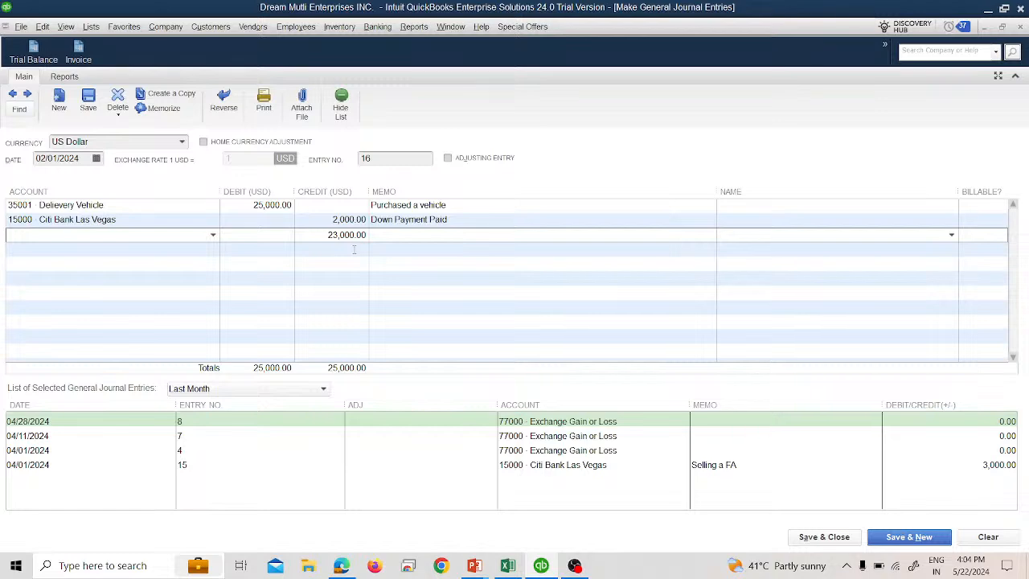
left_click(213, 235)
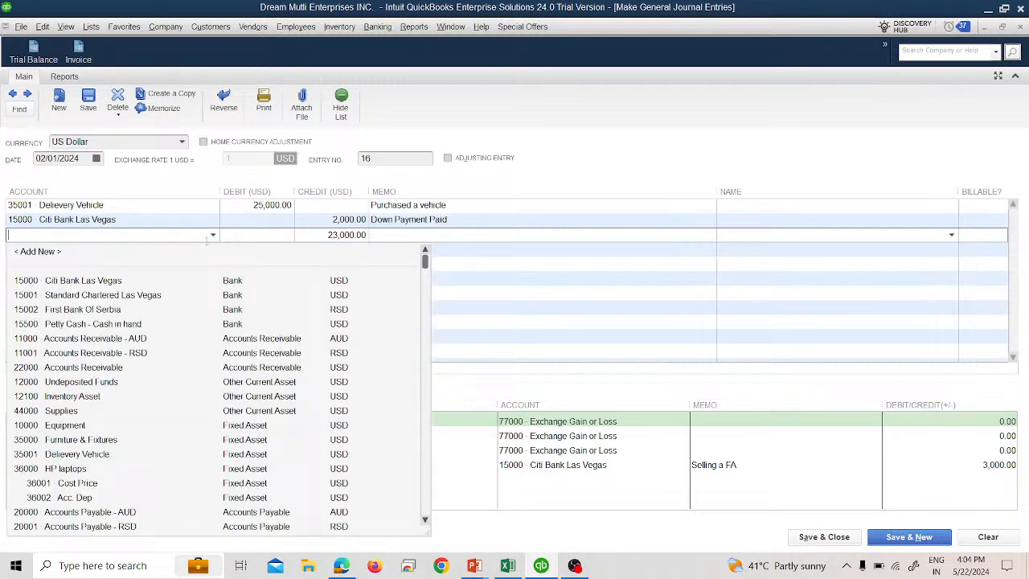
left_click(67, 251)
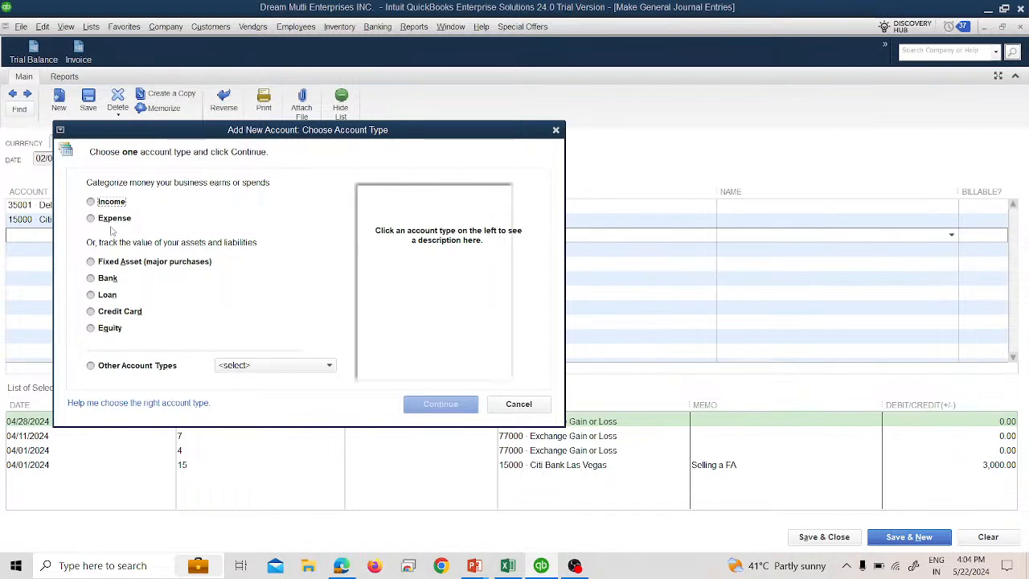
left_click(118, 295)
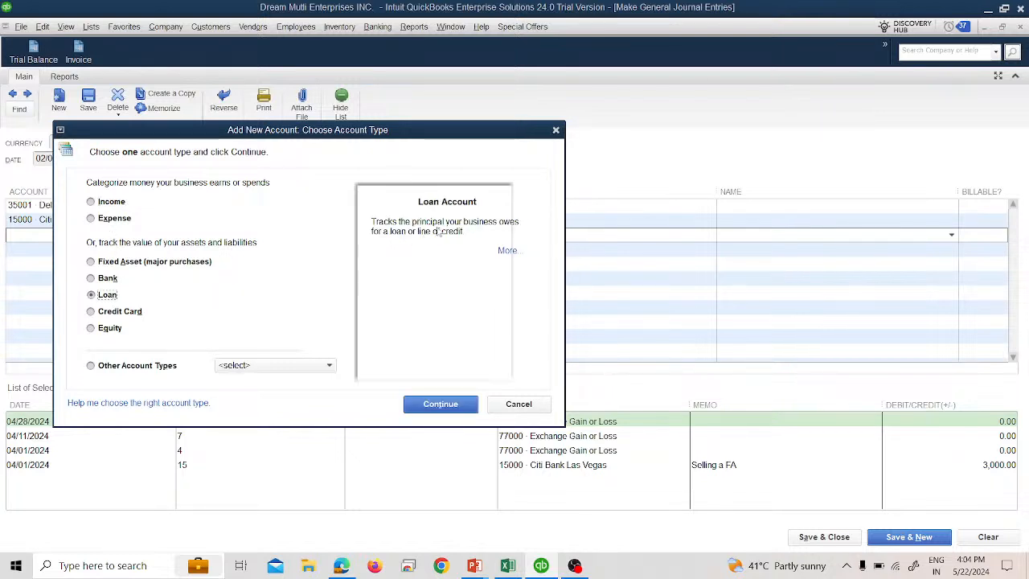
left_click(222, 367)
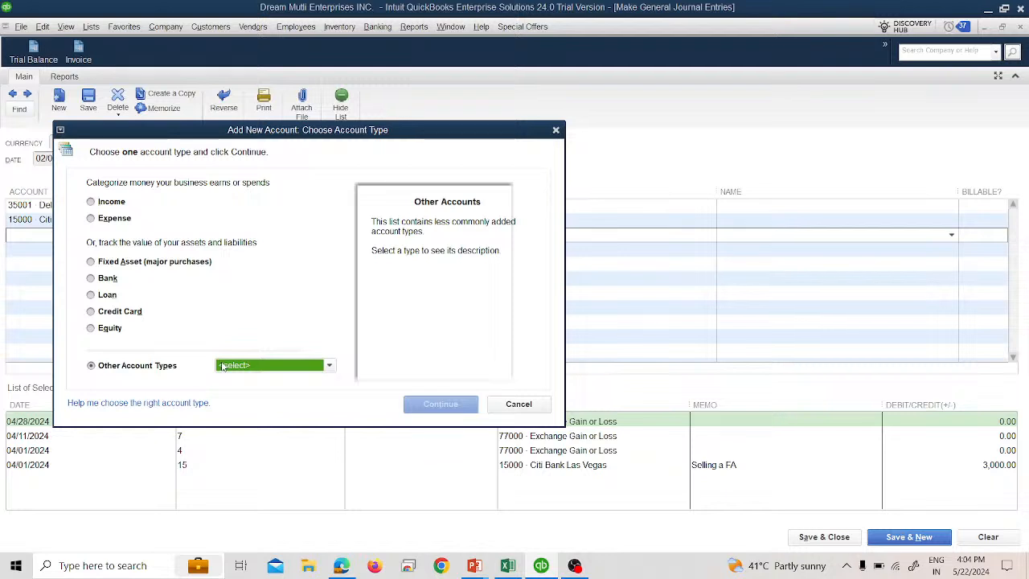
left_click(222, 367)
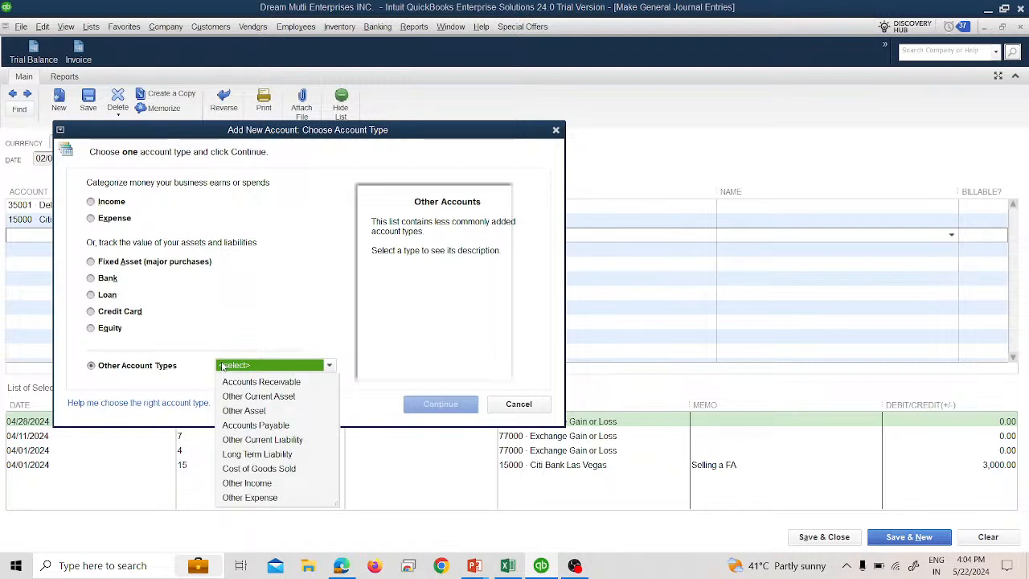
left_click(256, 455)
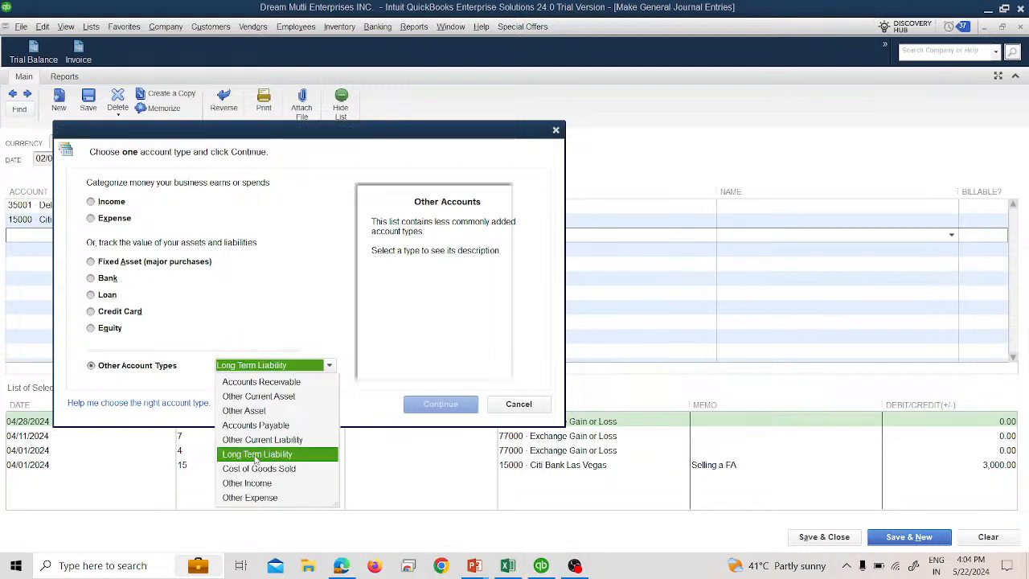
left_click(256, 455)
left_click(438, 403)
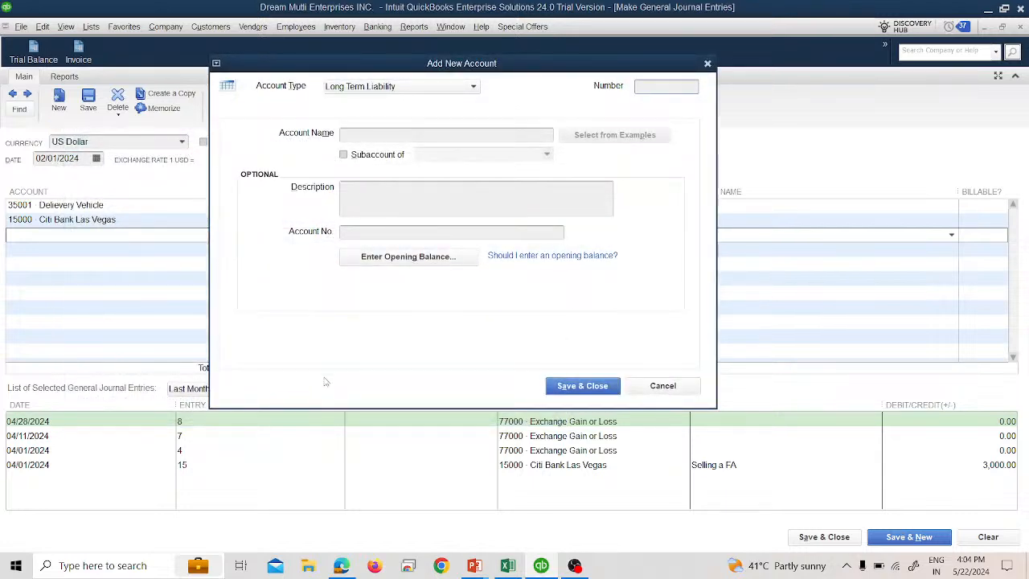
left_click(667, 386)
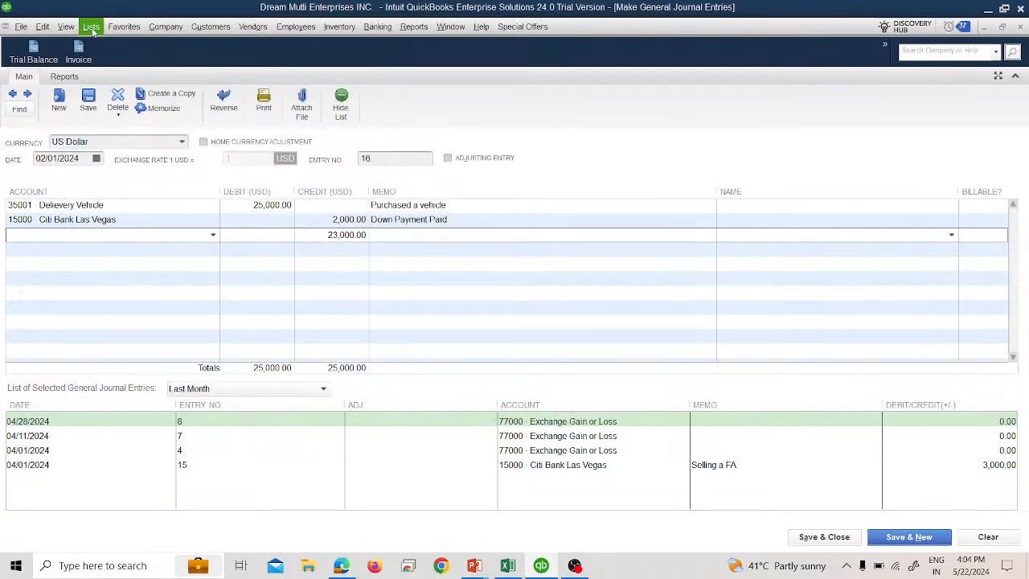
- Browse the chart of accounts for existing liability accounts, then bring the journal entry window back to full size
left_click(91, 27)
left_click(109, 44)
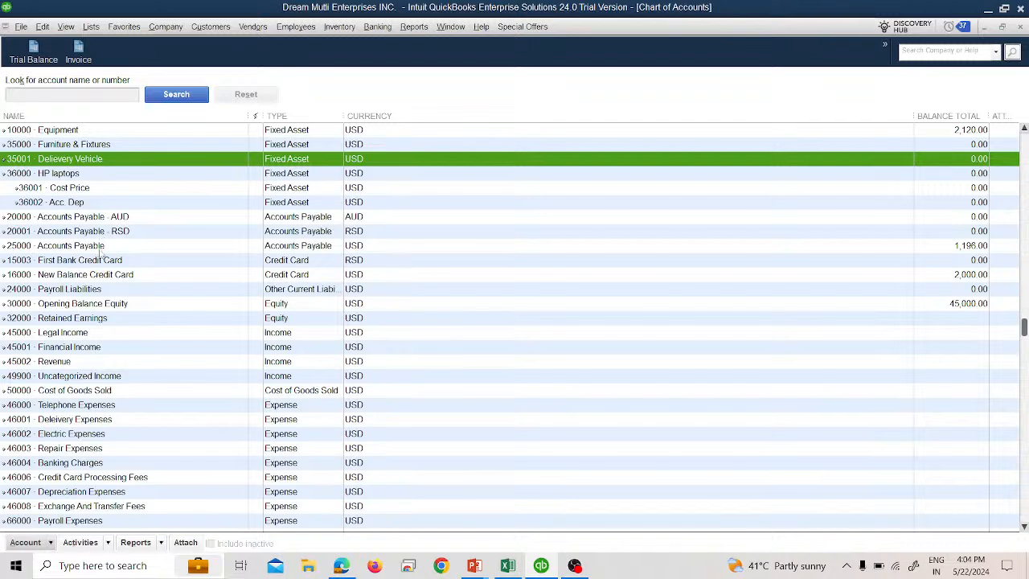
scroll(100, 270, "up", 3)
scroll(100, 271, "down", 3)
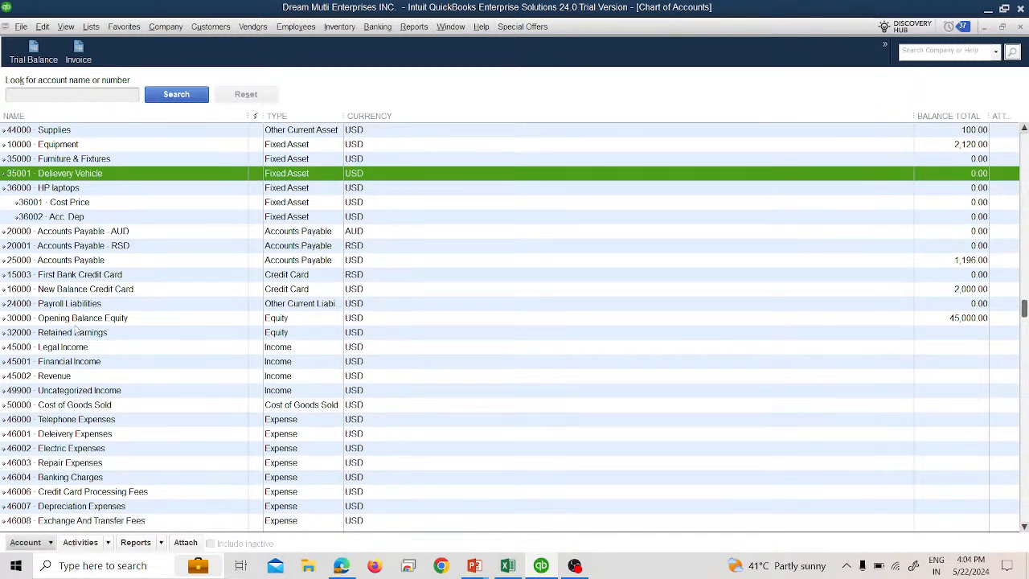
scroll(102, 368, "down", 4)
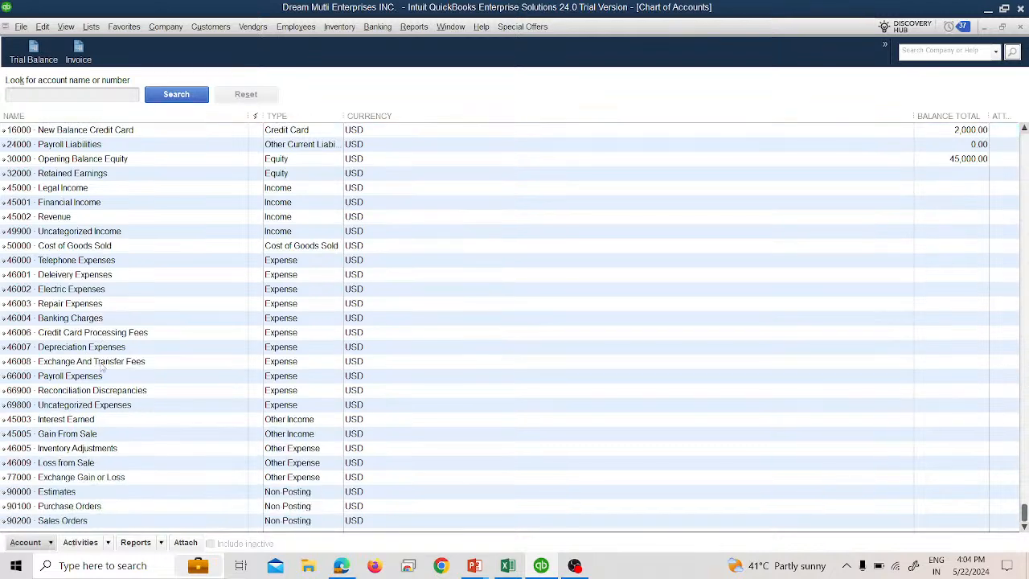
scroll(103, 366, "up", 3)
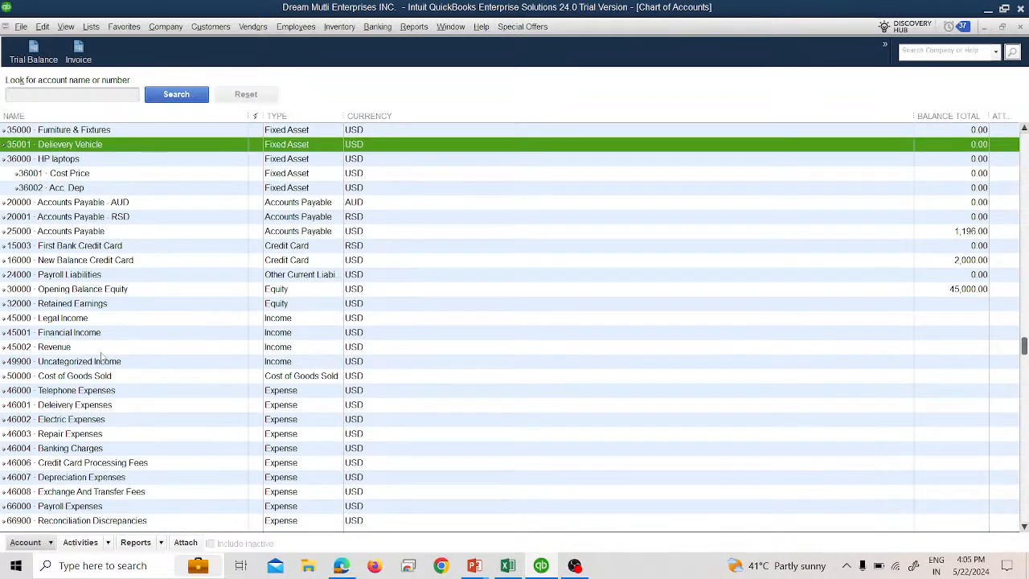
scroll(103, 358, "up", 2)
left_click(90, 28)
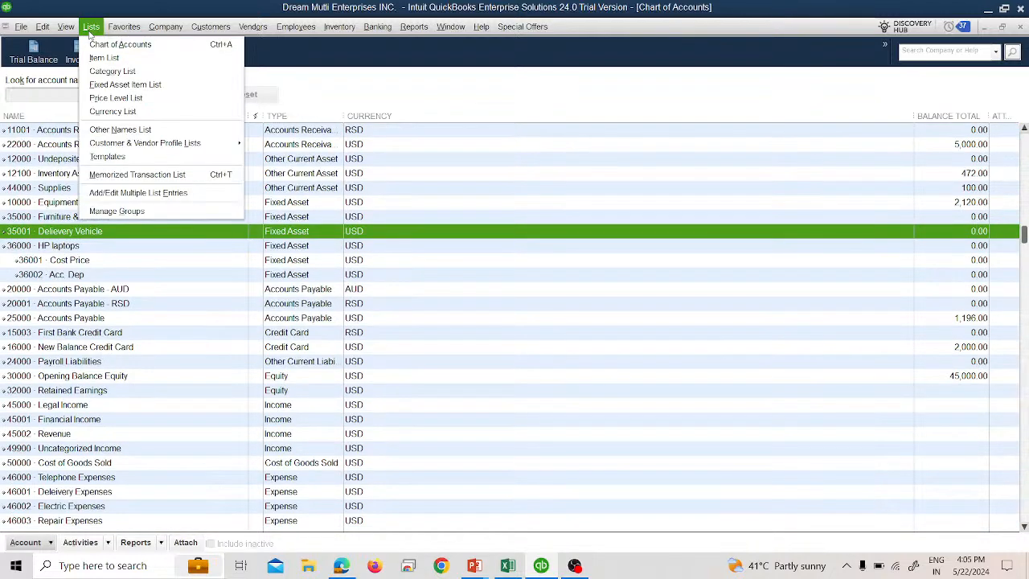
left_click(91, 29)
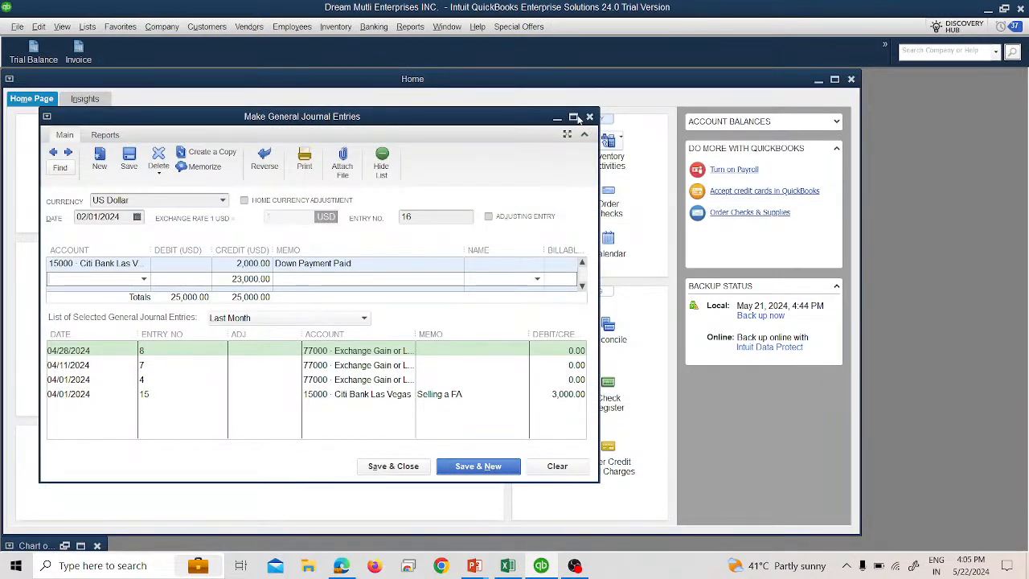
left_click(573, 117)
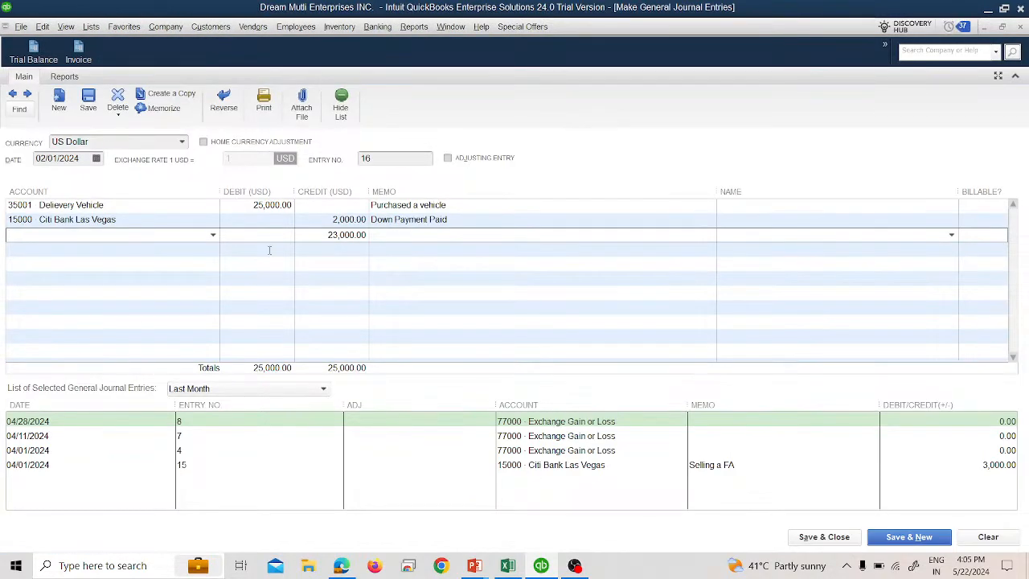
- Add a new Long Term Liability account numbered 37000 named Auto Loan on the third journal line, then save and close the entry
left_click(211, 234)
left_click(170, 252)
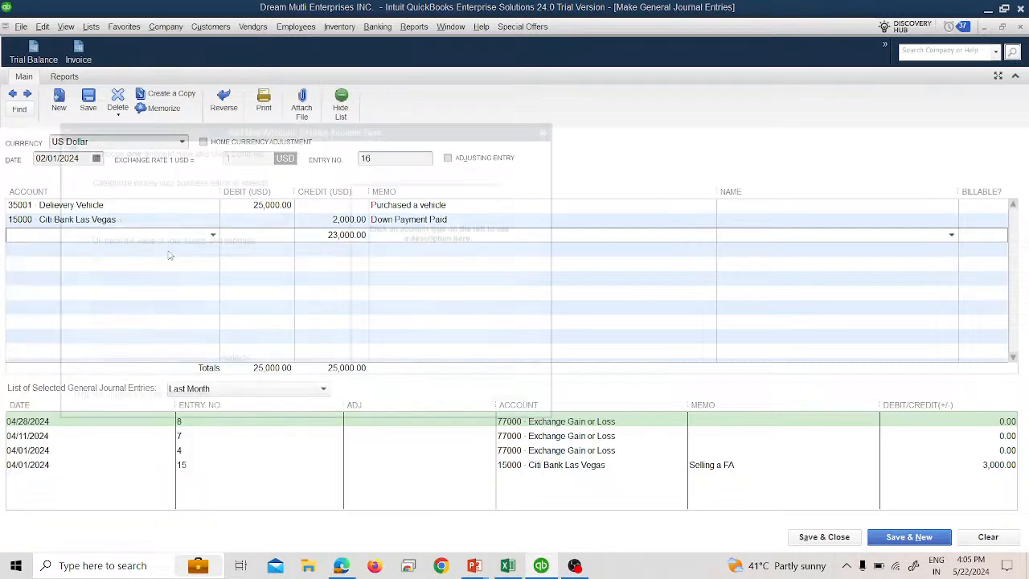
left_click(113, 291)
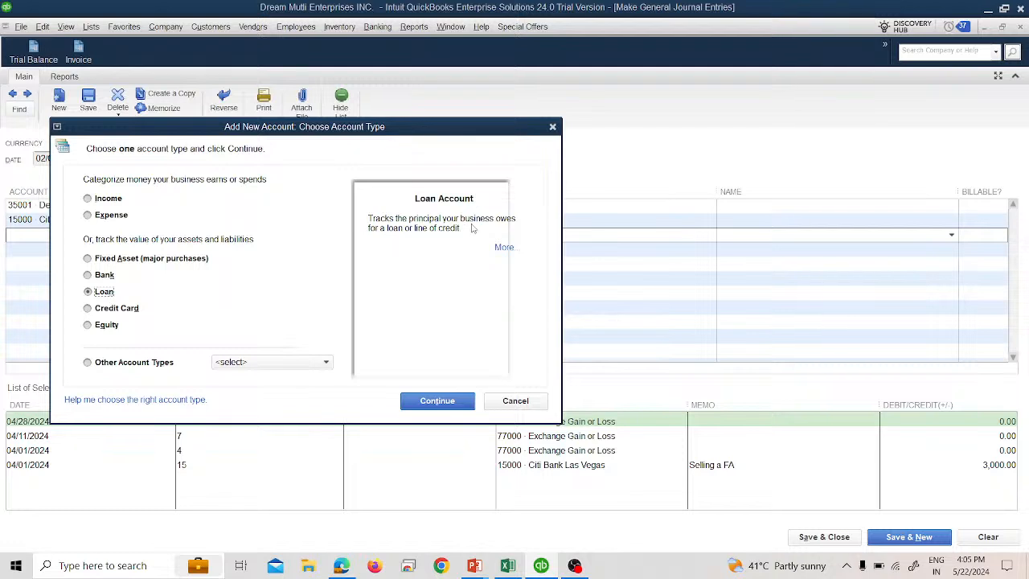
left_click(187, 364)
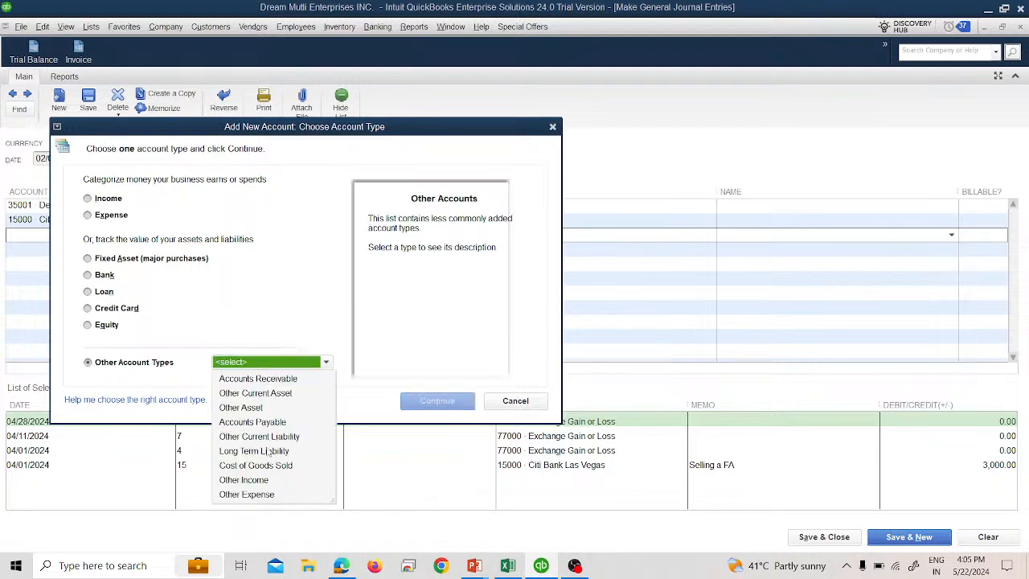
left_click(269, 451)
left_click(436, 400)
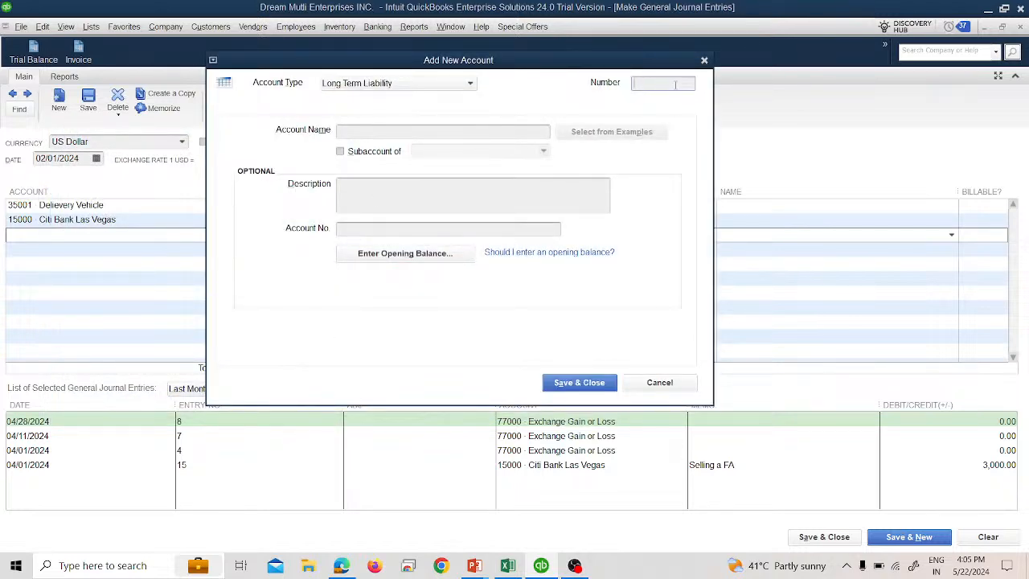
type("37000")
key("Tab")
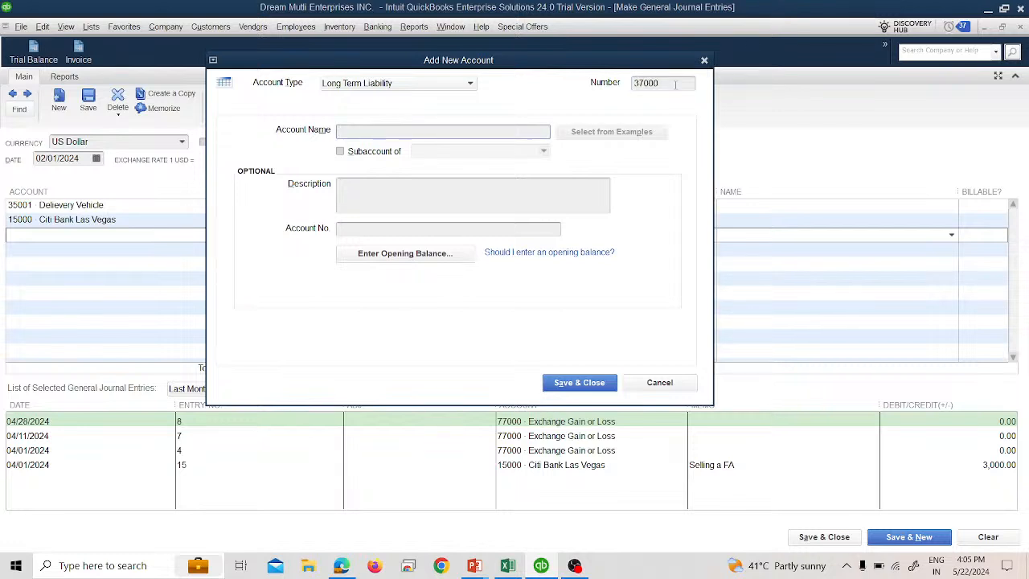
type("Auto Loan P")
key("BackSpace")
left_click(579, 383)
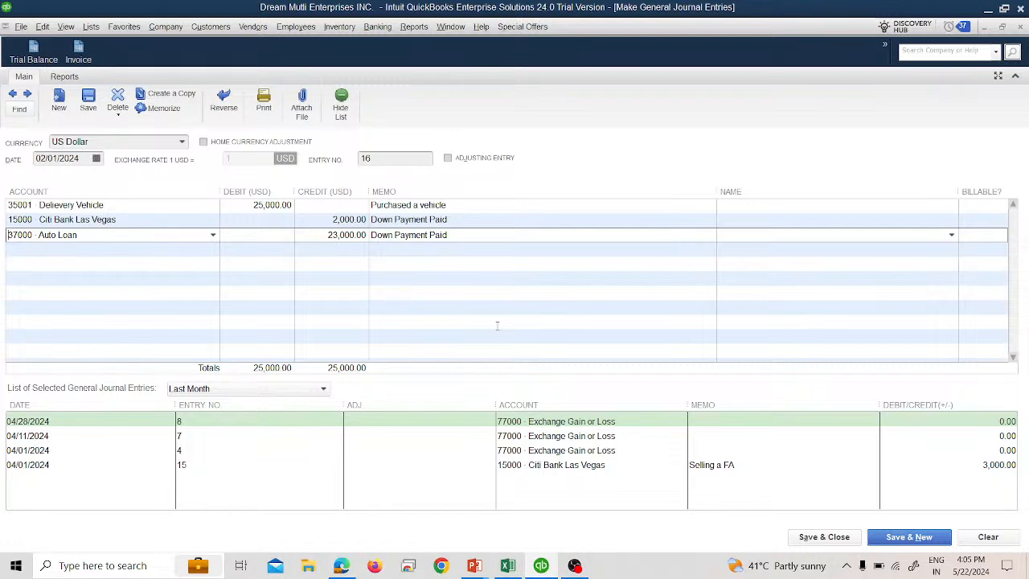
left_click(804, 536)
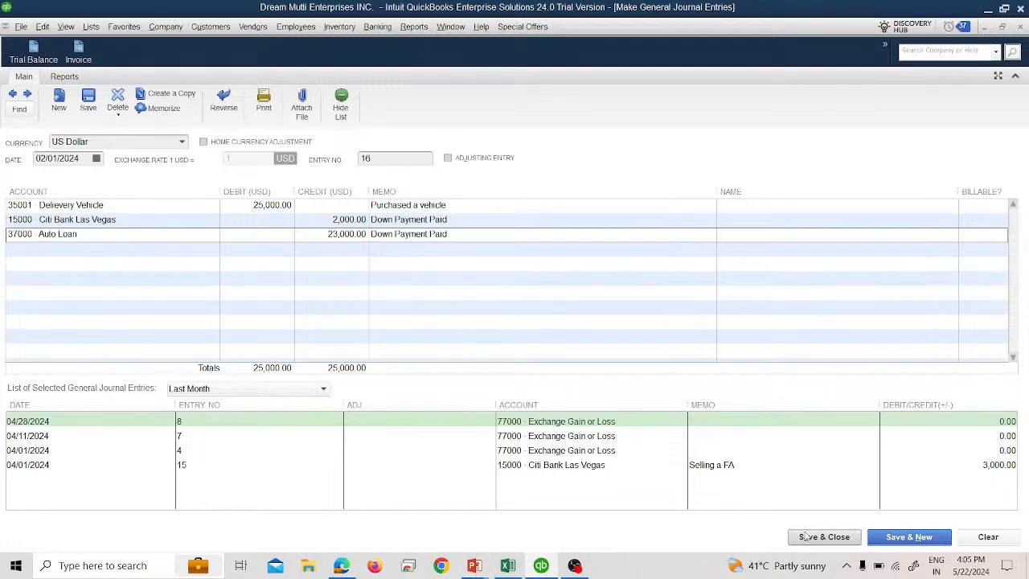
left_click(481, 286)
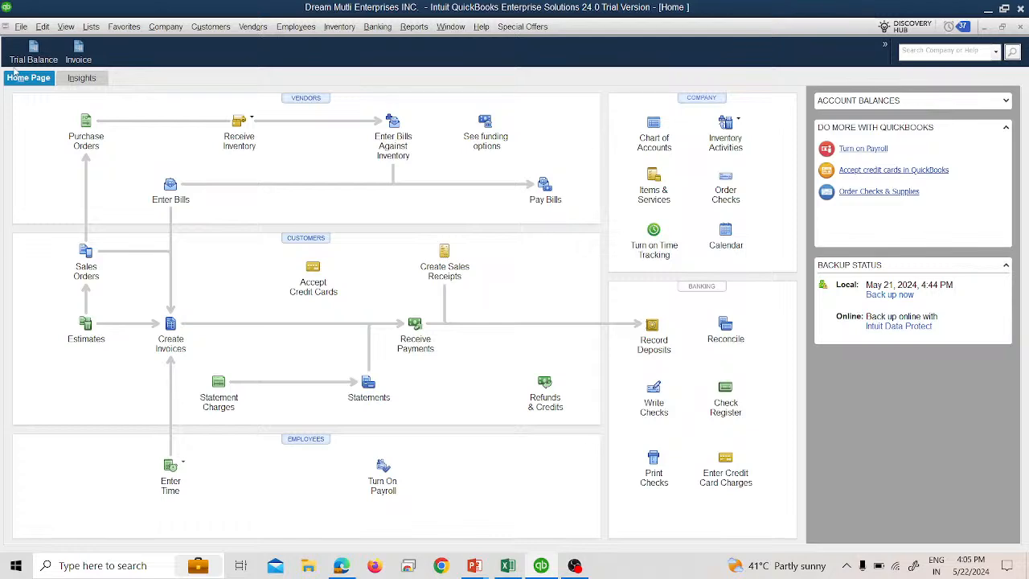
- Open the Trial Balance and drill into the Auto Loan balance down to the journal transaction, then close those windows
left_click(33, 51)
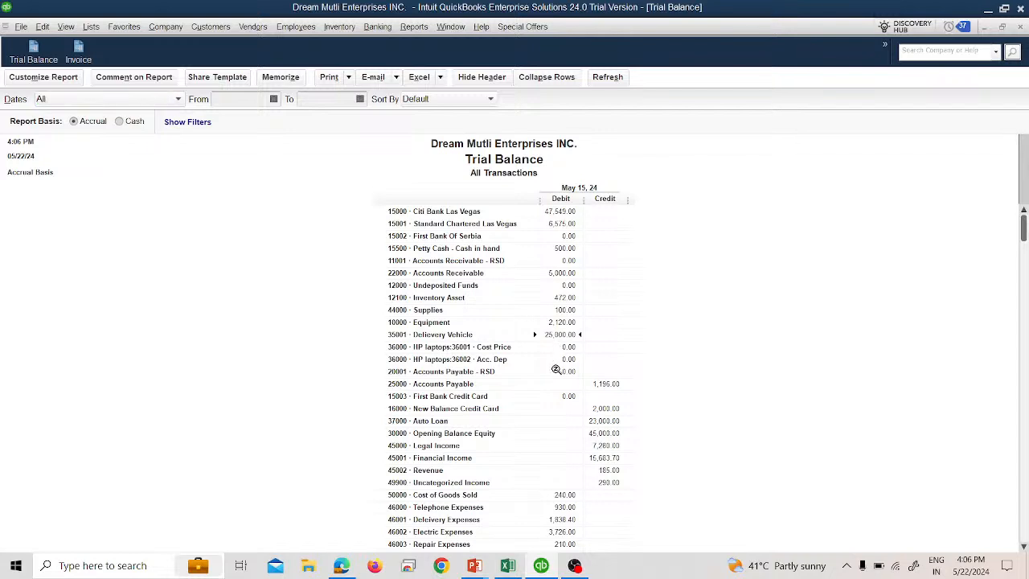
scroll(567, 410, "down", 2)
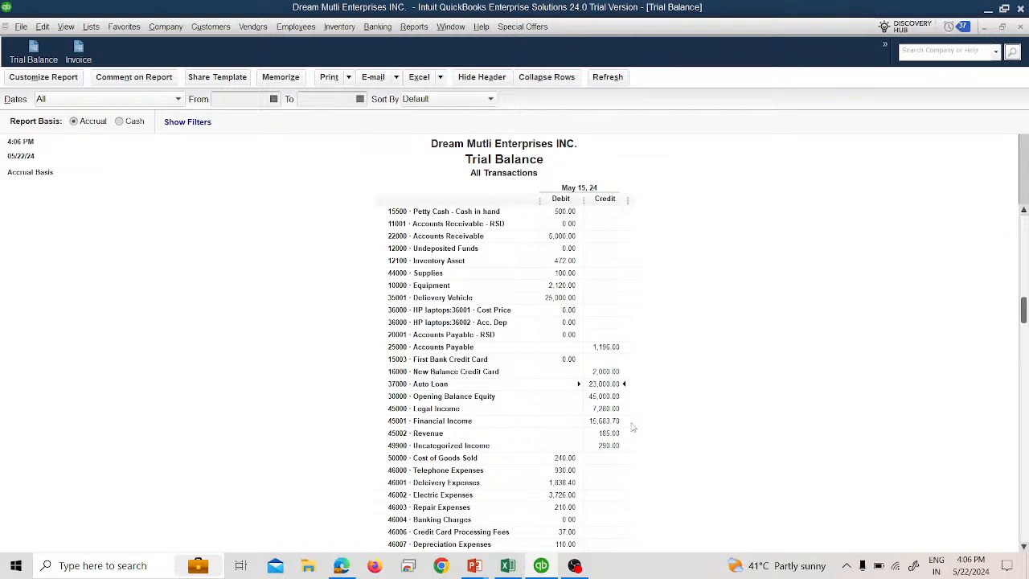
double_click(595, 384)
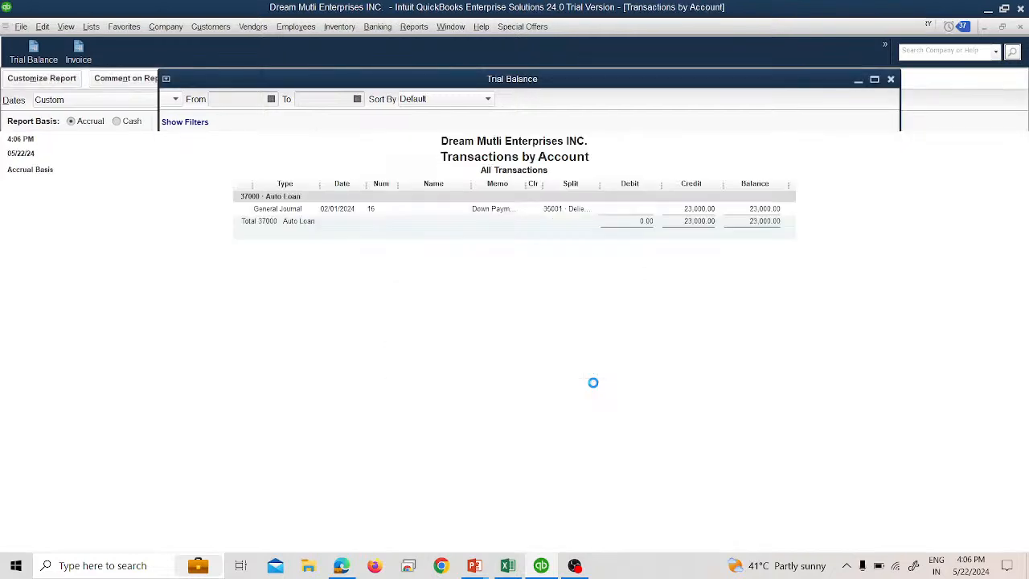
double_click(680, 211)
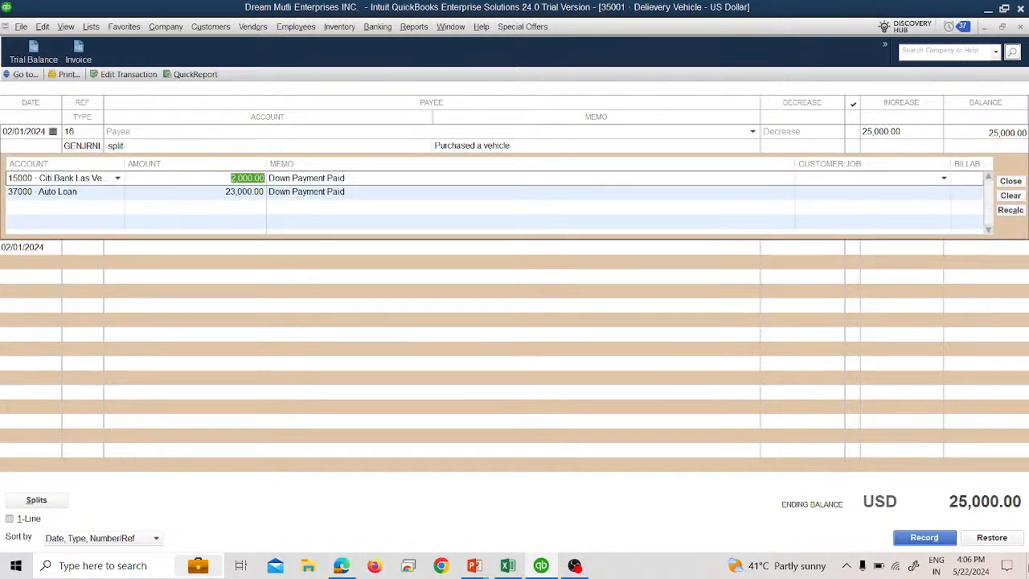
left_click(1020, 27)
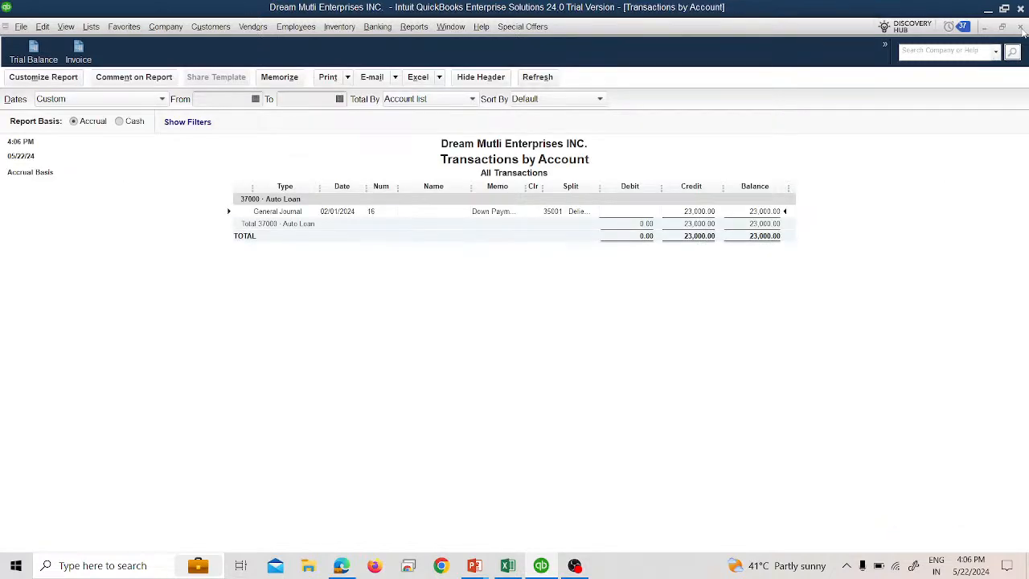
left_click(1021, 27)
left_click(1021, 27)
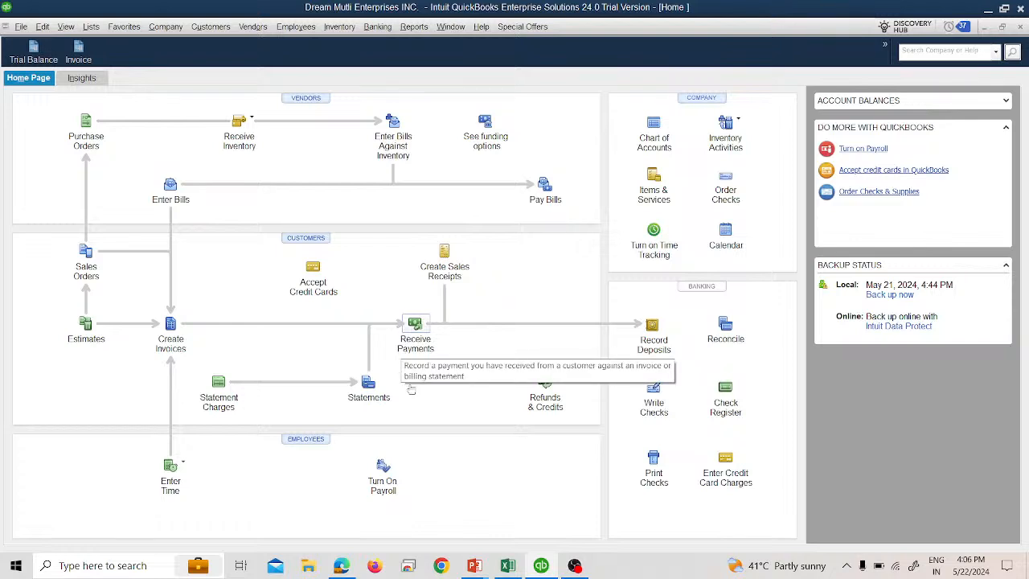
- Open the Standard Balance Sheet with dates set to All and review its asset and long-term liability sections
left_click(410, 29)
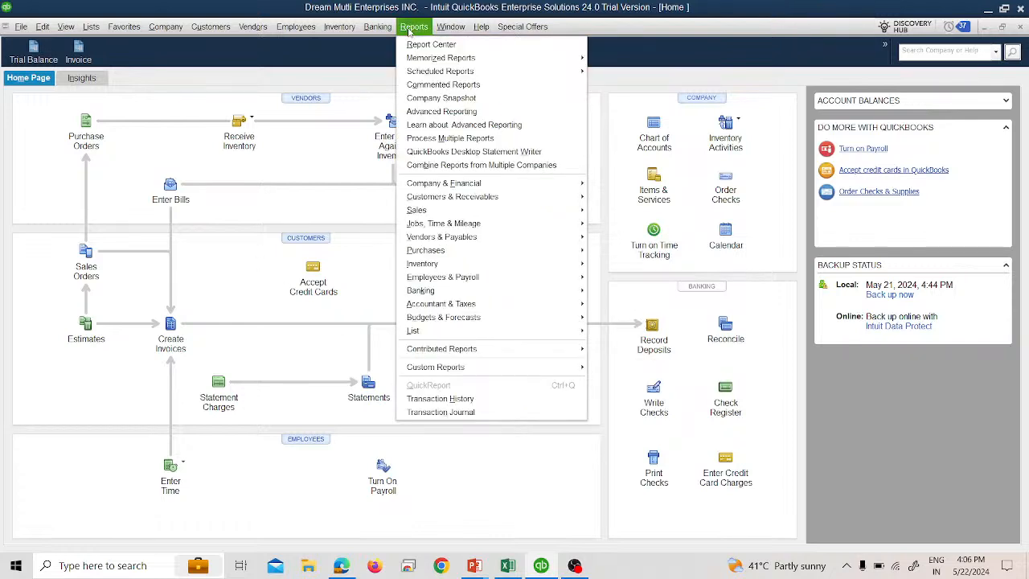
left_click(410, 32)
left_click(412, 30)
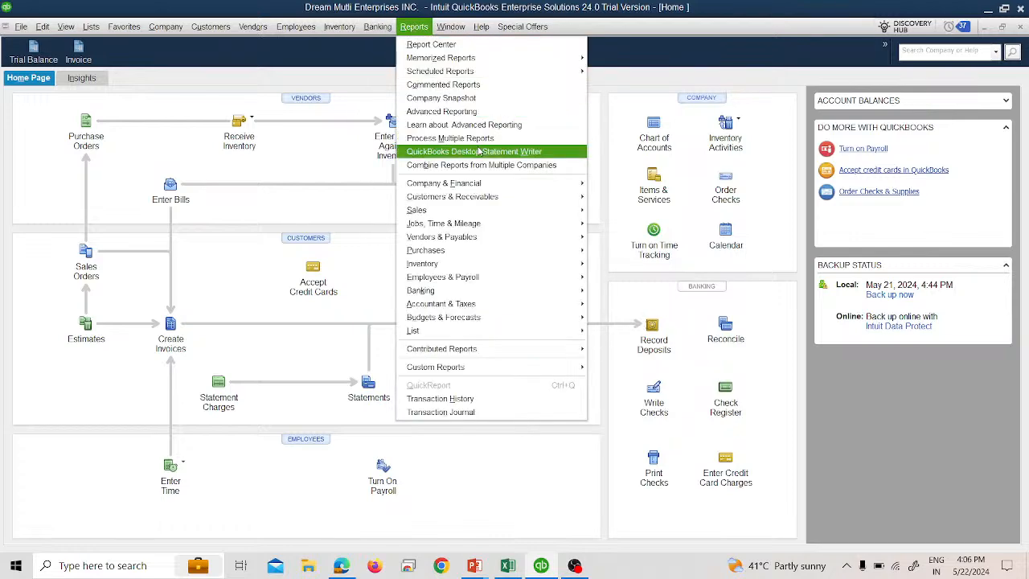
mouse_move(569, 187)
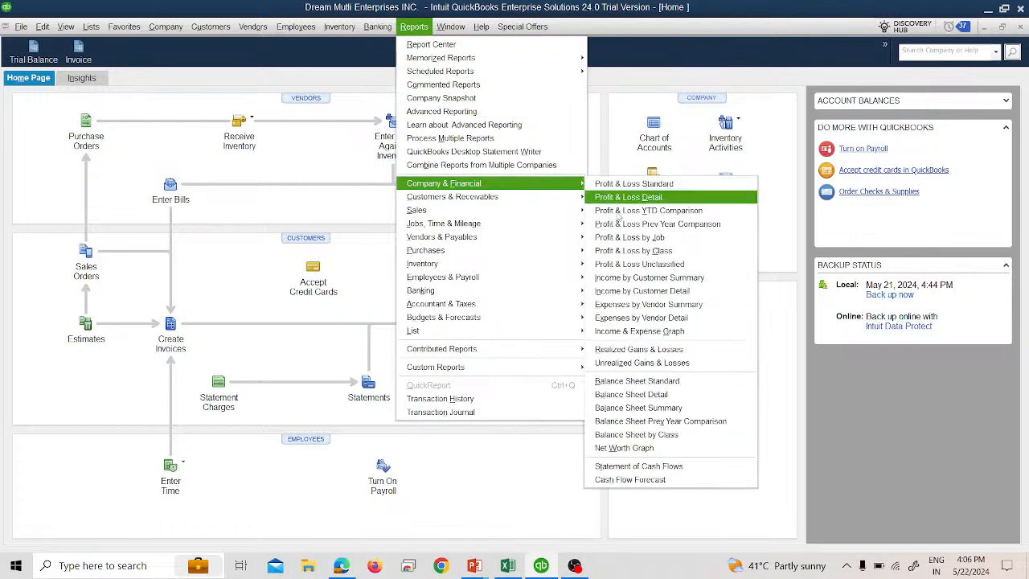
left_click(629, 382)
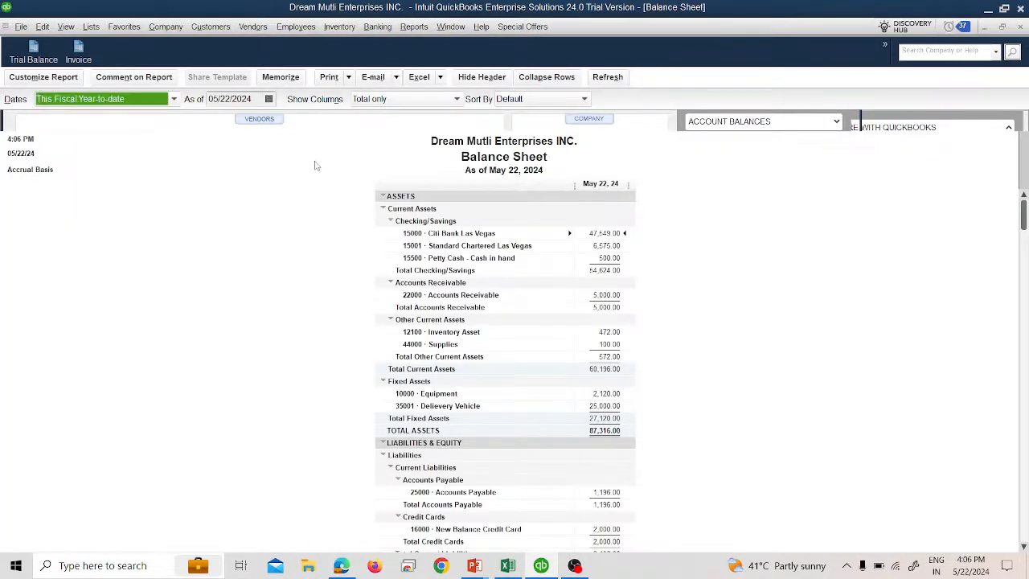
key("a")
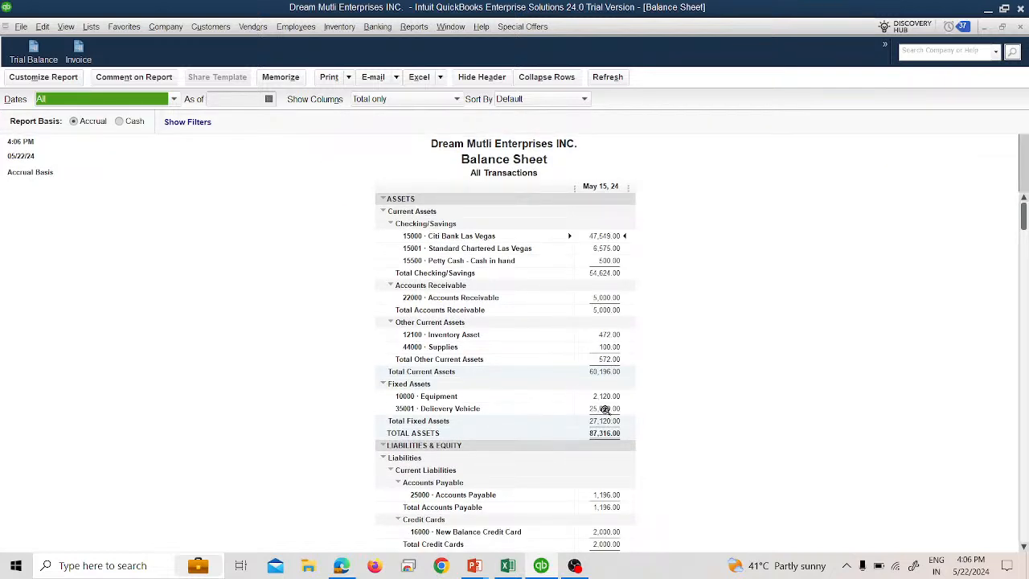
scroll(606, 408, "down", 2)
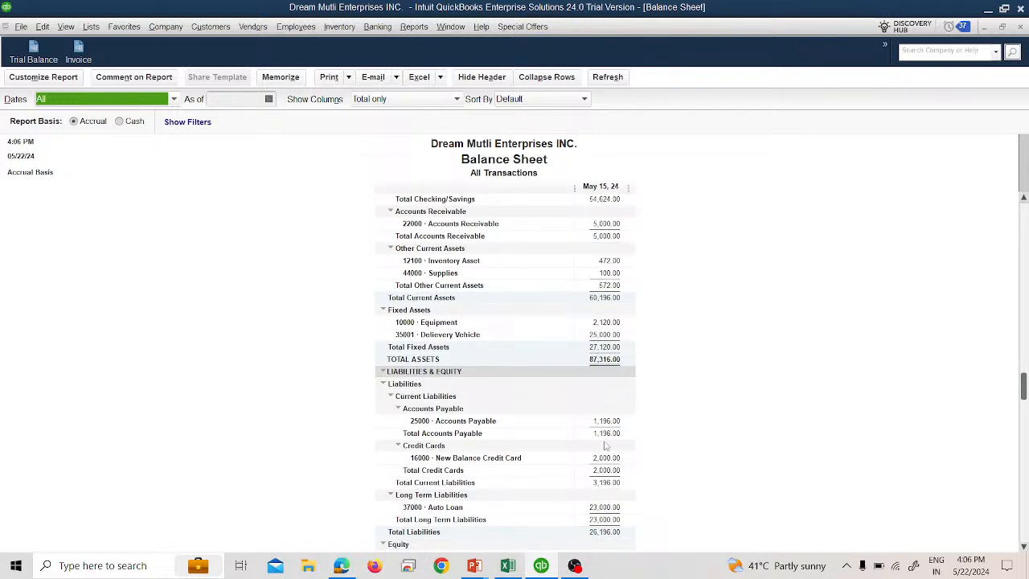
- Scroll through the Balance Sheet's liabilities and equity sections, then close the report without memorizing it
scroll(596, 484, "down", 1)
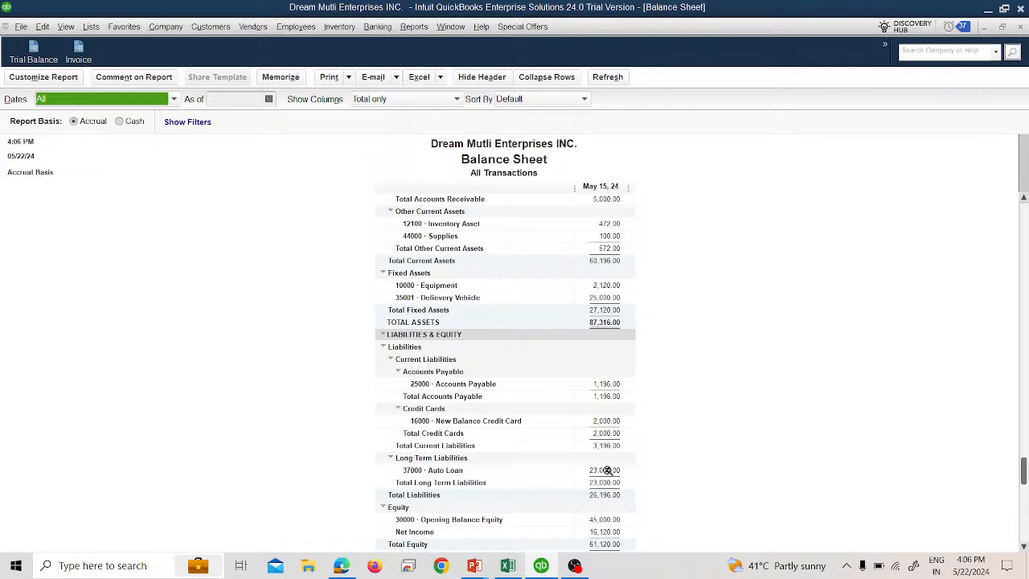
scroll(607, 470, "down", 1)
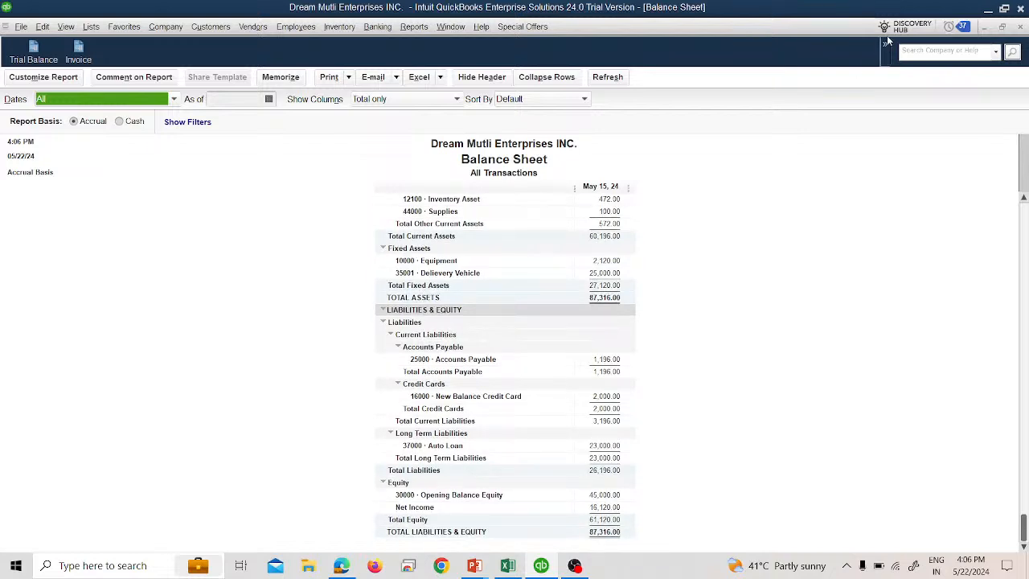
left_click(1020, 27)
left_click(512, 272)
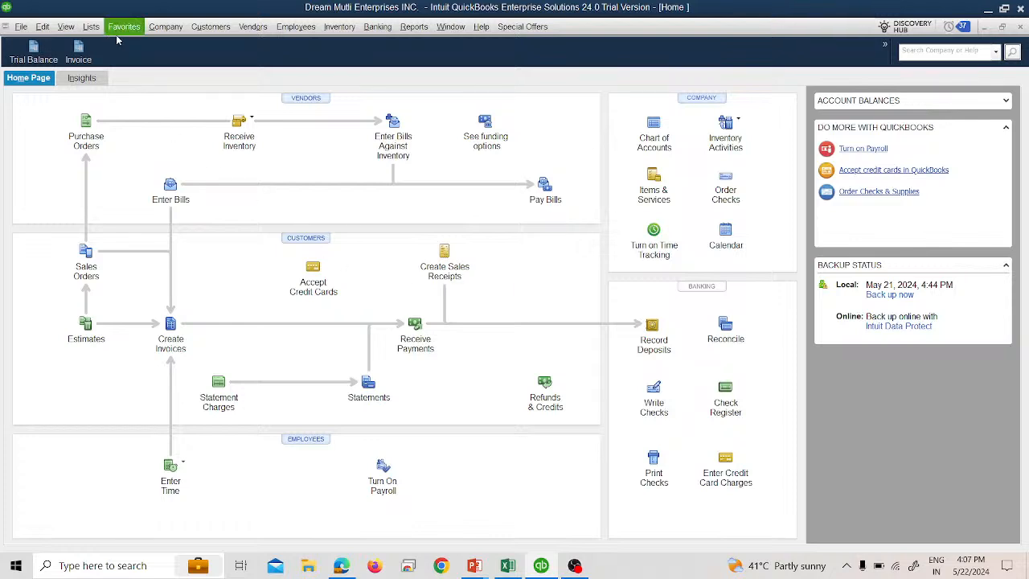
- Open the general journal entries, find entry number 16, and delete it
left_click(148, 32)
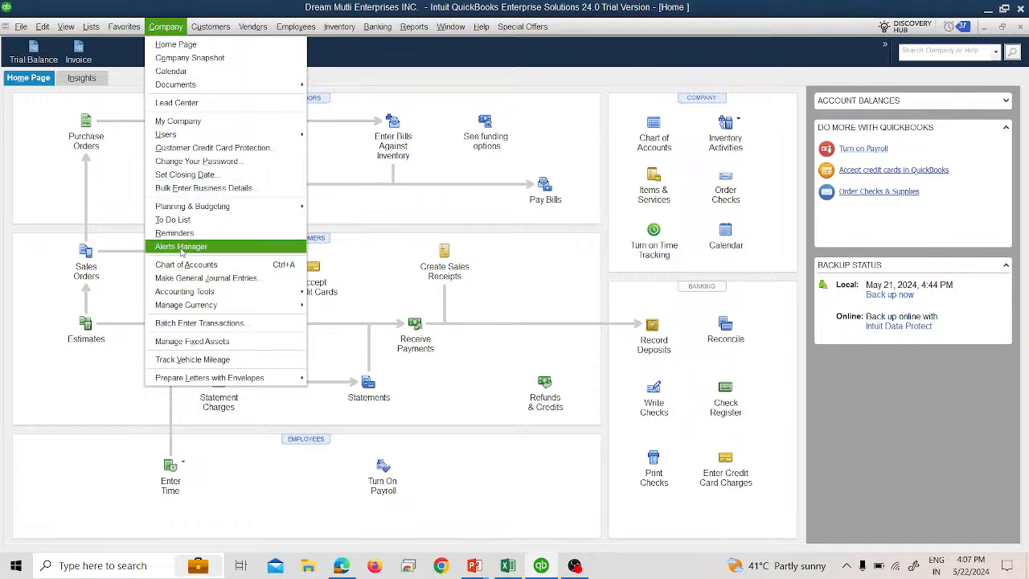
left_click(221, 278)
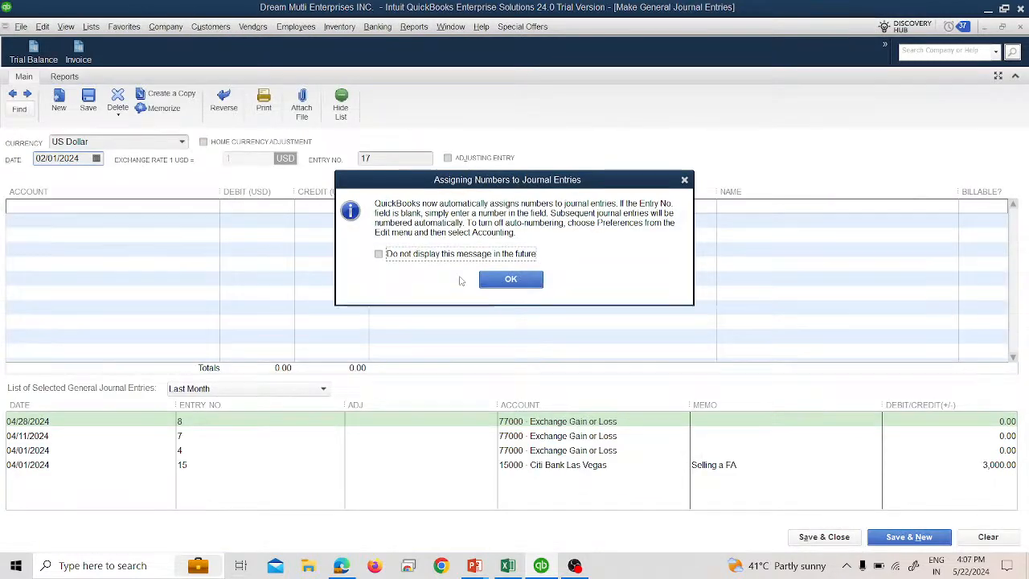
left_click(511, 279)
left_click(22, 110)
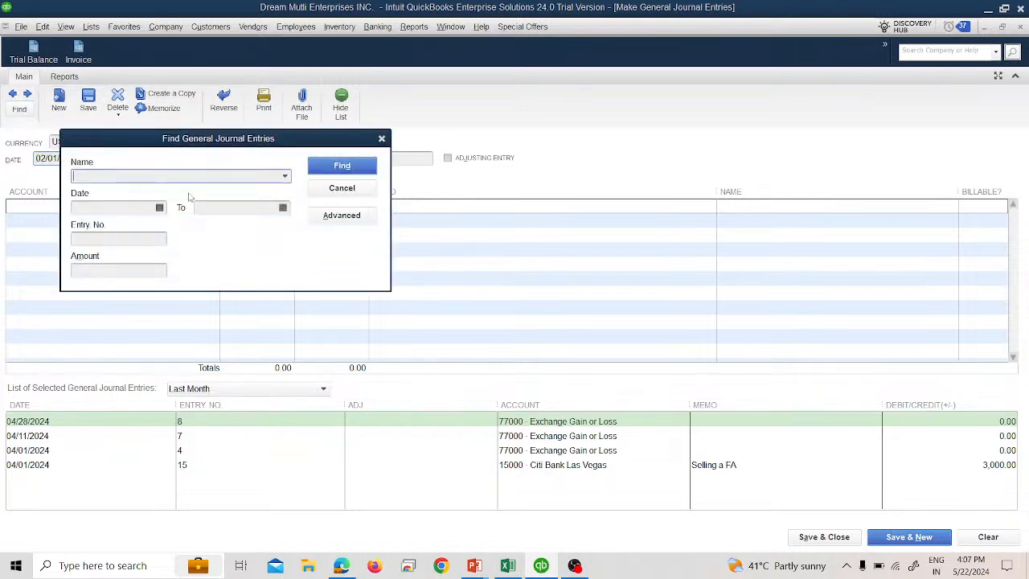
left_click(129, 238)
type("1")
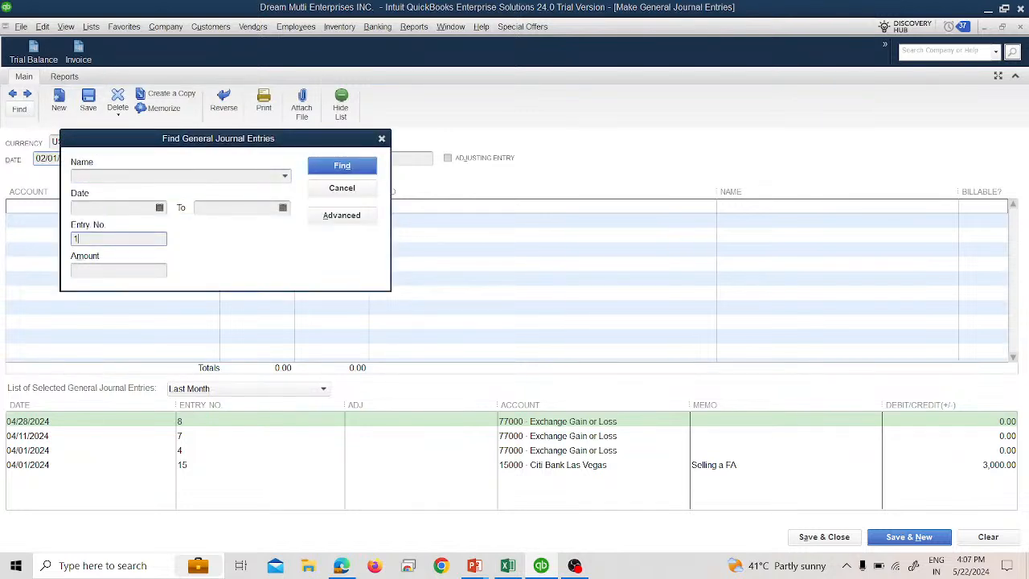
type("6")
key("Return")
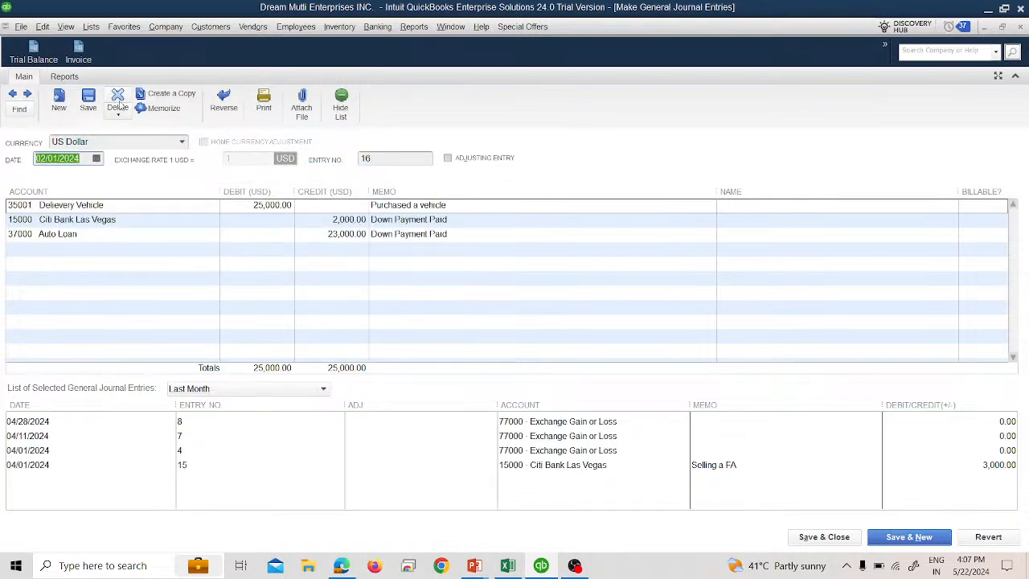
left_click(118, 104)
left_click(486, 173)
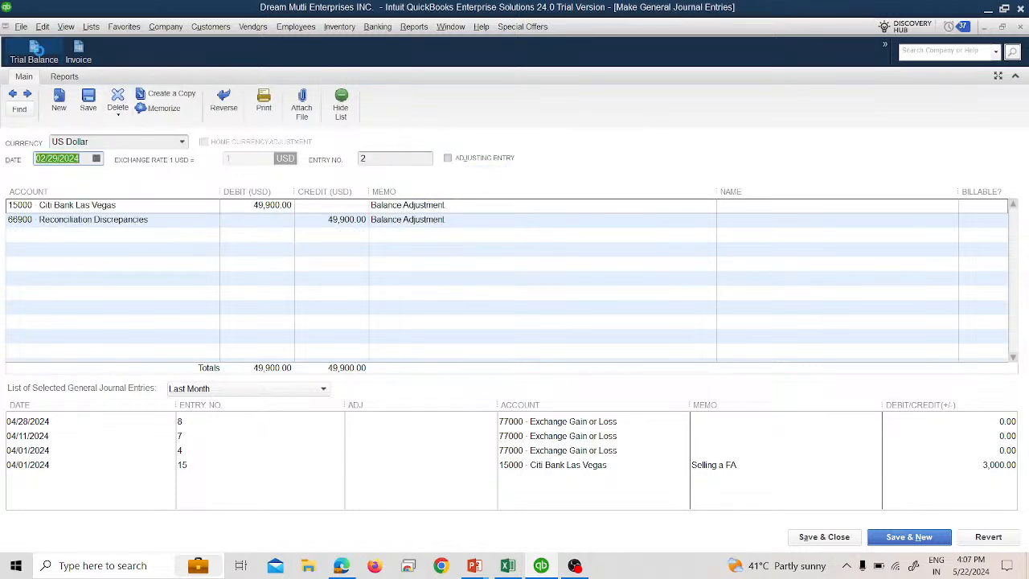
- Open the Trial Balance to review account balances, then close the report and the journal entry window
left_click(33, 50)
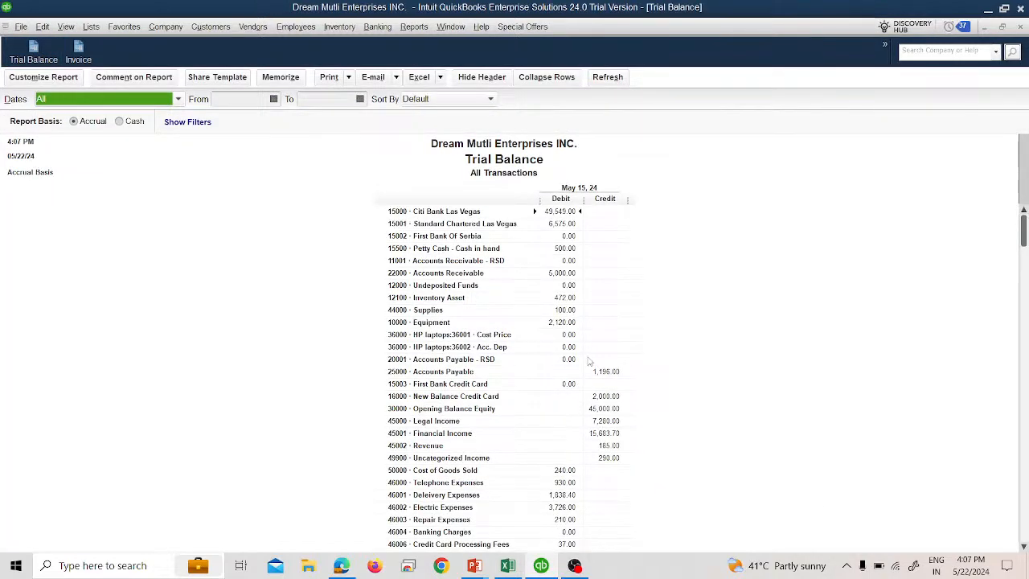
scroll(599, 480, "down", 2)
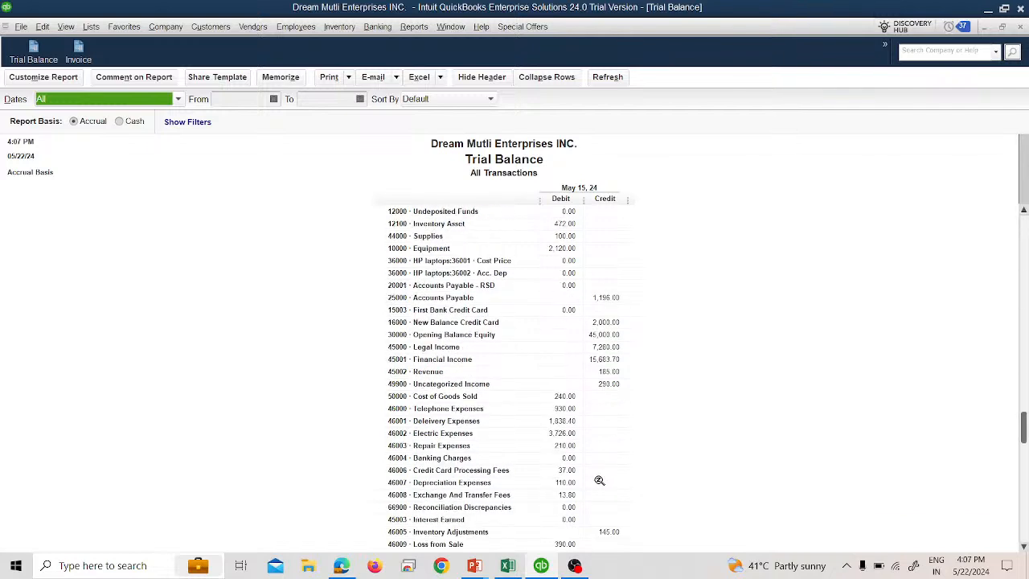
left_click(1020, 28)
left_click(1021, 28)
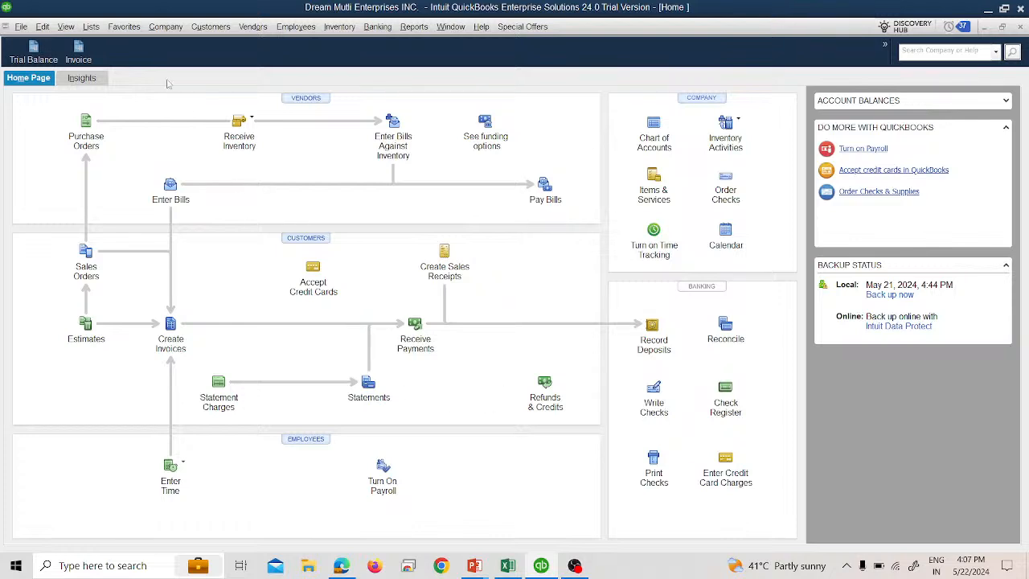
- Start a new general journal entry and debit Delievery Vehicle 25,000 on the first line
left_click(156, 28)
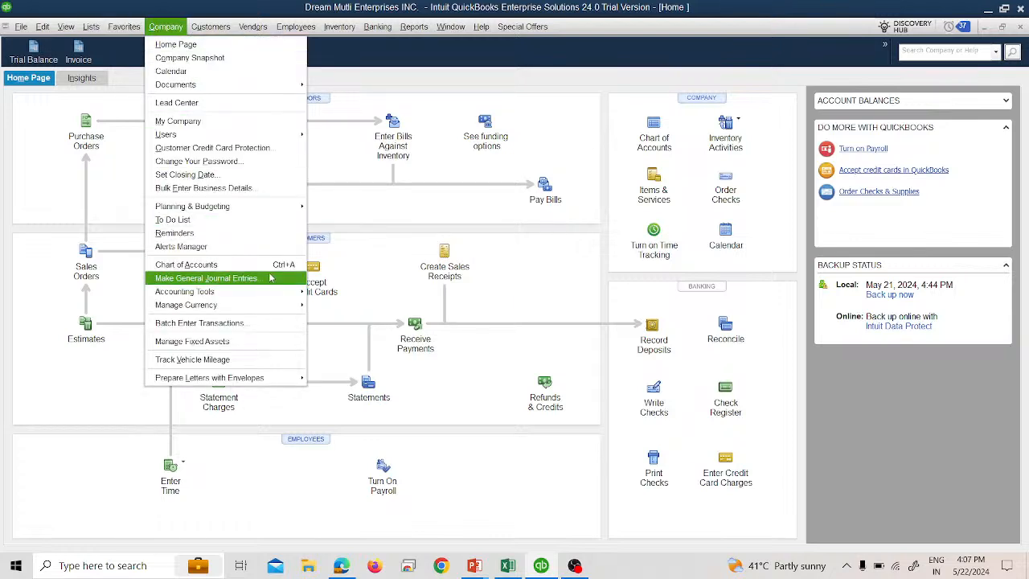
left_click(2, 245)
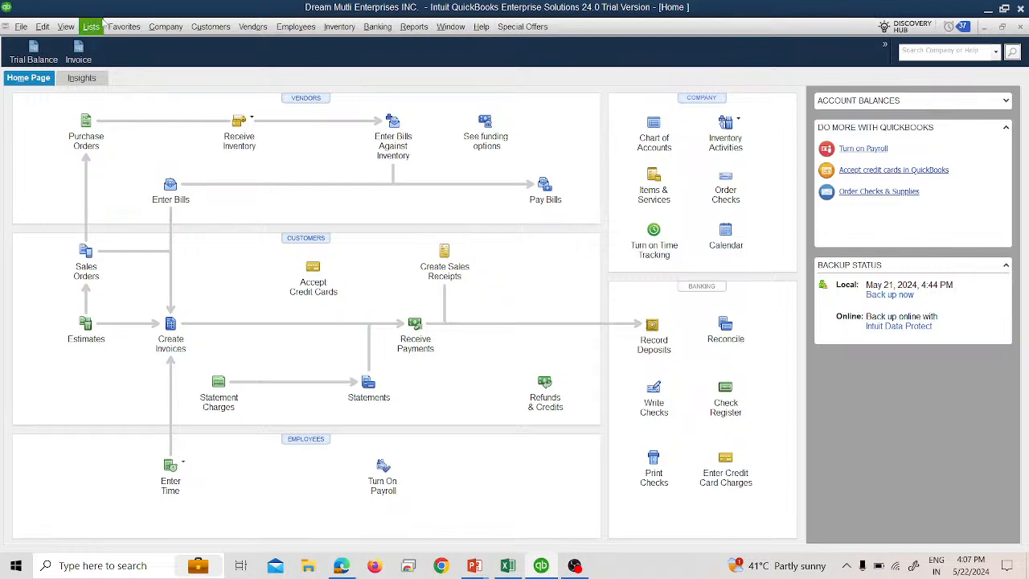
left_click(166, 27)
left_click(206, 278)
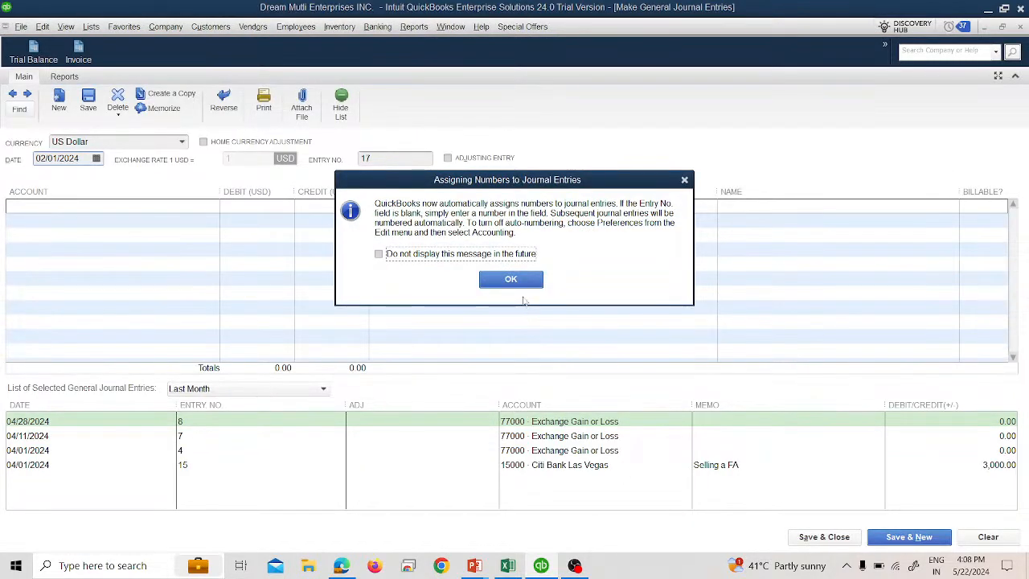
left_click(511, 278)
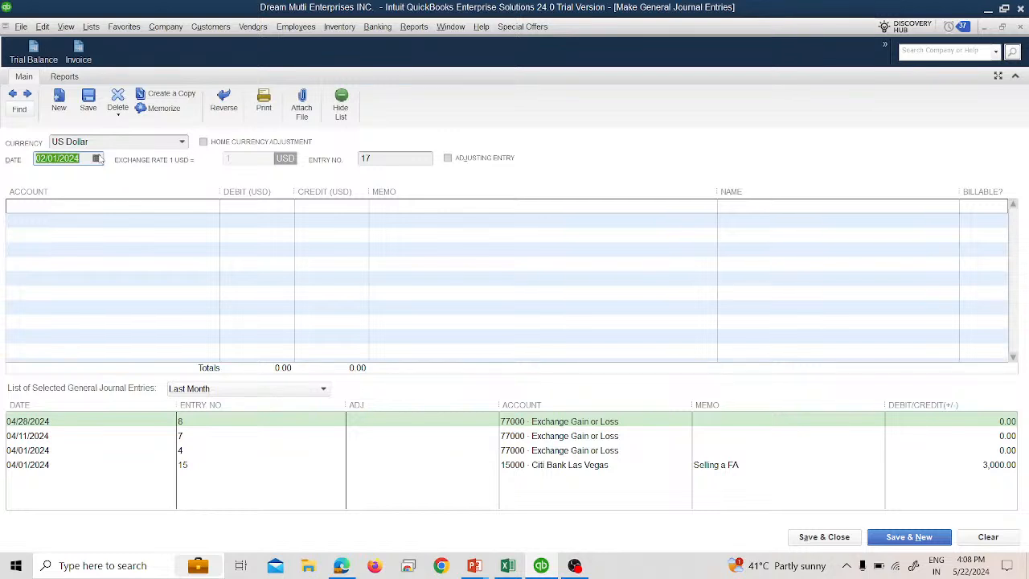
left_click(128, 206)
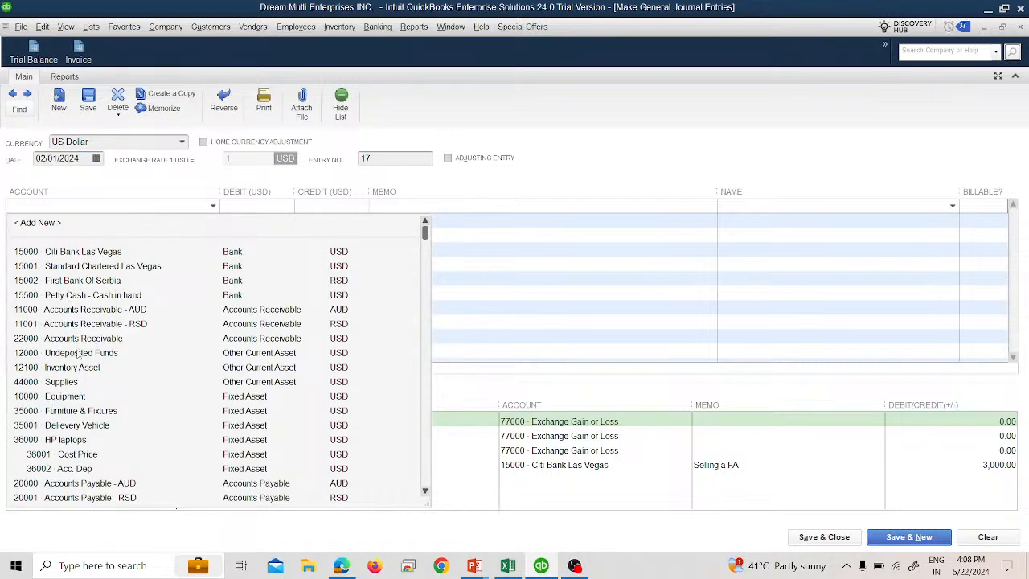
scroll(81, 353, "down", 1)
left_click(88, 382)
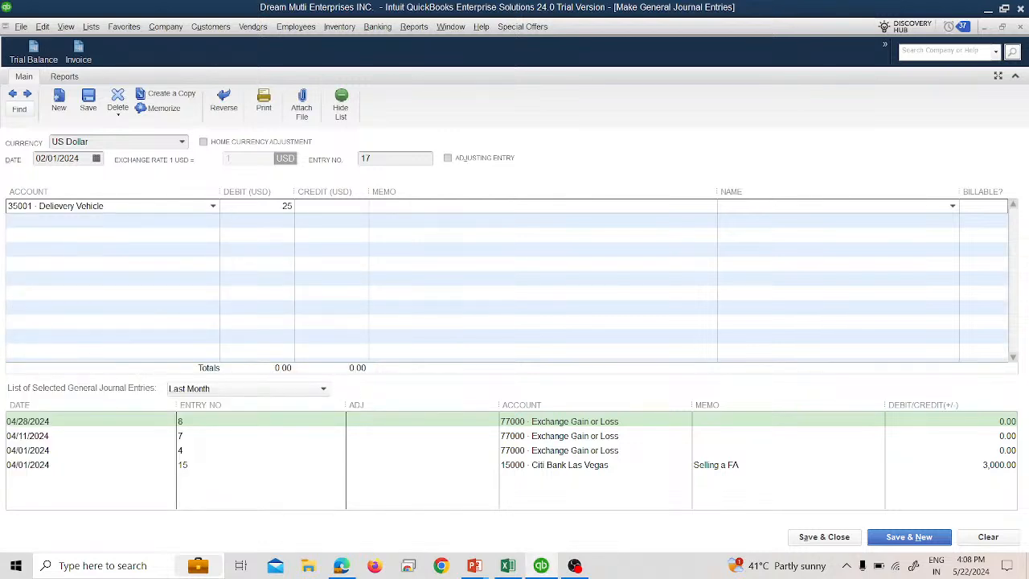
type("25000")
key("Tab")
key("Tab")
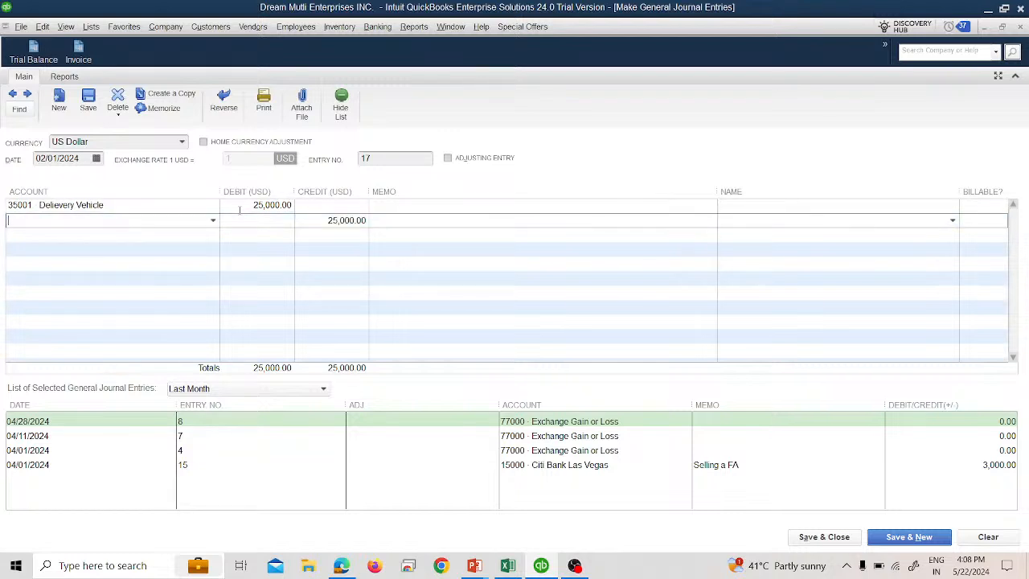
- Credit Auto Loan 25,000 on the second line, then save and close the entry
left_click(214, 220)
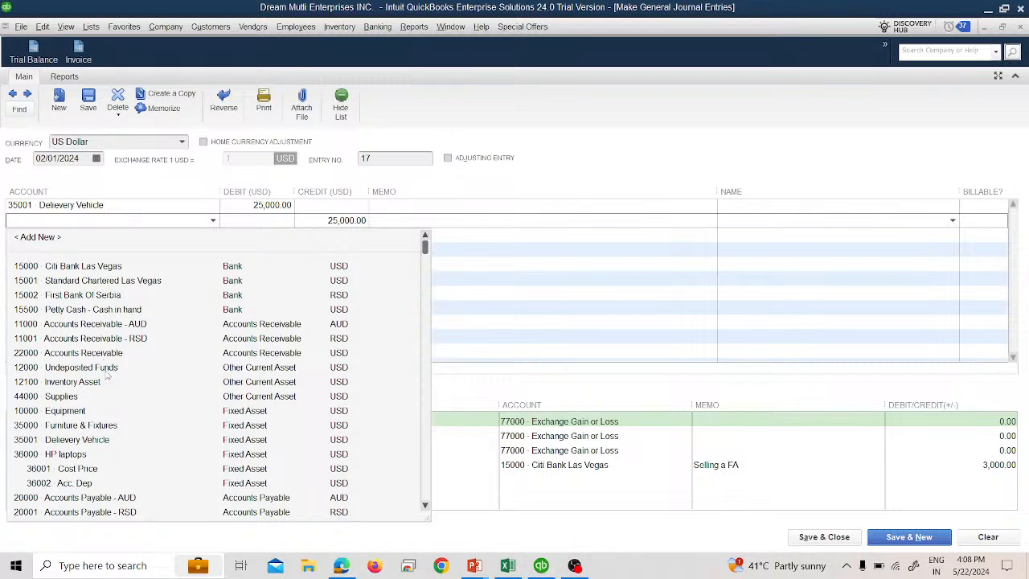
scroll(97, 410, "down", 2)
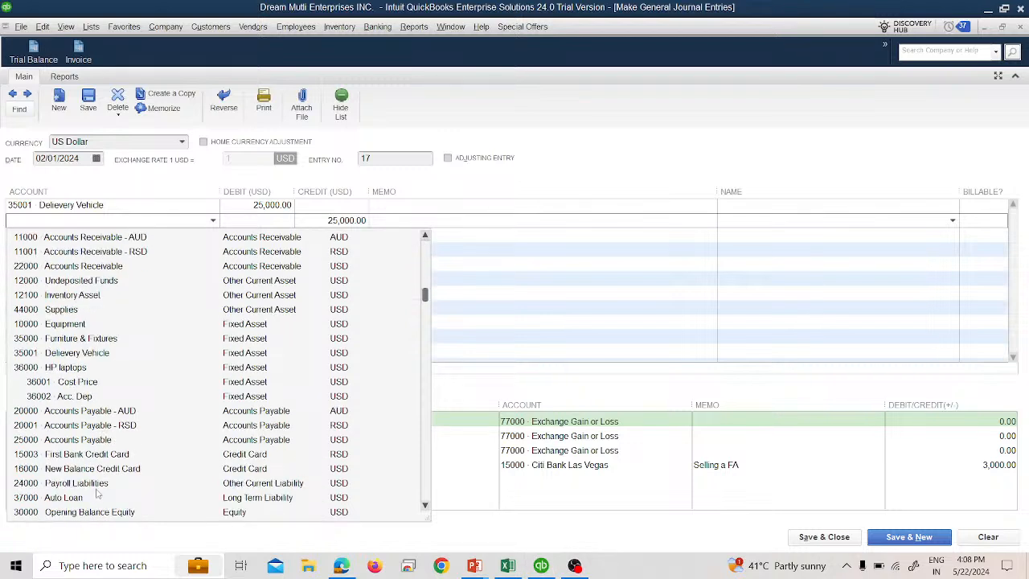
left_click(72, 497)
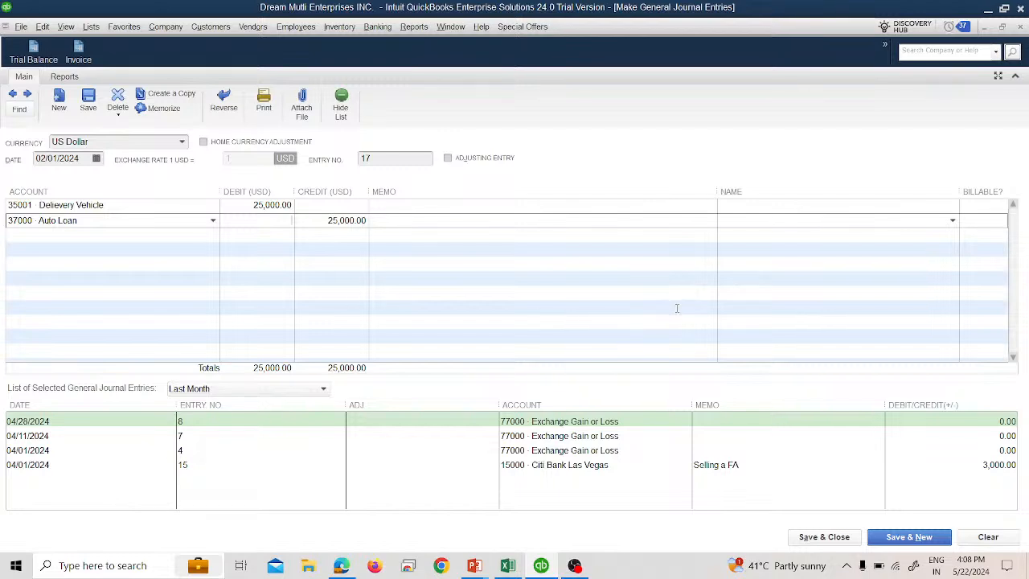
left_click(825, 542)
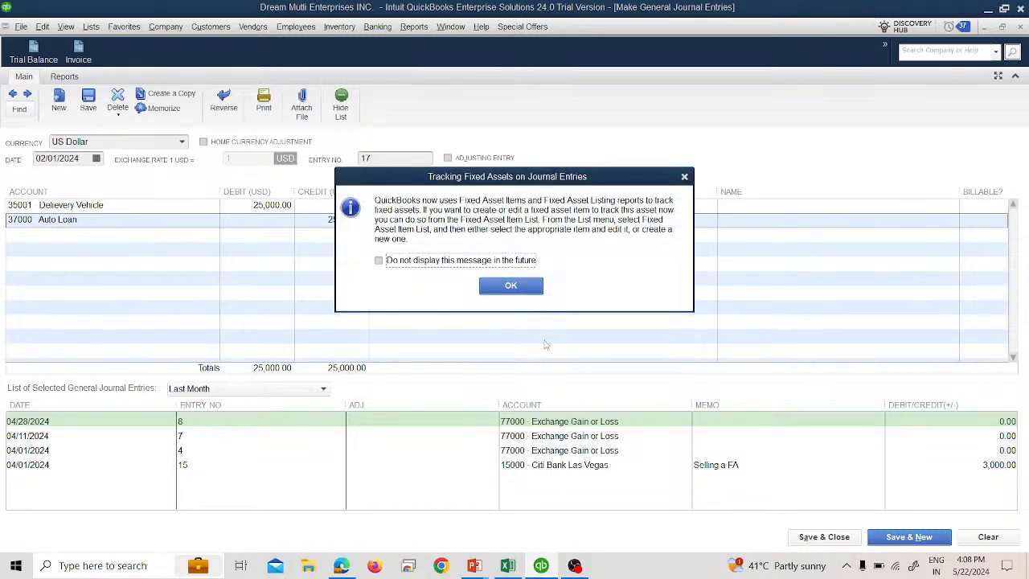
left_click(510, 285)
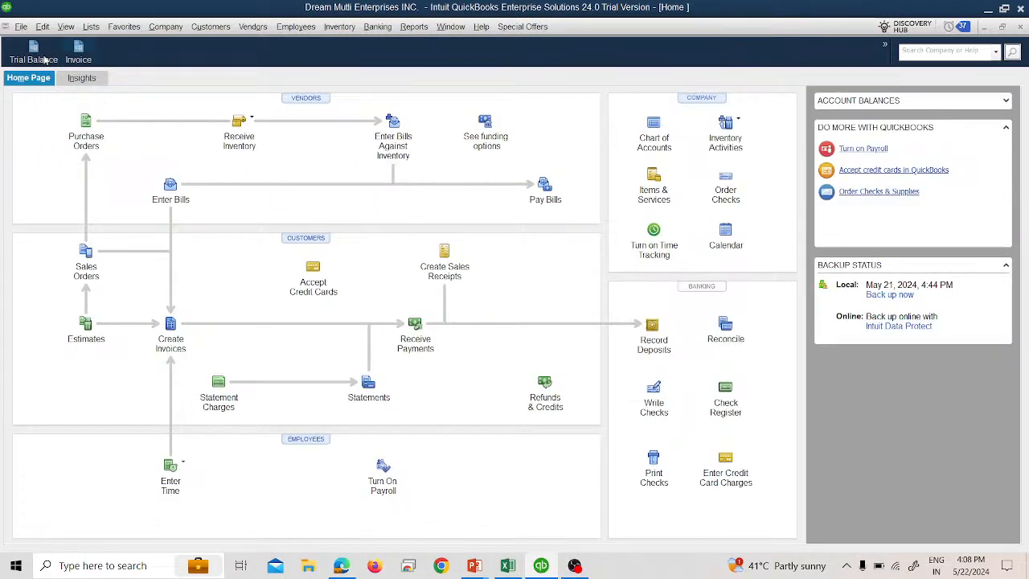
- Open the Trial Balance and the Standard Balance Sheet to check the Delievery Vehicle and Auto Loan balances
left_click(34, 57)
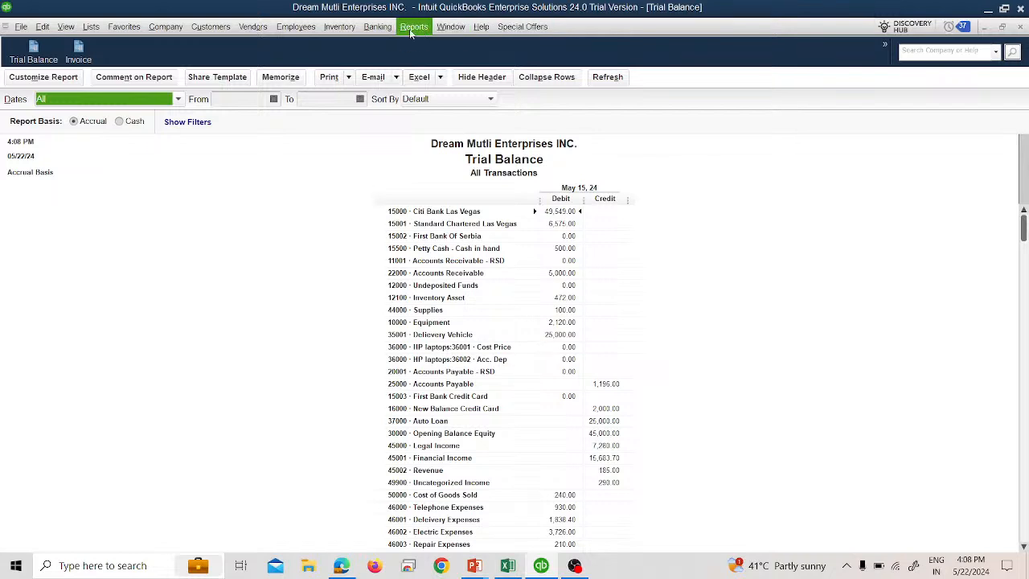
left_click(376, 27)
mouse_move(413, 26)
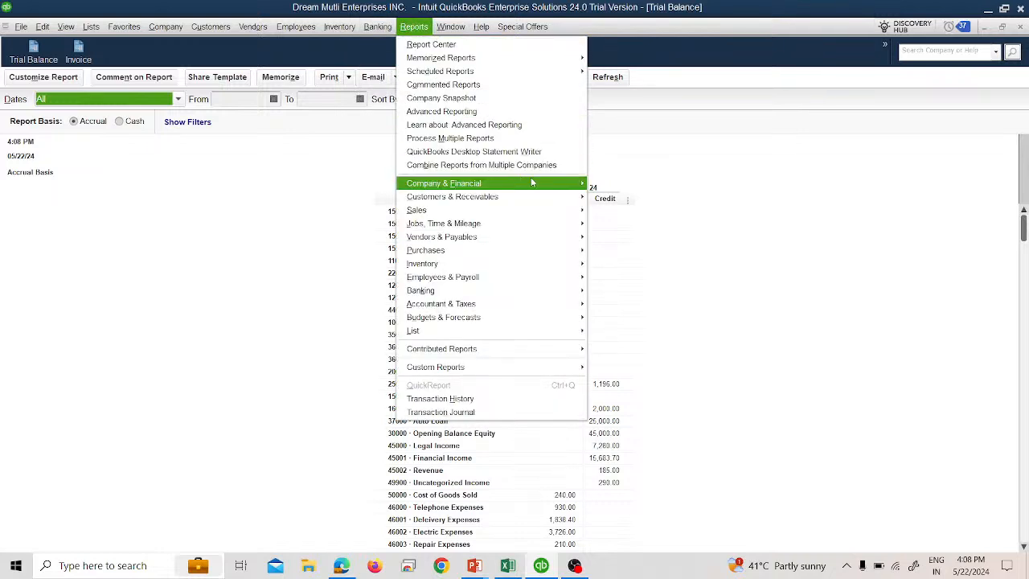
mouse_move(533, 183)
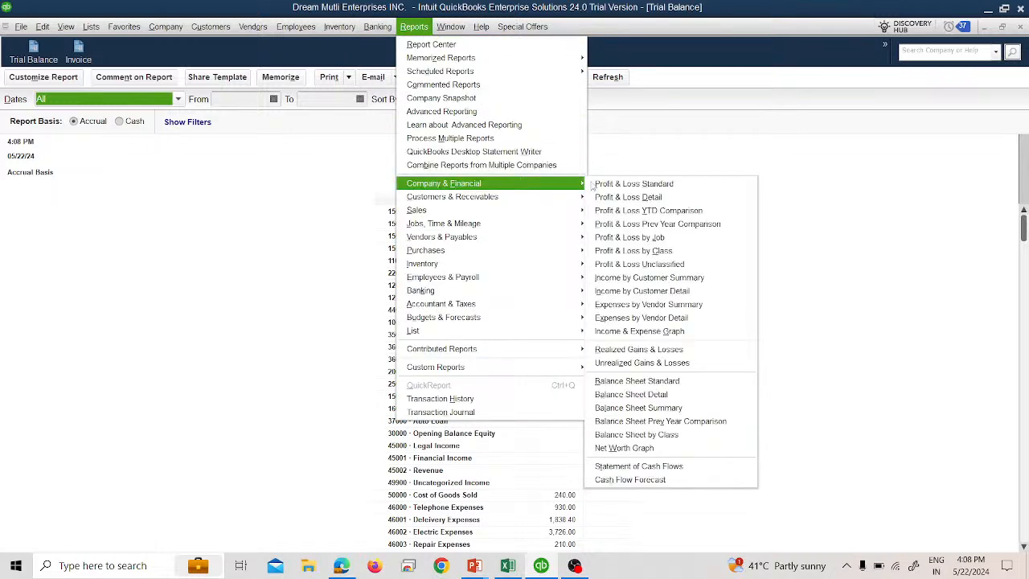
left_click(660, 382)
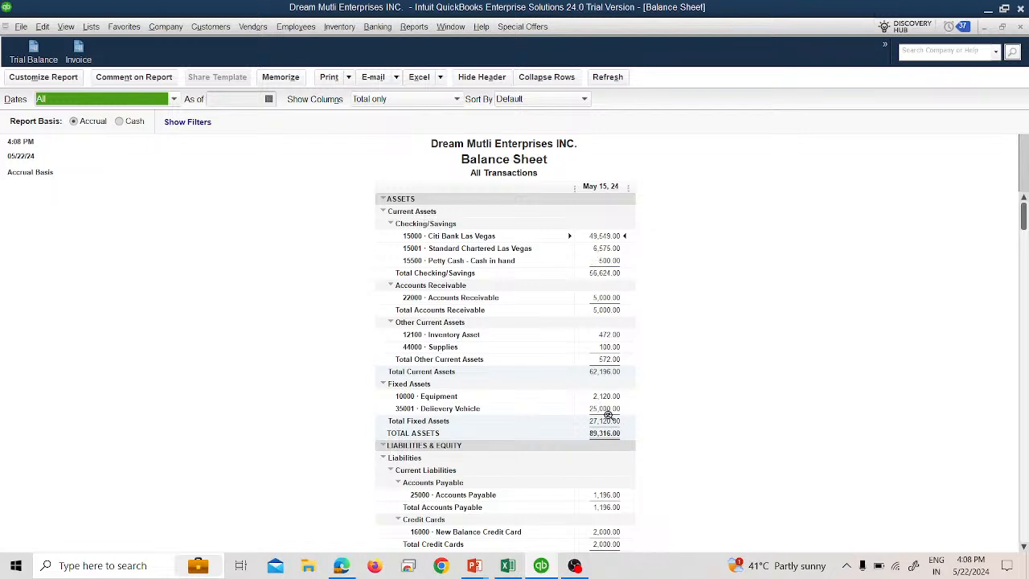
scroll(608, 414, "down", 1)
scroll(583, 379, "down", 1)
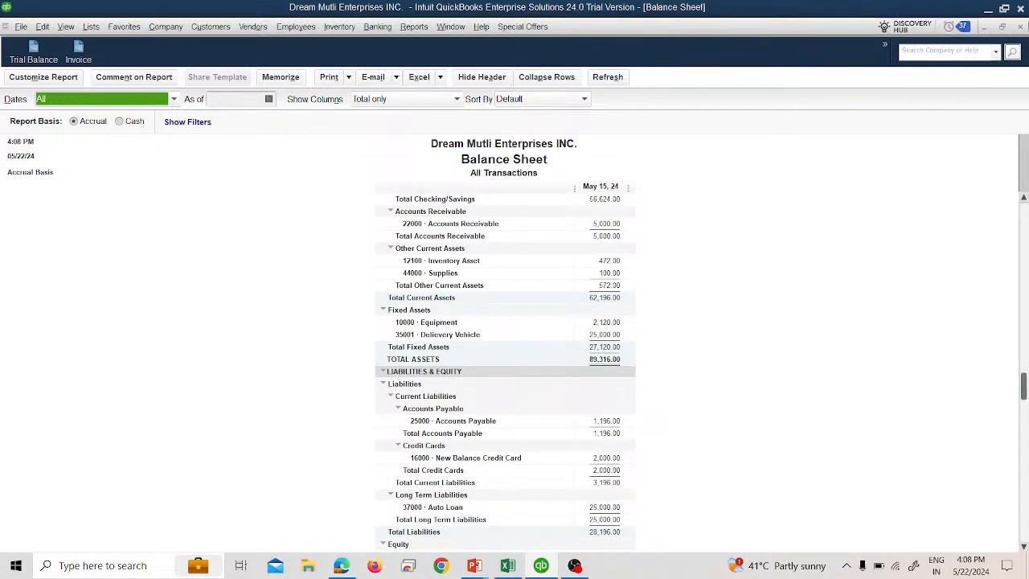
left_click(1021, 28)
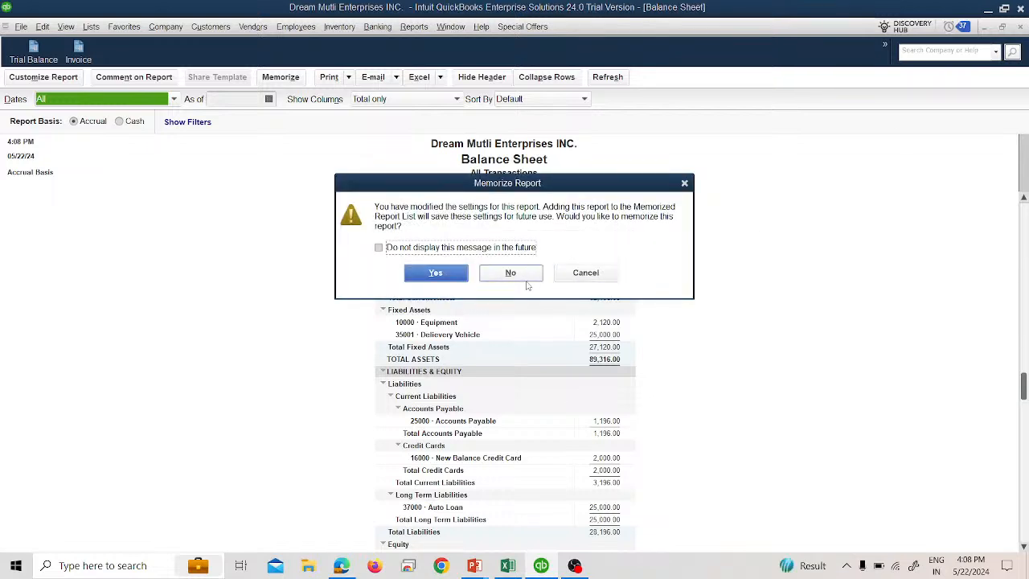
left_click(580, 274)
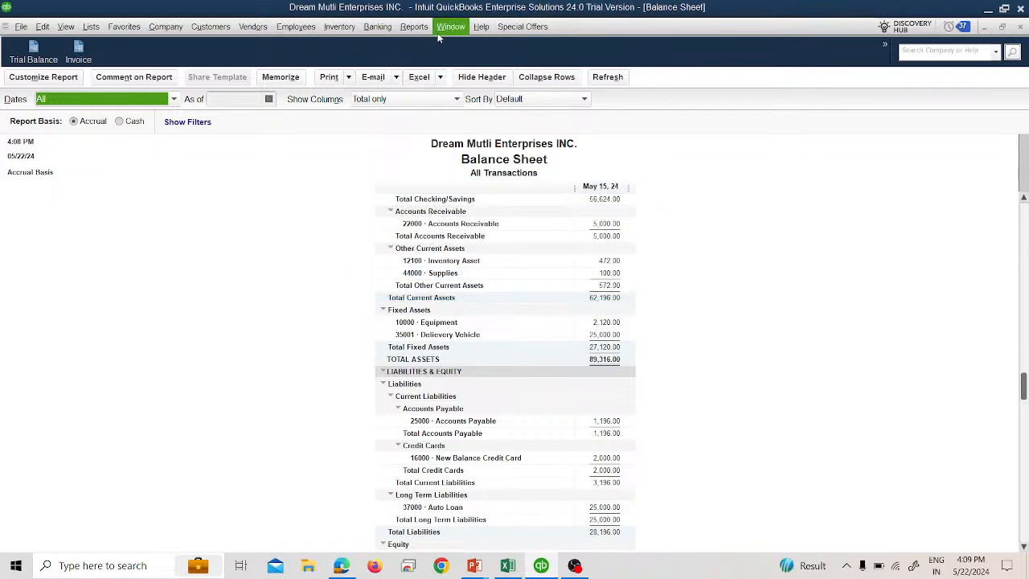
- Start a new check written from the Citi Bank Las Vegas bank account
left_click(378, 27)
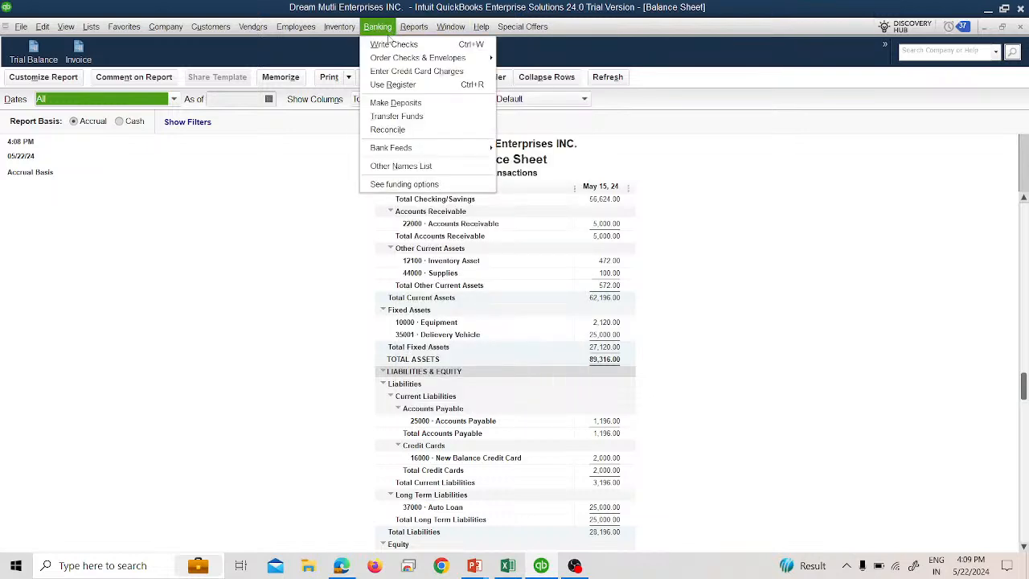
left_click(388, 42)
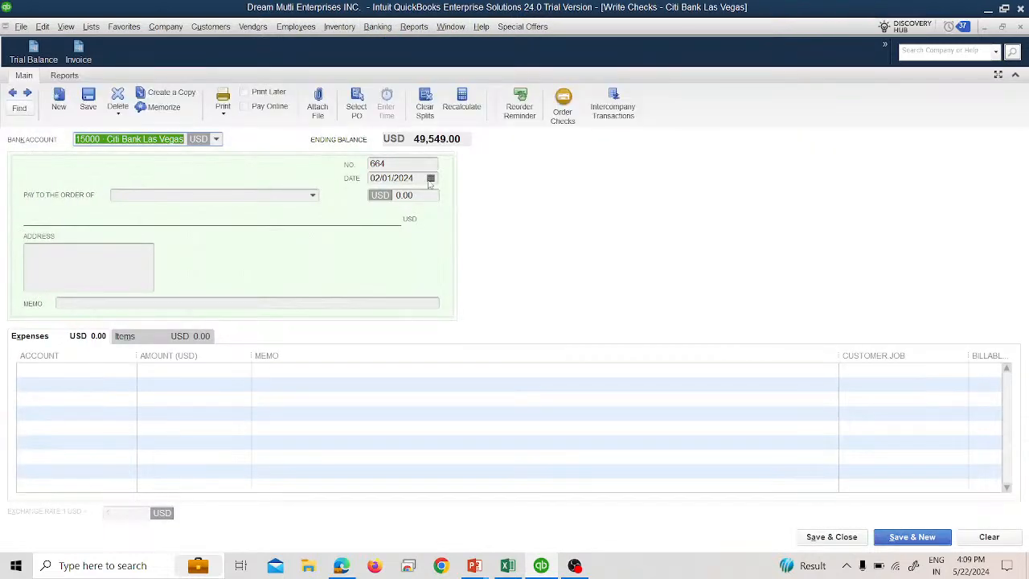
left_click(215, 139)
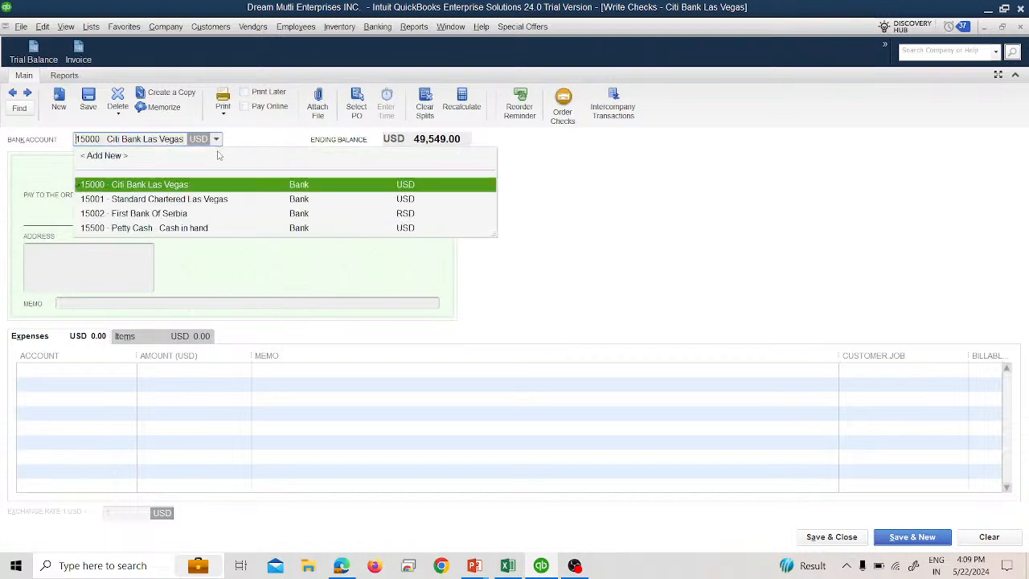
left_click(213, 184)
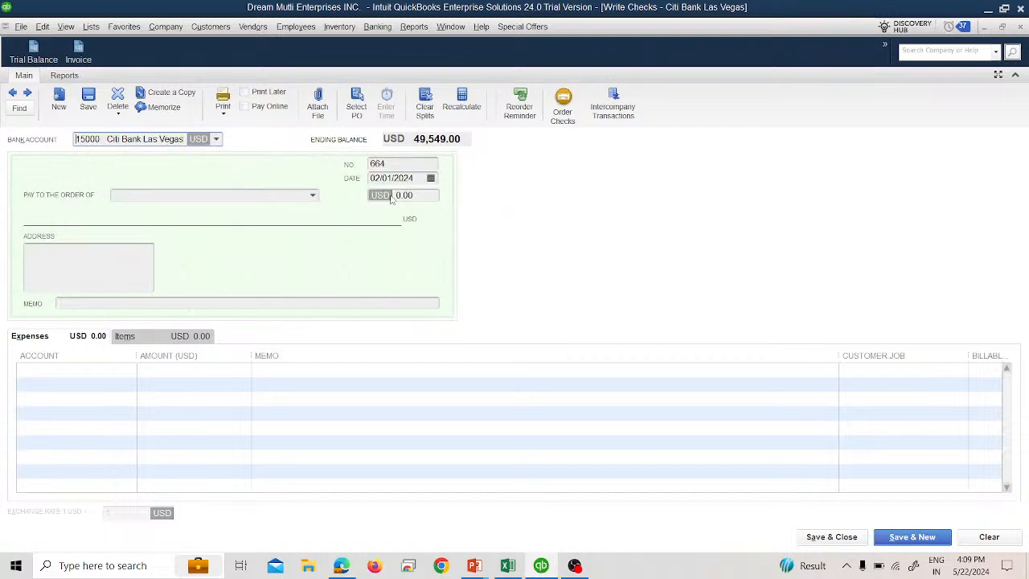
- Add a new vendor named Auto Loan Company as the payee, copying the name into company name and the billing address
left_click(313, 194)
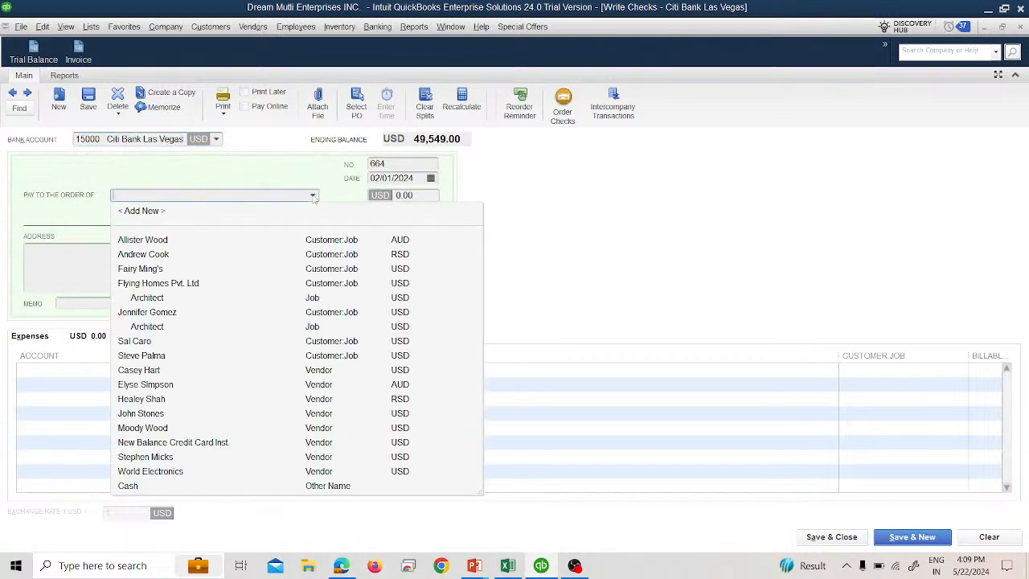
left_click(193, 212)
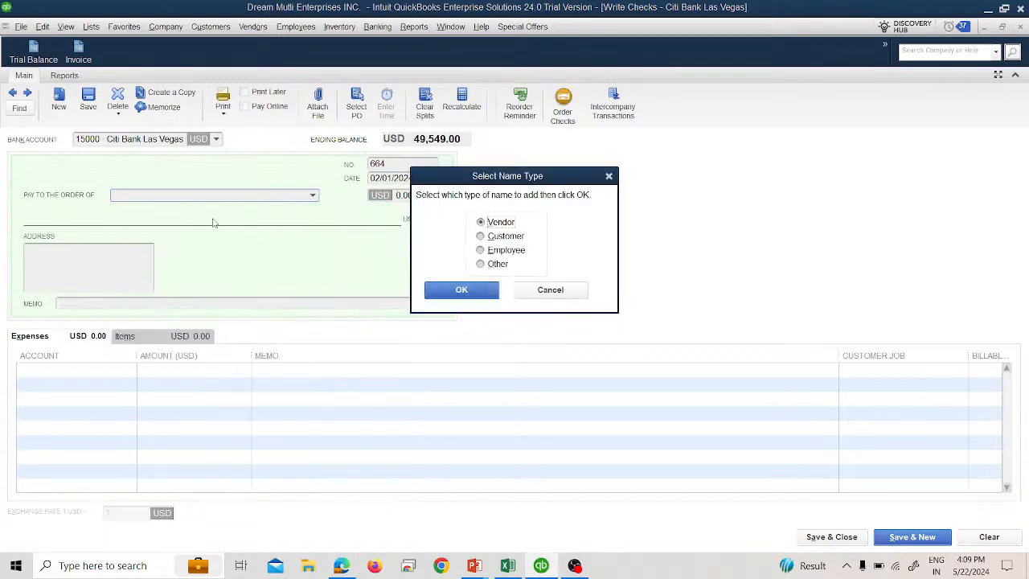
left_click(482, 290)
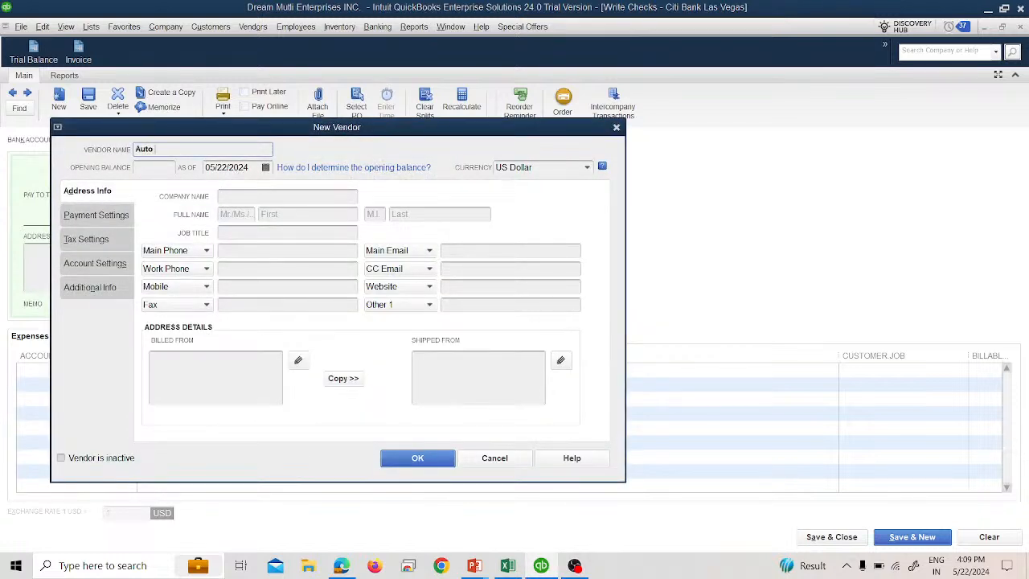
type("Auto Loan Company")
left_click_drag(234, 151, 120, 156)
key("ctrl+c")
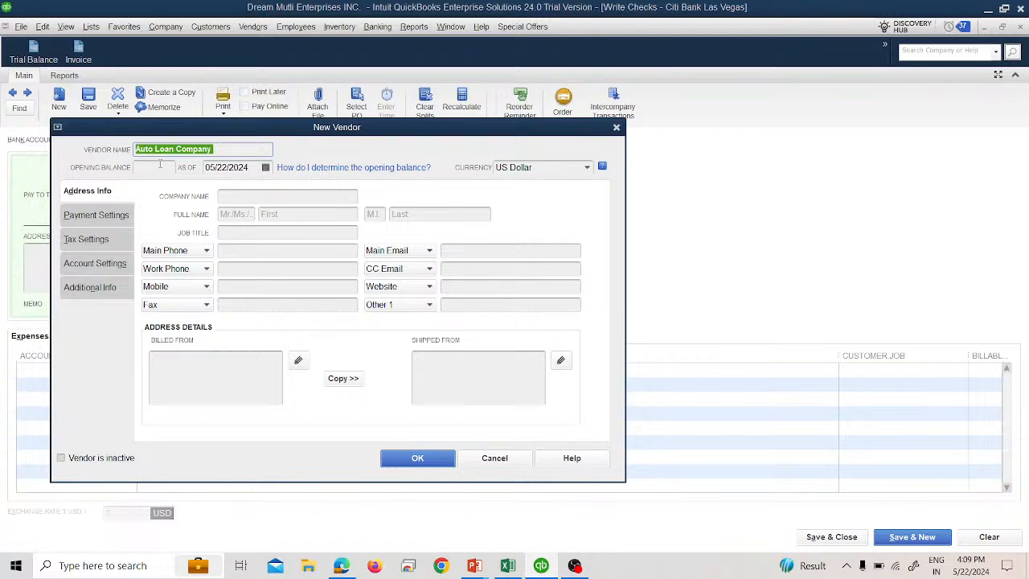
left_click(273, 196)
key("ctrl+v")
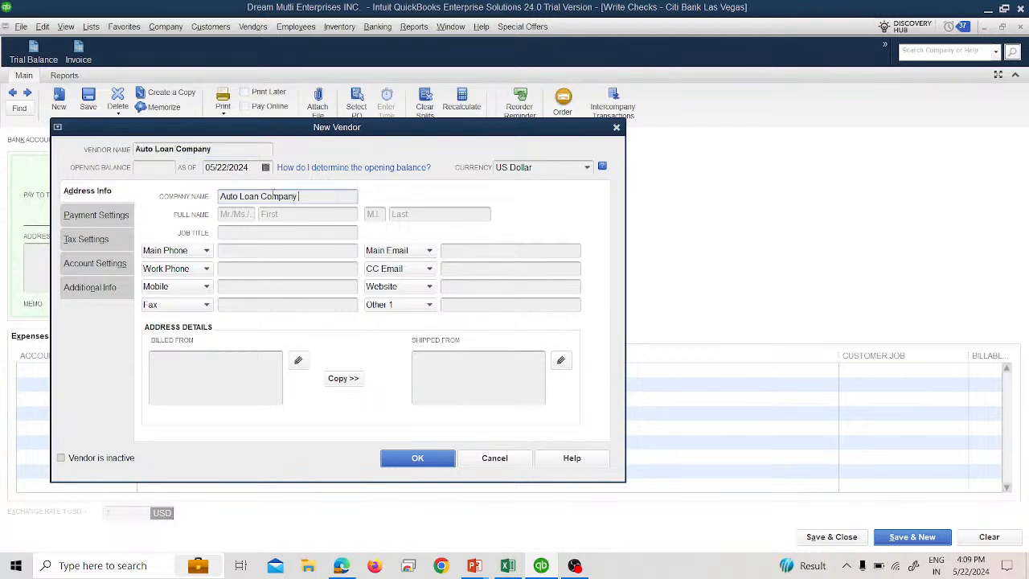
left_click(362, 379)
left_click(412, 462)
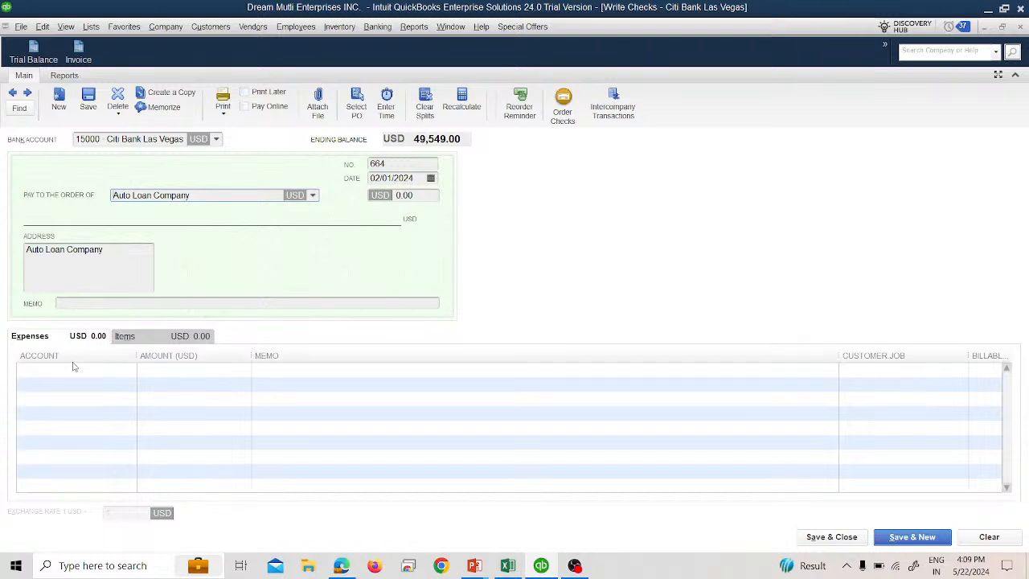
- Charge the check to the Auto Loan account for 2,000 and save and close it
left_click(112, 371)
left_click(128, 372)
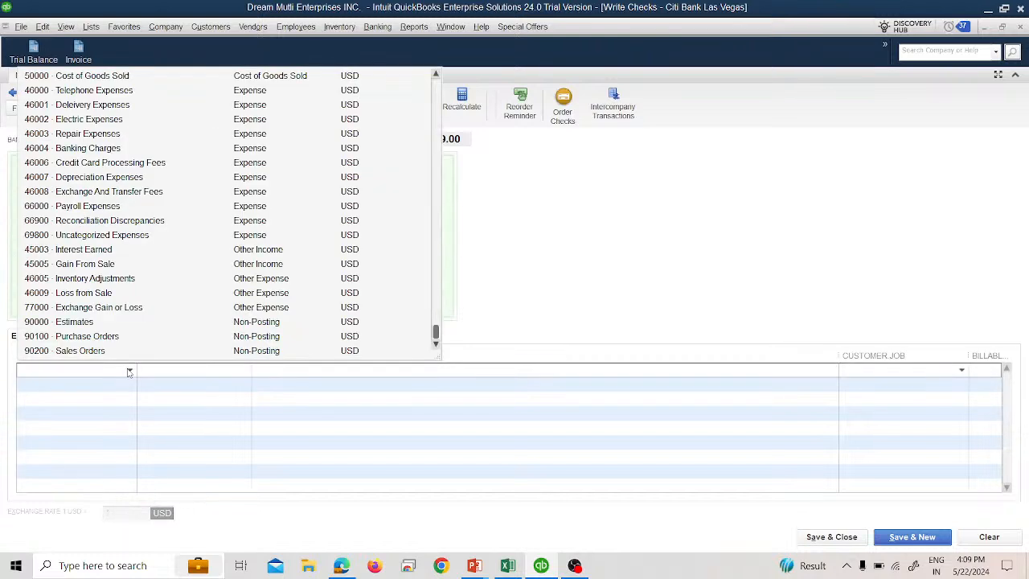
scroll(96, 286, "up", 4)
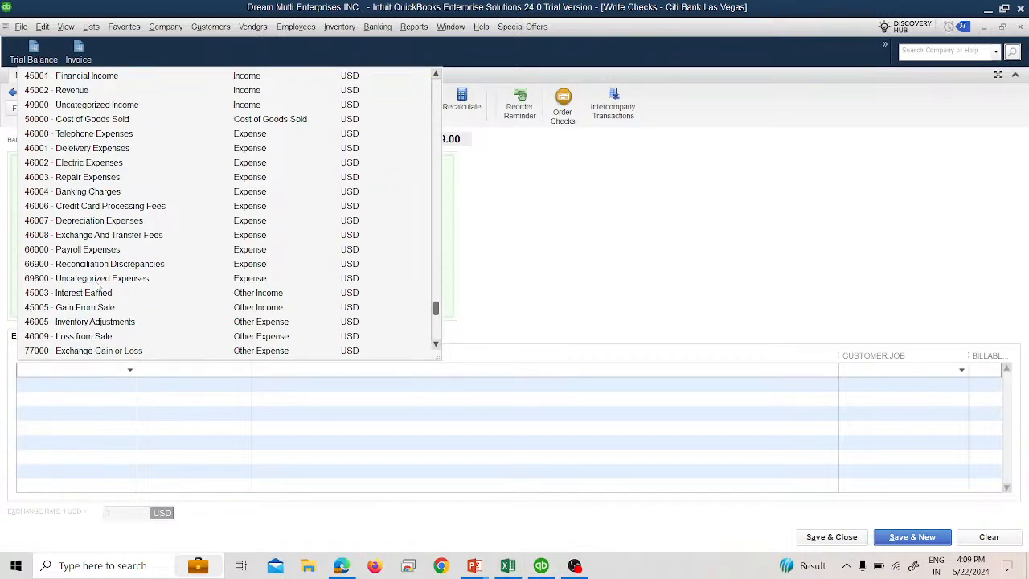
scroll(105, 273, "up", 1)
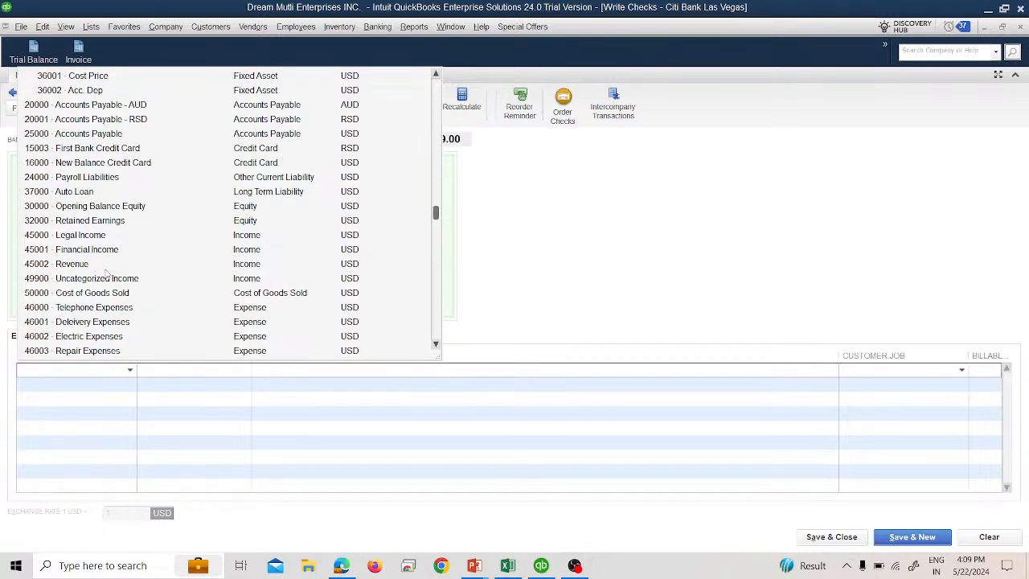
left_click(80, 193)
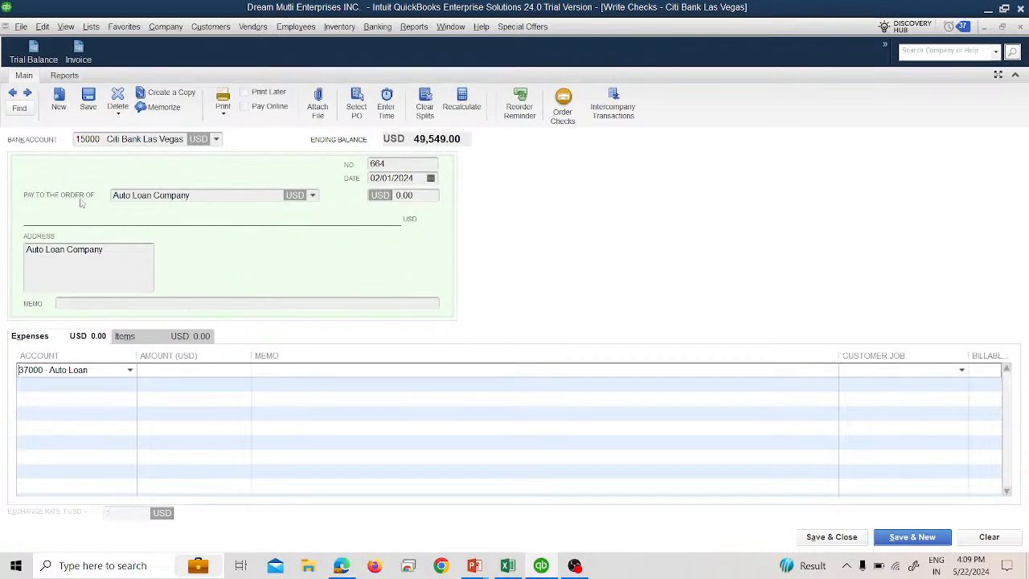
left_click(393, 195)
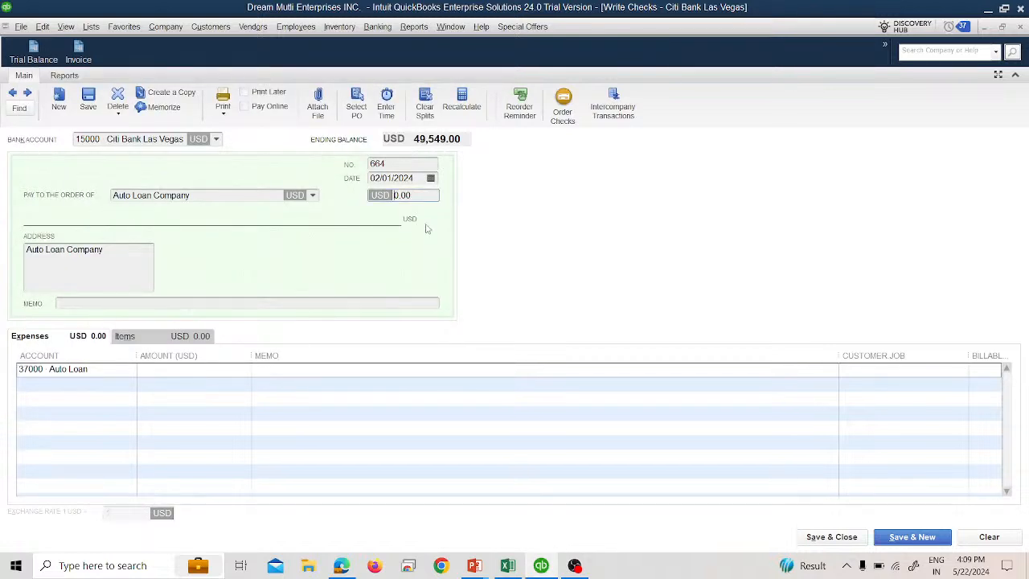
type("200")
key("Tab")
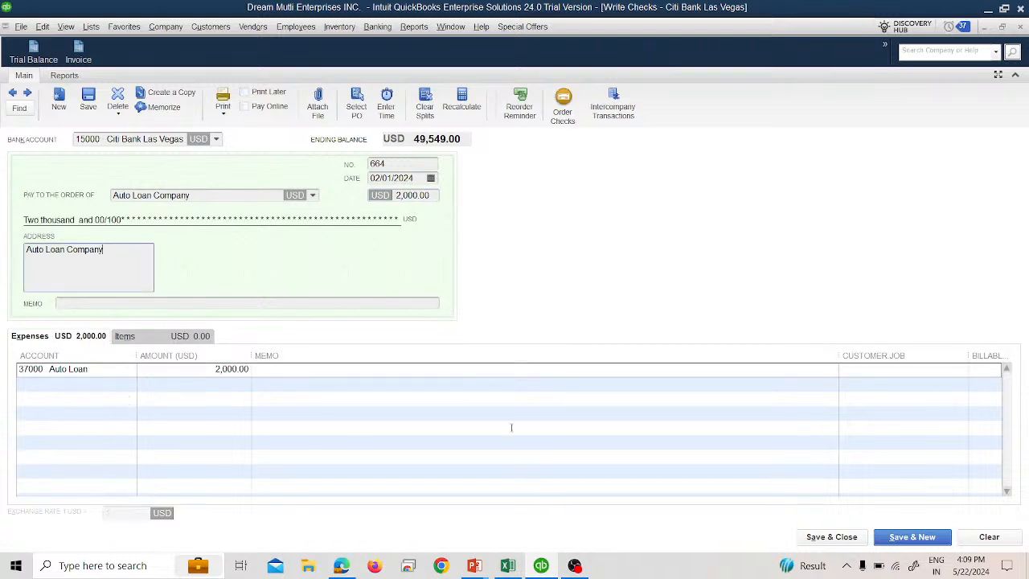
left_click(845, 537)
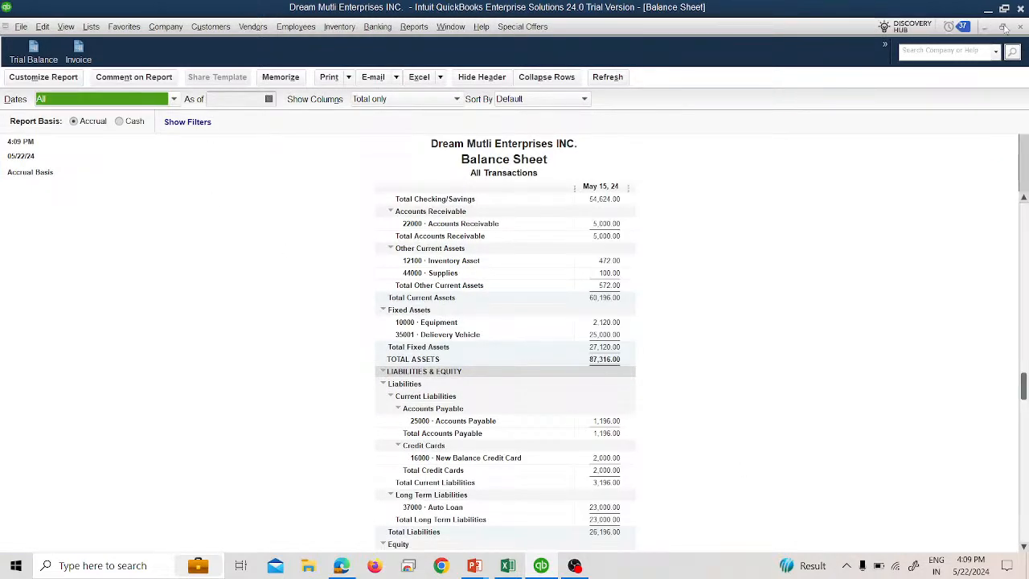
- Review the Trial Balance and Balance Sheet for the Citi Bank Las Vegas and Auto Loan balances
left_click(1002, 28)
left_click(874, 197)
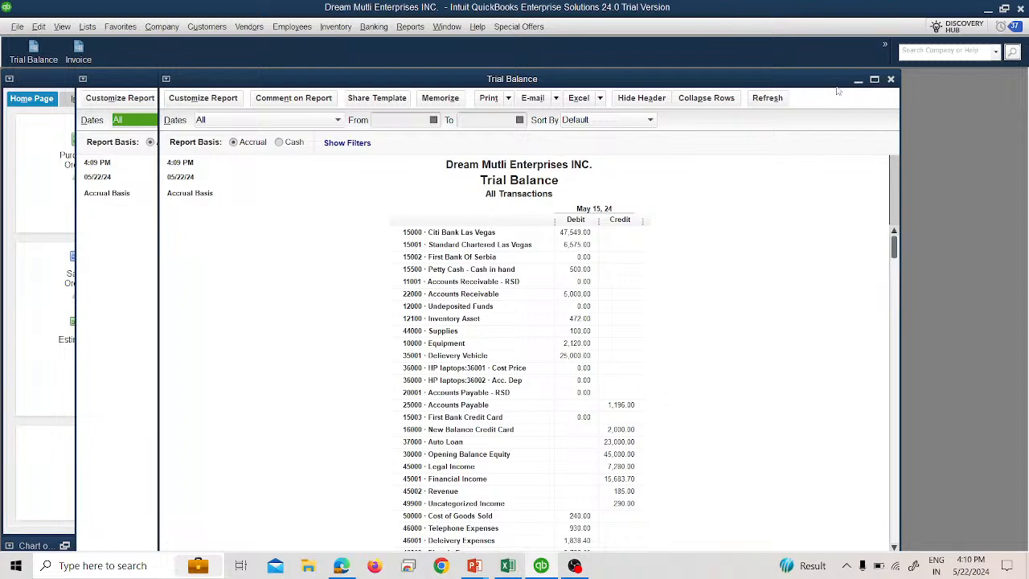
left_click(108, 259)
scroll(529, 363, "down", 1)
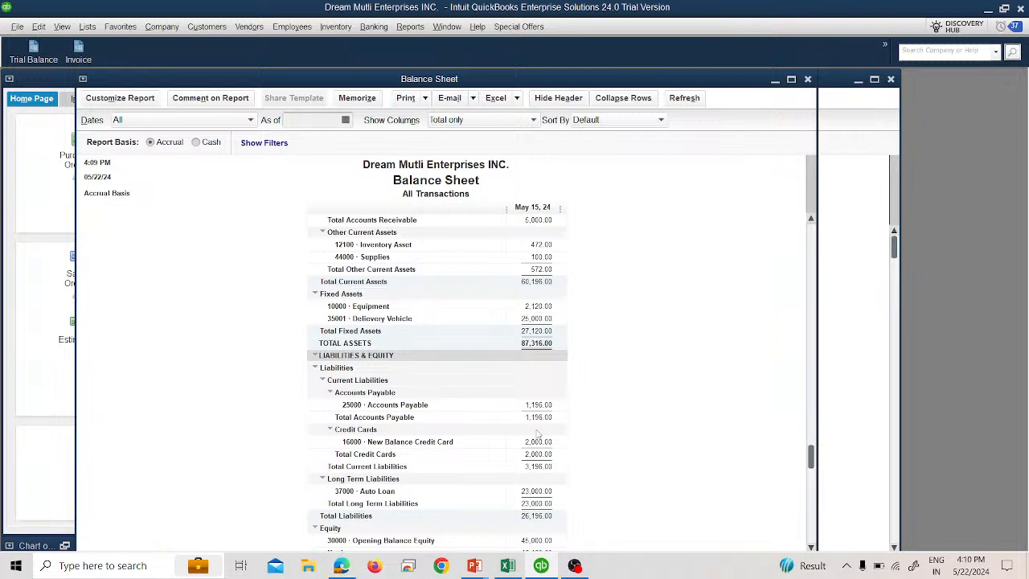
left_click(23, 473)
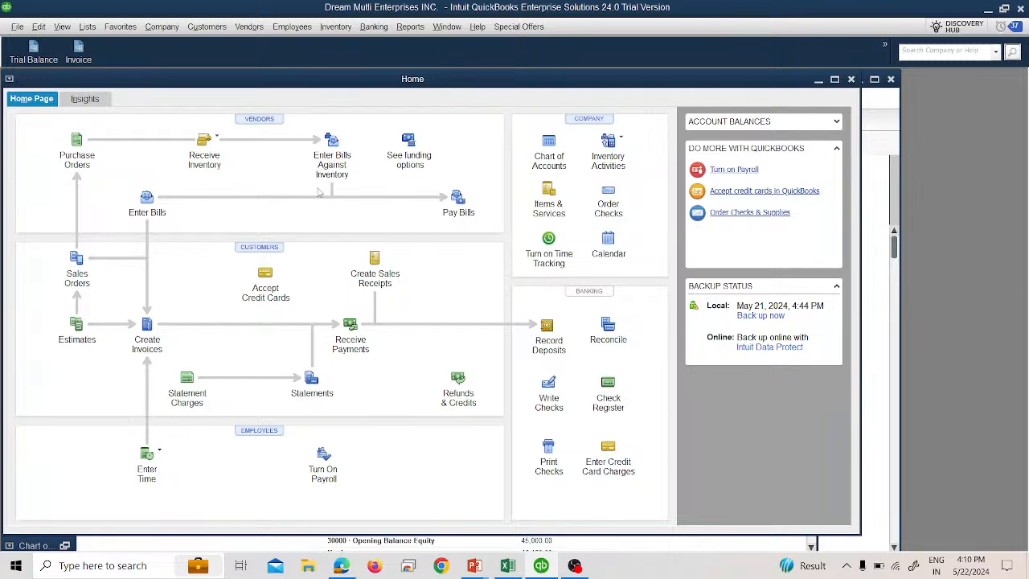
left_click(868, 282)
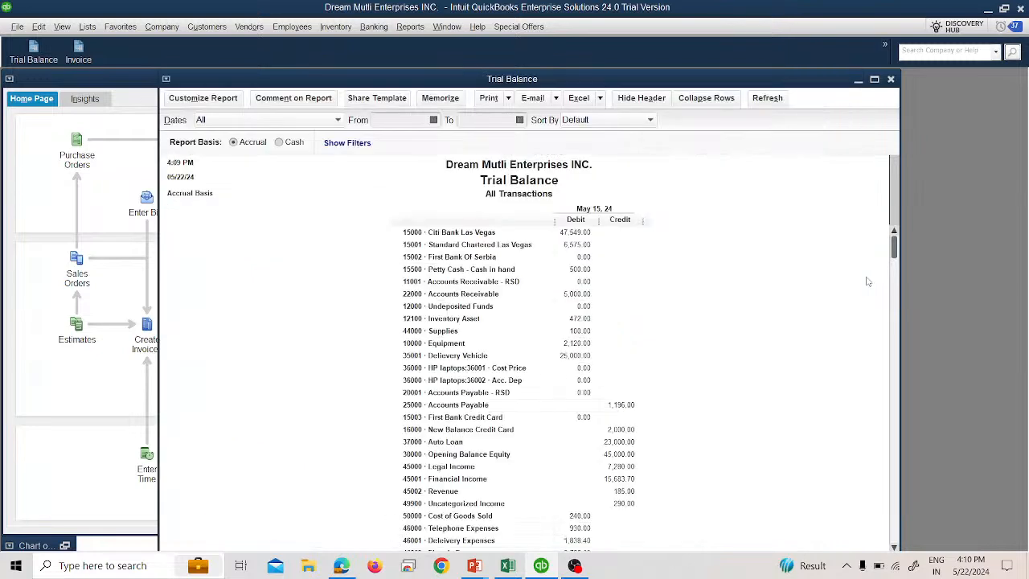
- Open Write Checks, browse the saved checks, and search for the check with amount 2,000
left_click(374, 27)
left_click(386, 43)
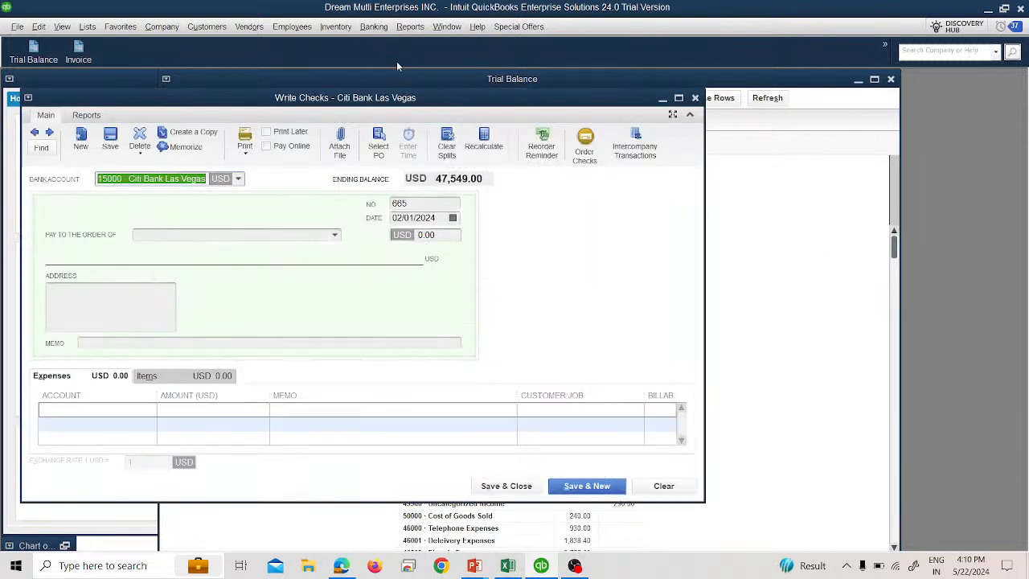
left_click(35, 133)
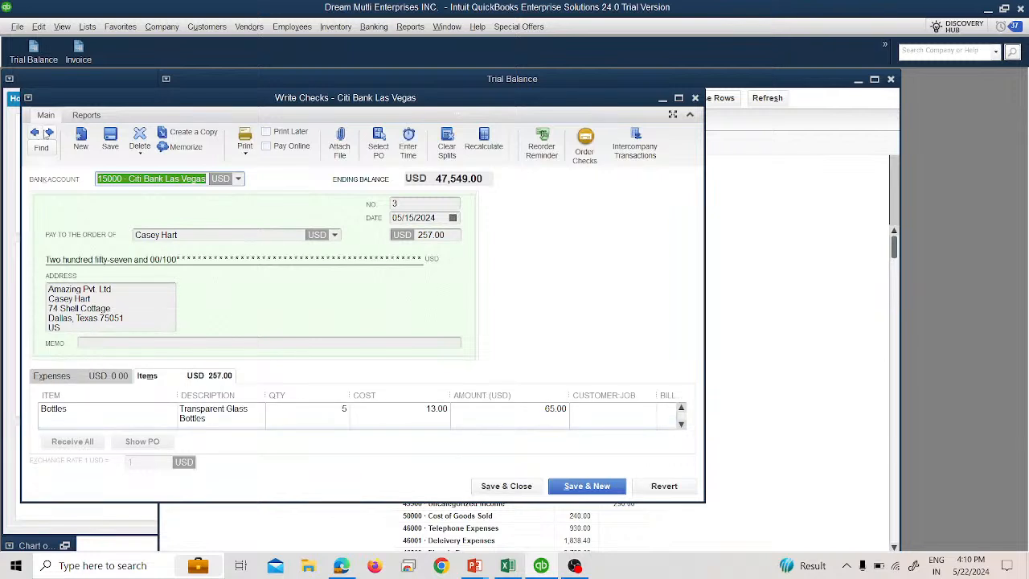
left_click(49, 133)
left_click(44, 151)
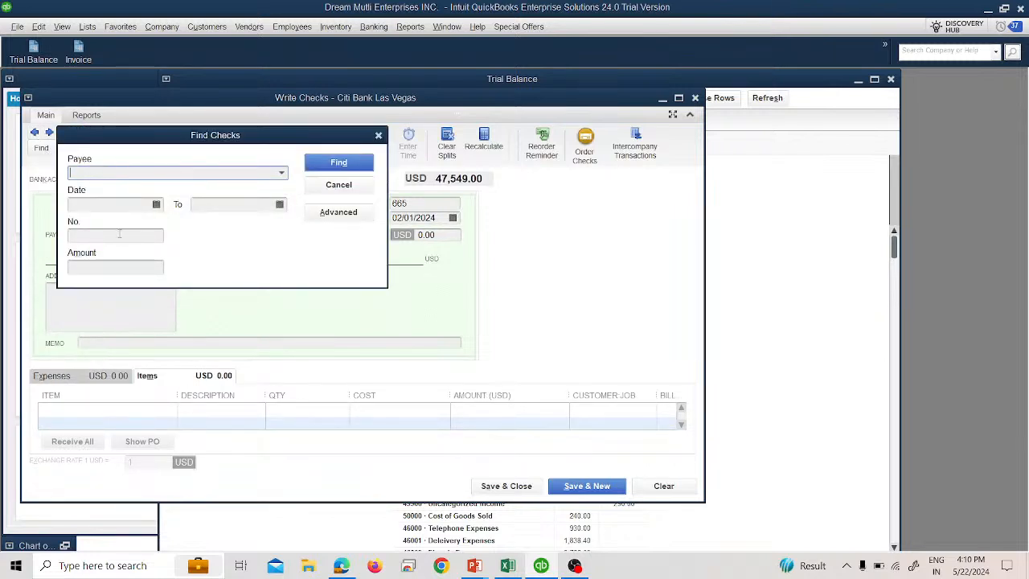
left_click(127, 265)
type("2,000")
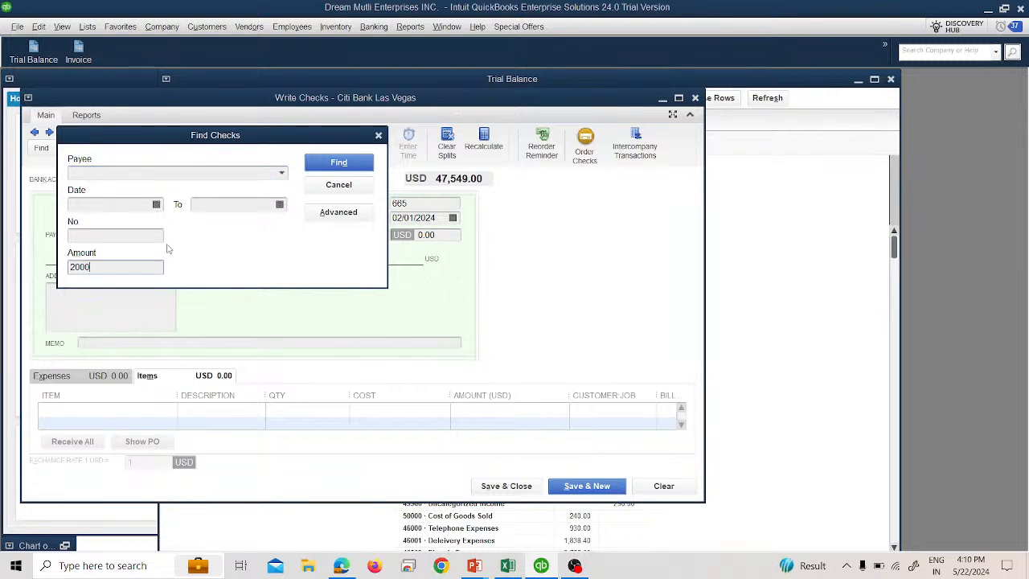
key("Return")
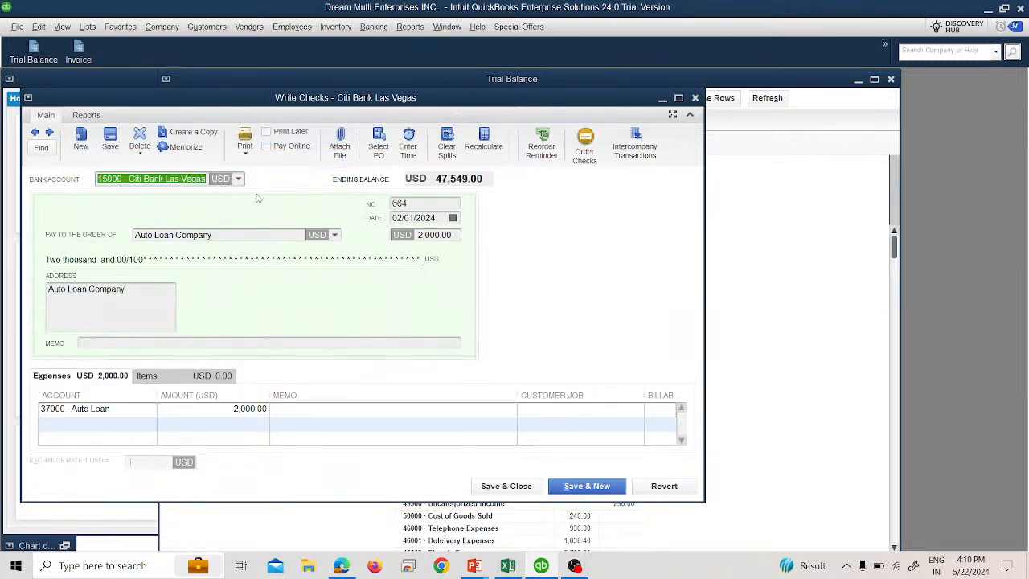
- Delete the Auto Loan Company check and close the Write Checks window
left_click(140, 151)
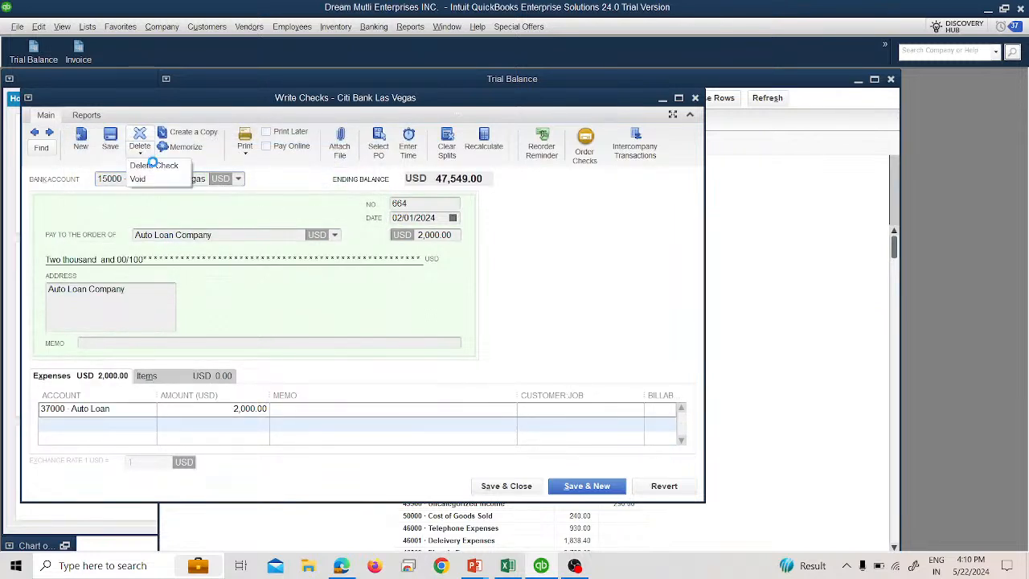
left_click(153, 165)
left_click(488, 175)
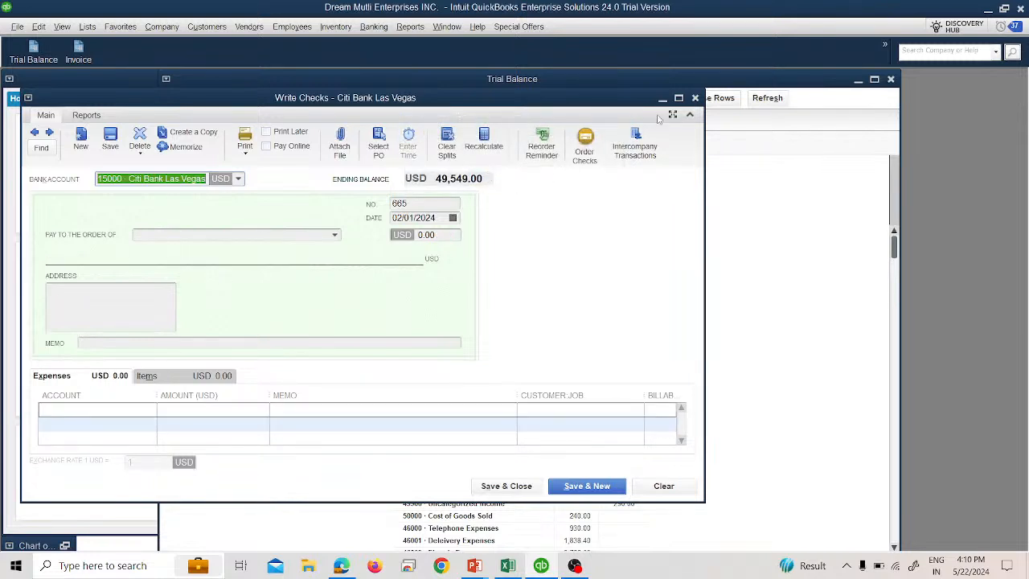
left_click(696, 98)
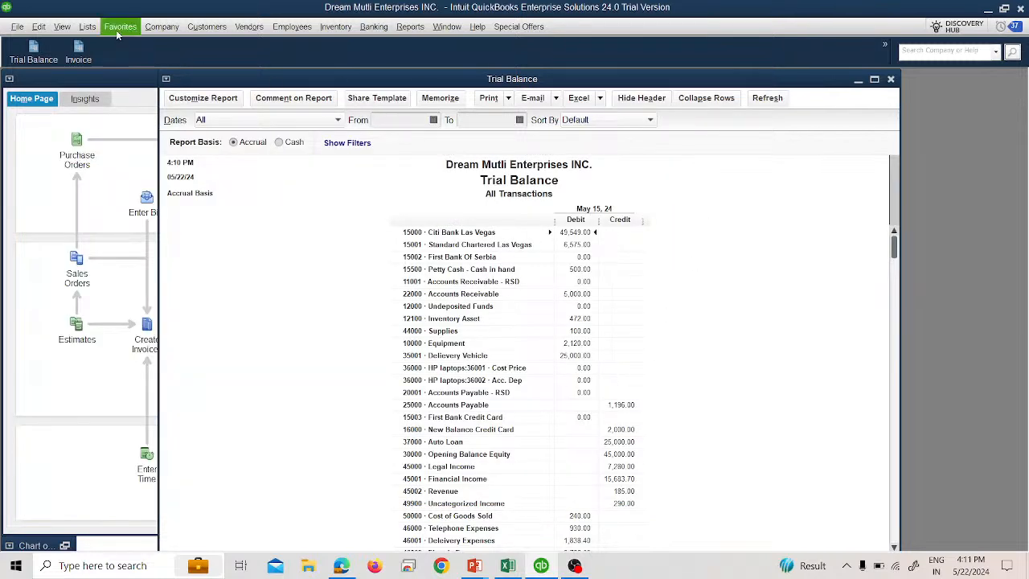
- Open Make General Journal Entries, dismiss the auto-numbering notice, and maximize the window
left_click(161, 26)
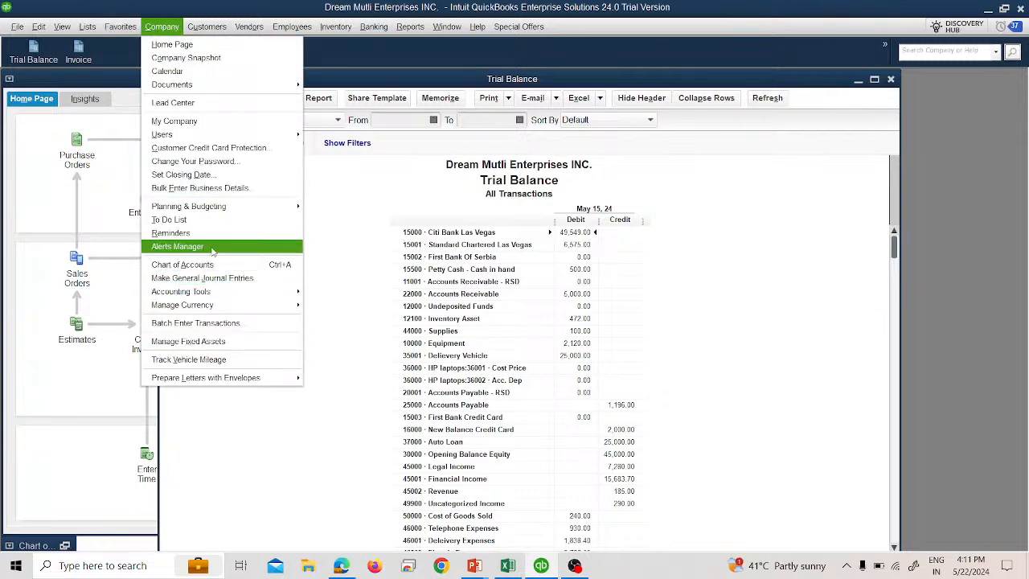
left_click(216, 277)
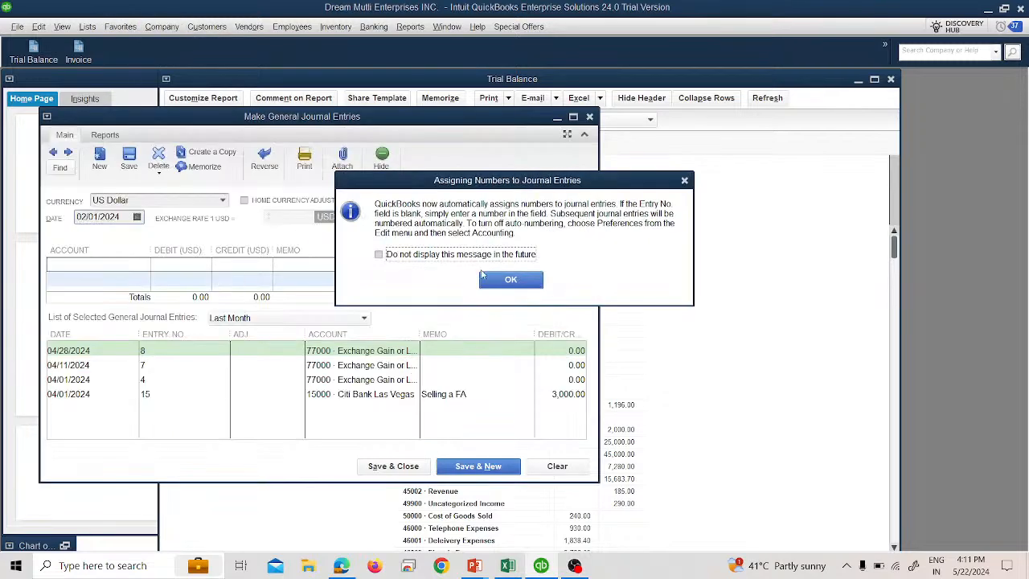
left_click(502, 278)
left_click(573, 117)
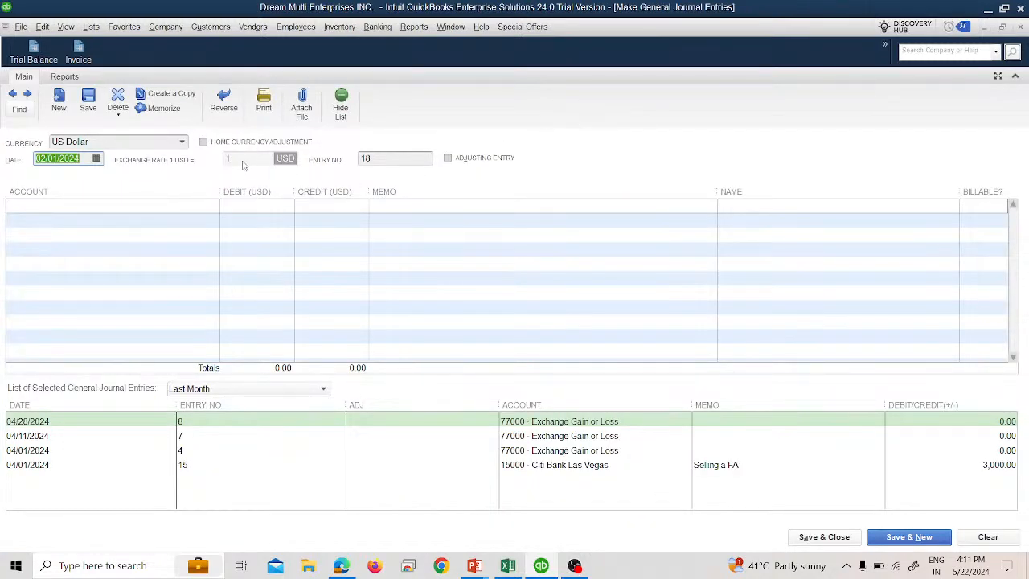
- Find journal entry number 17 and delete it
left_click(20, 117)
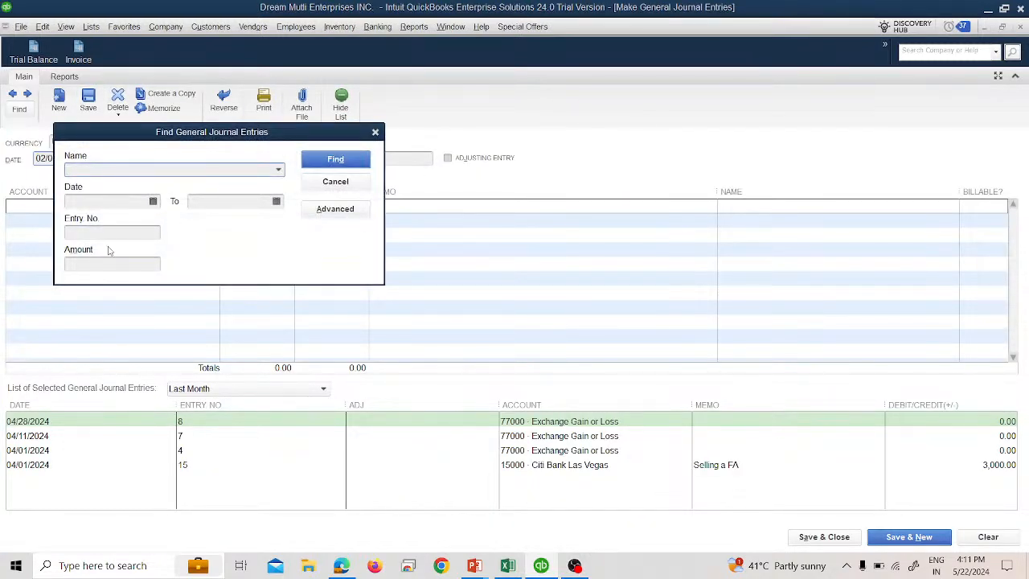
left_click(113, 232)
type("17")
key("Return")
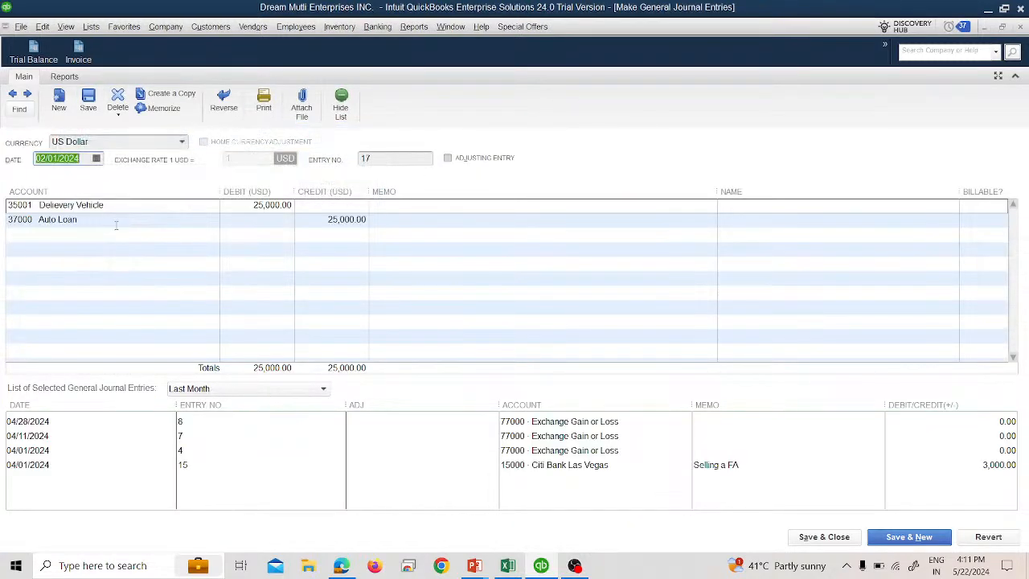
left_click(120, 99)
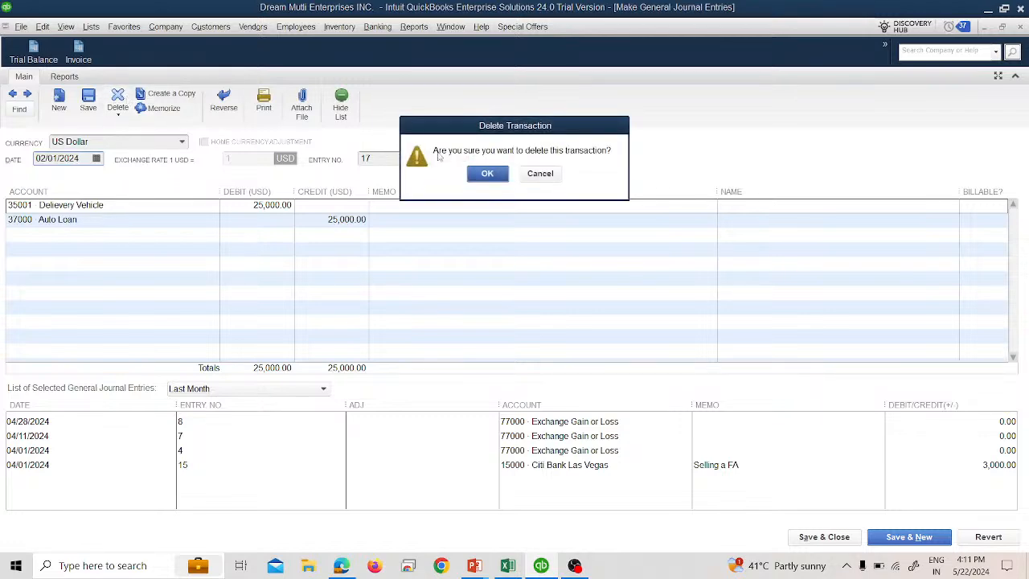
left_click(487, 172)
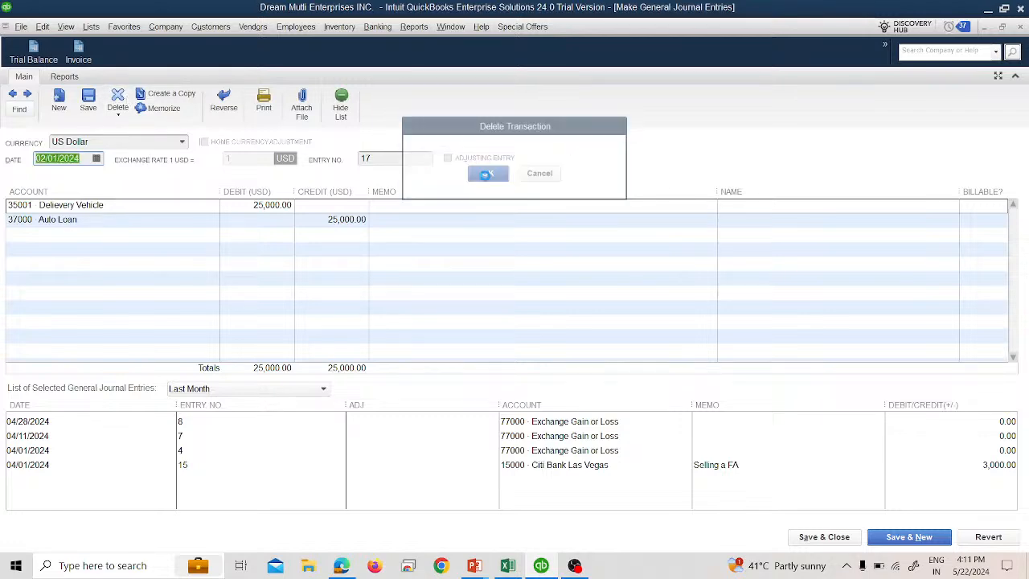
- Close all open windows, declining to memorize the modified Balance Sheet report
left_click(1021, 28)
left_click(1021, 28)
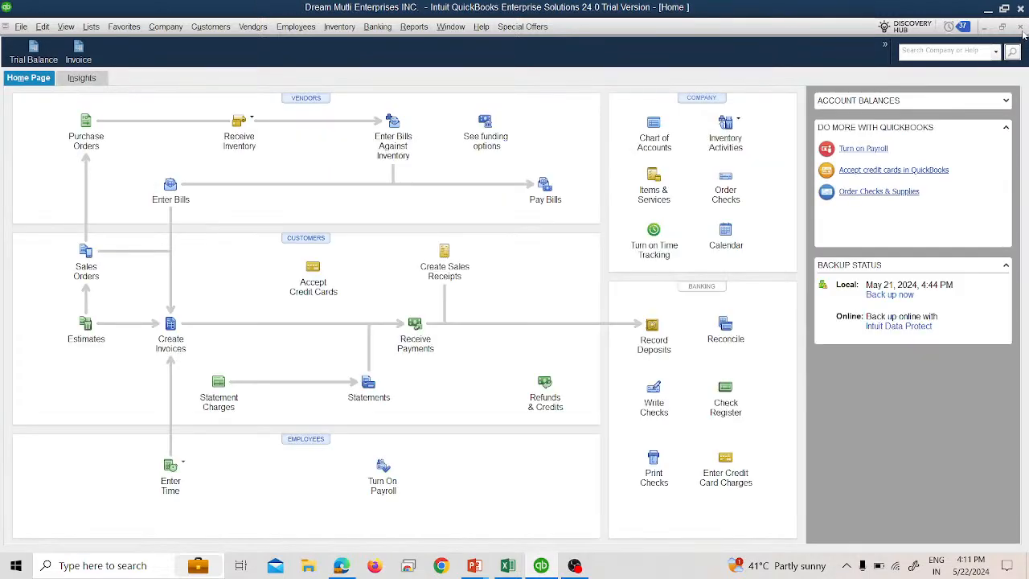
left_click(1022, 29)
left_click(1021, 28)
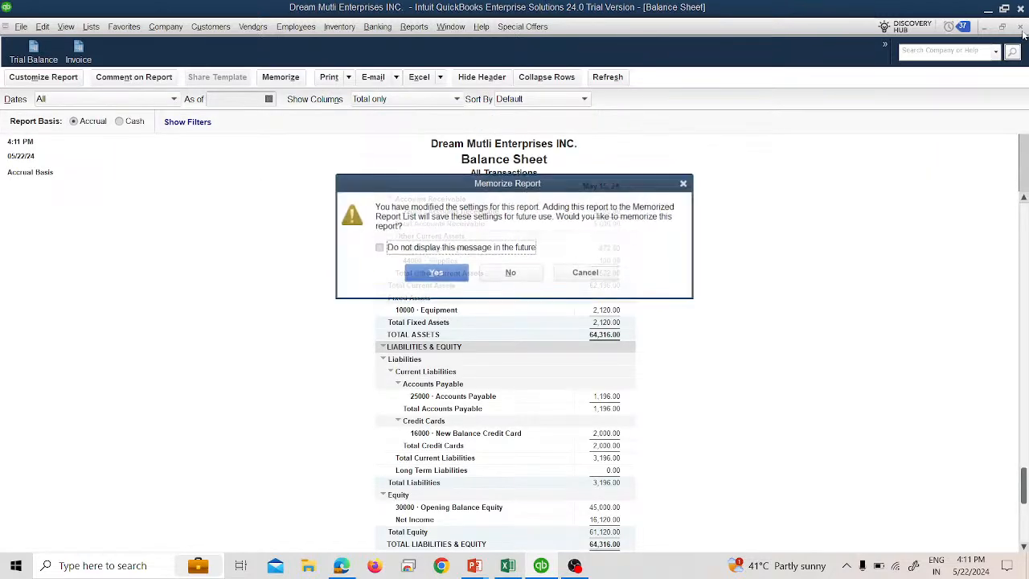
left_click(511, 275)
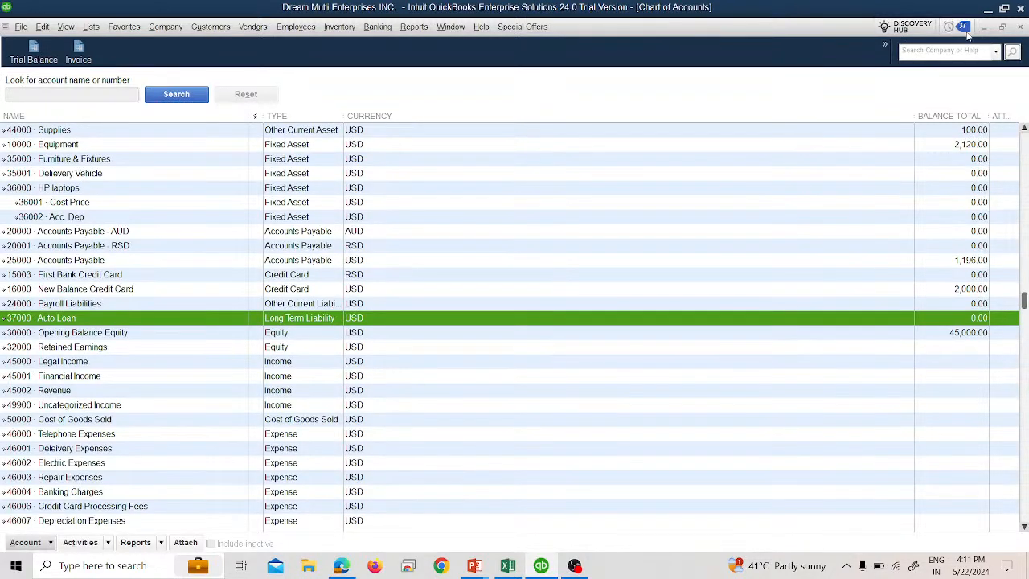
left_click(1020, 27)
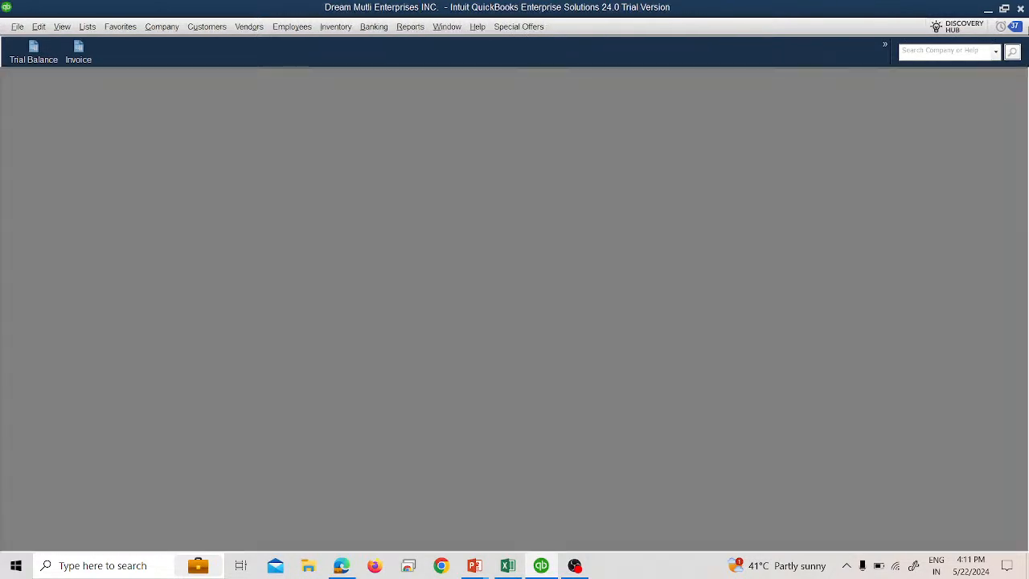
- Open the Home Page and then the Write Checks window for Citi Bank Las Vegas
left_click(164, 27)
left_click(167, 45)
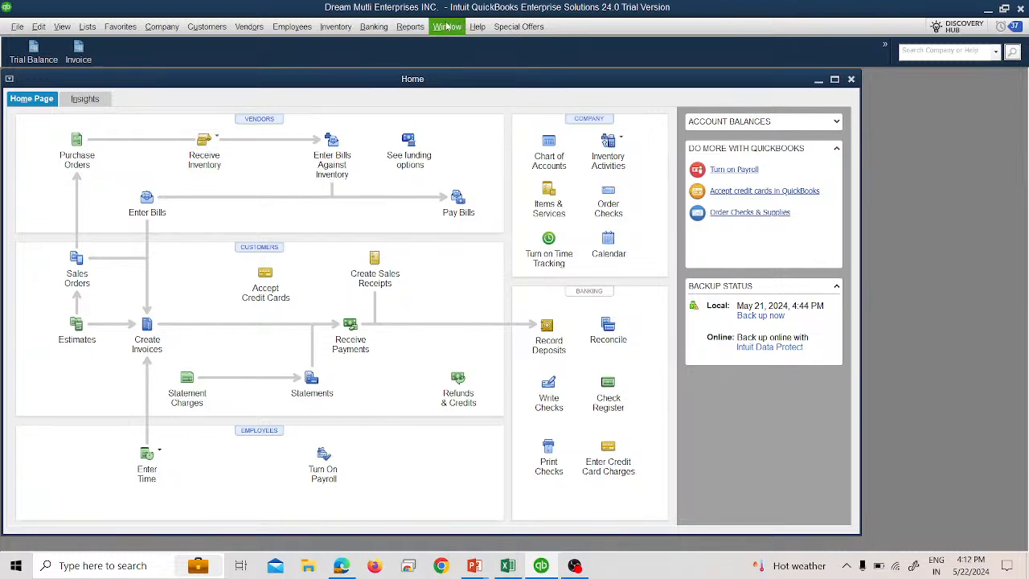
left_click(374, 26)
left_click(389, 42)
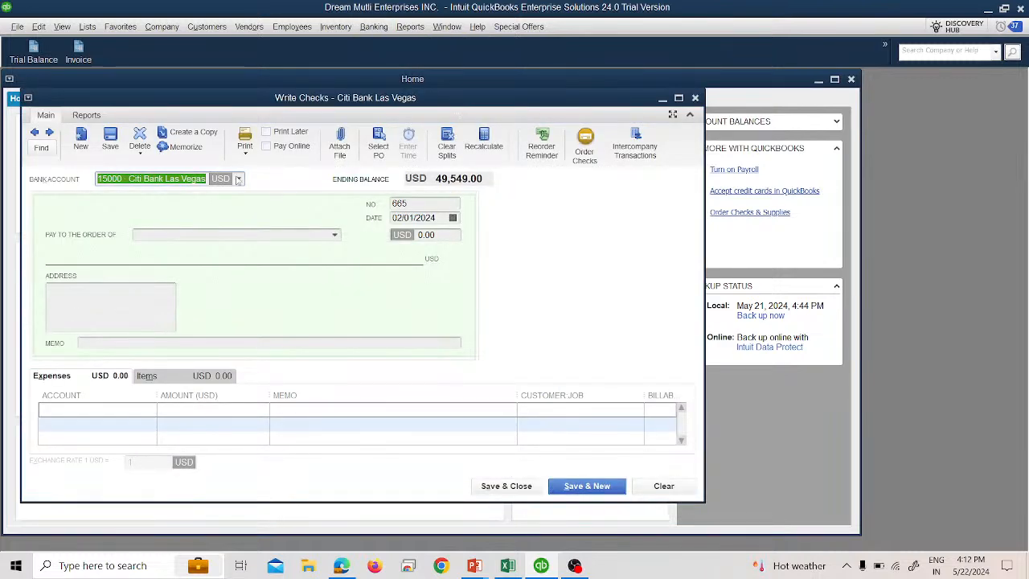
- Set the new check's payee to Auto Loan Company
left_click(453, 218)
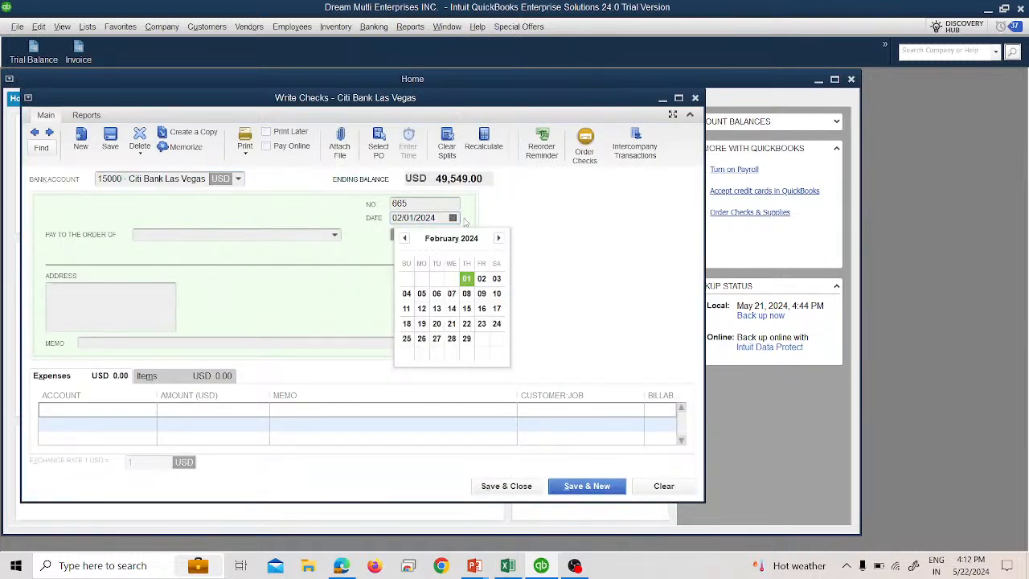
left_click(544, 235)
left_click(335, 235)
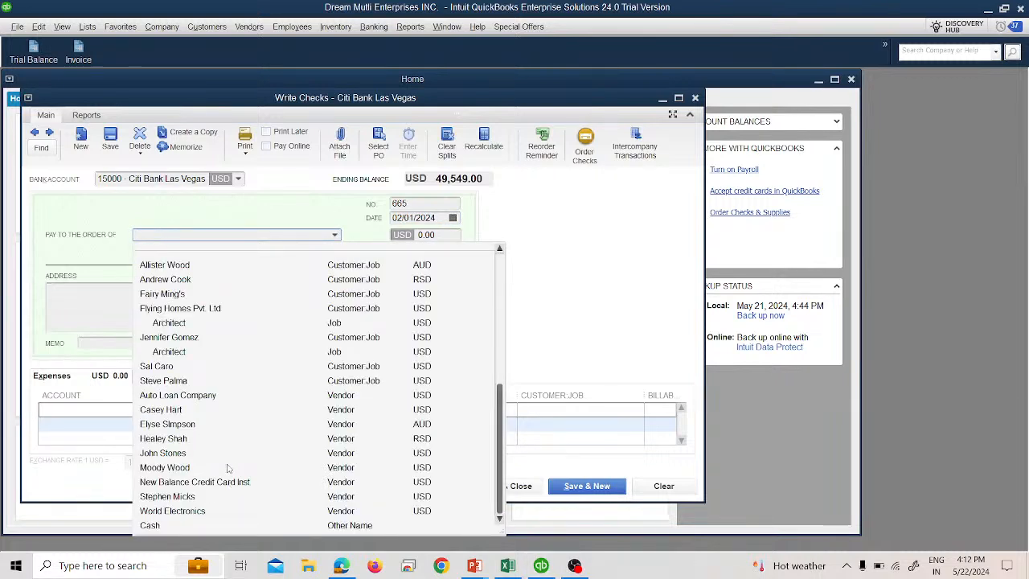
left_click(176, 394)
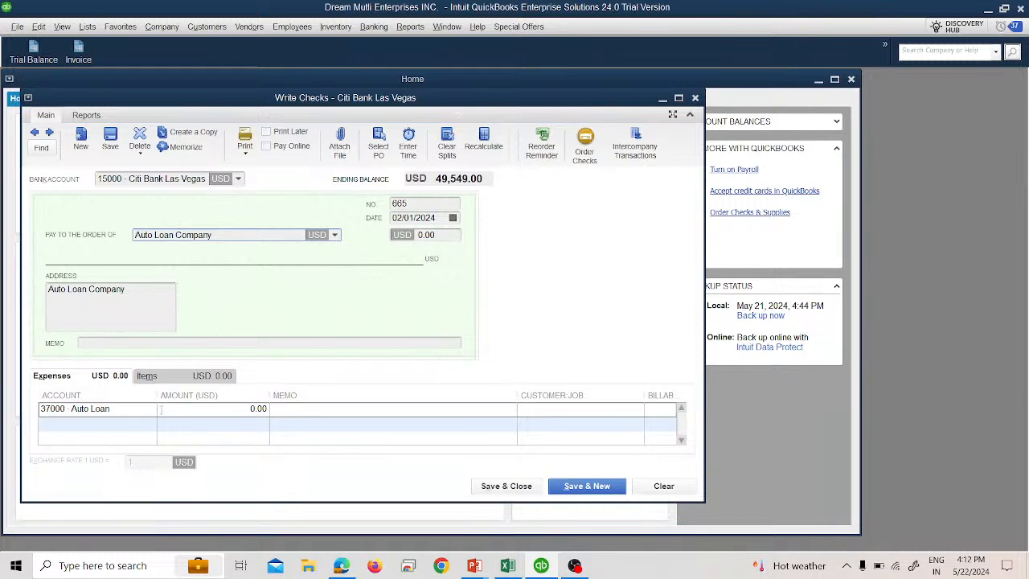
- Enter a check amount of 2,000
left_click(418, 234)
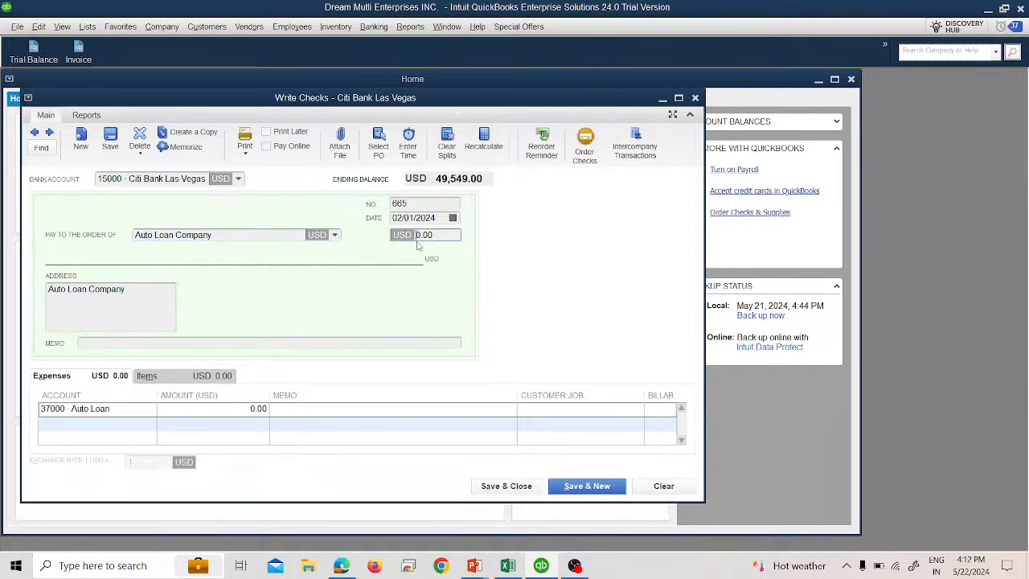
type("2,0")
type("00")
key("Tab")
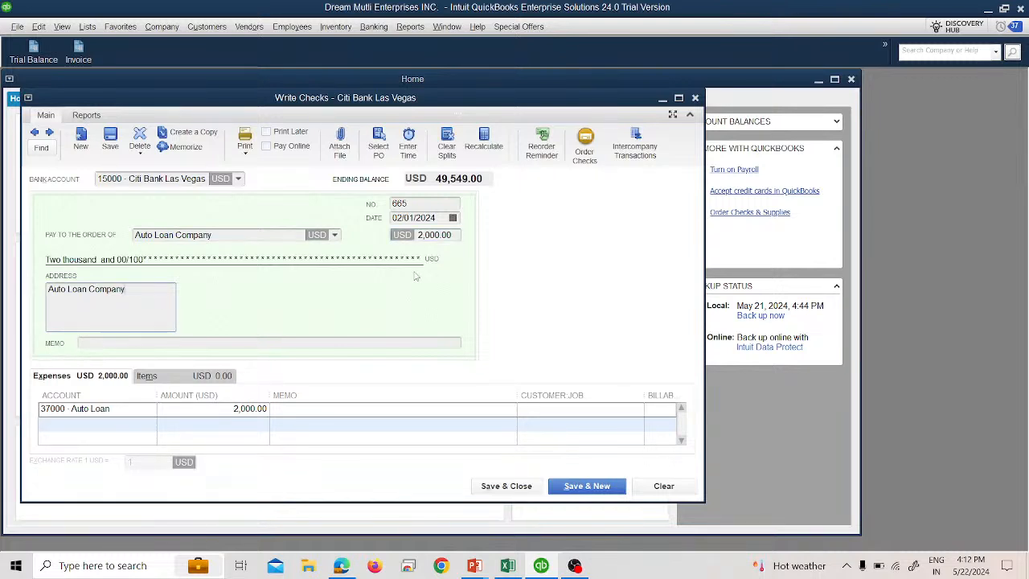
- Add a new item from the check's Items list and set its type to Fixed Asset
left_click(183, 377)
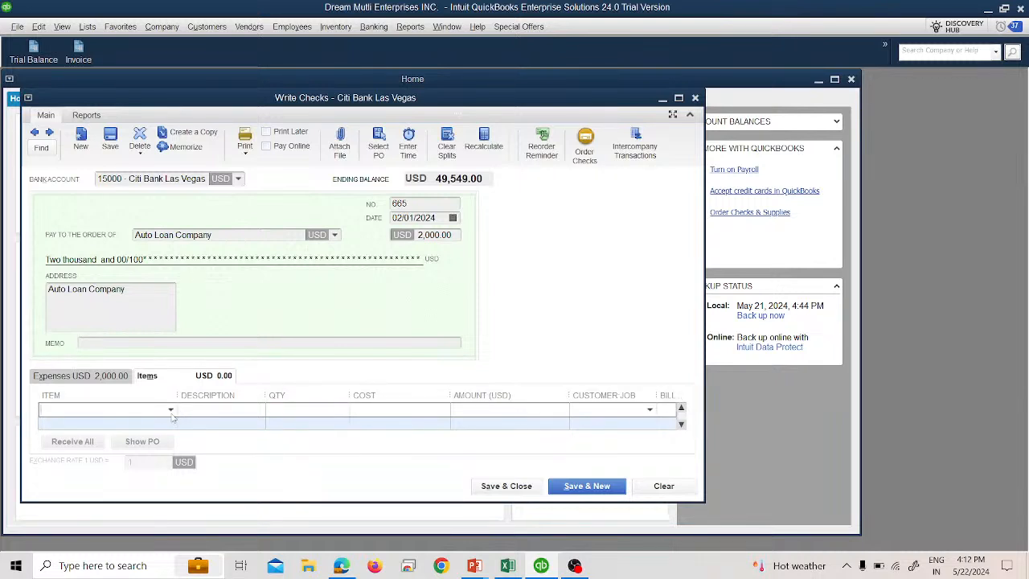
left_click(171, 410)
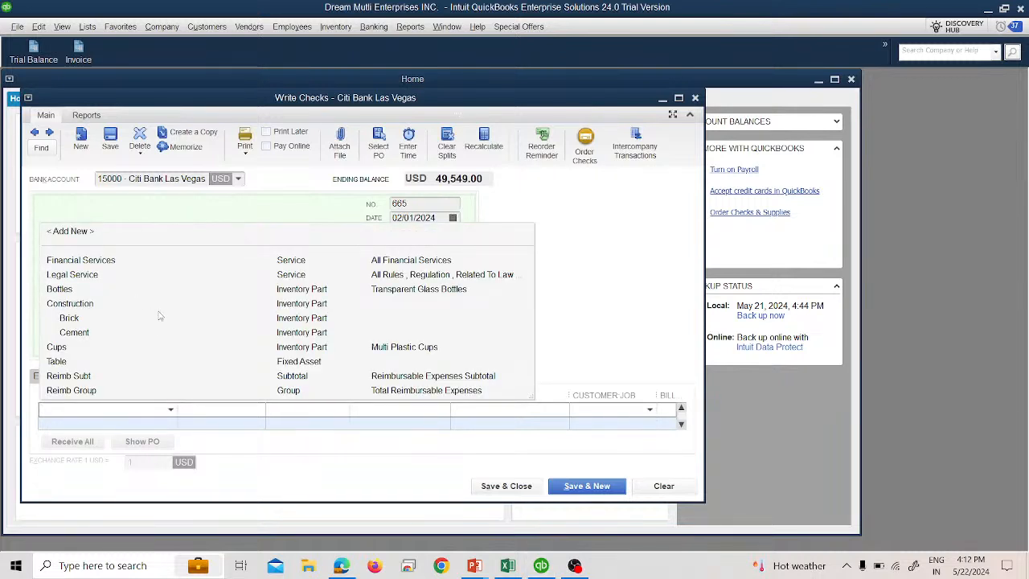
left_click(147, 226)
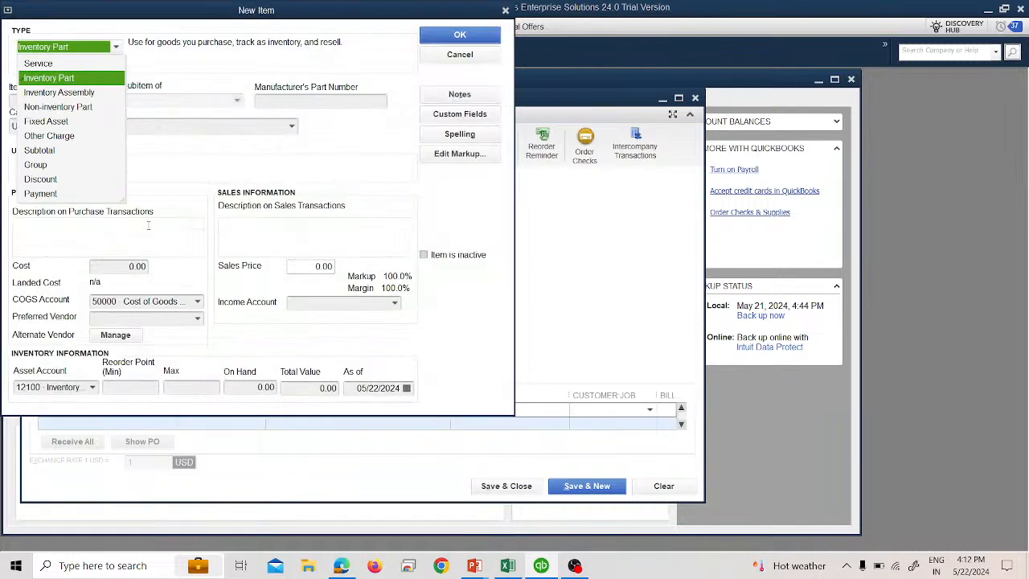
left_click(57, 121)
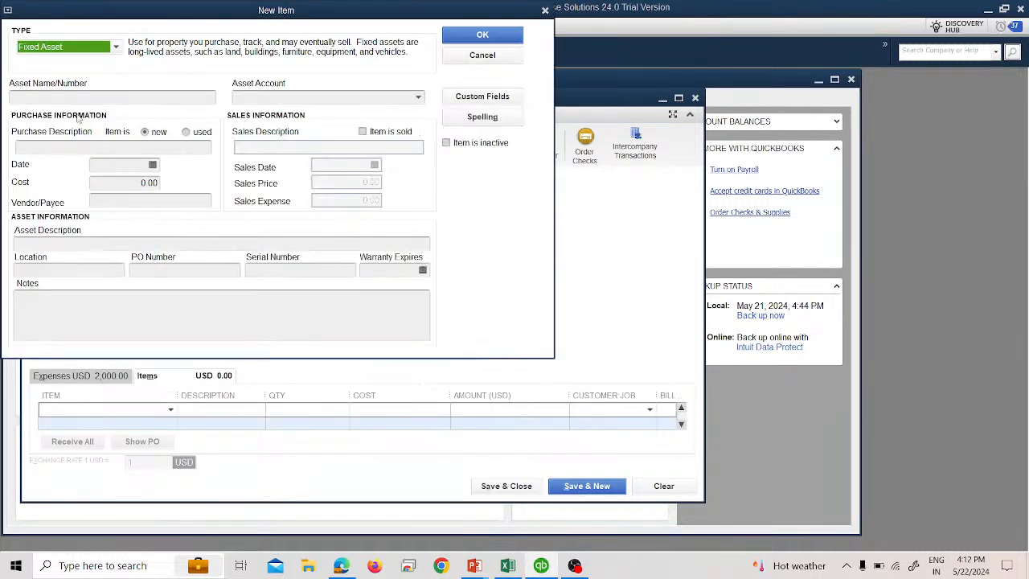
- Name the new fixed asset Delievery Vechile
left_click(93, 98)
type("D")
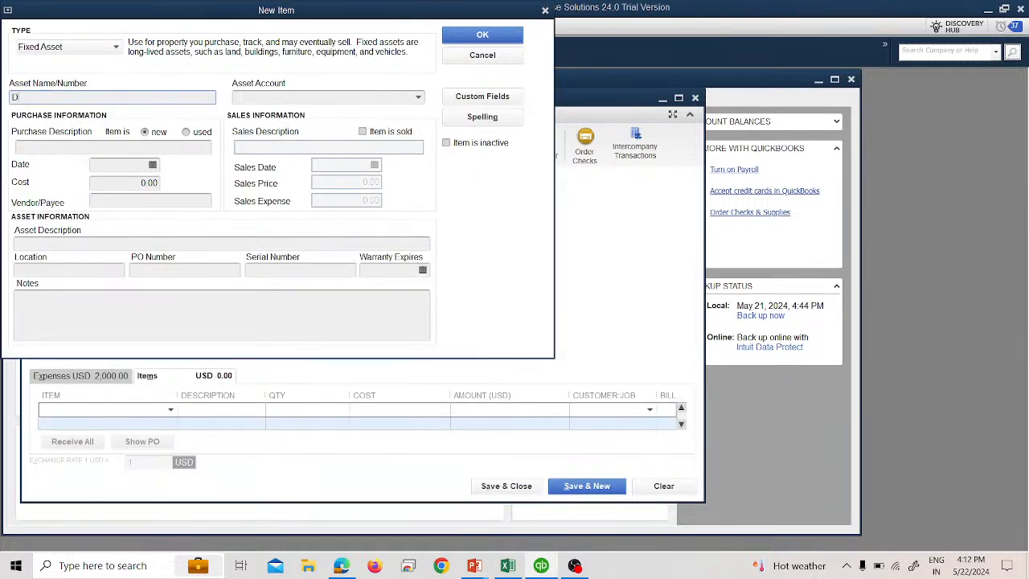
type("ellver")
key("BackSpace")
key("BackSpace")
key("BackSpace")
type("every T")
key("BackSpace")
key("BackSpace")
type("Vechile")
key("shift+Left")
key("shift+Left")
key("shift+Left")
key("shift+Left")
key("shift+Left")
key("shift+Left")
key("shift+Left")
key("shift+Left")
key("shift+Left")
key("shift+Left")
key("shift+Left")
key("shift+Left")
key("shift+Left")
key("shift+Left")
key("shift+Left")
key("shift+Left")
key("shift+Left")
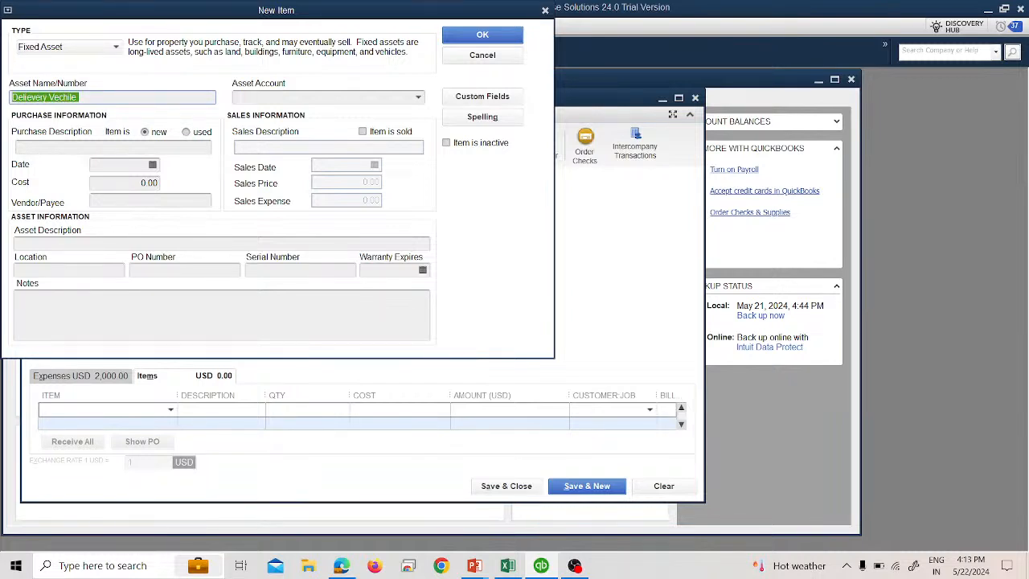
- Assign asset account 35001 Delivery Vehicle and enter the purchase description Purchase
left_click(419, 98)
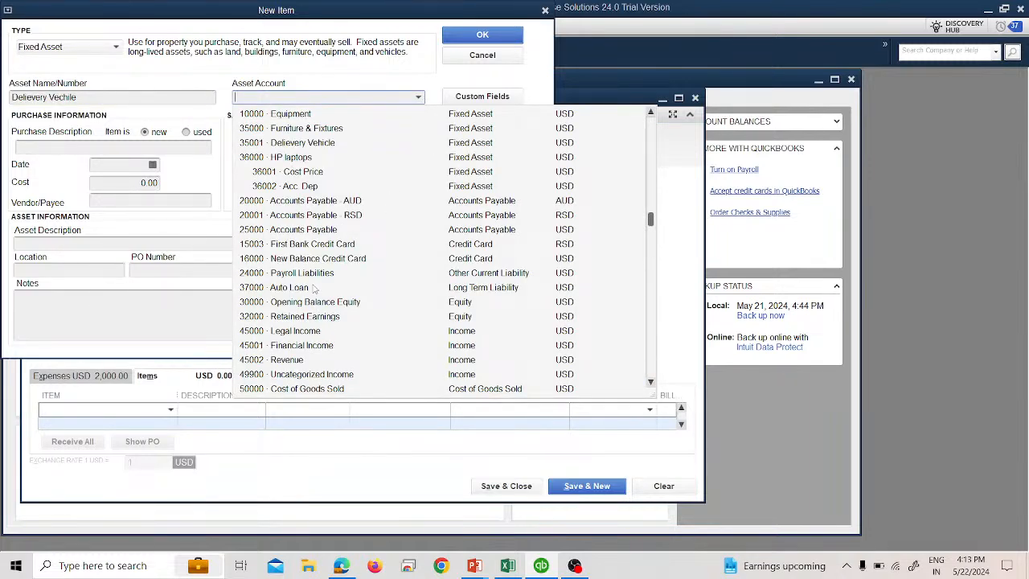
scroll(314, 291, "up", 1)
left_click(296, 187)
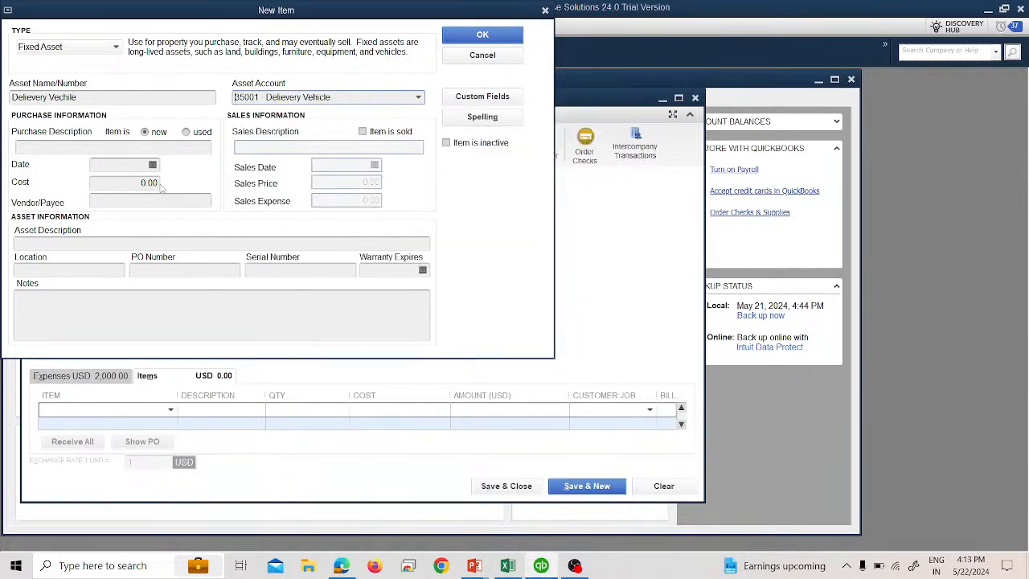
left_click(125, 147)
type("Purchase")
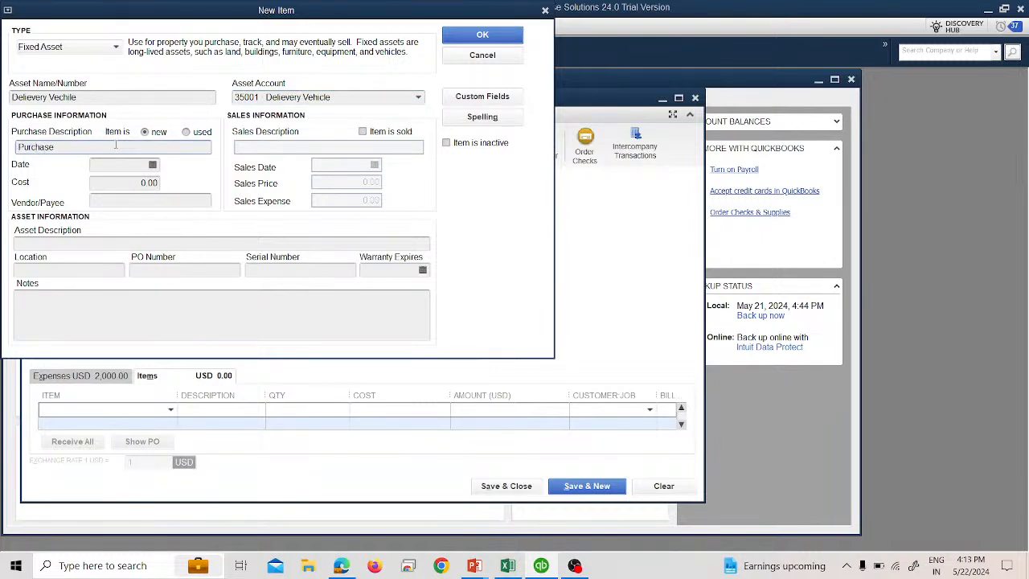
- Set the asset's purchase date to 02/01/2024 and cost to 25,000, and save the new item
left_click(151, 164)
left_click(103, 187)
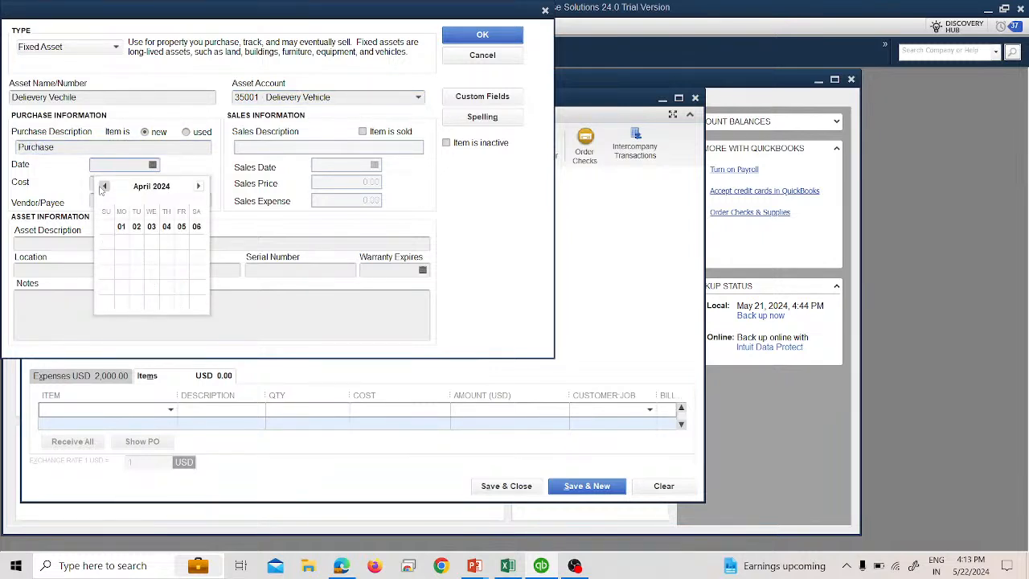
left_click(103, 186)
left_click(103, 187)
left_click(166, 225)
left_click(142, 183)
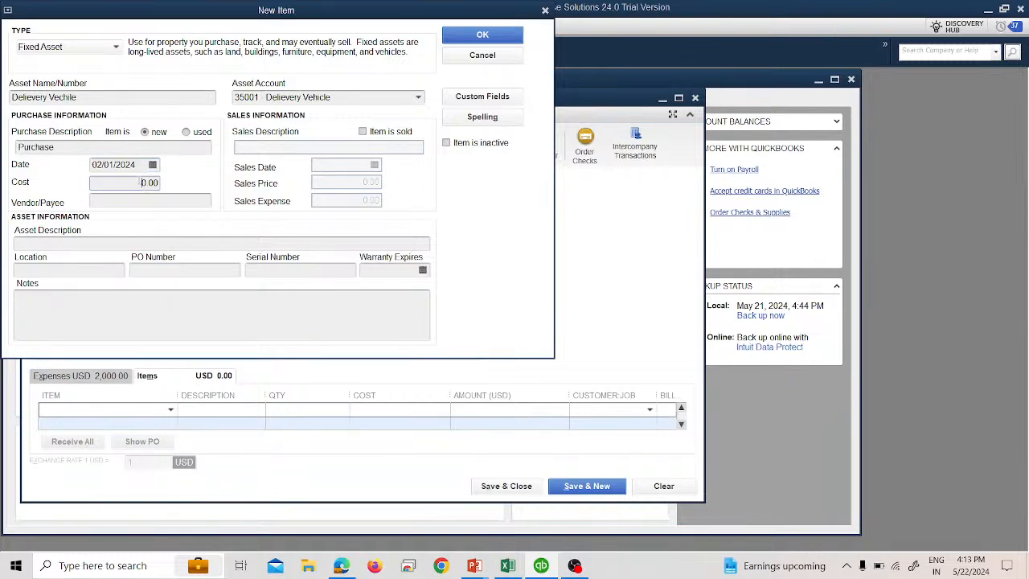
type("2500")
key("Tab")
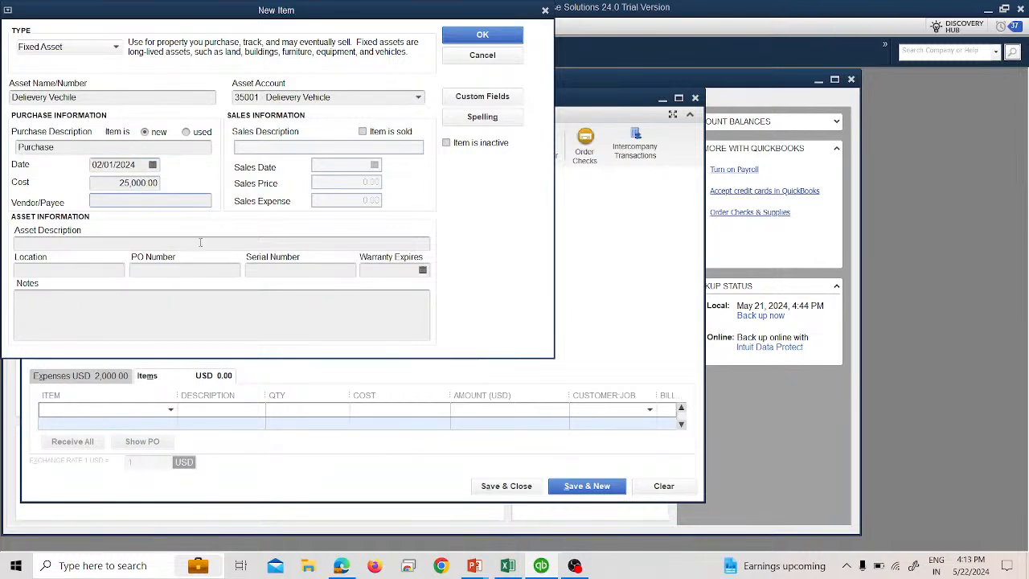
left_click(484, 36)
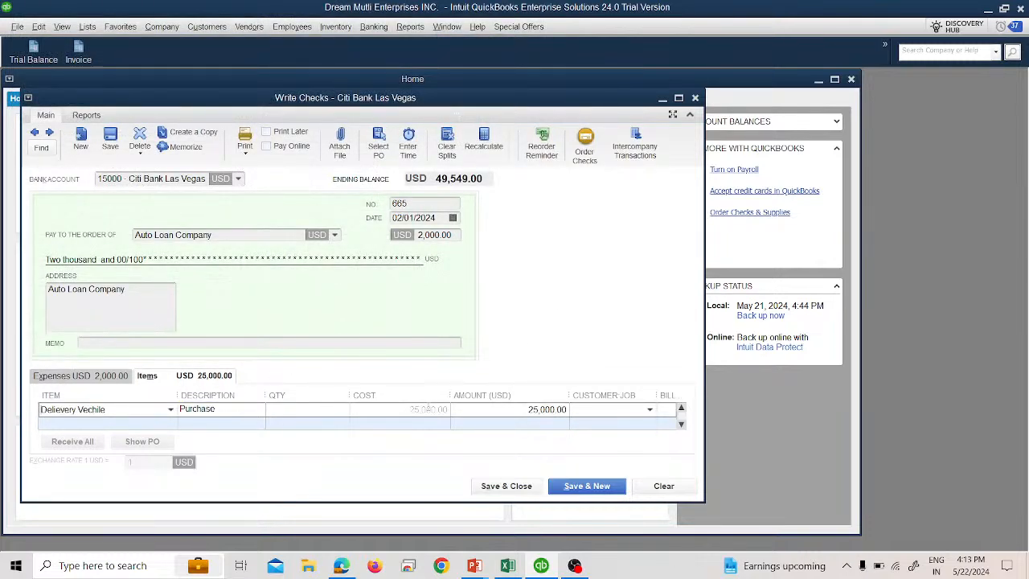
- Change the check's Auto Loan expense line amount to -23,000 and save and close the check
left_click(101, 378)
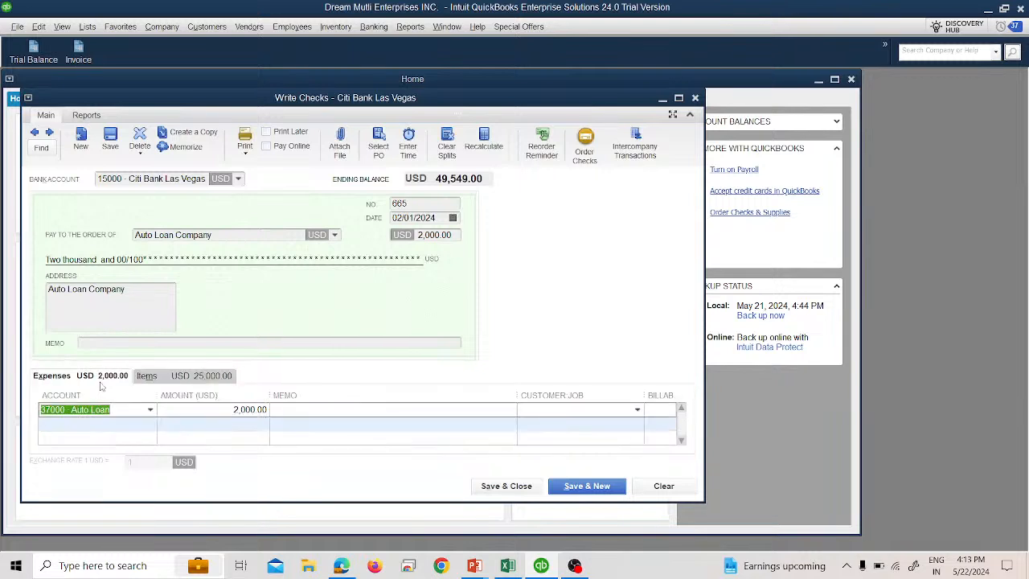
left_click(212, 414)
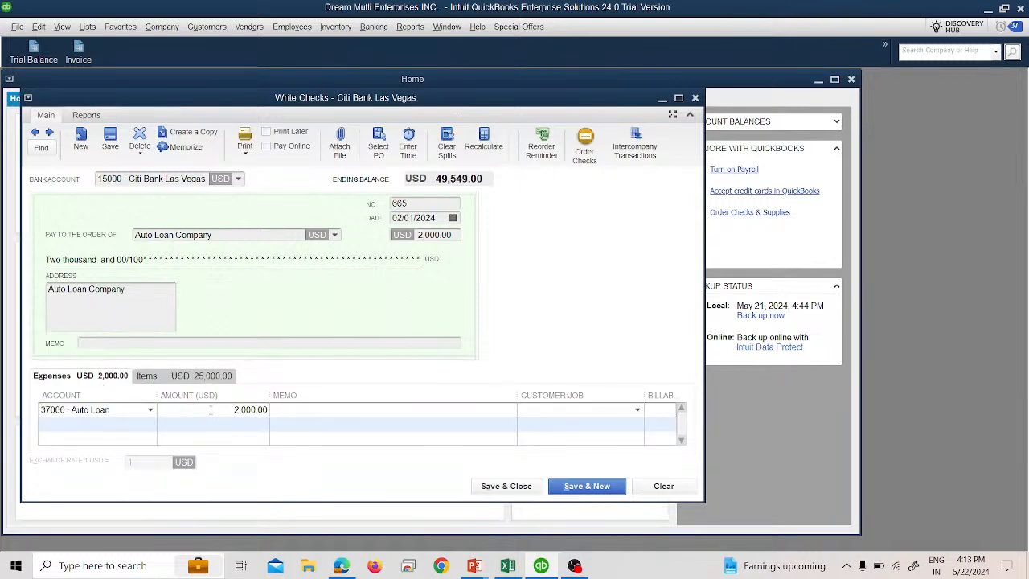
type("-")
key("Right")
type("3")
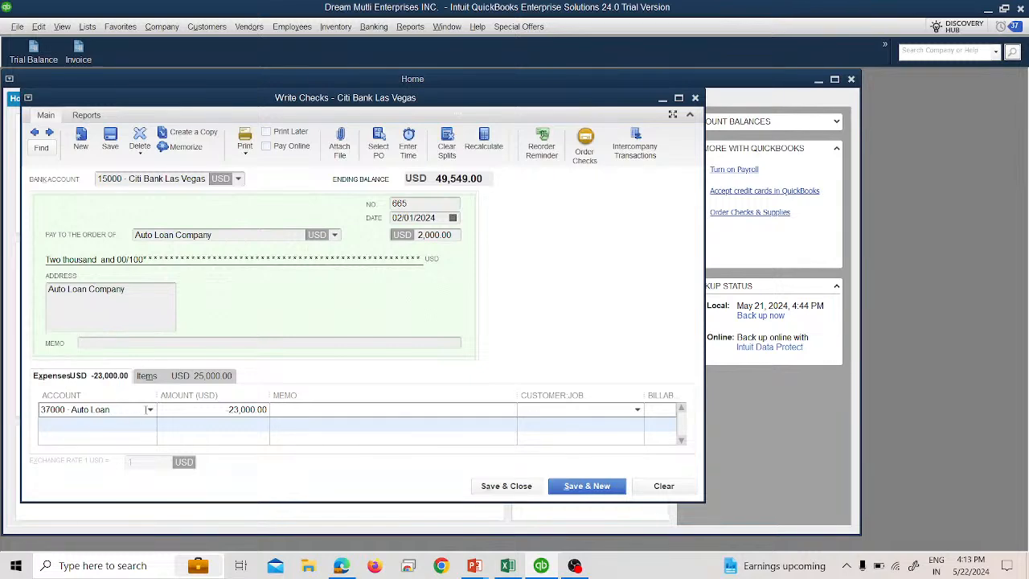
left_click(152, 410)
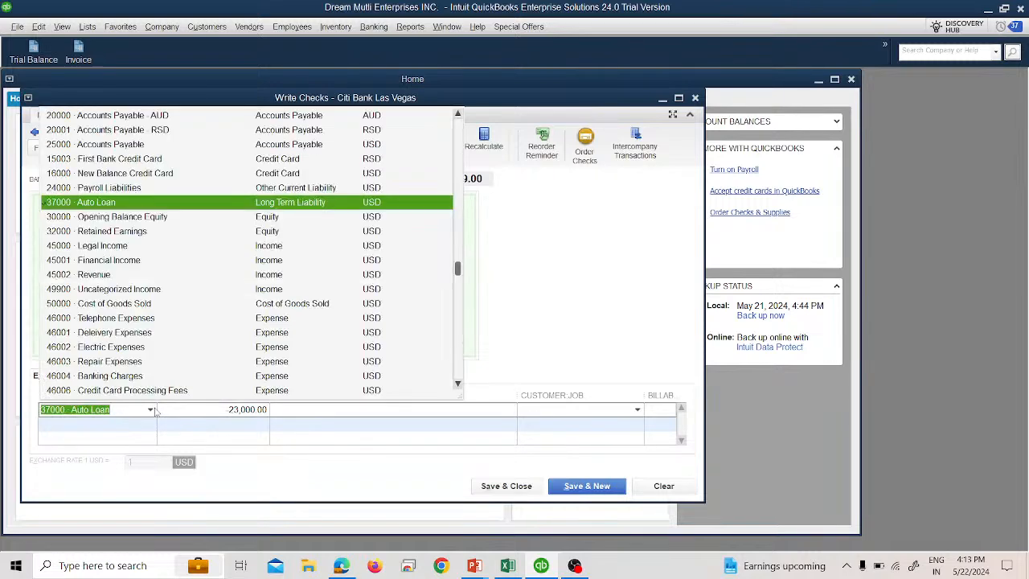
left_click(557, 310)
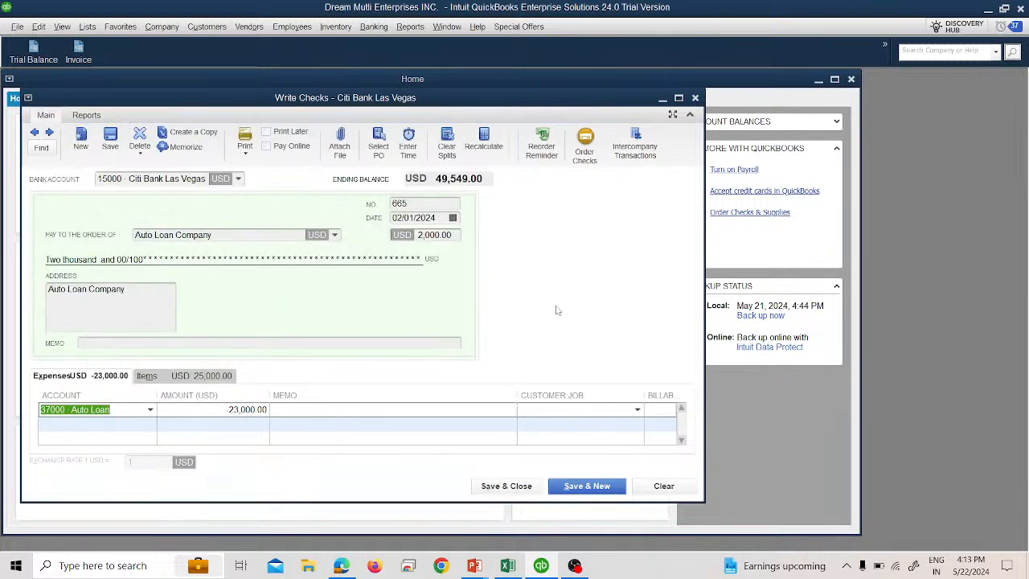
left_click(521, 484)
- Open the Trial Balance and drill into the Citi Bank Las Vegas account's transactions to review them
left_click(33, 51)
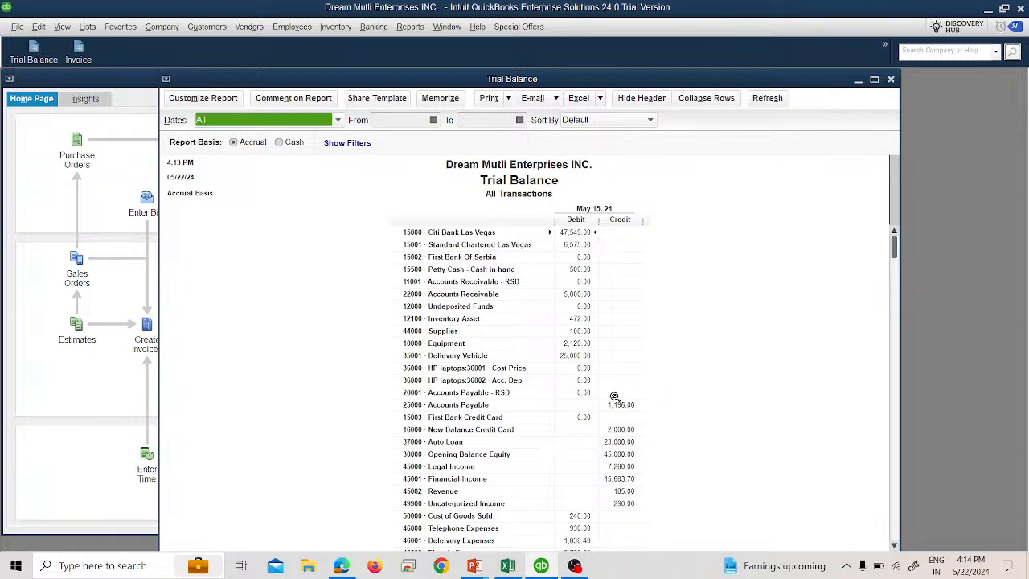
double_click(576, 233)
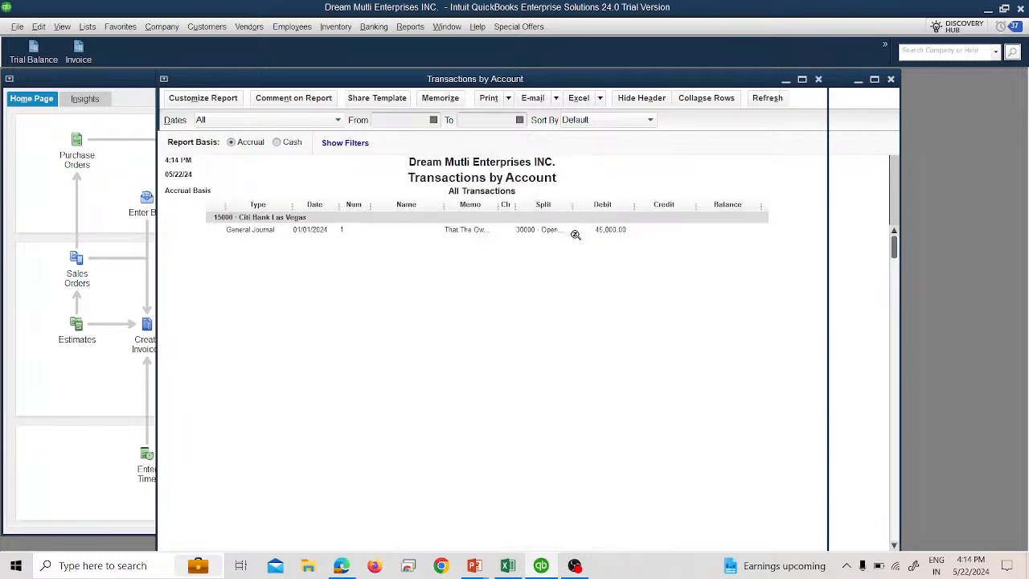
scroll(709, 483, "down", 2)
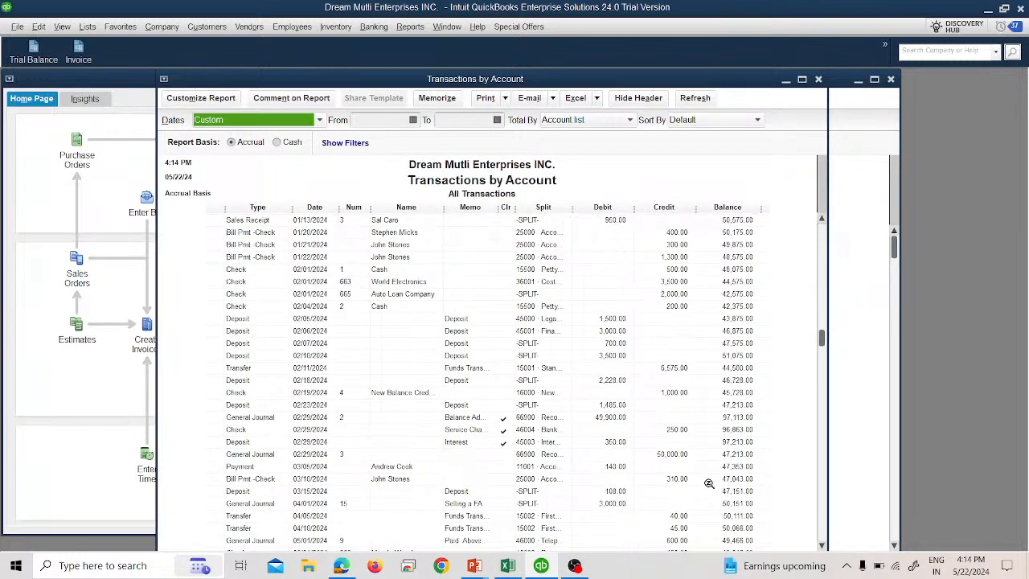
left_click(818, 79)
left_click(889, 79)
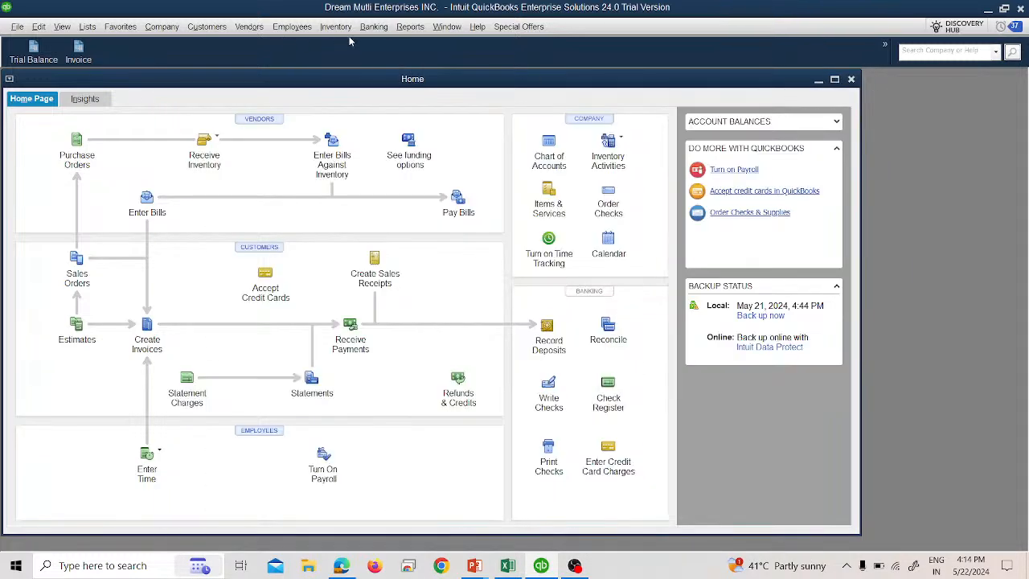
- Open the standard Balance Sheet report and review it with dates set to All
left_click(410, 26)
mouse_move(553, 185)
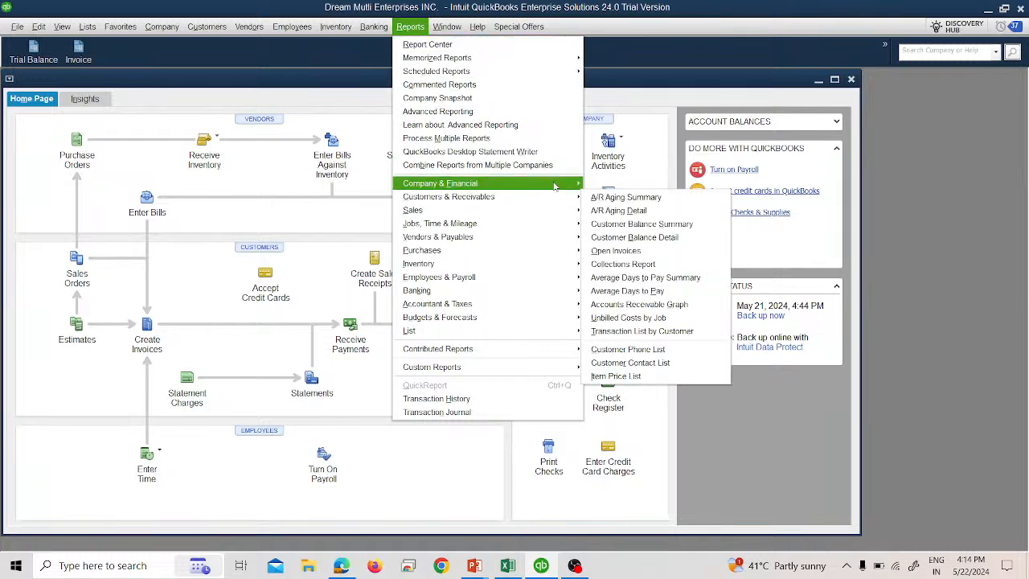
left_click(632, 381)
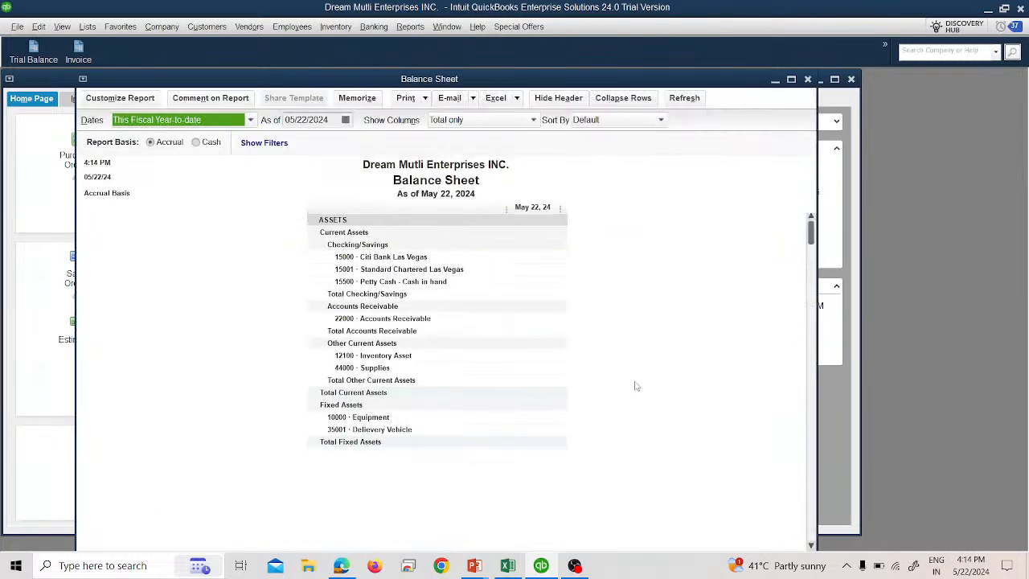
type("a")
scroll(635, 386, "down", 3)
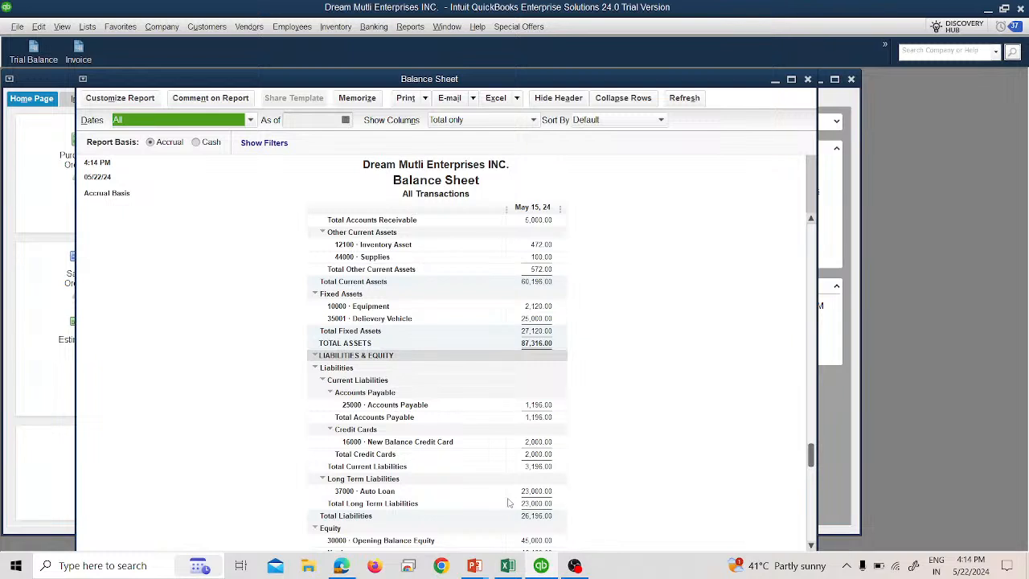
left_click(808, 79)
left_click(511, 274)
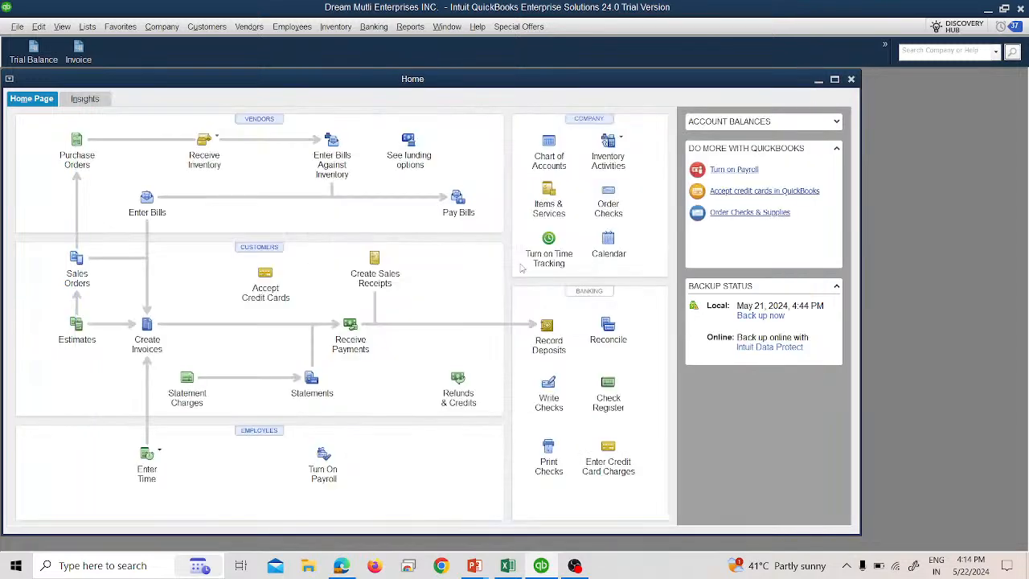
- Open the Statement of Cash Flows for all dates, review it, and close without memorizing the report
left_click(410, 28)
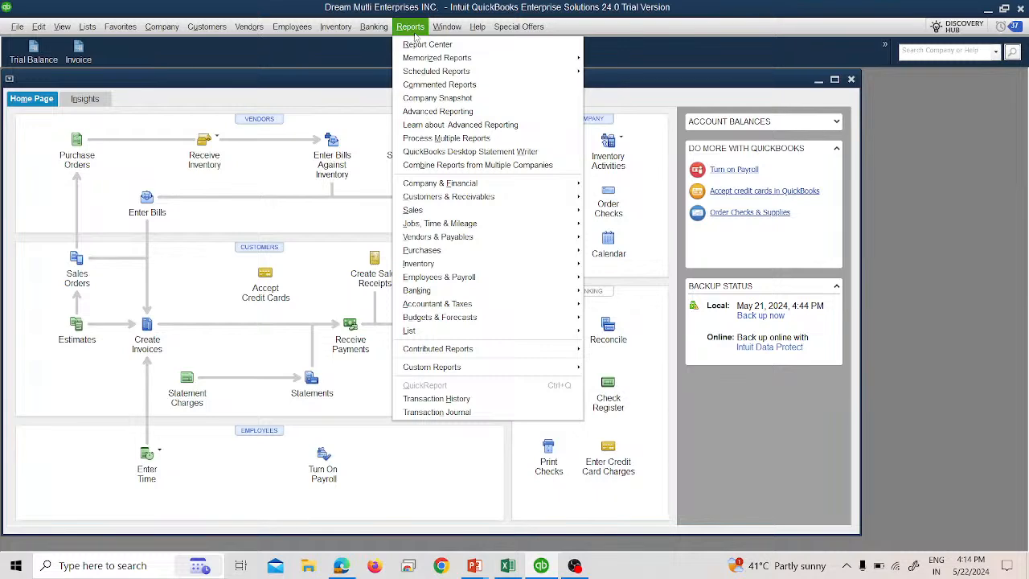
mouse_move(497, 184)
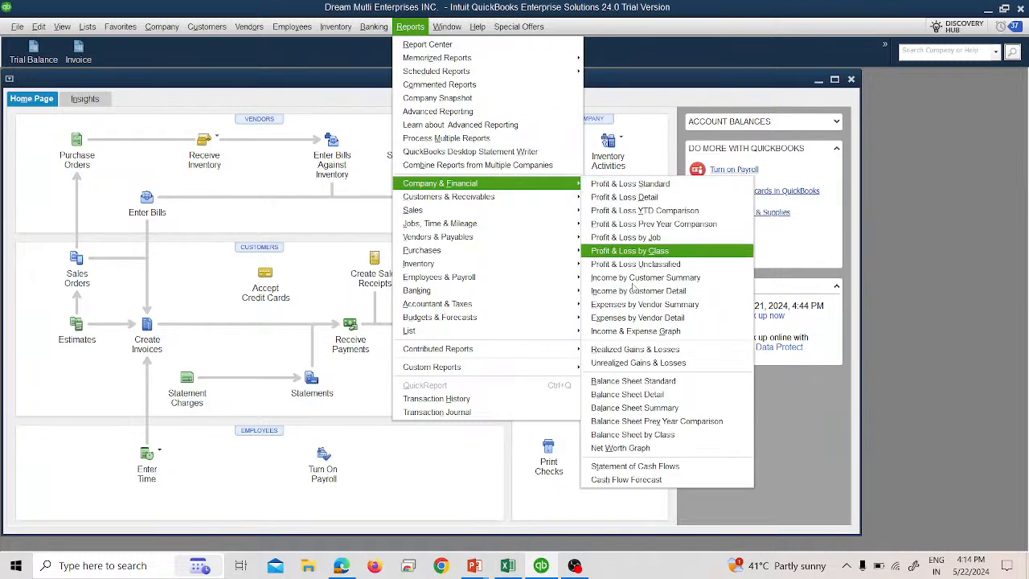
left_click(635, 466)
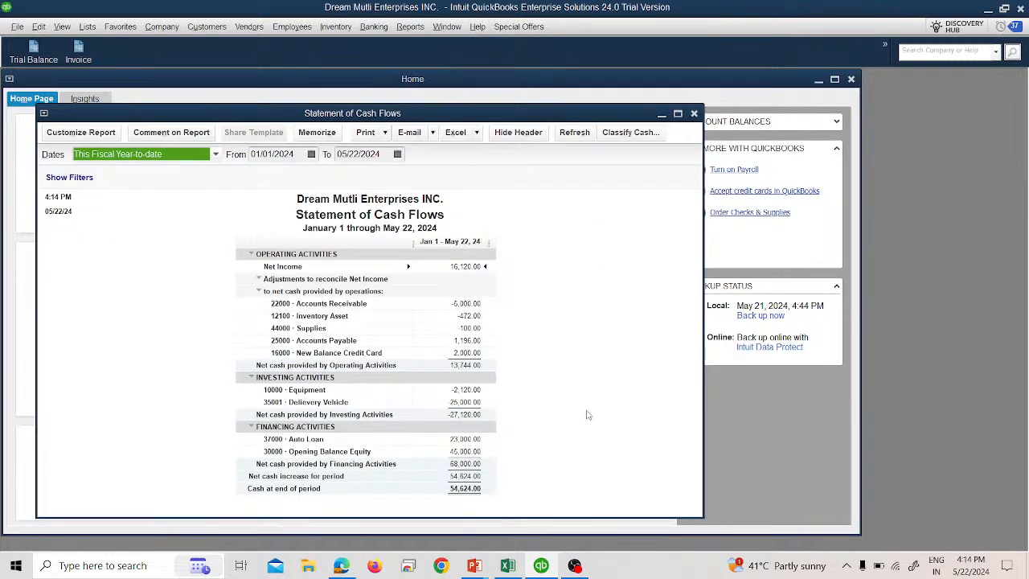
key("XF86AudioRaiseVolume")
key("a")
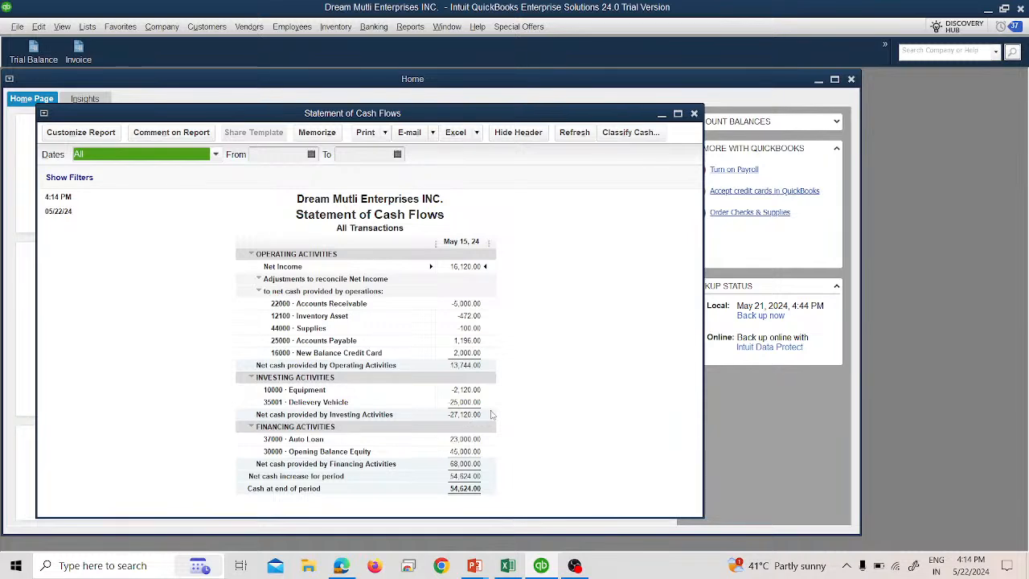
left_click(694, 113)
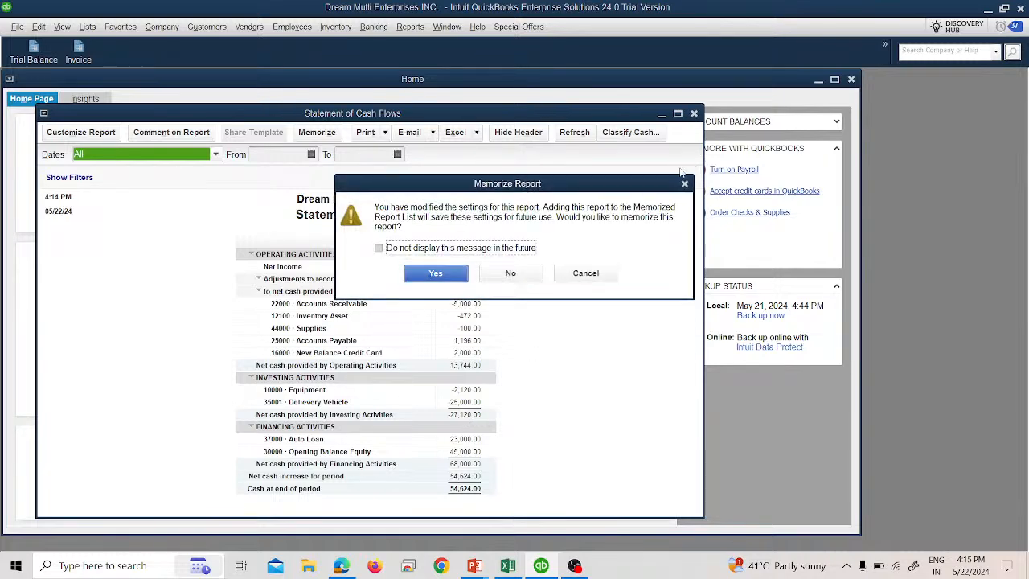
left_click(521, 278)
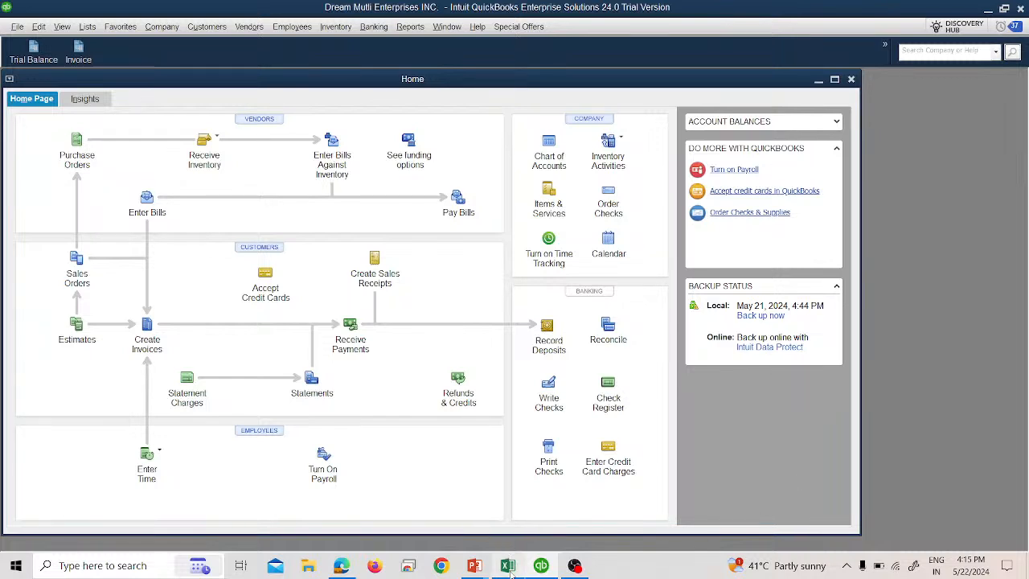
- Switch to Excel and update the loan table: principal amount 25000, down payment 2000, financed 23000
left_click(498, 531)
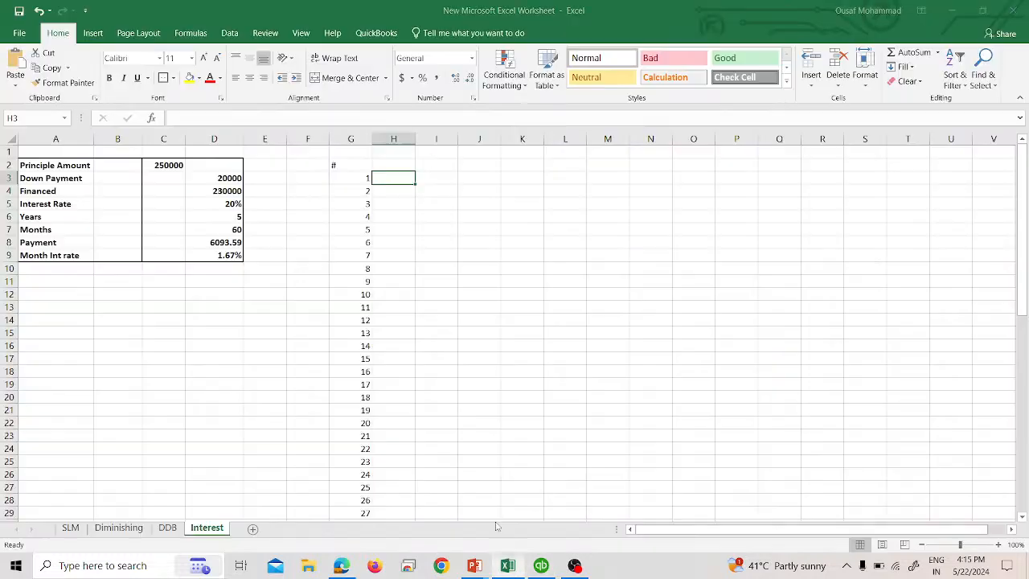
left_click(169, 167)
left_click(223, 117)
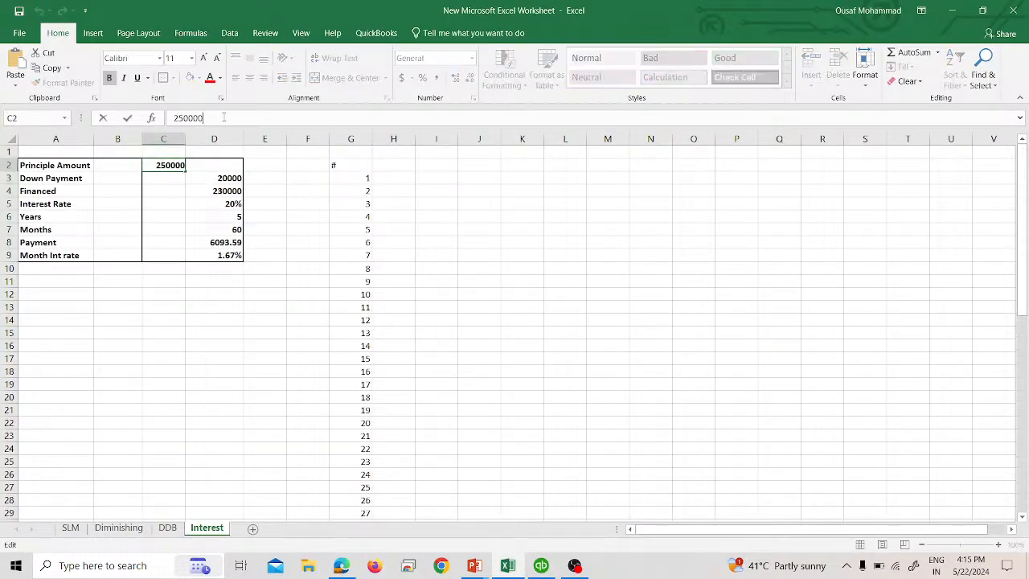
key("BackSpace")
key("Return")
key("Right")
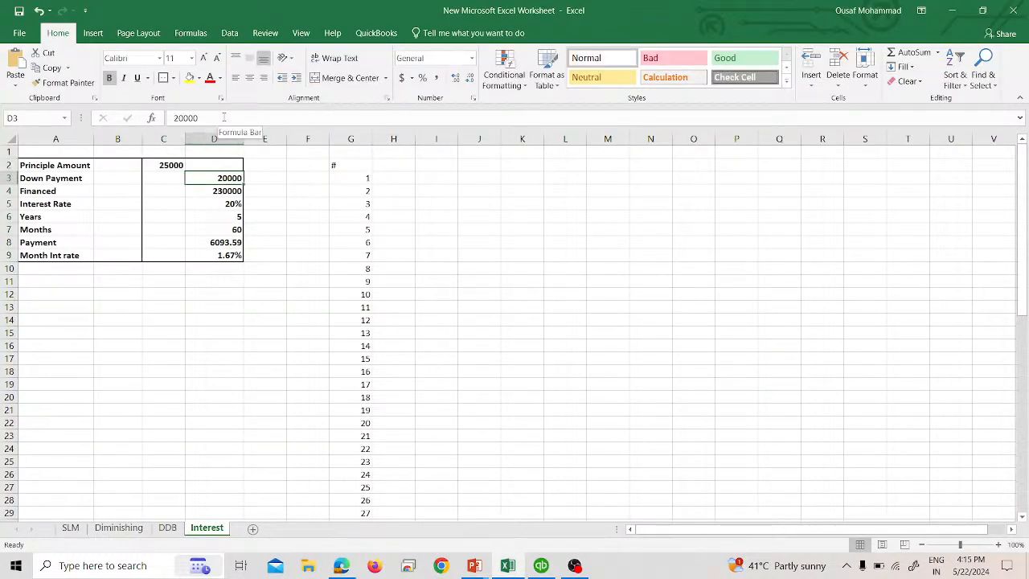
type("2000")
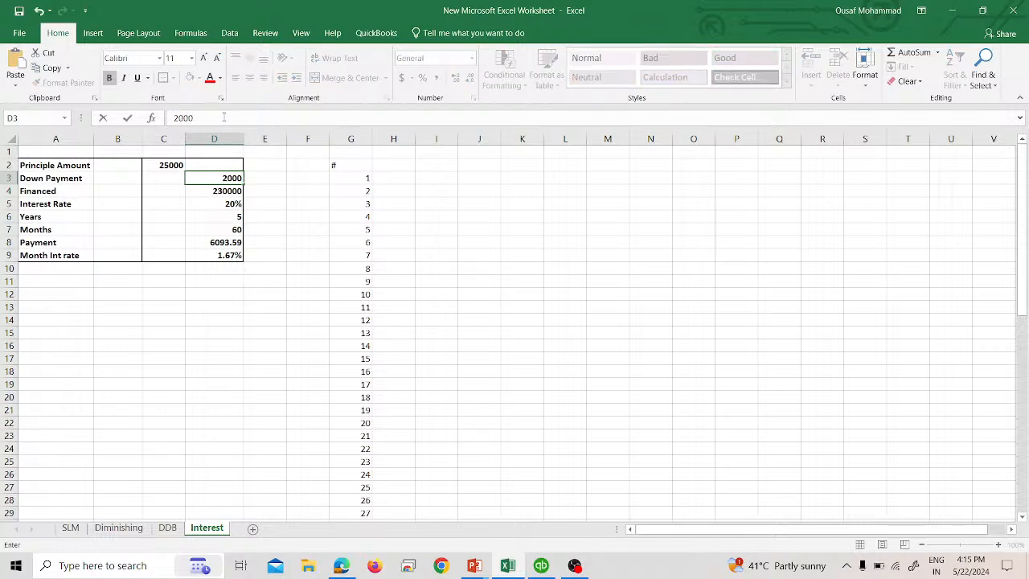
key("Return")
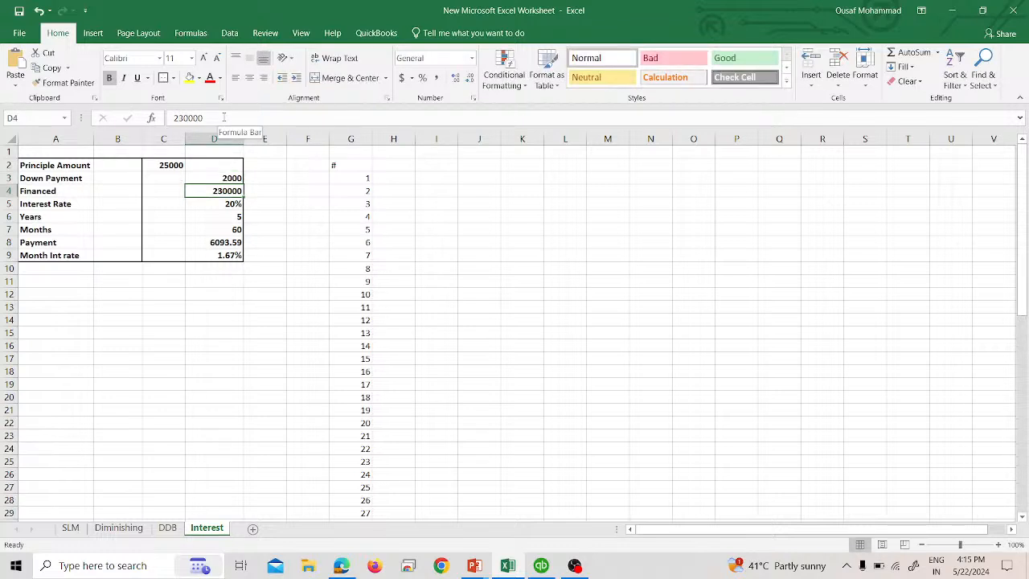
type("23000")
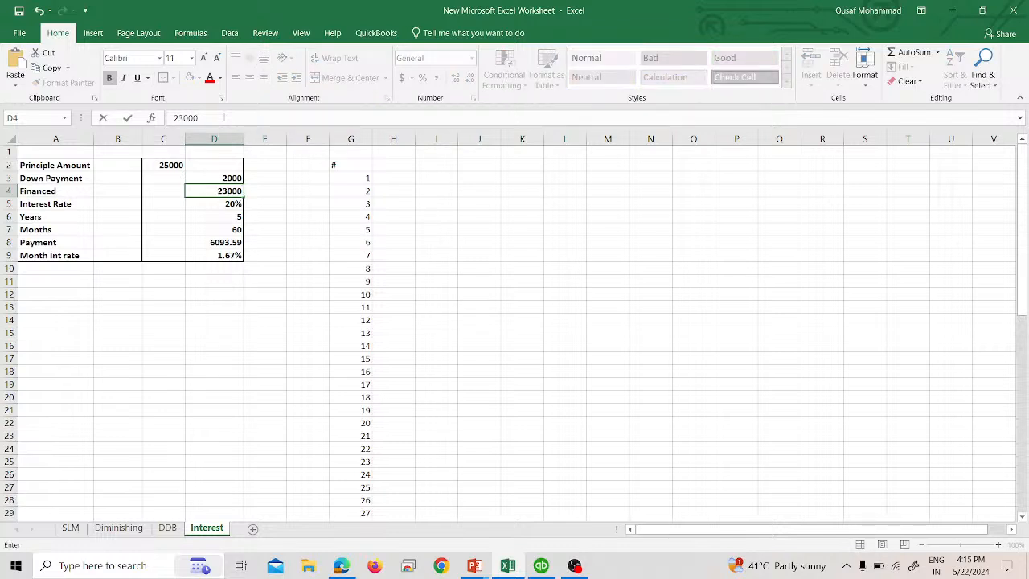
key("Return")
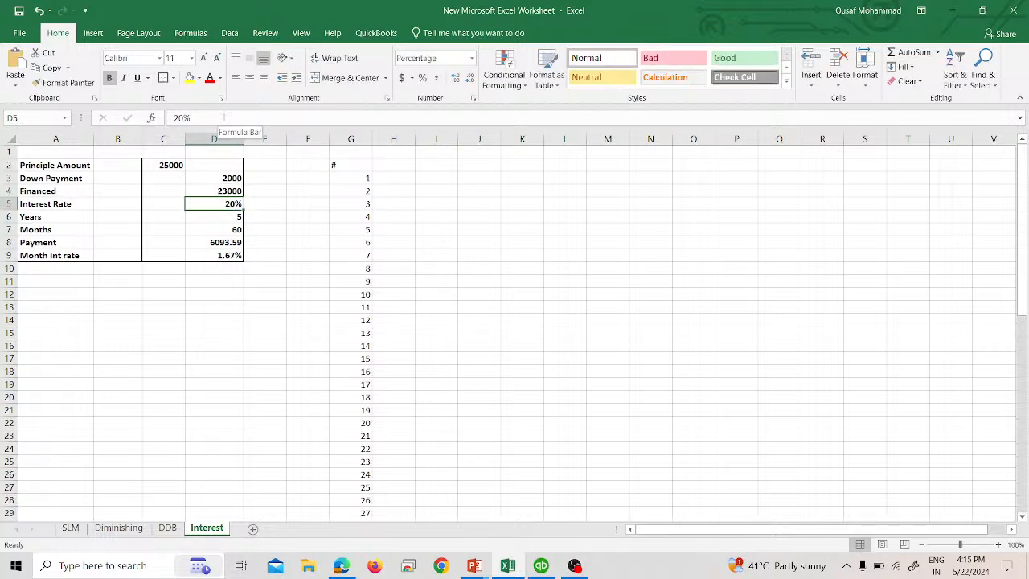
- Clear the Payment value in cell D8 of the loan table
key("Return")
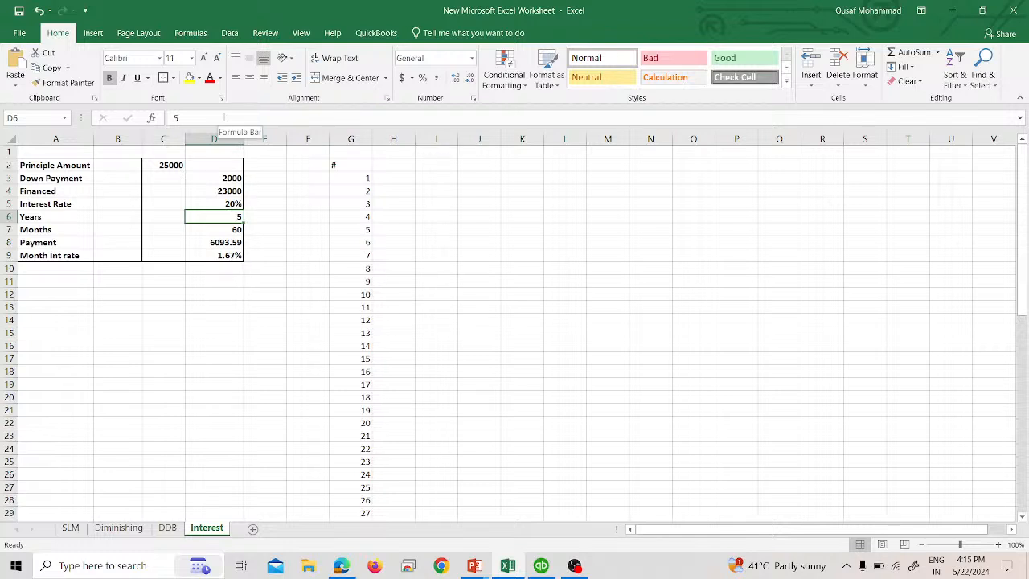
key("Return")
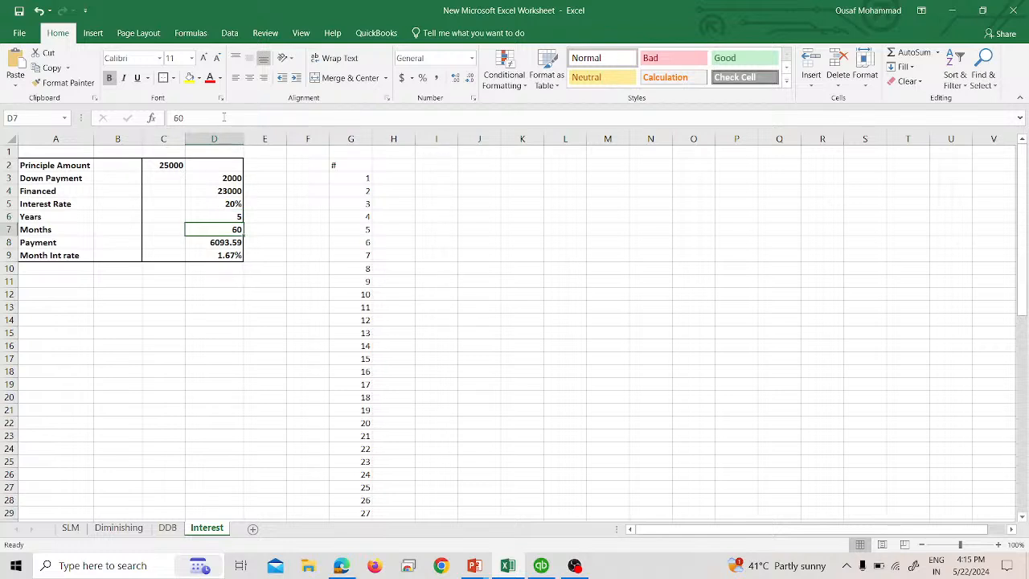
key("Return")
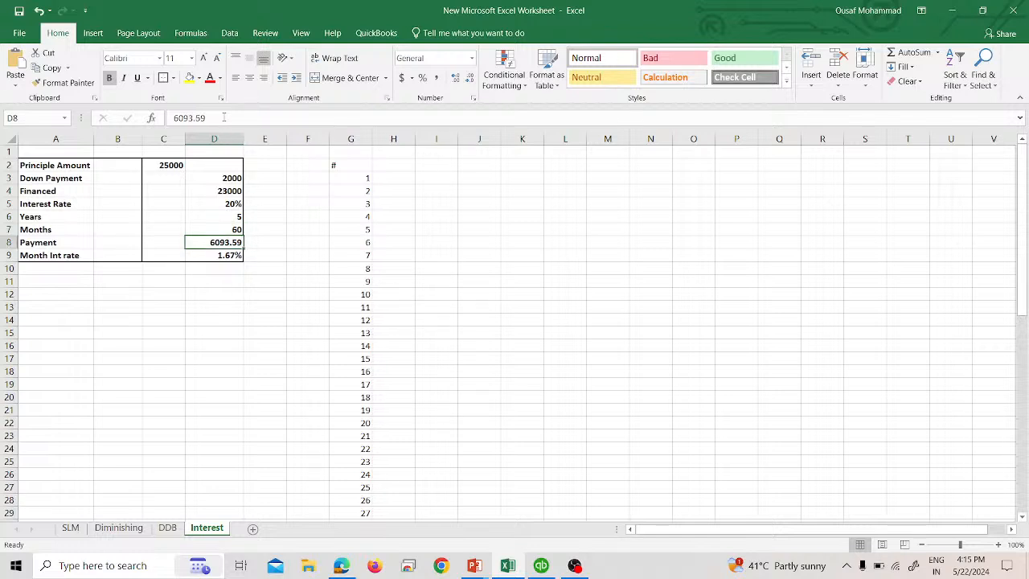
key("Delete")
key("Return")
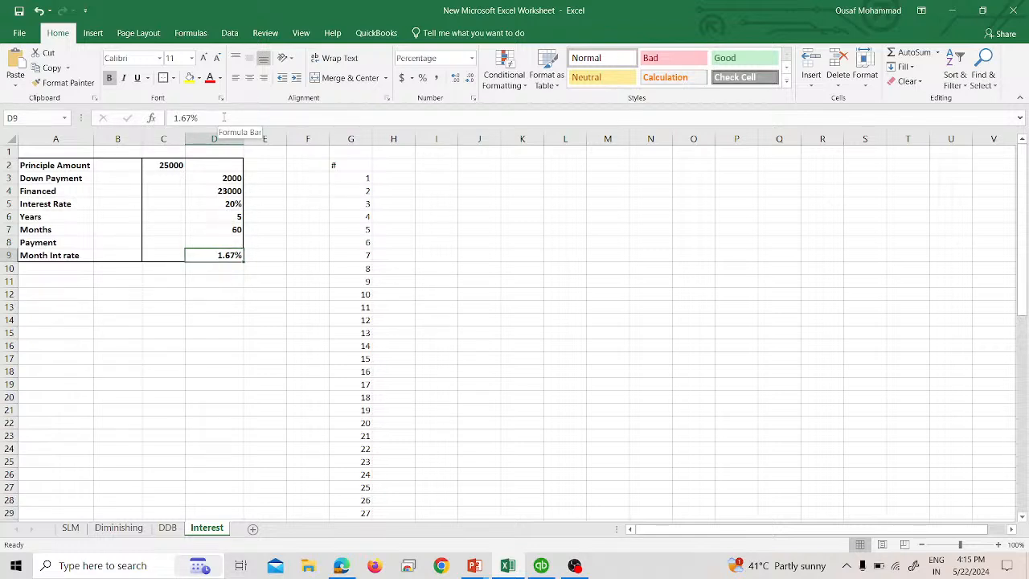
- Calculate the monthly payment in D11 with PMT using the monthly rate D9, the months D7 and the financed amount D4
key("Return")
key("Return")
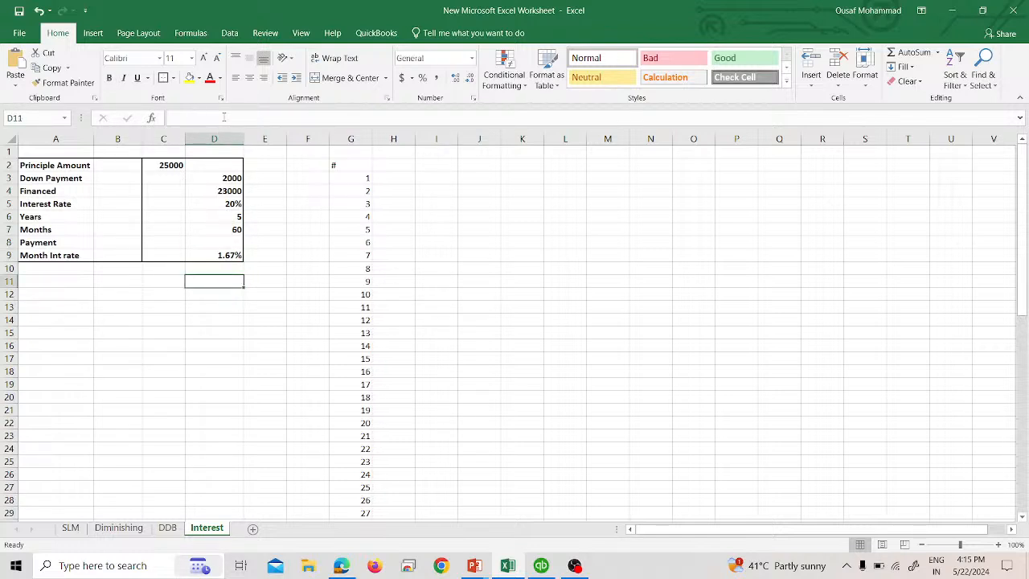
type("=pmt")
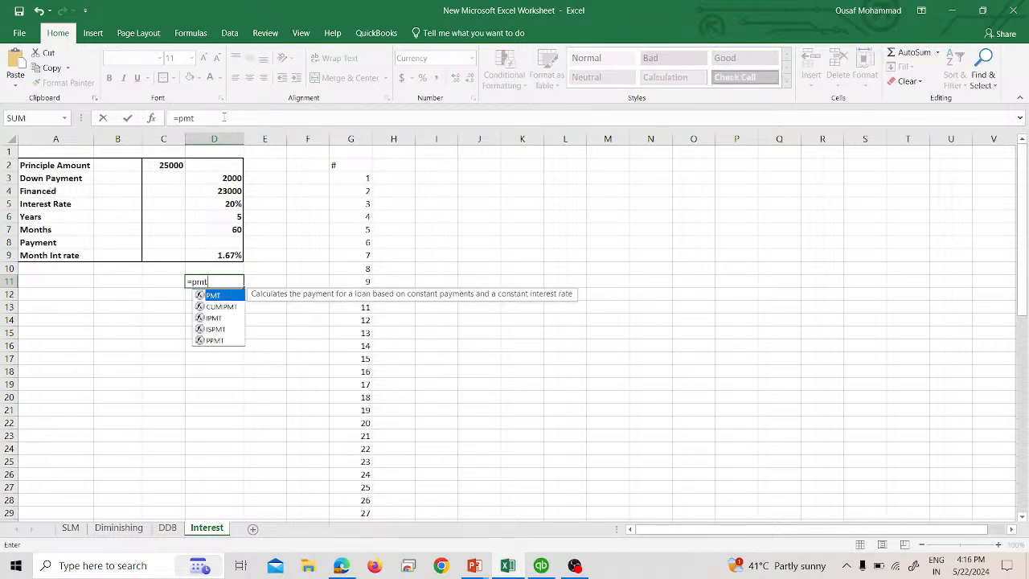
key("Tab")
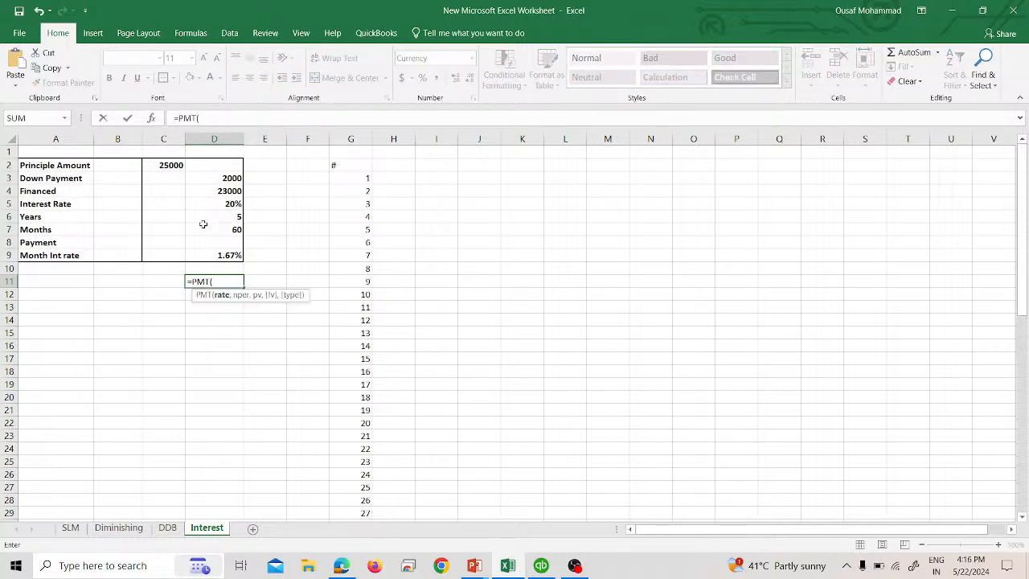
left_click(228, 255)
type(",")
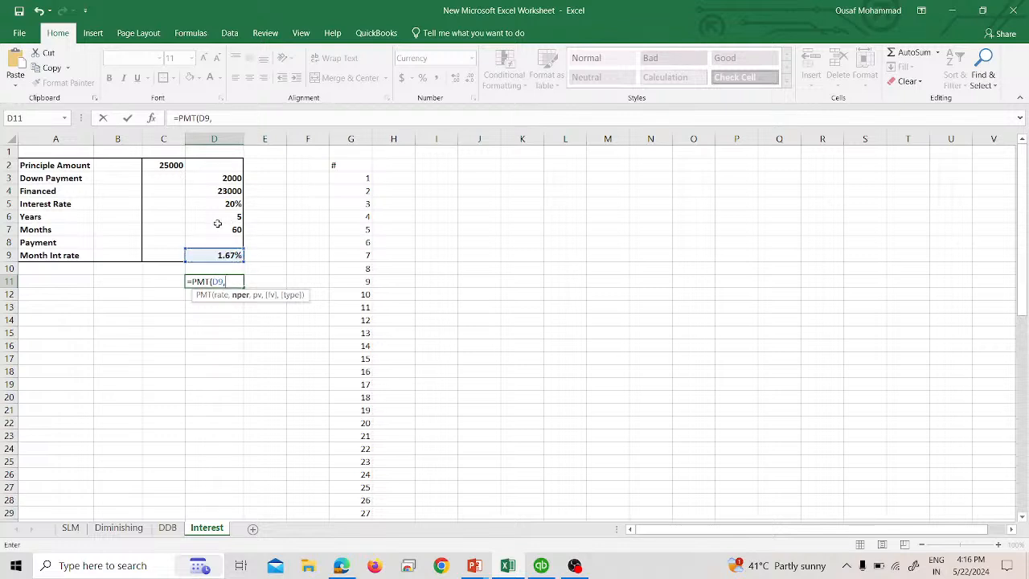
left_click(236, 230)
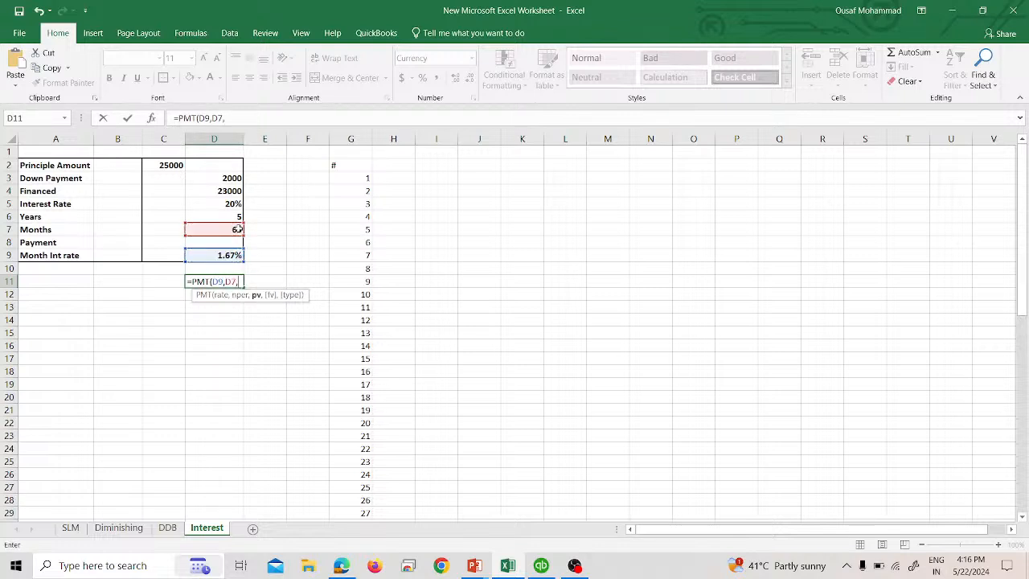
type(",")
left_click(231, 195)
key("Return")
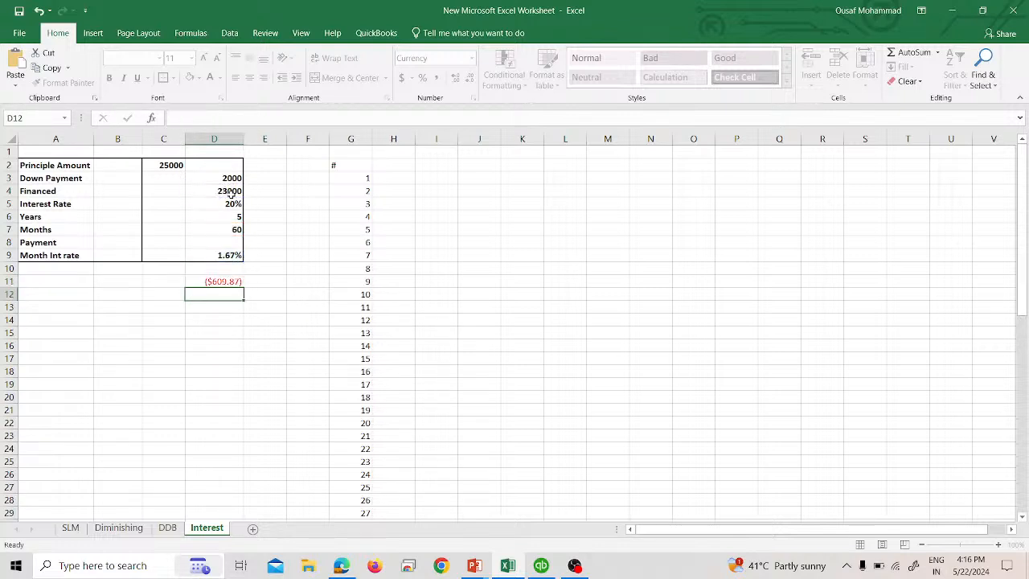
- Enter 609.87 as the Payment value in D8
left_click(211, 240)
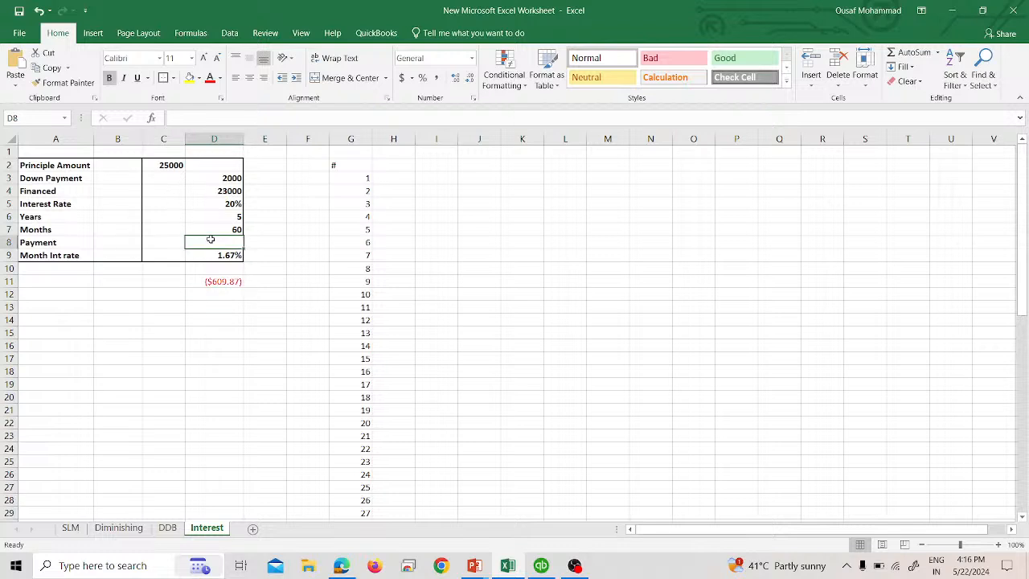
type("609.87")
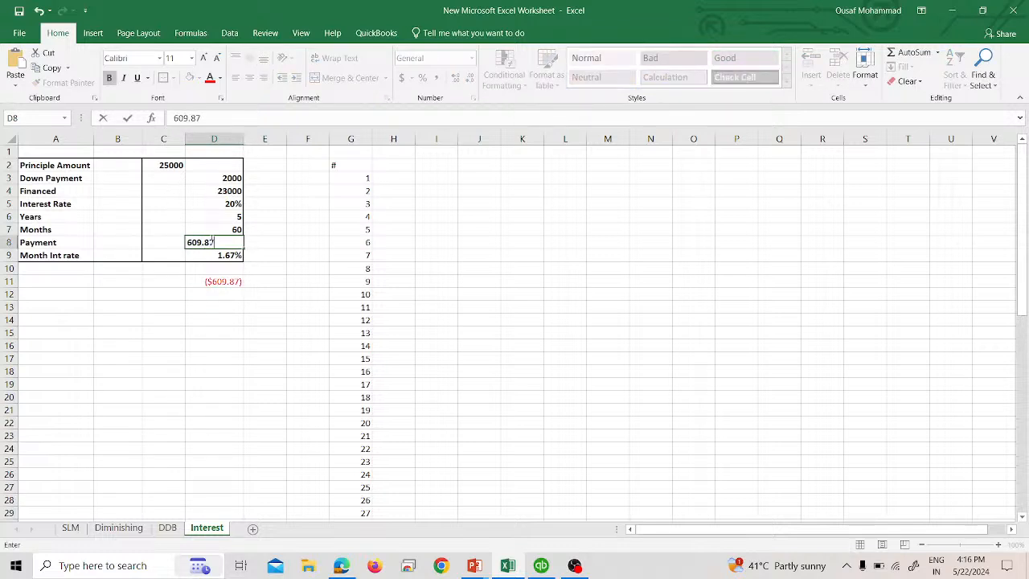
key("Return")
key("Down")
key("Down")
key("Down")
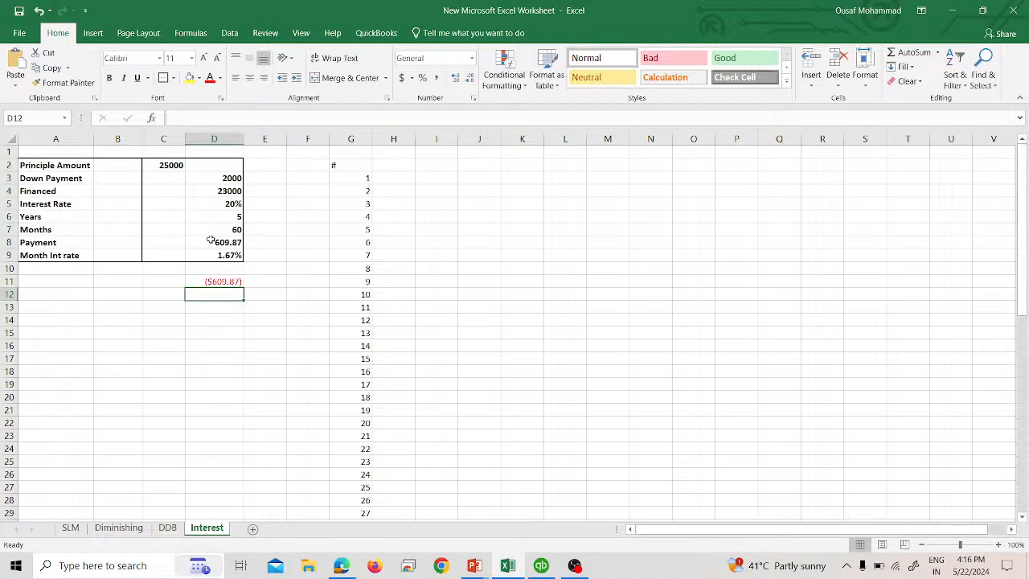
- Add the header Due Date in H2 and enter 28/2/2024 as the first due date in H3
left_click(391, 167)
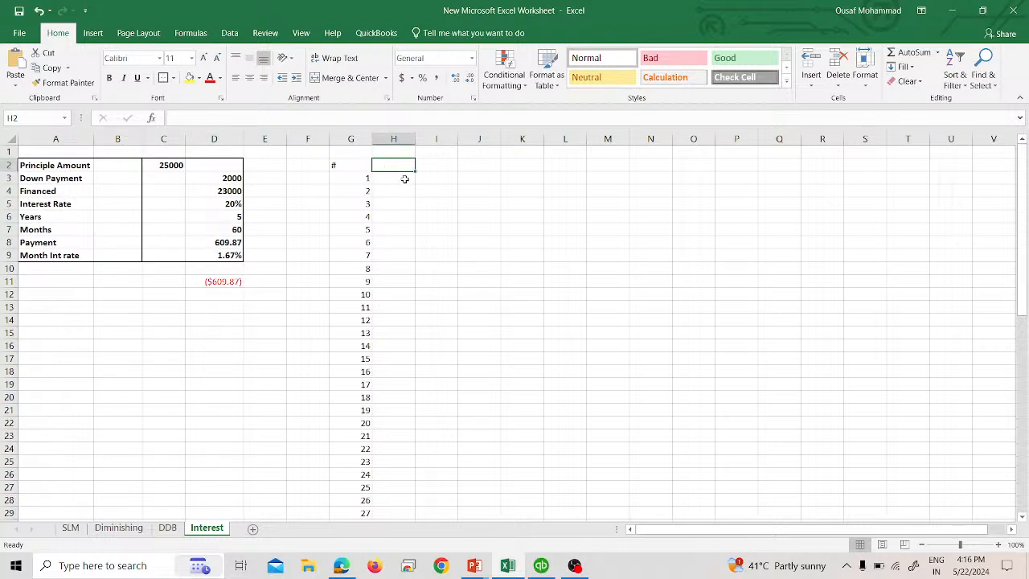
left_click(405, 178)
left_click(392, 166)
left_click(398, 182)
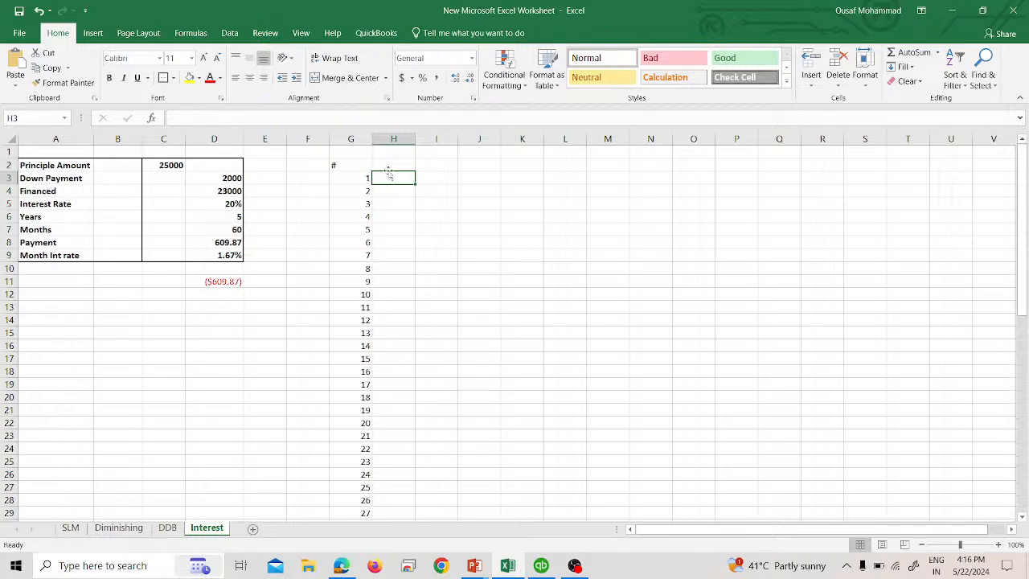
left_click(386, 166)
type("Due DAte")
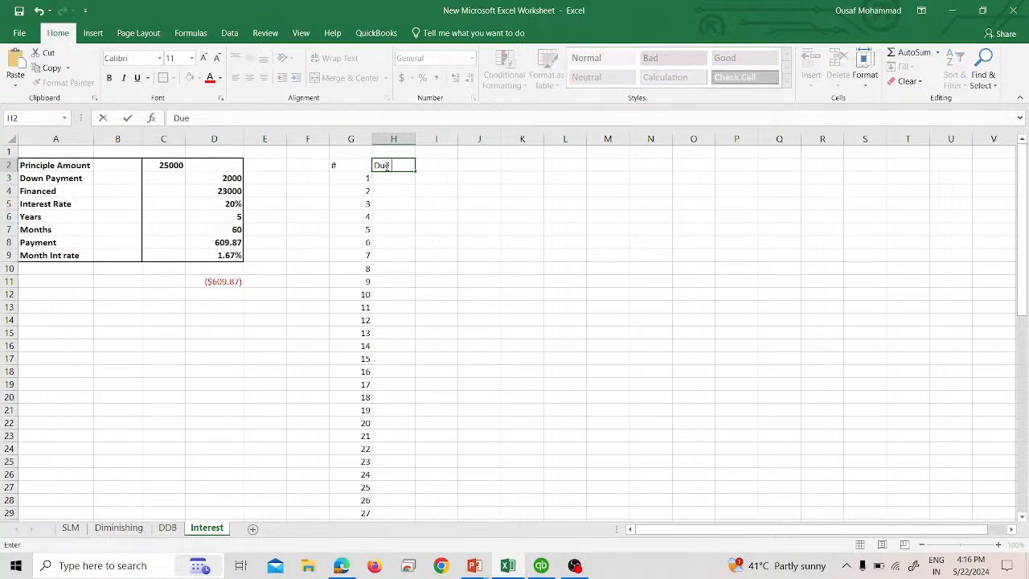
key("Return")
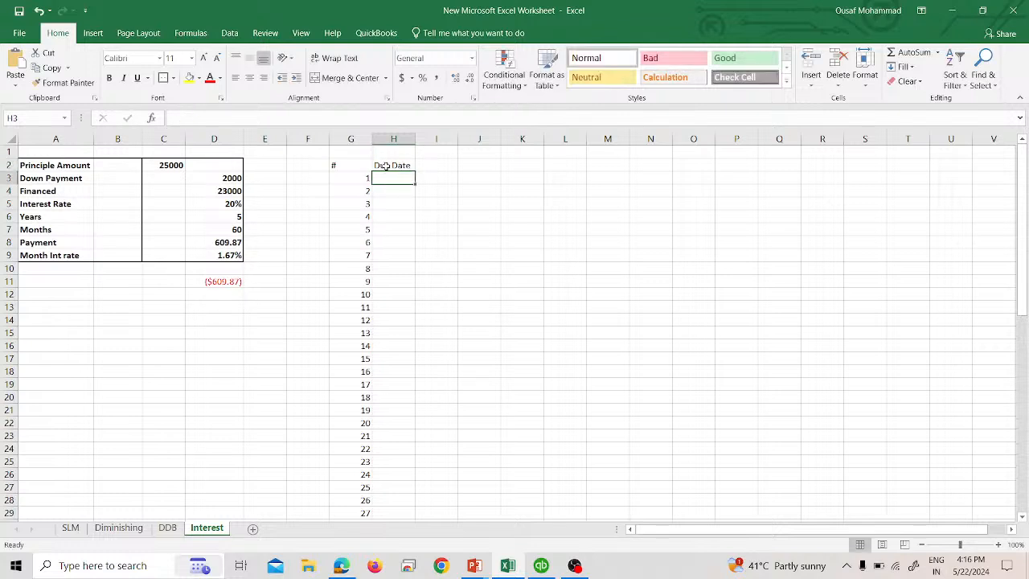
type("28/2/2024")
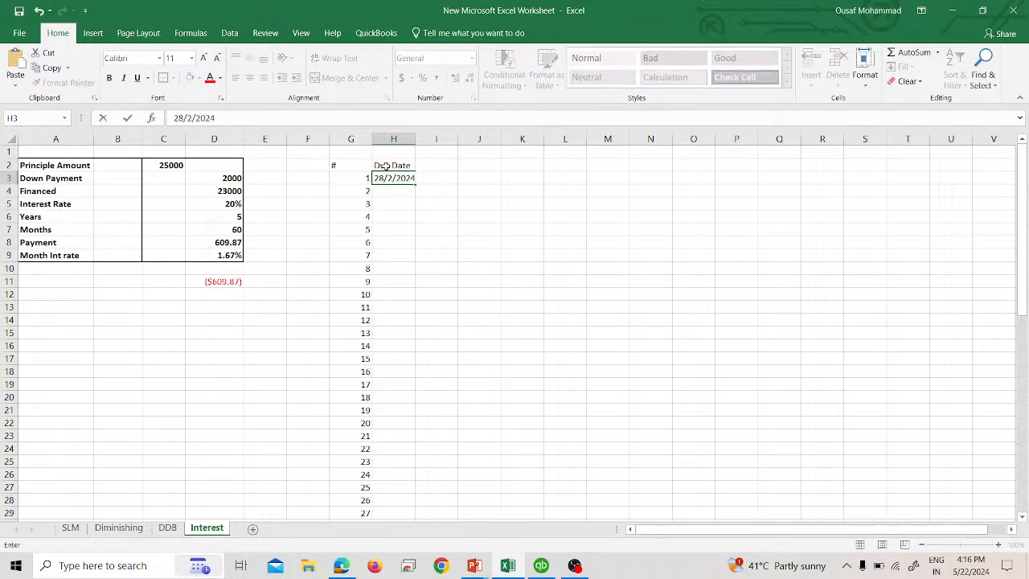
key("Return")
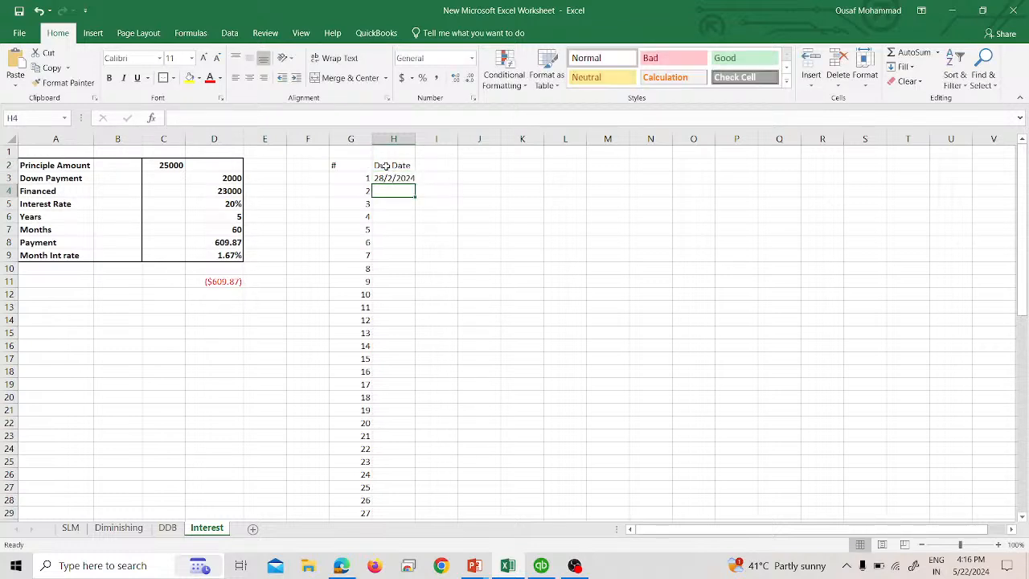
- Widen column H slightly and bold the schedule header row G2:L2
left_click_drag(415, 138, 418, 138)
left_click_drag(370, 166, 576, 165)
key("ctrl+b")
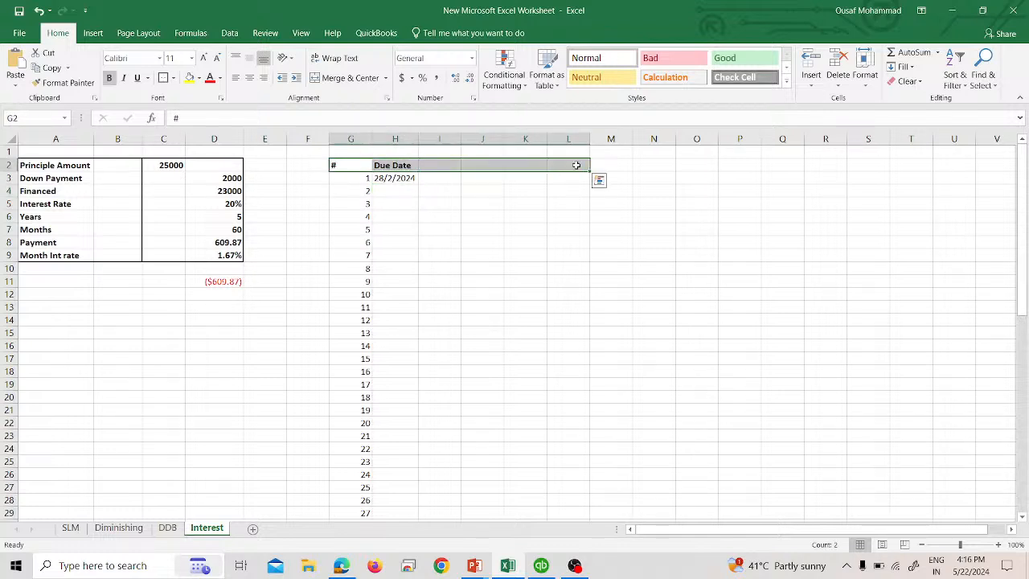
left_click(442, 178)
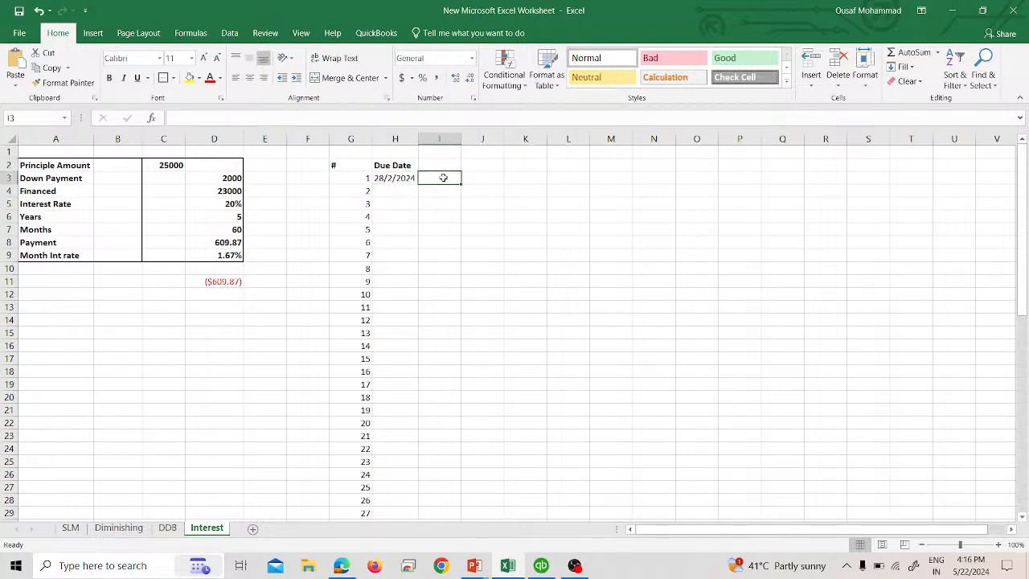
left_click(381, 178)
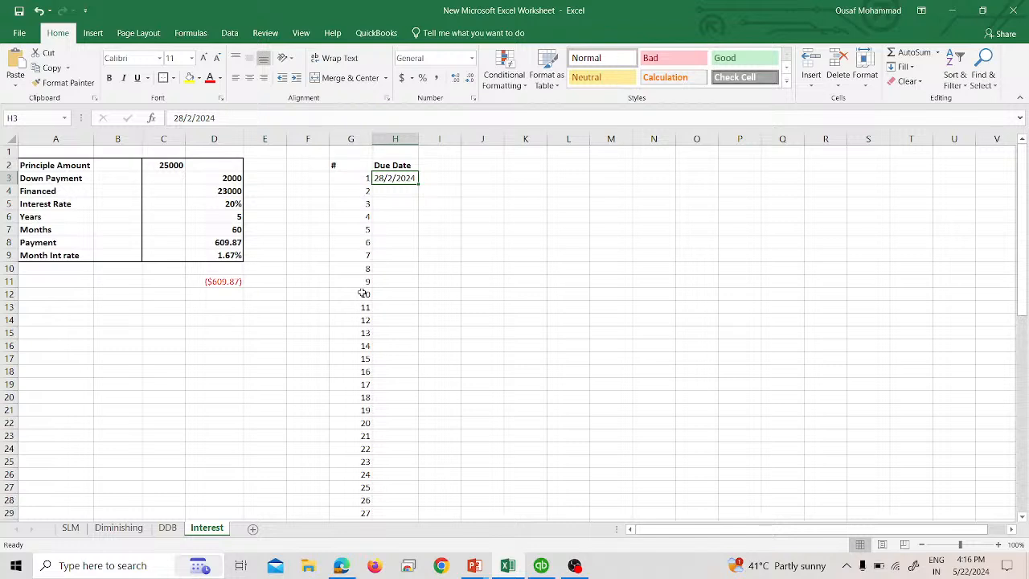
- Enter the headers M-I, M-Int, M-P and Outstanding balance in I2 through L2, and autofit column L
left_click(443, 164)
type("M")
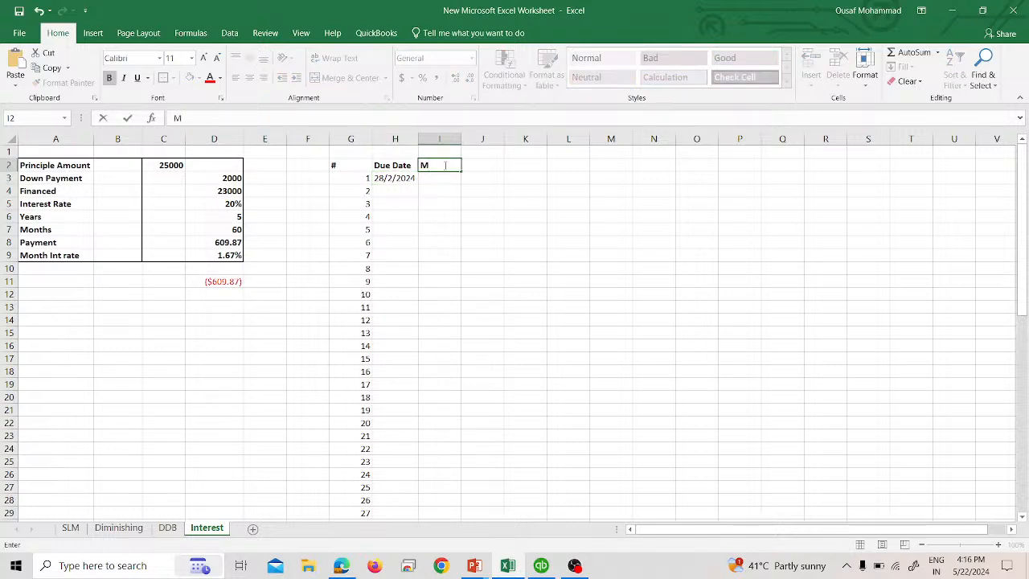
type("-I")
key("Tab")
type("M-I")
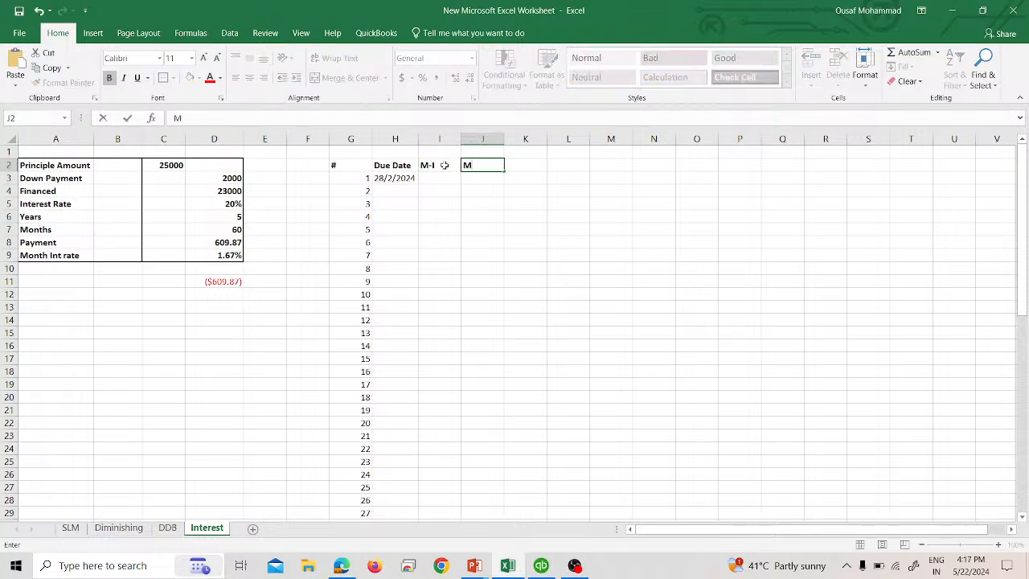
key("Tab")
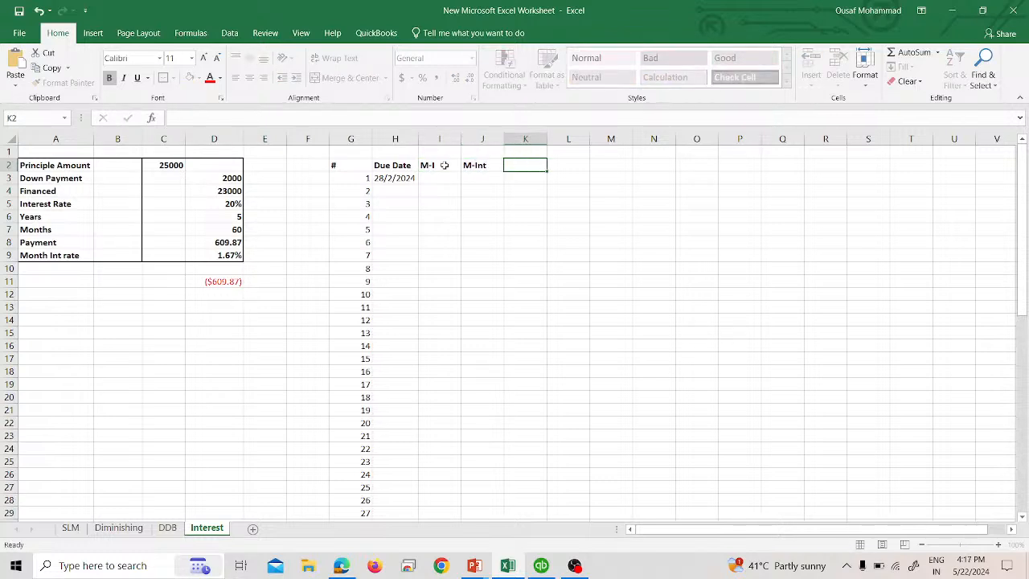
type("M-P")
key("Tab")
type("Ou")
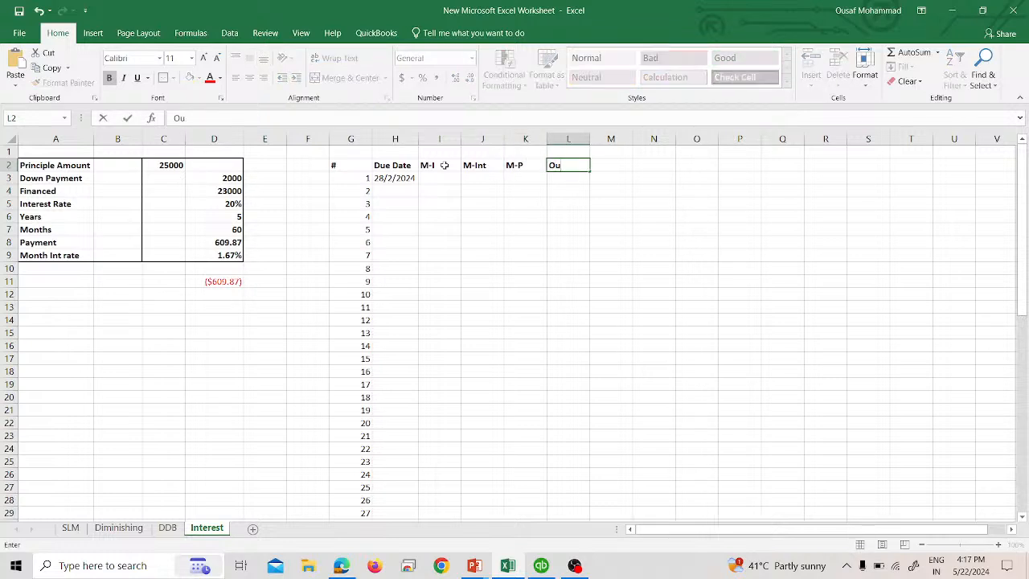
type("tstanding balan")
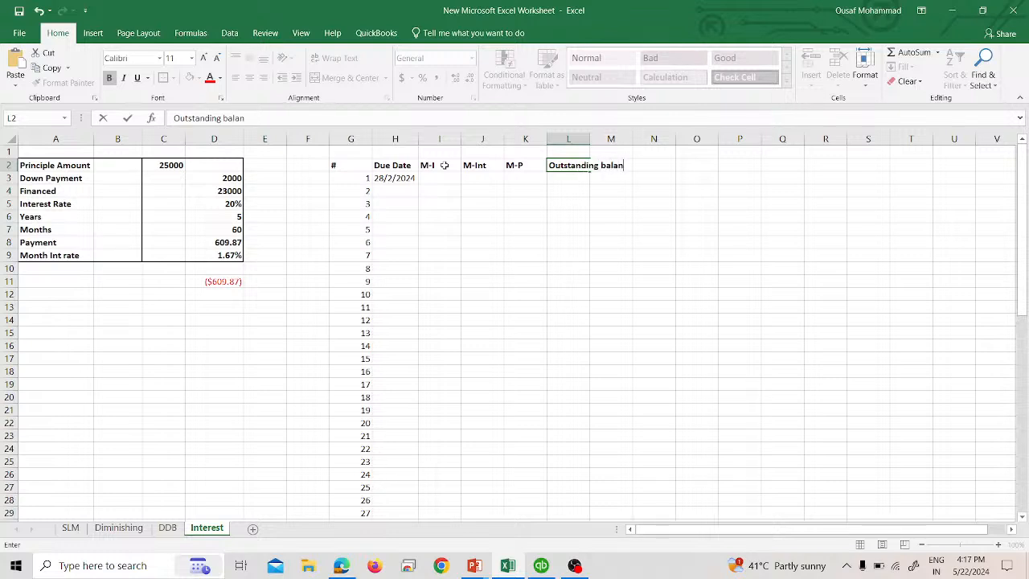
type("ce")
left_click(444, 176)
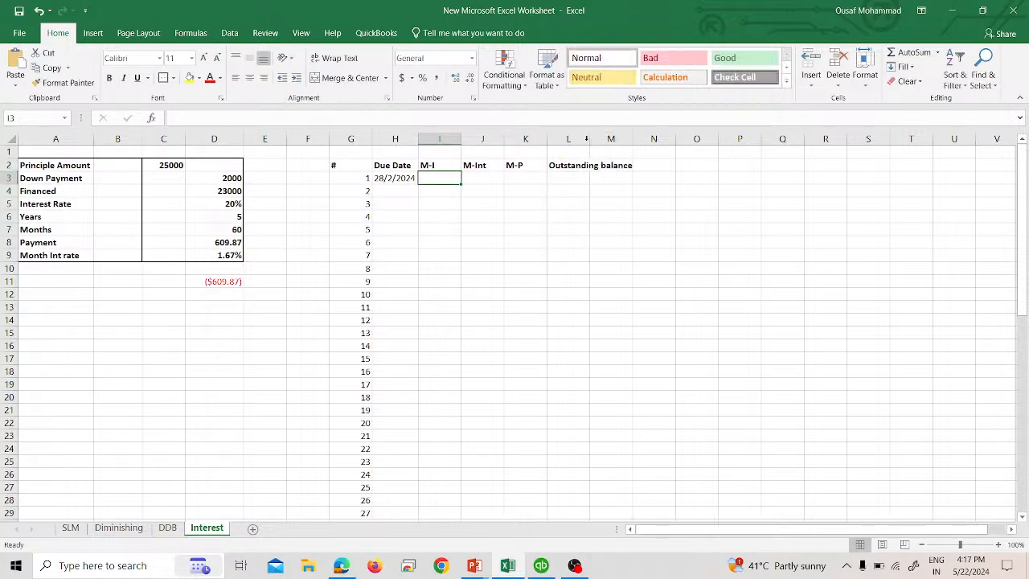
left_click(586, 138)
double_click(590, 138)
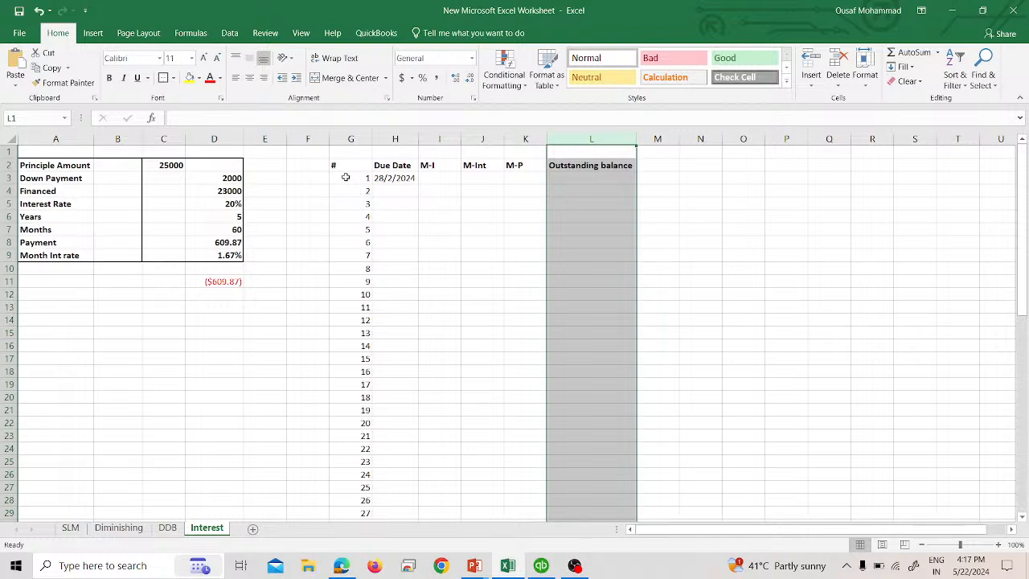
- Insert blank cells at G3:L3, shifting the schedule cells down one row
left_click_drag(346, 177, 599, 178)
left_click(814, 76)
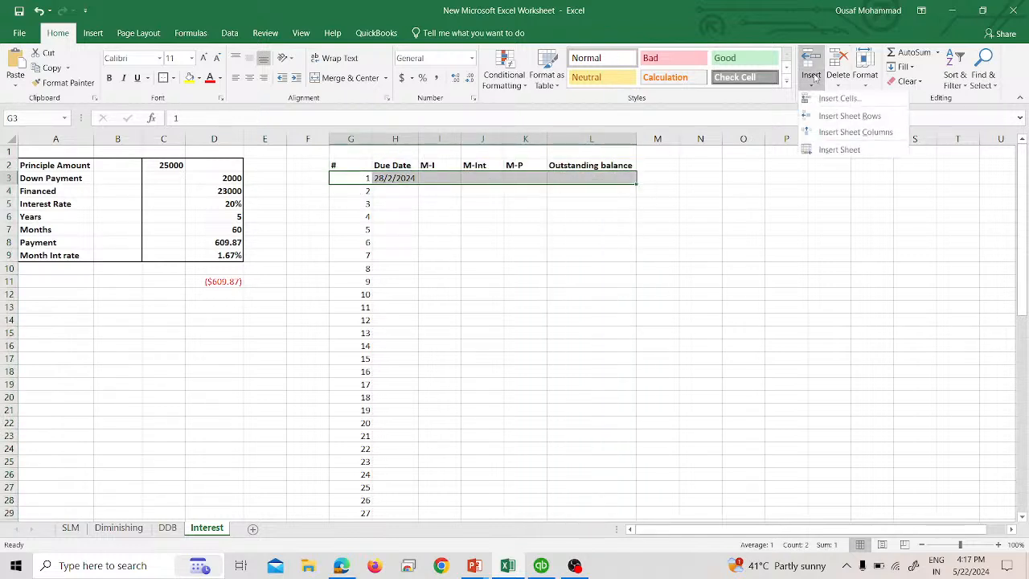
left_click(839, 98)
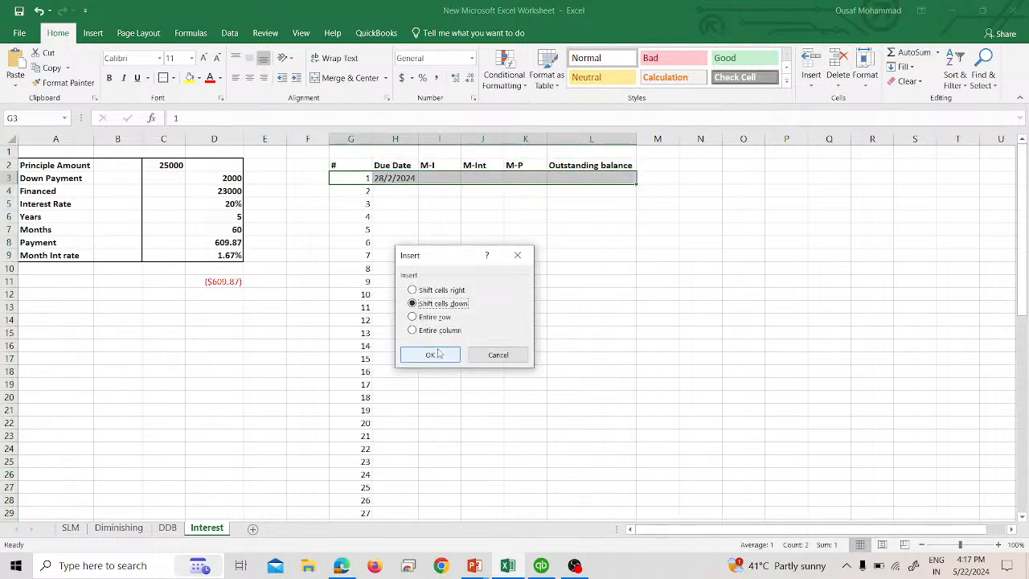
left_click(438, 354)
left_click(485, 295)
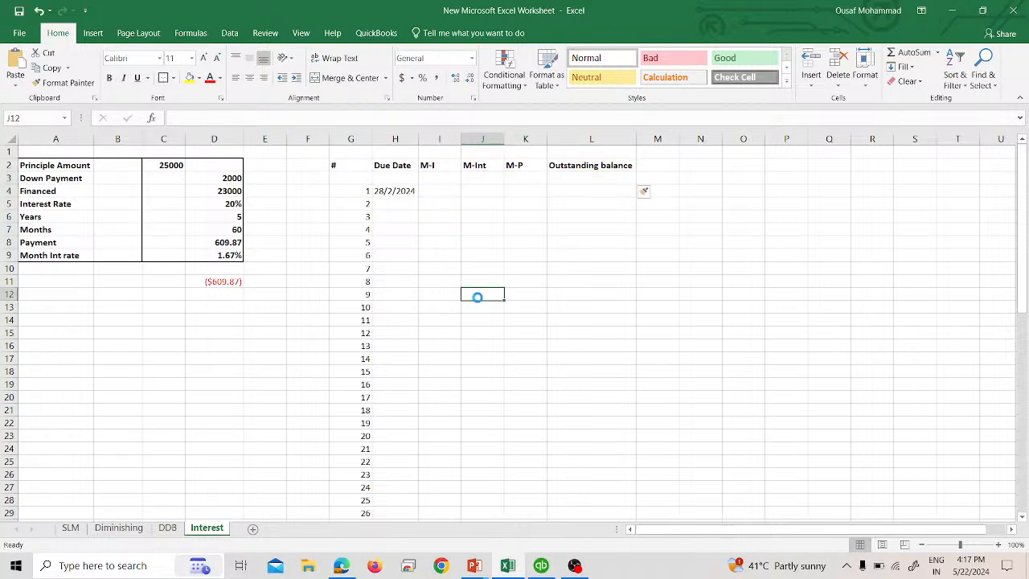
- Enter 23000 as the opening outstanding balance in L3
left_click(608, 178)
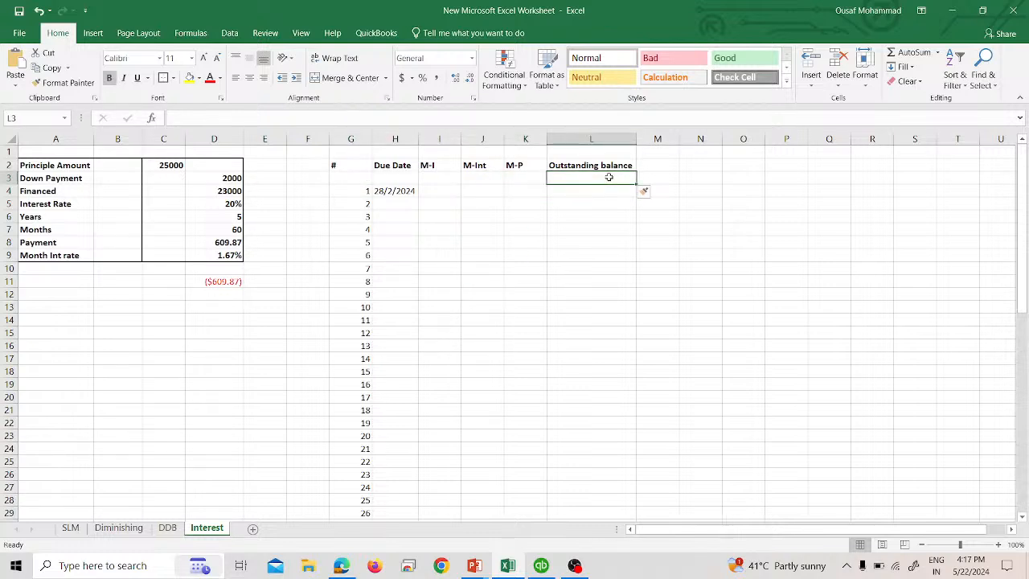
type("23000")
key("Return")
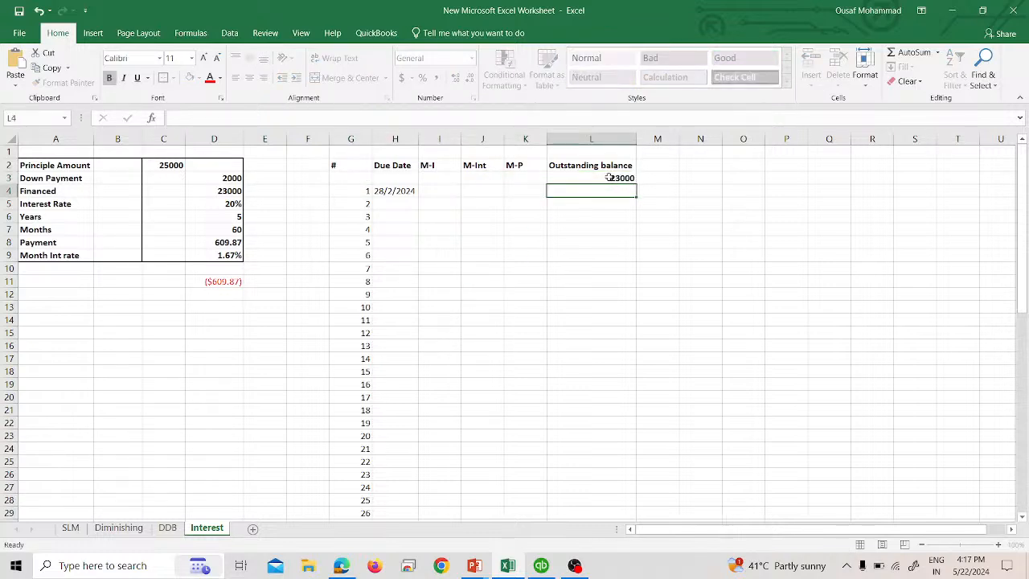
left_click(609, 178)
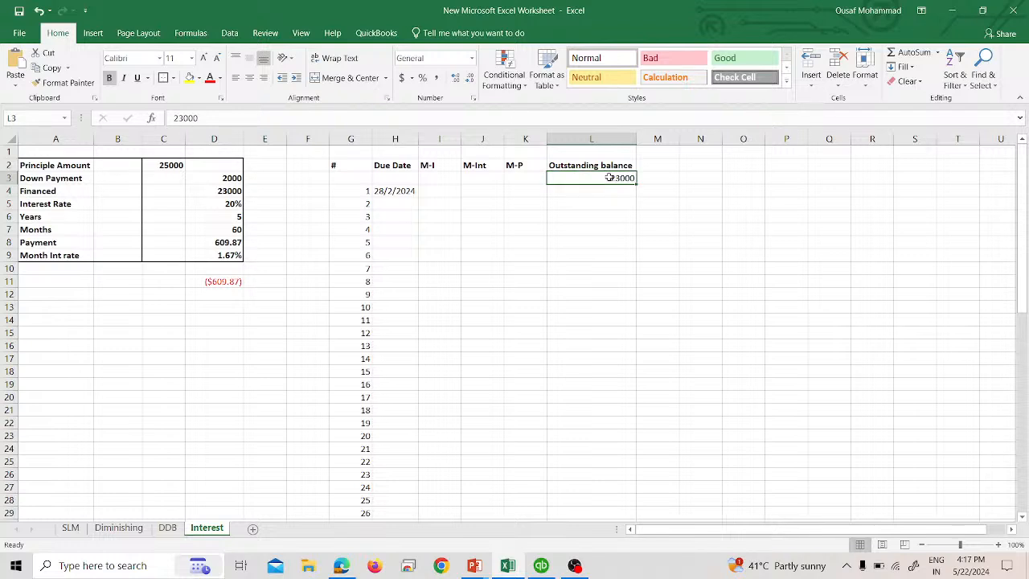
- Set the first month's M-I in I4 to reference the payment in D8
key("Down")
key("Left")
key("Left")
key("Left")
key("Left")
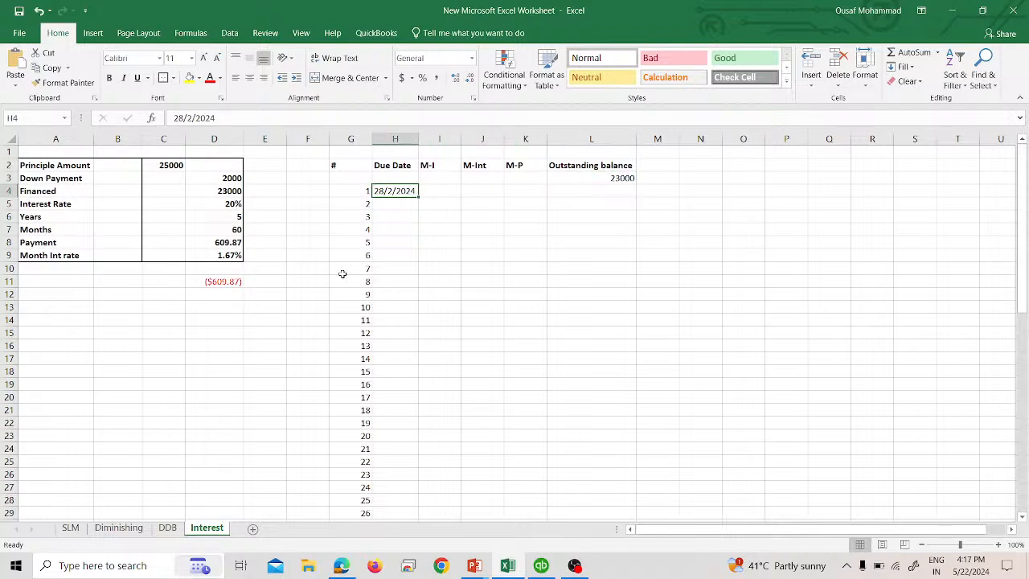
left_click(434, 190)
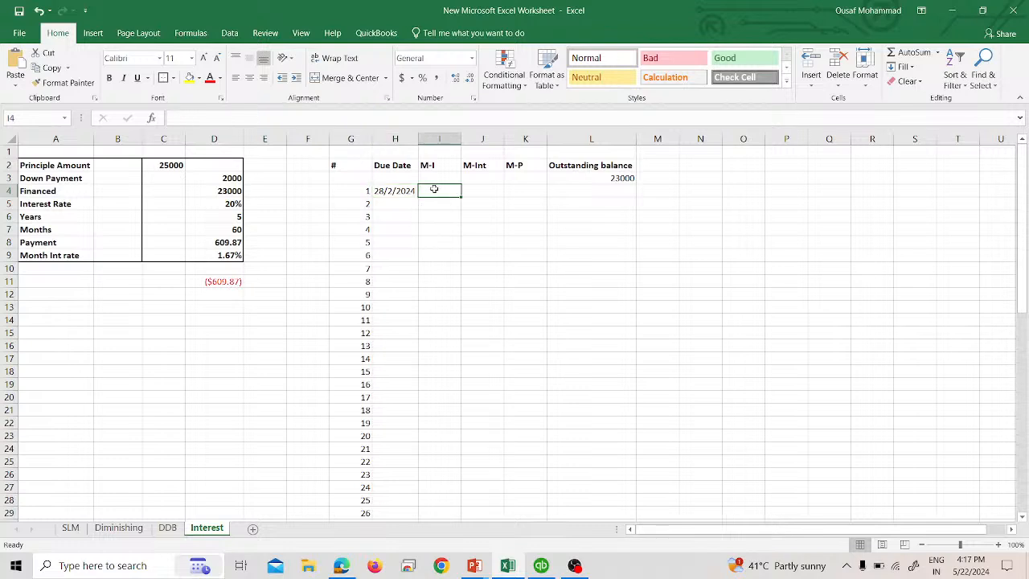
type("=")
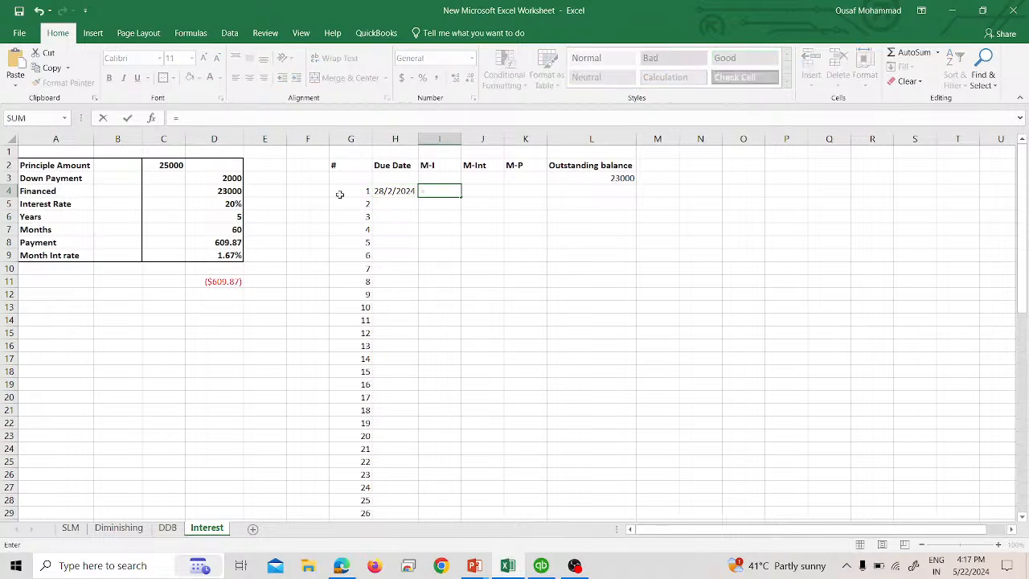
left_click(225, 244)
key("Return")
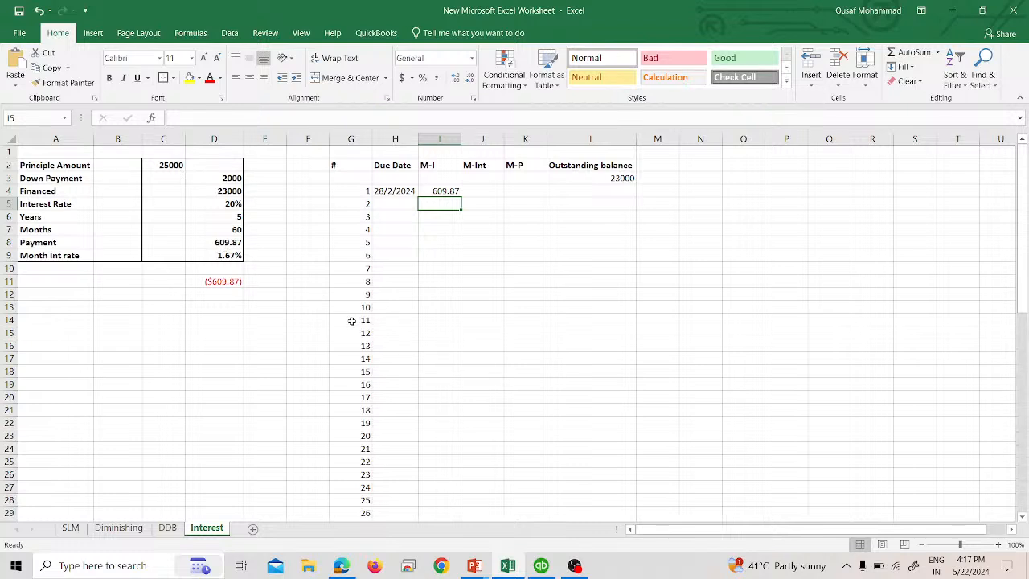
- Enter a formula in J4 that multiplies the opening balance in L3 by the monthly interest rate in D9
left_click(488, 193)
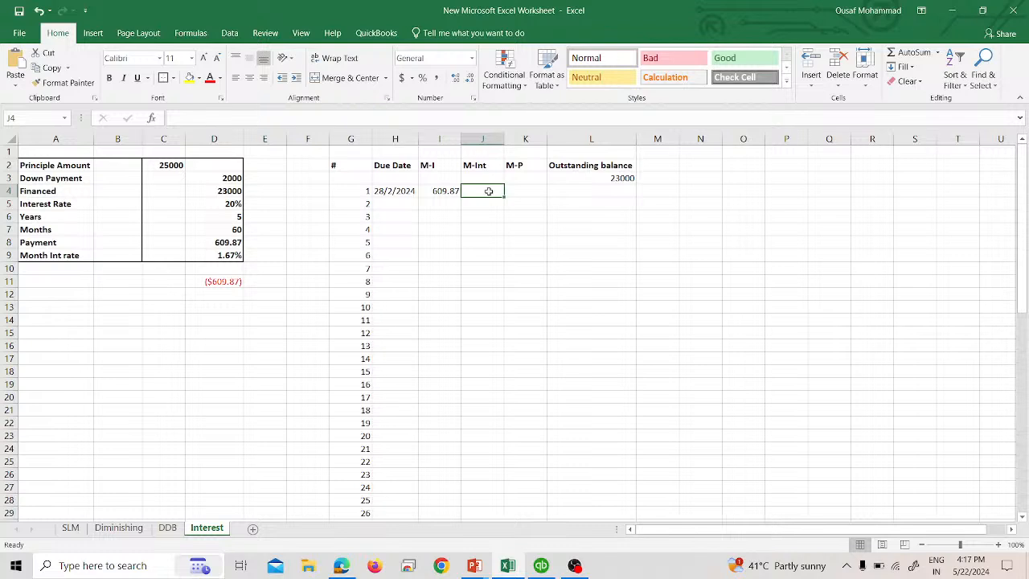
type("=")
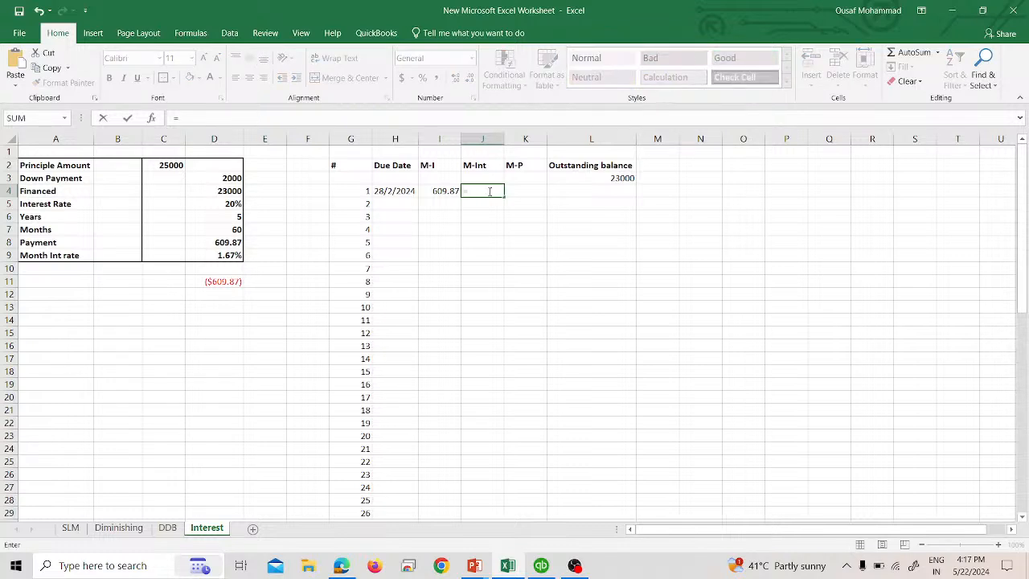
left_click(578, 179)
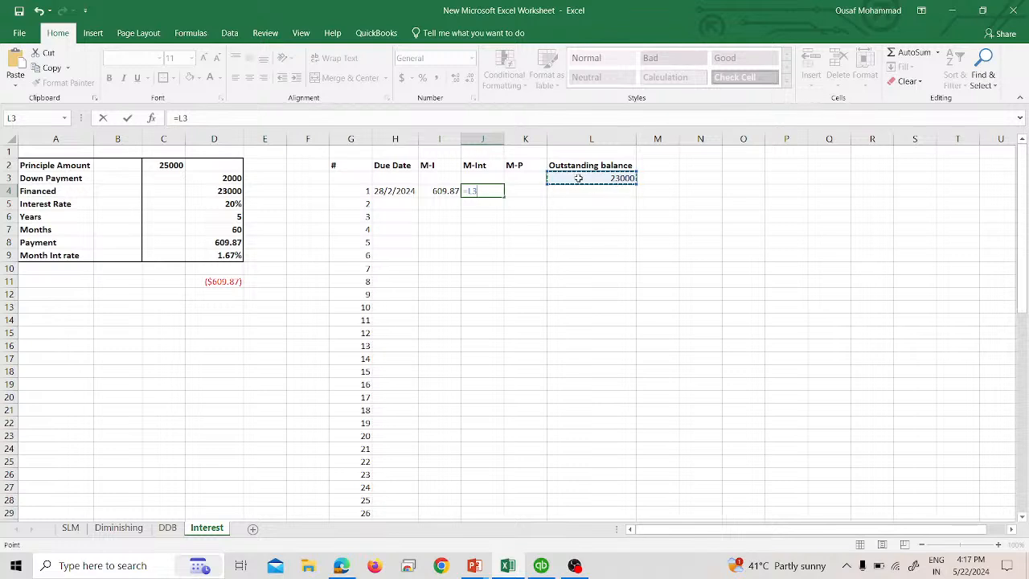
type("*")
left_click(230, 256)
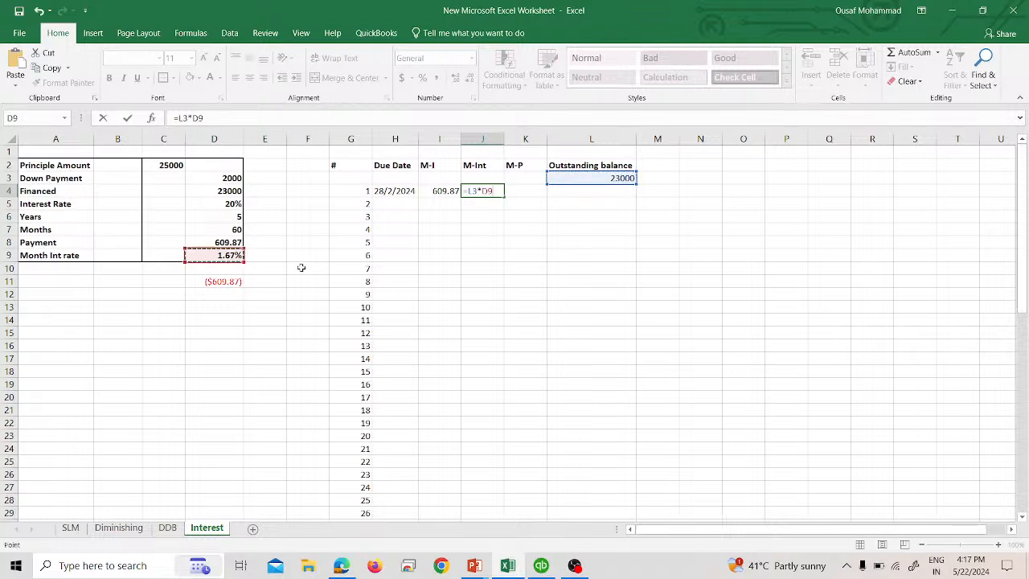
key("Return")
- Show J4 with two decimal places and make its reference to L3 absolute
key("Up")
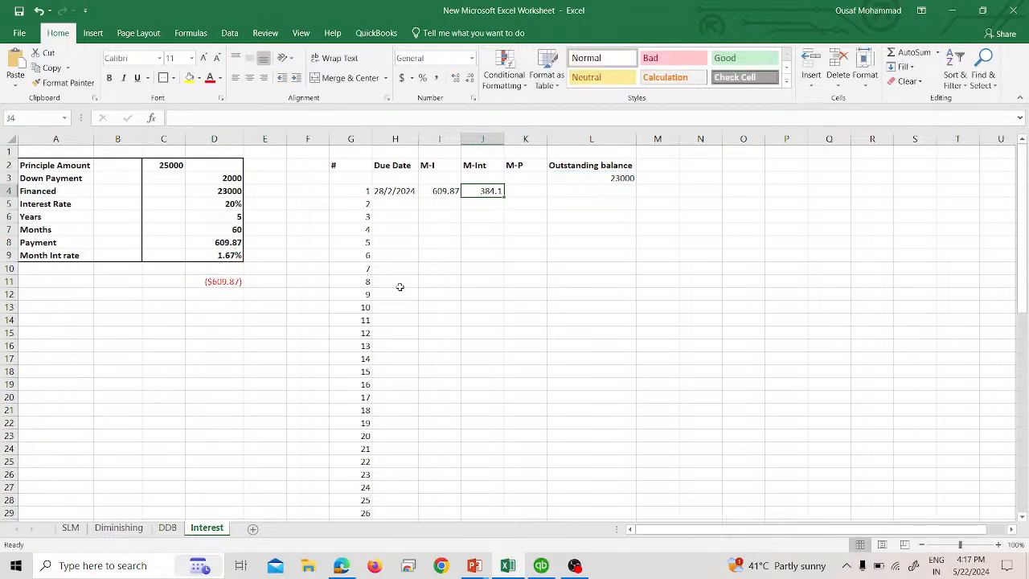
left_click(456, 78)
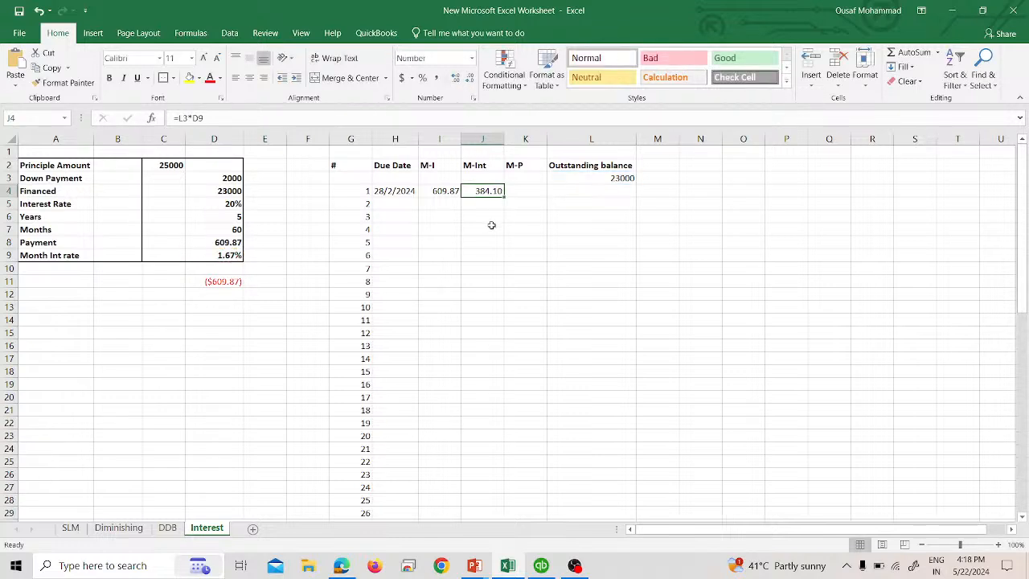
left_click(181, 119)
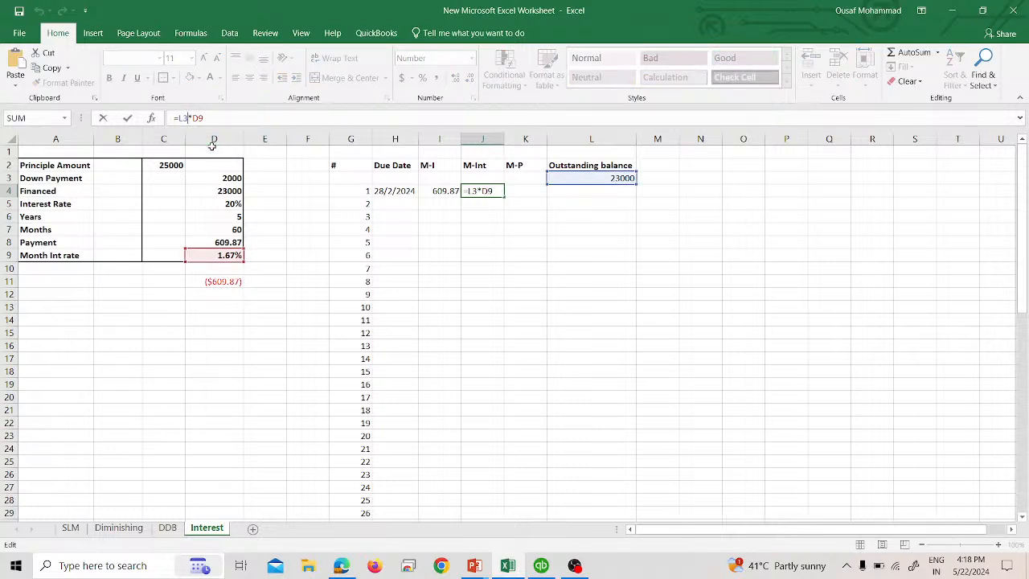
key("F4")
key("Return")
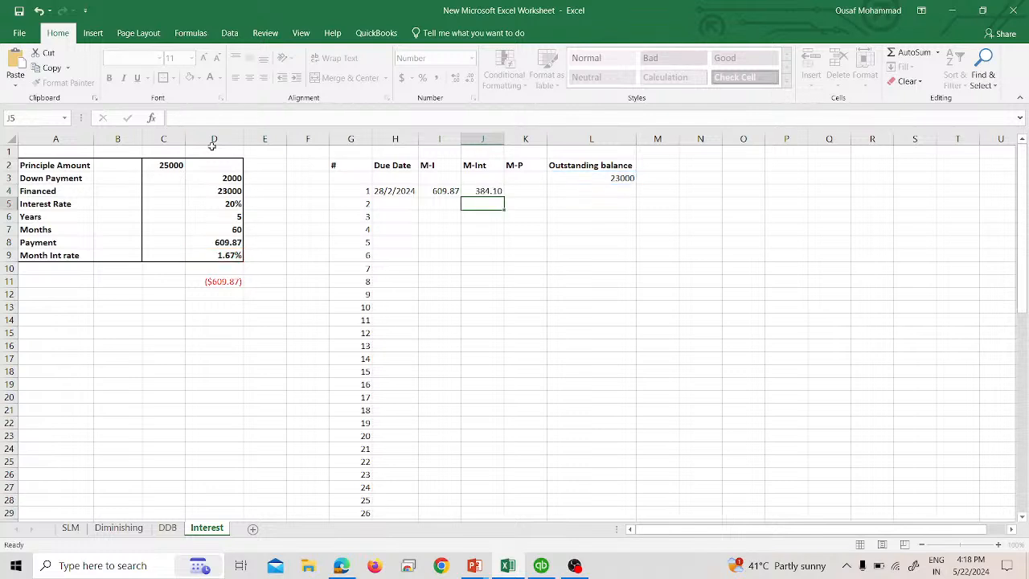
- Enter a formula in K4 that subtracts the interest in J4 from the instalment in I4
key("Up")
key("Right")
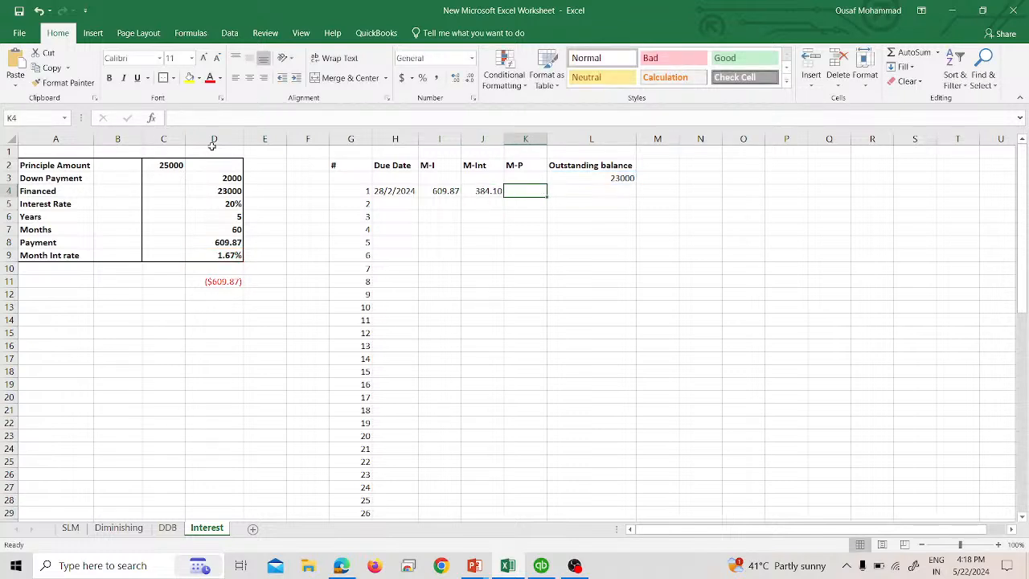
type("=")
key("Left")
key("Left")
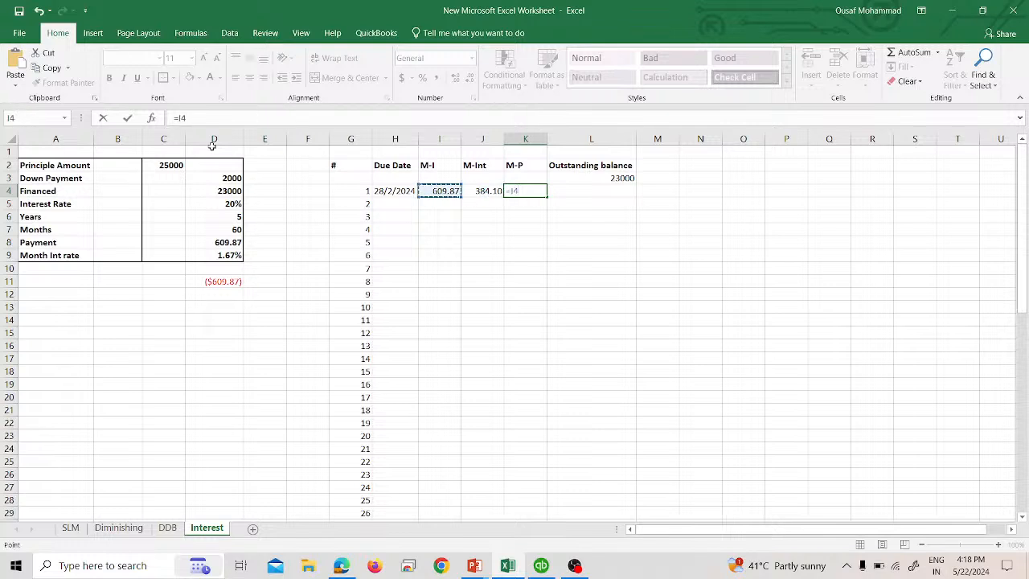
type("-")
key("Left")
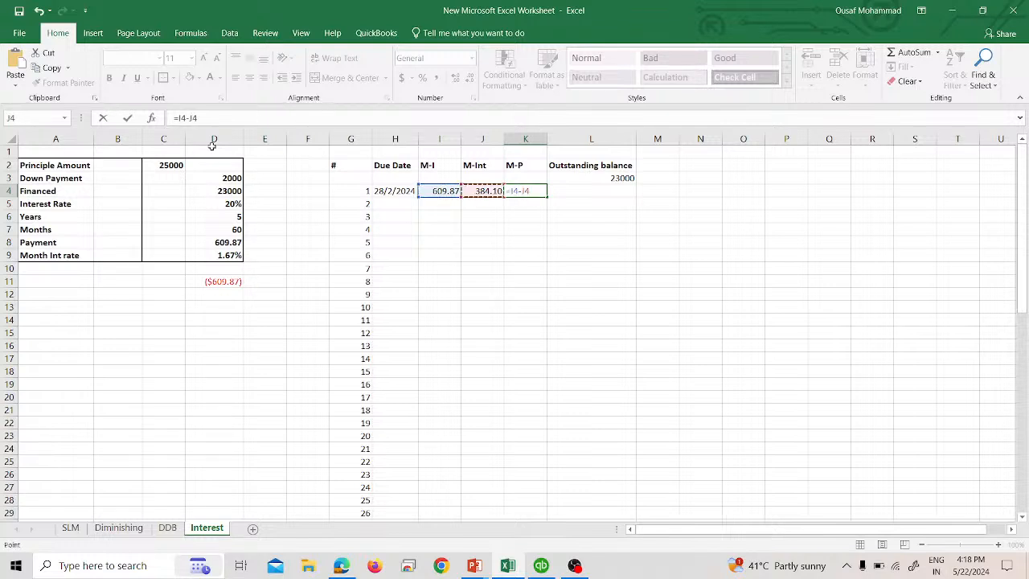
type(":")
key("Return")
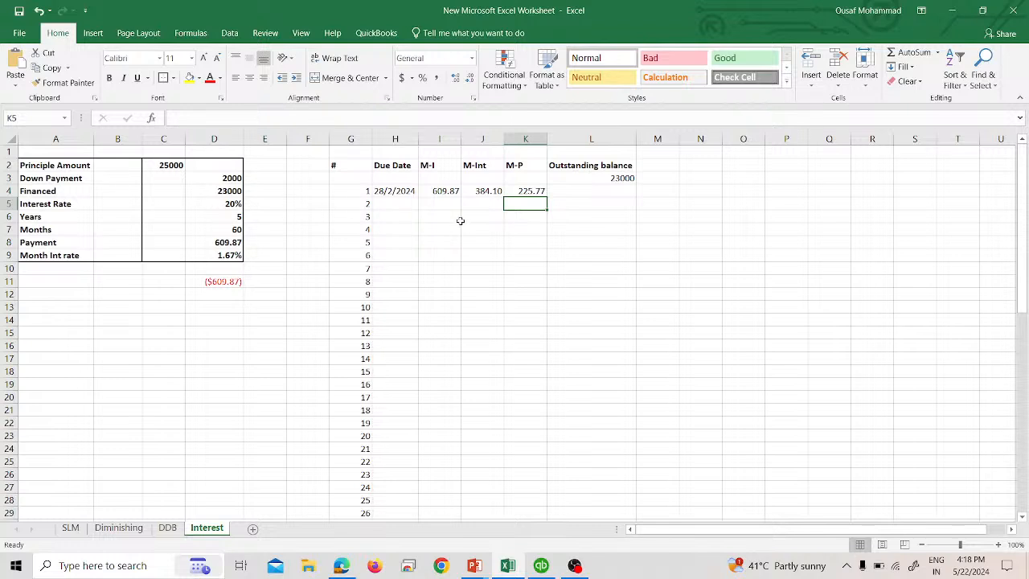
- Enter a formula in L4 that subtracts the principal paid in K4 from the previous balance in L3
left_click(581, 190)
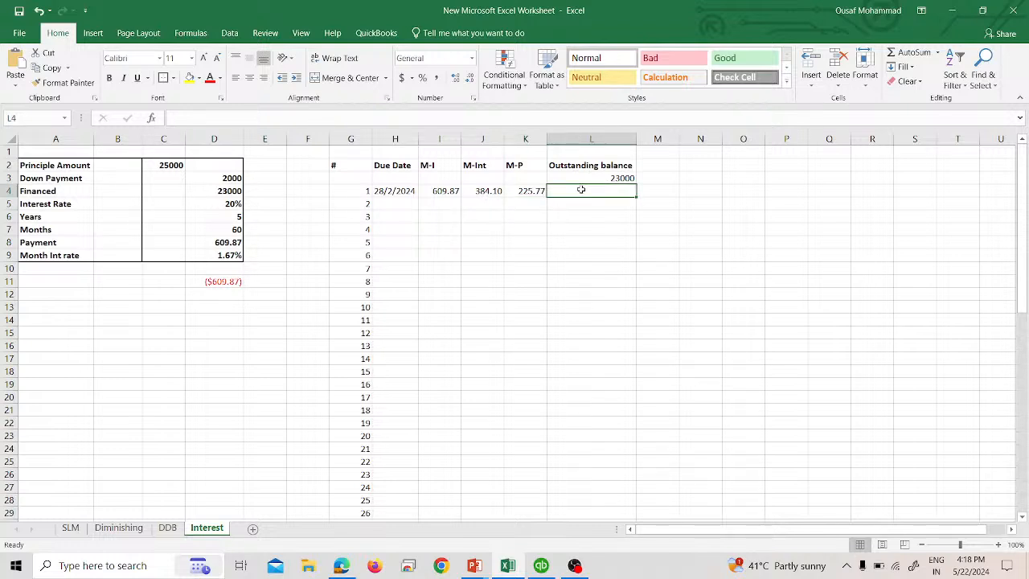
type("=")
key("Up")
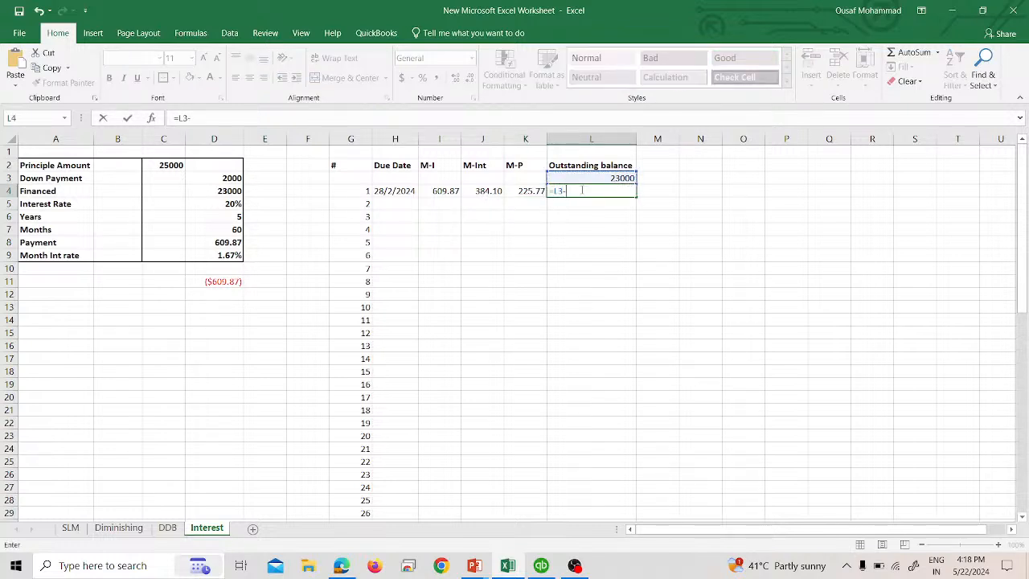
type("-")
key("Left")
key("Return")
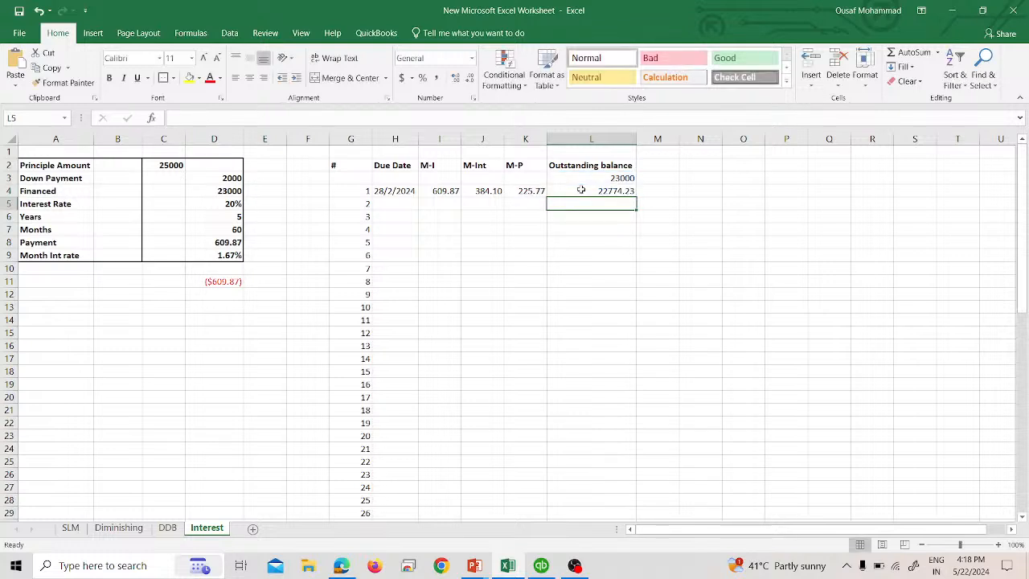
- Try copying the row 4 formulas down through row 8 and widening column K, then undo those changes
left_click(524, 191)
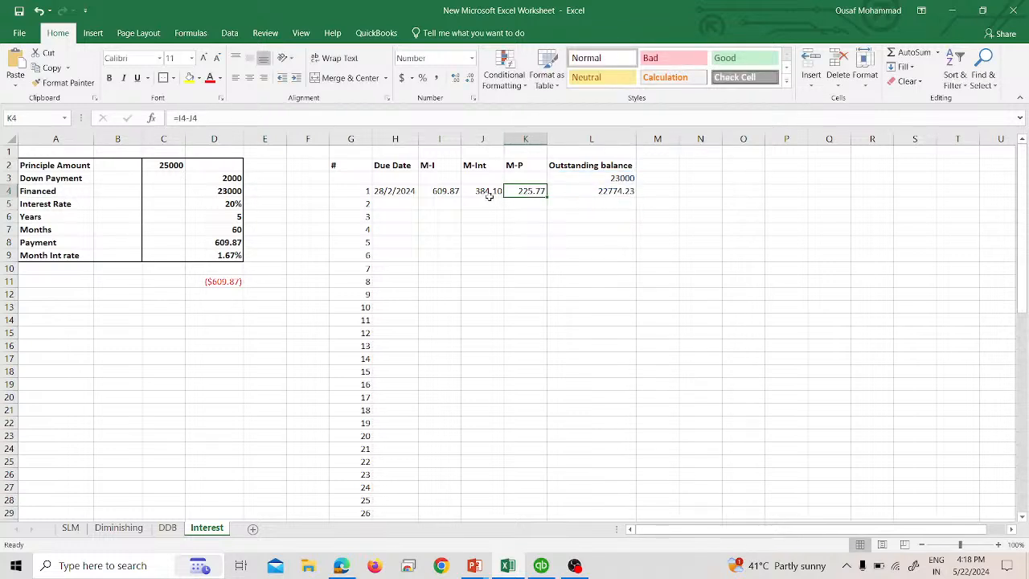
left_click_drag(433, 192, 628, 245)
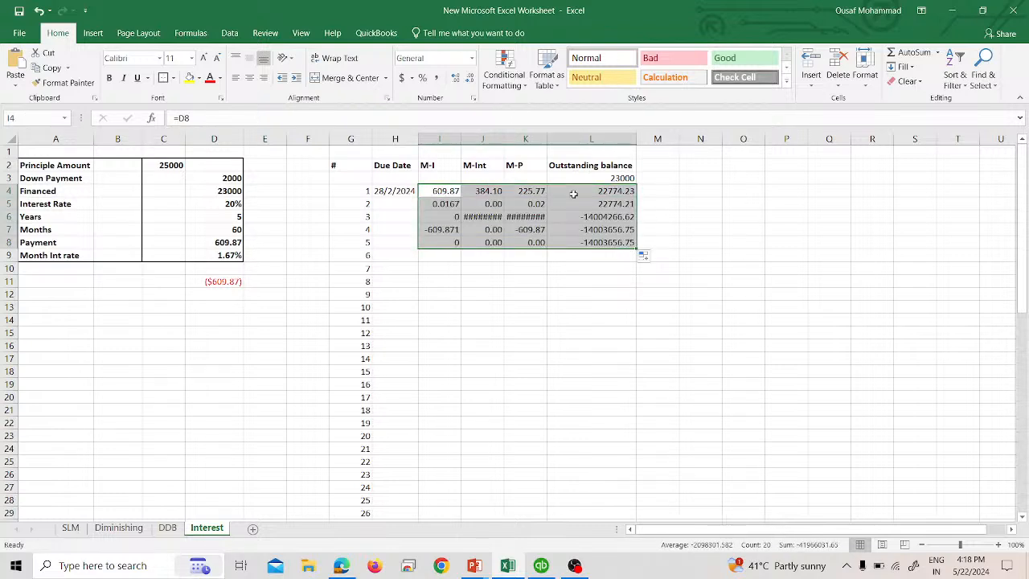
double_click(547, 138)
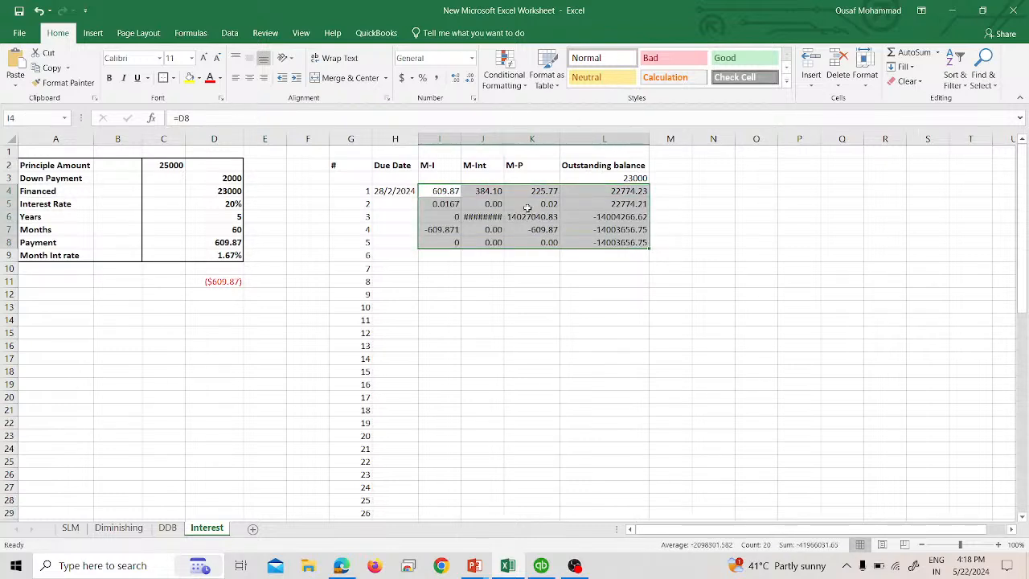
type("z")
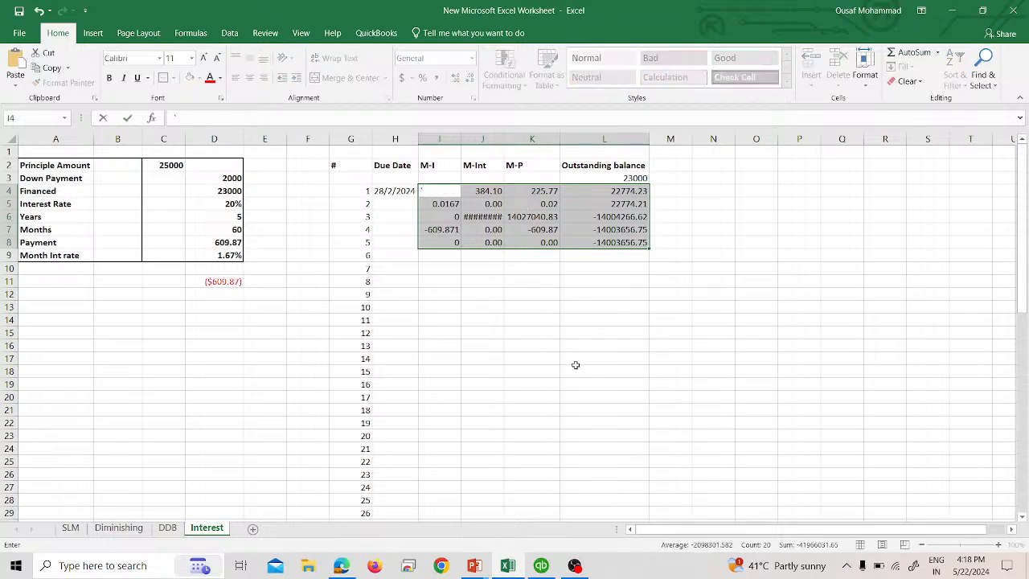
left_click(576, 367)
key("ctrl+z")
key("ctrl+z")
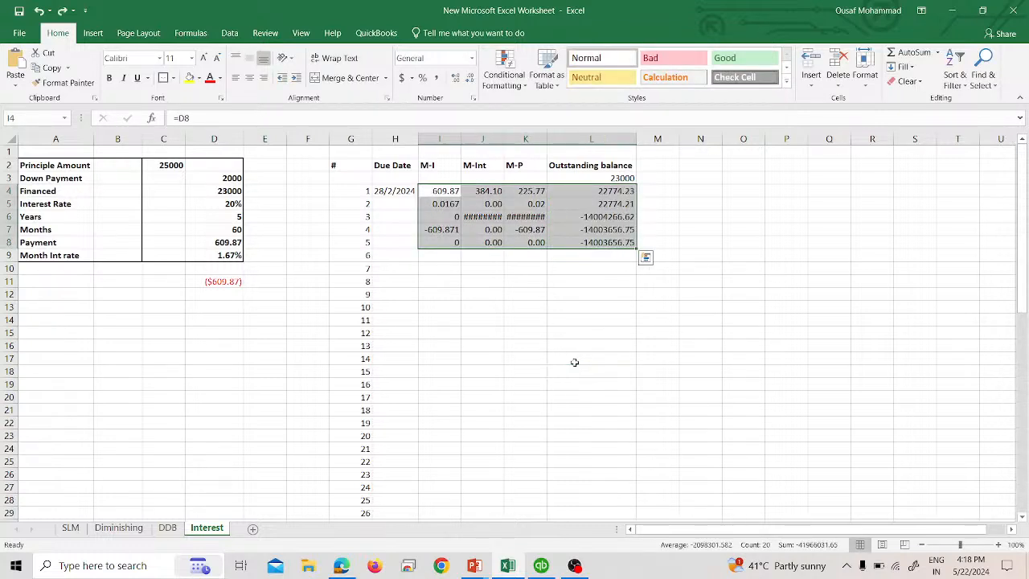
key("ctrl+z")
left_click(574, 362)
- Make the I4 formula's reference to the payment in D8 absolute
left_click(453, 191)
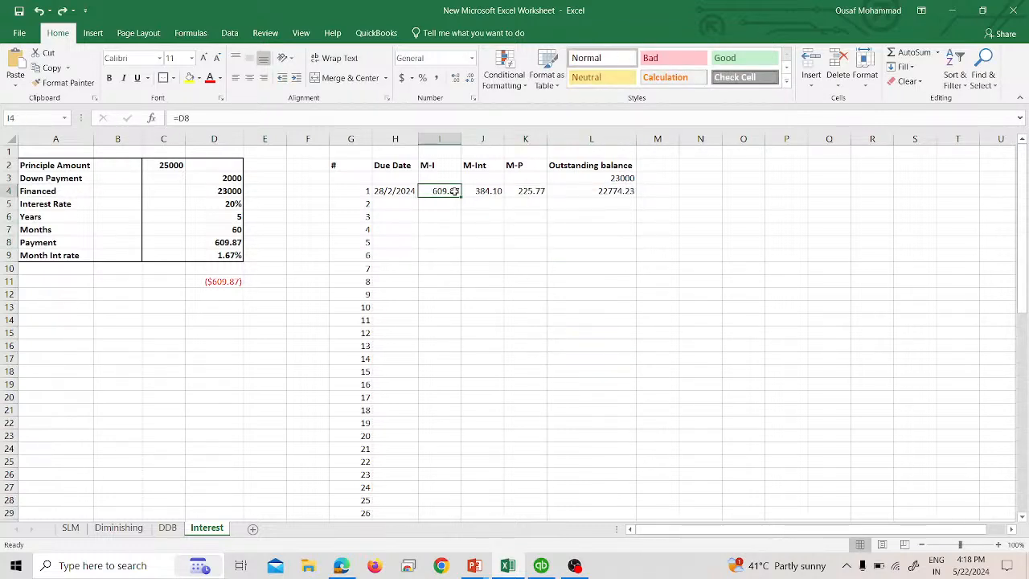
left_click(182, 118)
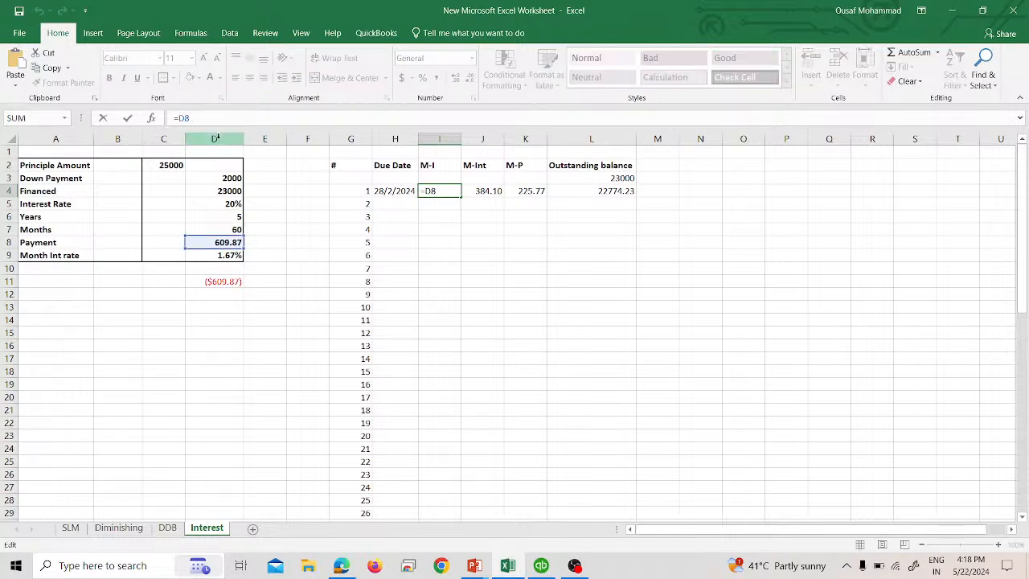
left_click(554, 293)
key("Escape")
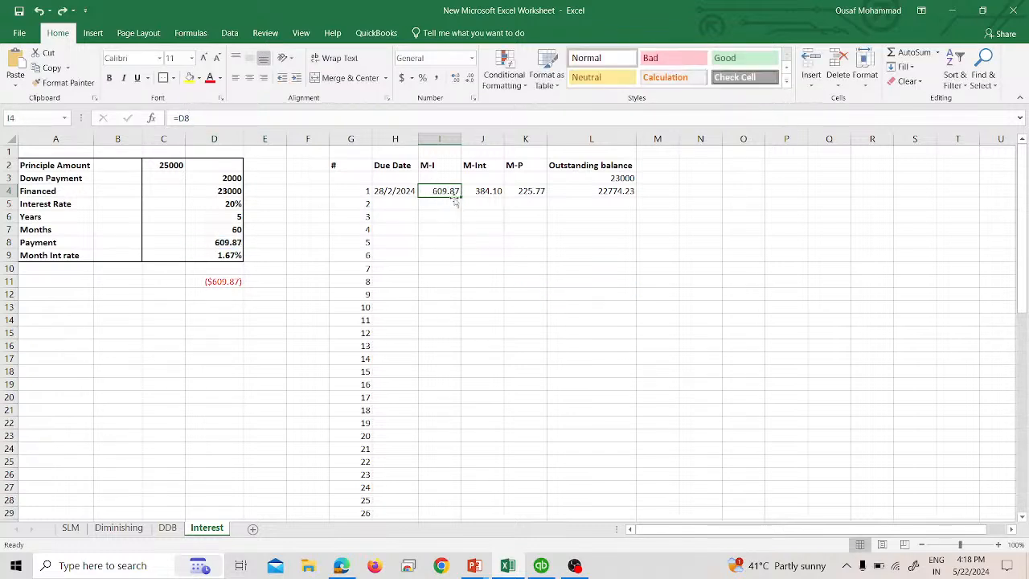
left_click(191, 121)
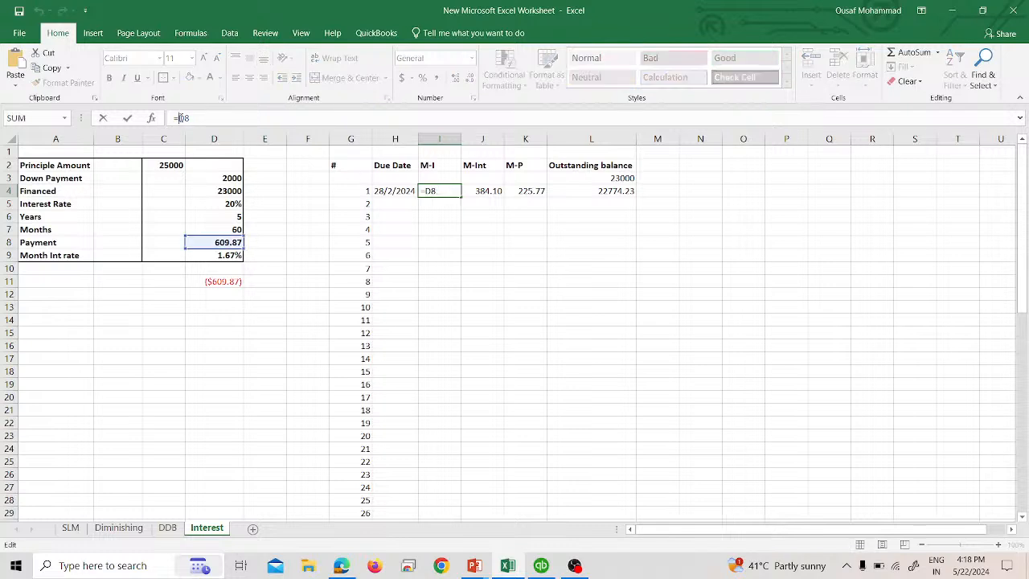
key("F4")
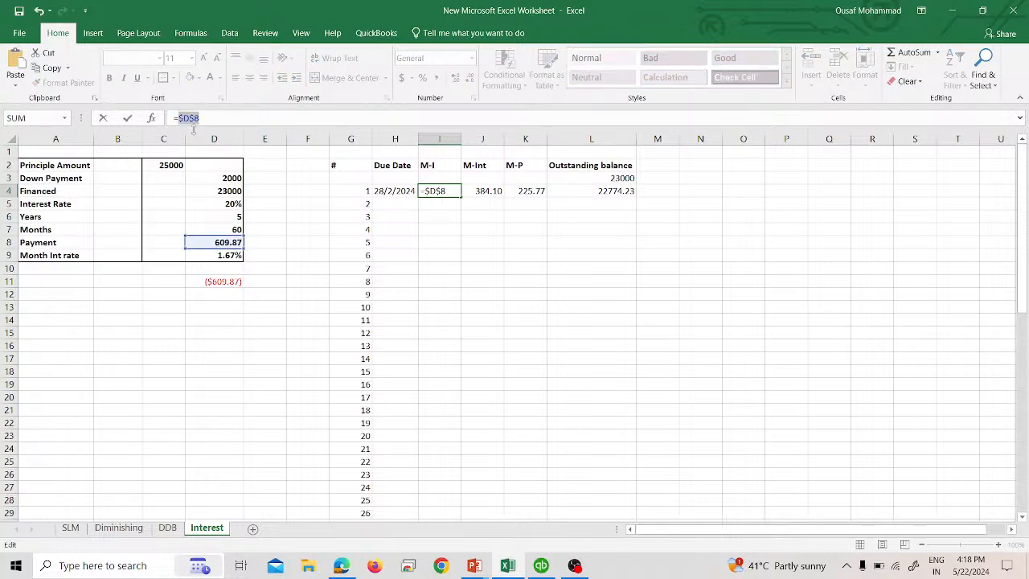
key("Return")
key("Up")
key("Down")
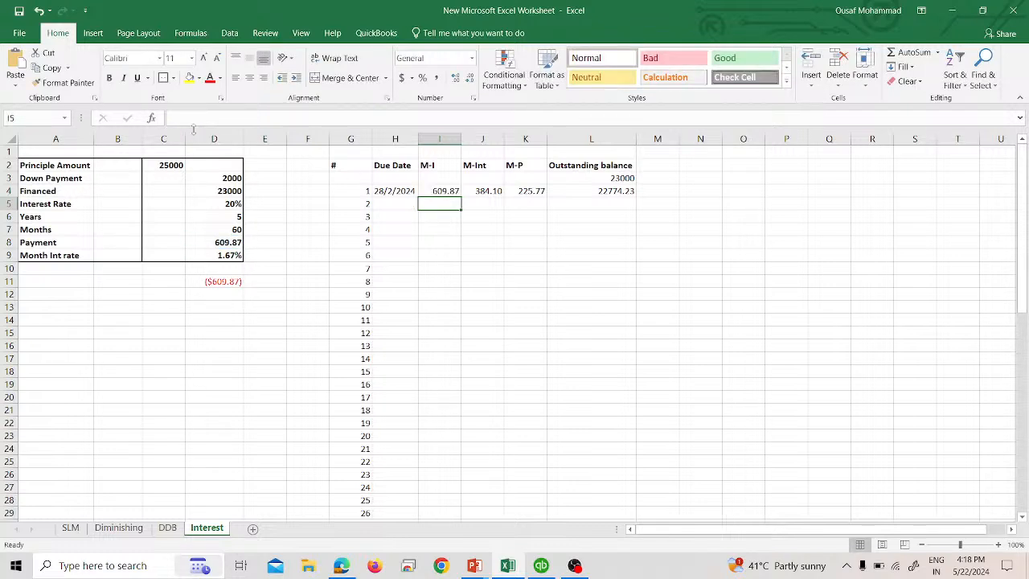
- Try copying the row 4 formulas down to row 5, then undo the copy
key("Up")
key("Right")
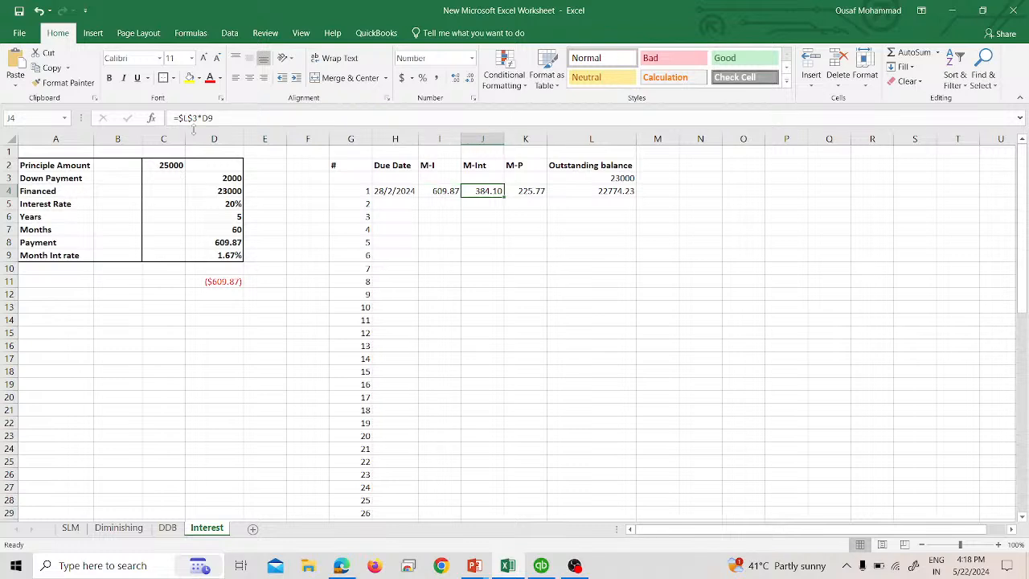
key("Right")
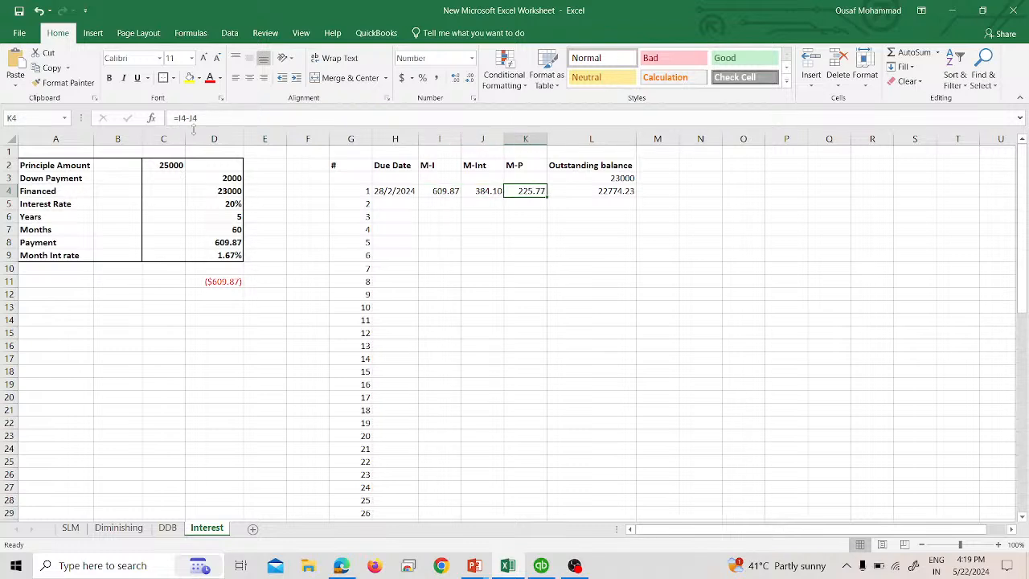
key("Left")
key("Left")
left_click_drag(431, 191, 636, 211)
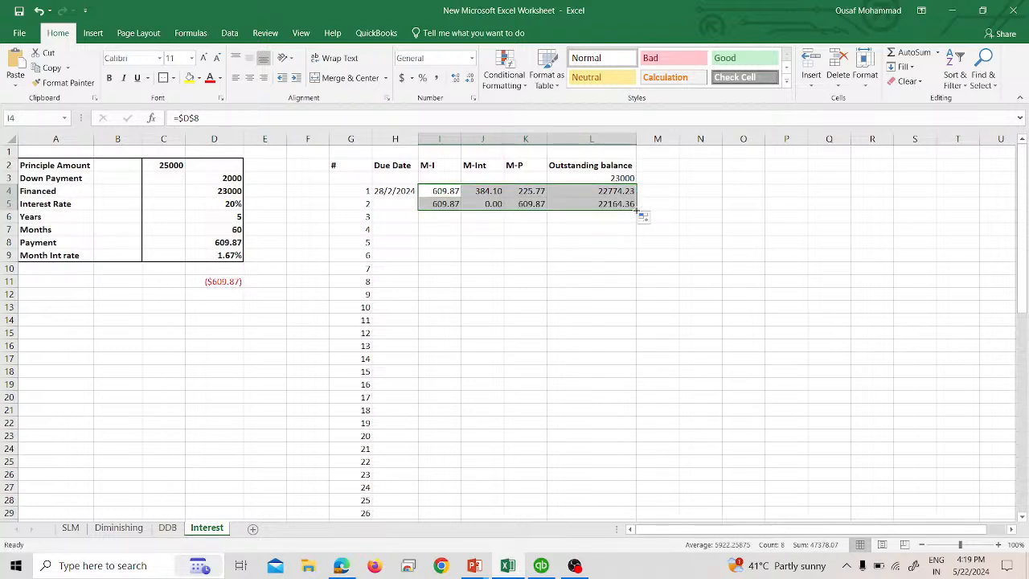
left_click(601, 230)
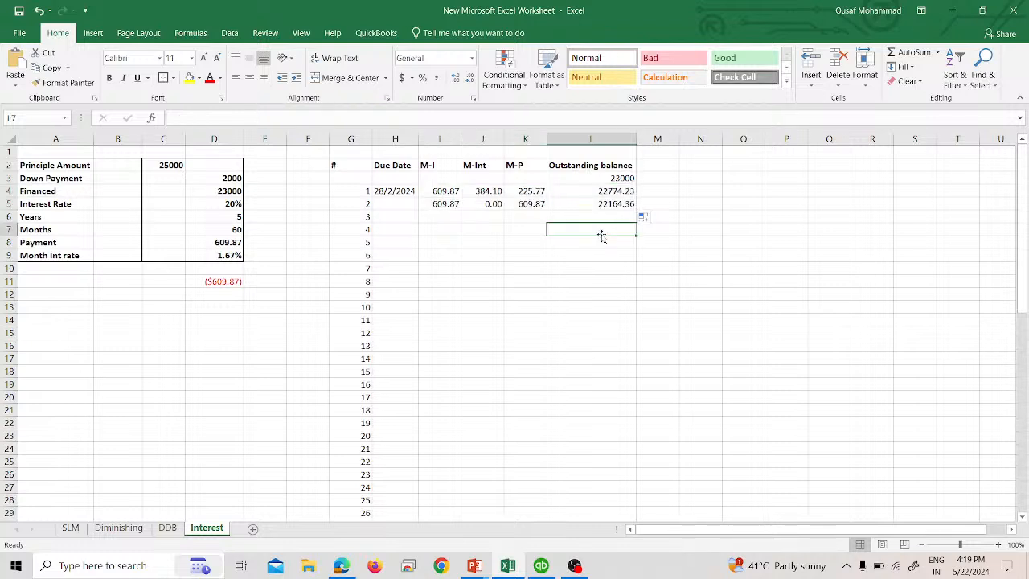
key("ctrl+z")
- Review the formulas in L4, K4, I4 and J4 of the first schedule row
left_click(606, 192)
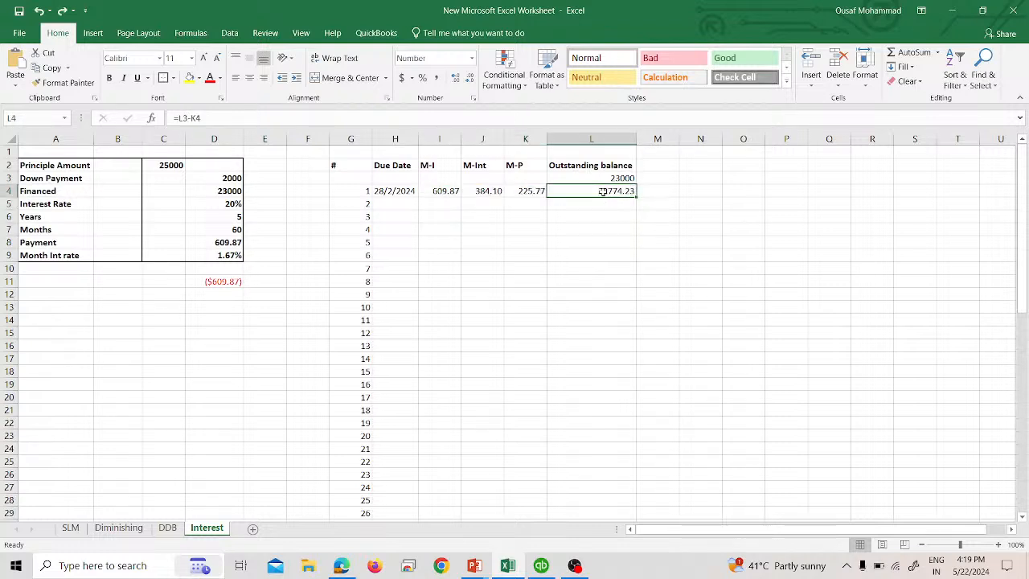
left_click(531, 187)
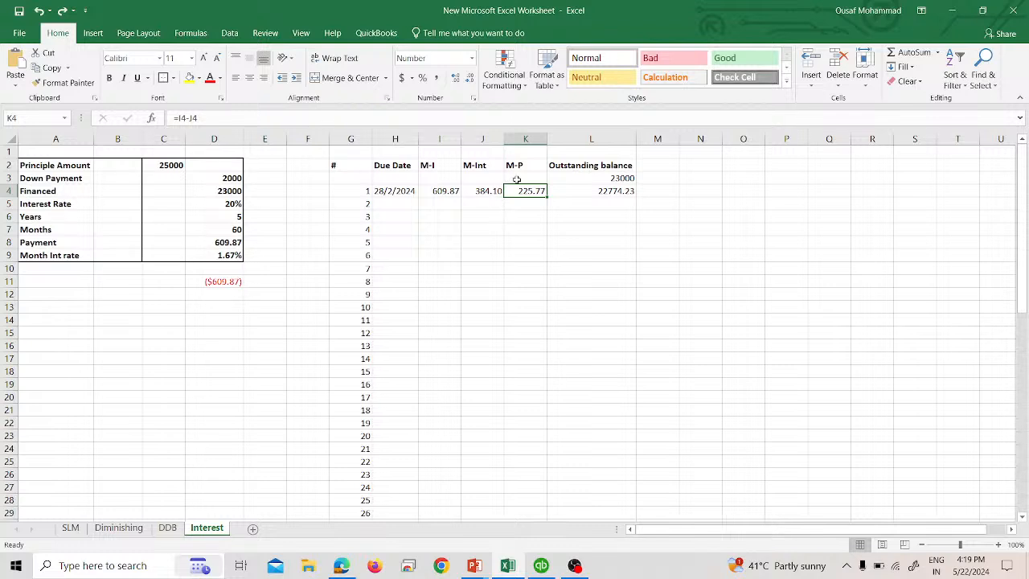
key("F2")
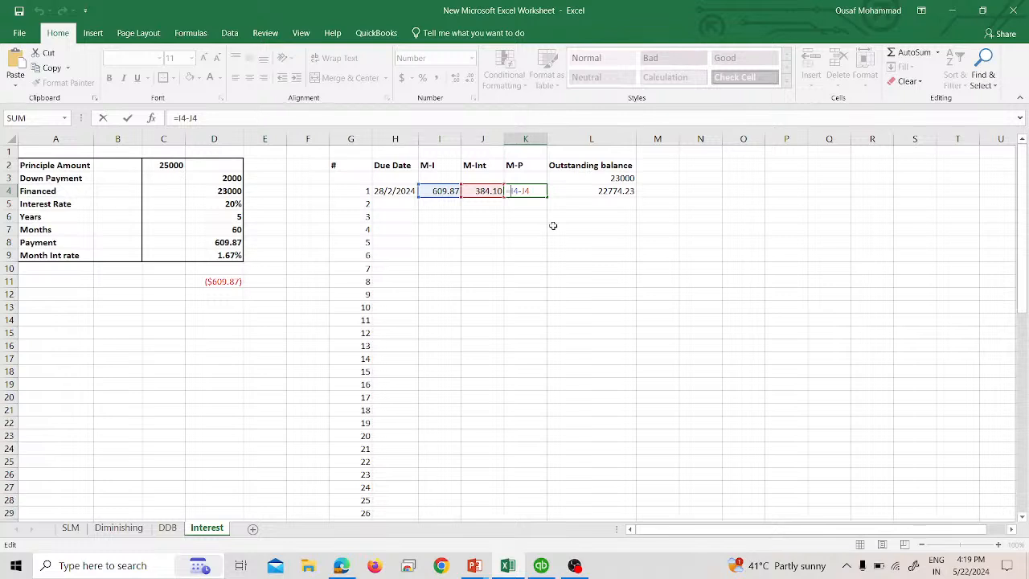
key("ctrl+Return")
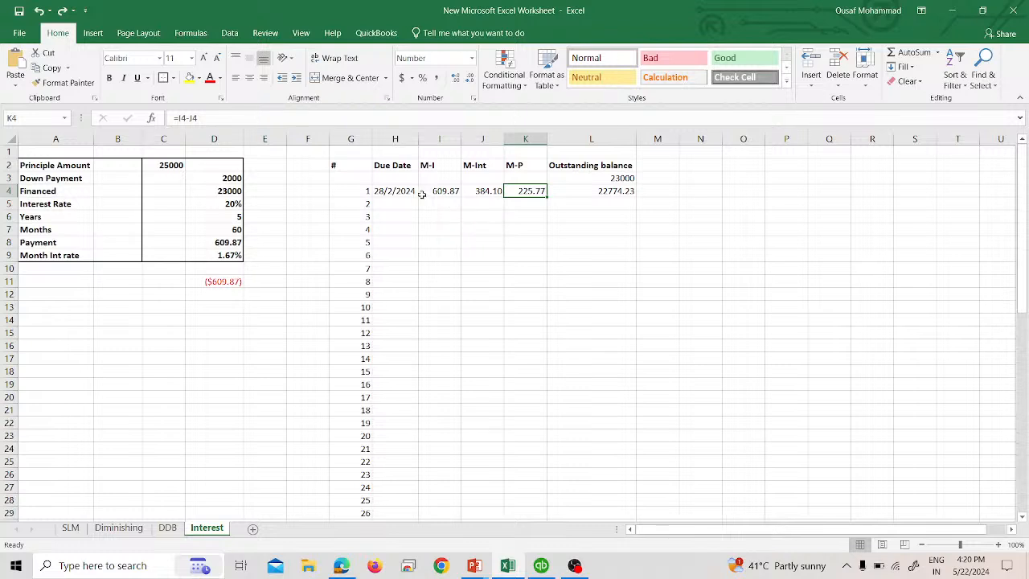
left_click(394, 192)
left_click(426, 195)
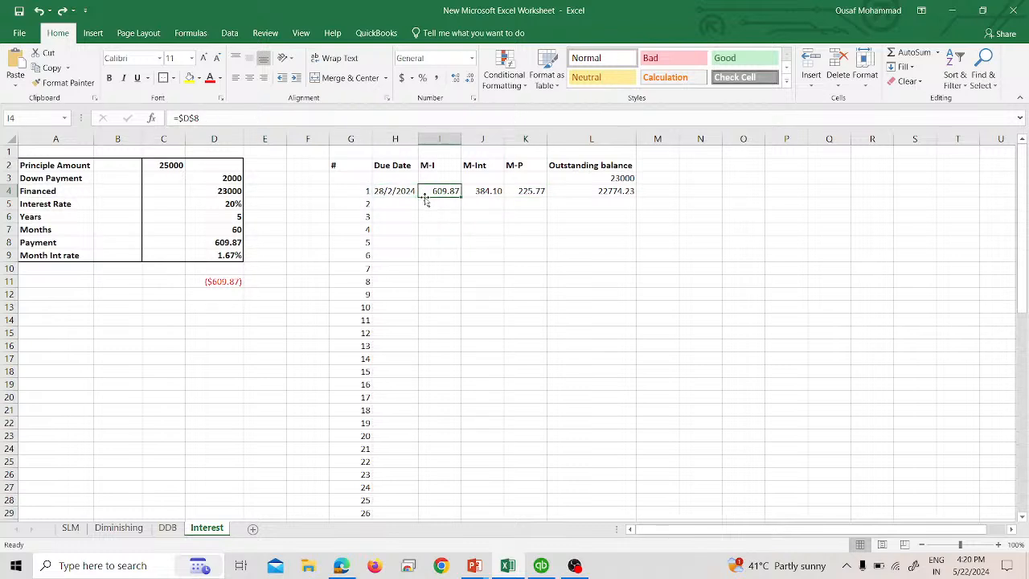
left_click(482, 193)
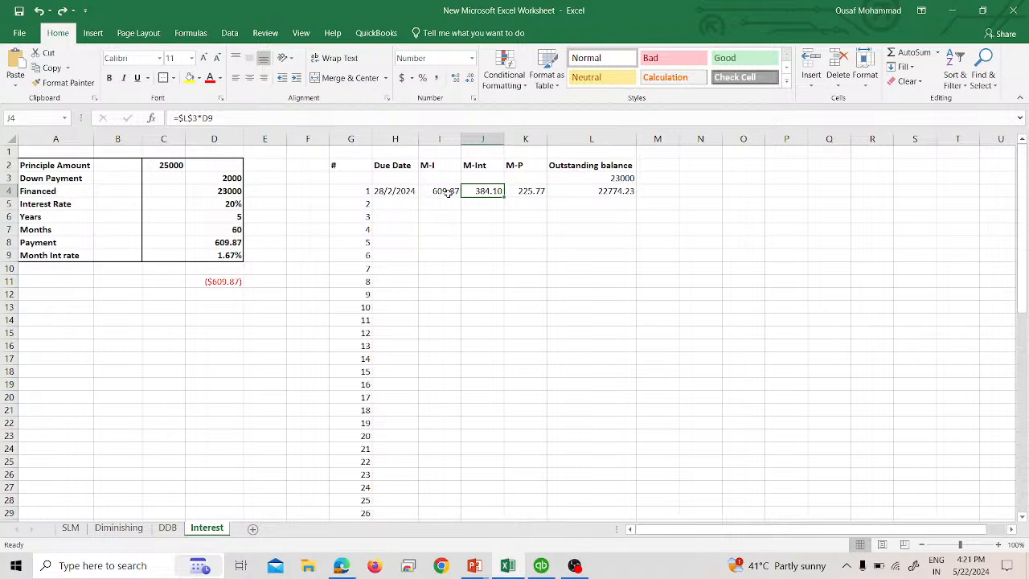
- Try filling the first schedule row's formulas down through row 20, then undo the fill
left_click_drag(446, 193, 606, 197)
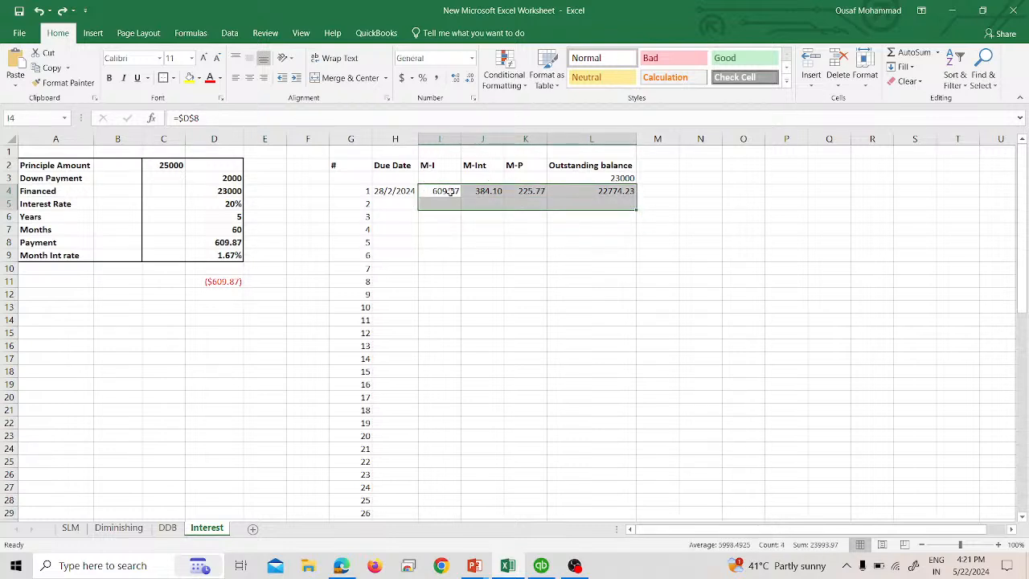
left_click_drag(437, 193, 620, 200)
left_click(645, 202)
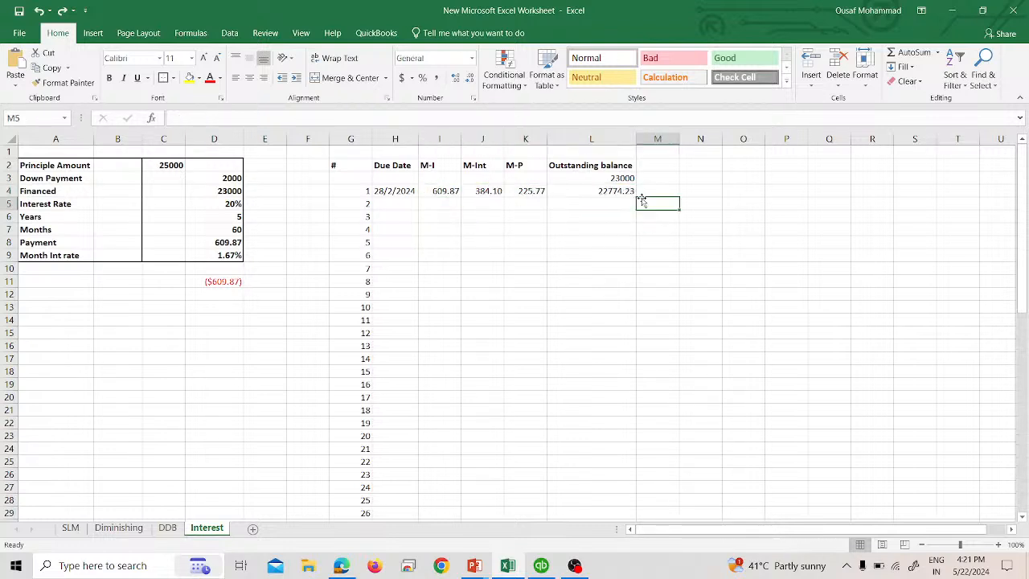
left_click_drag(445, 192, 635, 404)
left_click(592, 356)
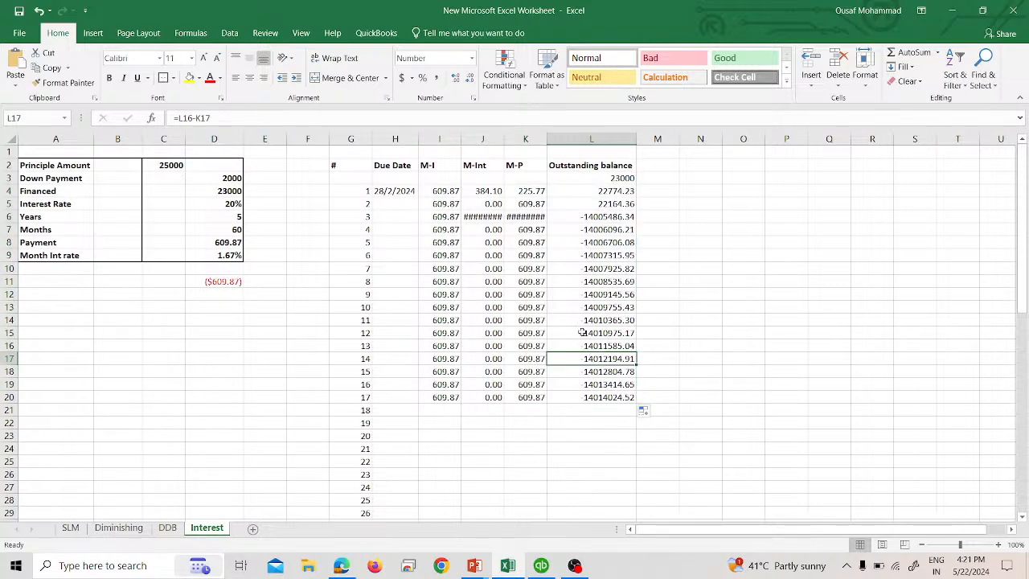
key("ctrl+z")
key("ctrl+z")
key("ctrl+z")
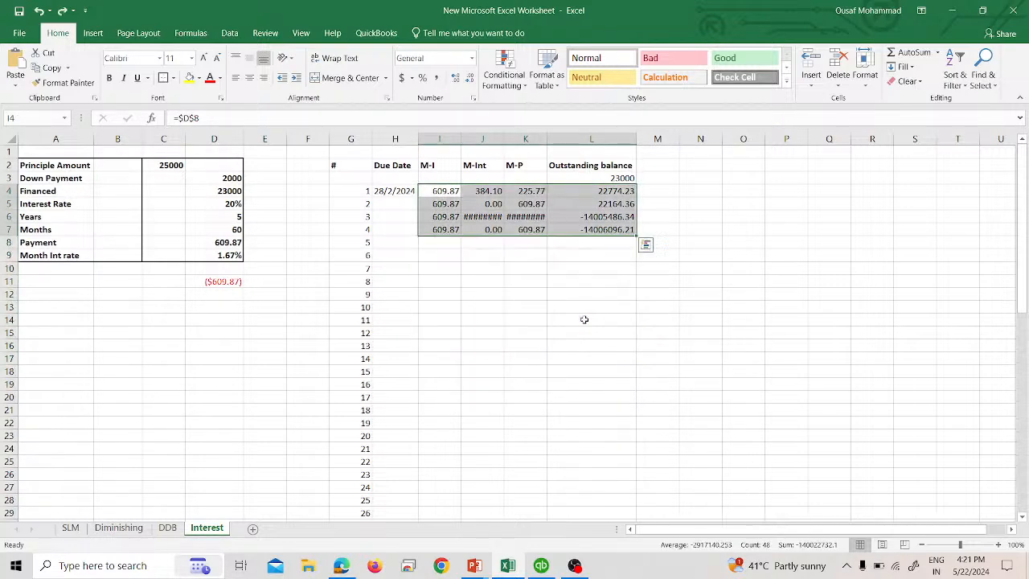
left_click(510, 244)
left_click(495, 191)
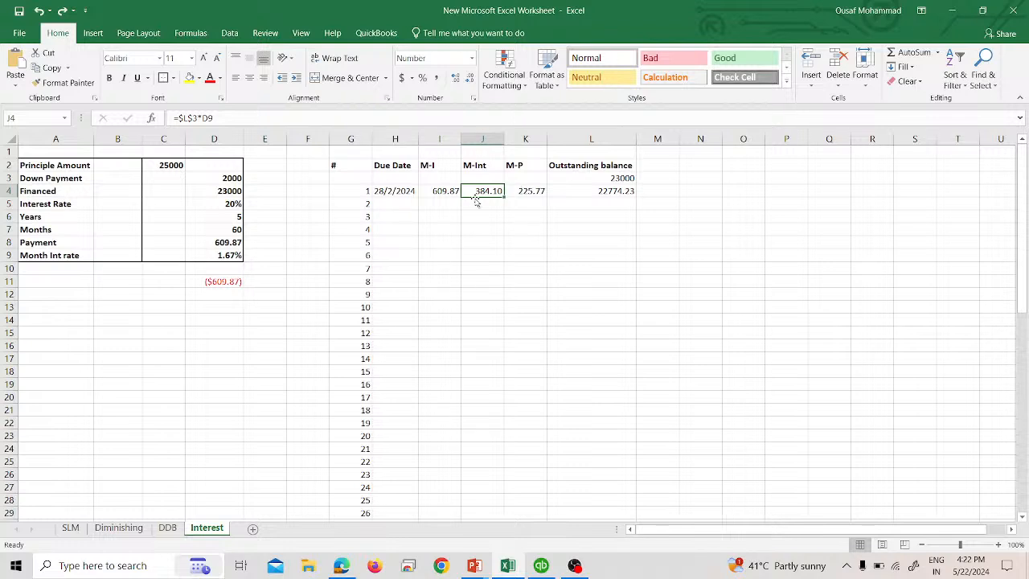
left_click(556, 205)
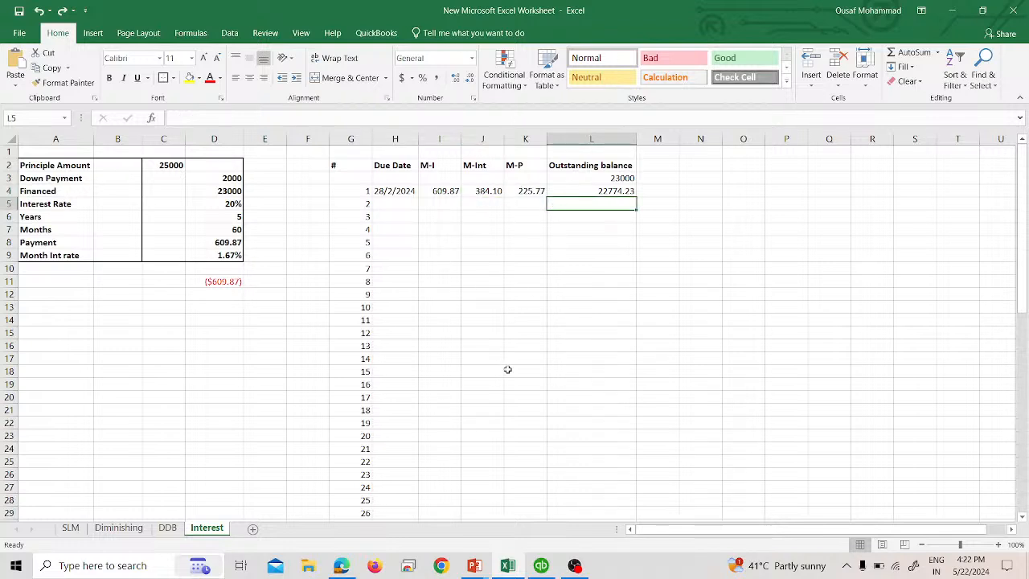
- Switch to QuickBooks and start a check from Citi Bank Las Vegas dated 02/29/2024
left_click(541, 566)
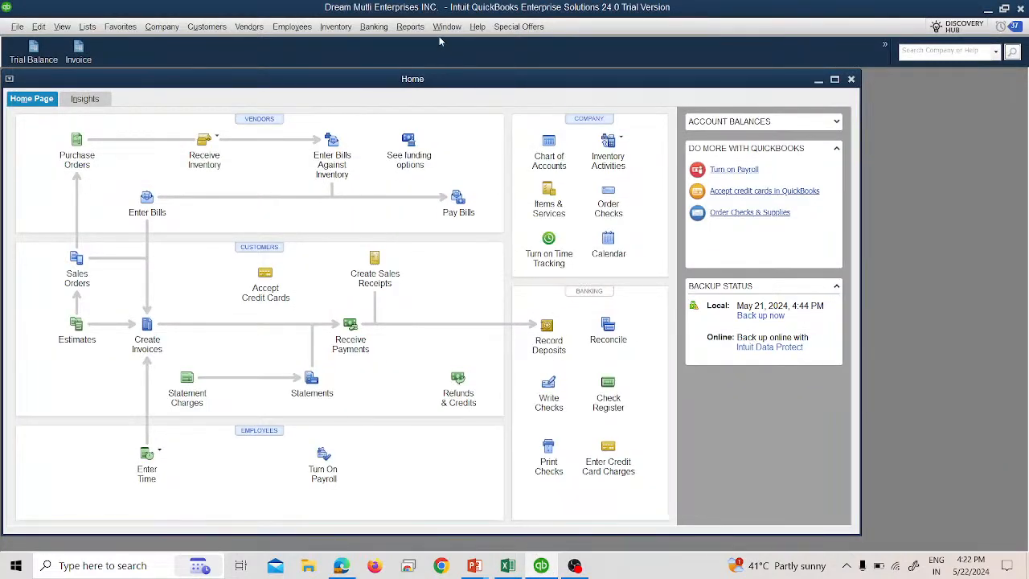
left_click(376, 29)
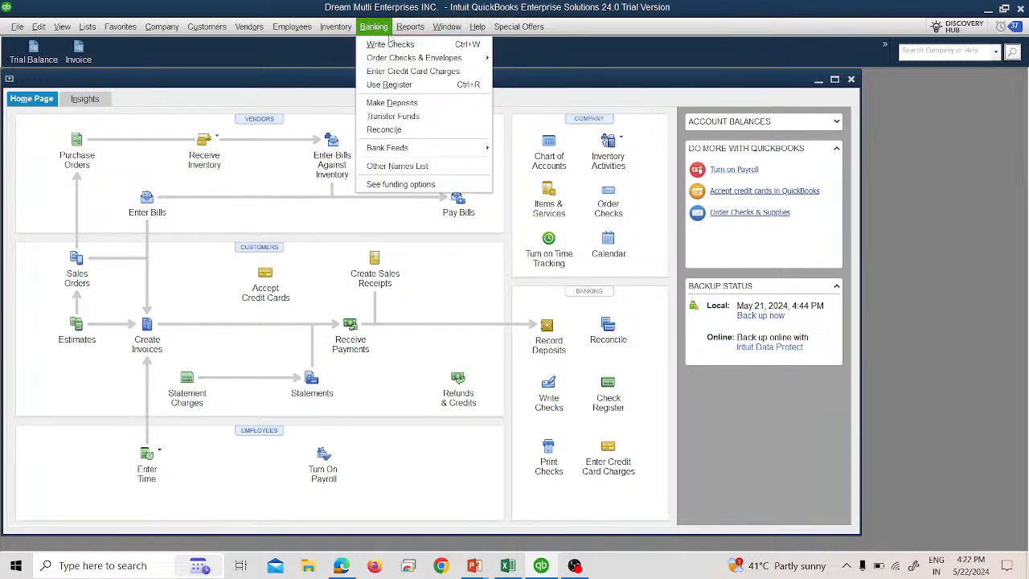
left_click(393, 44)
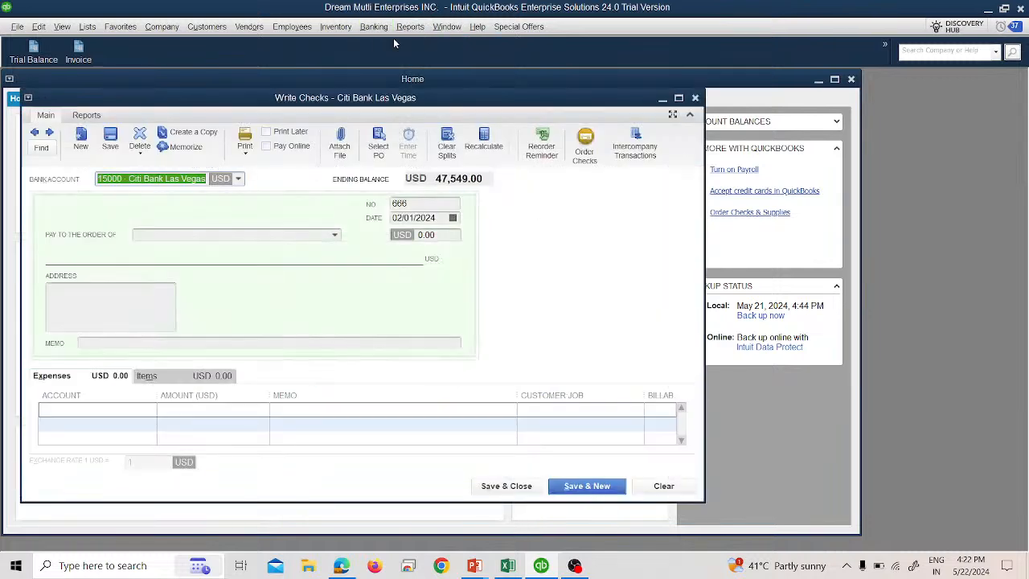
left_click(452, 222)
left_click(453, 219)
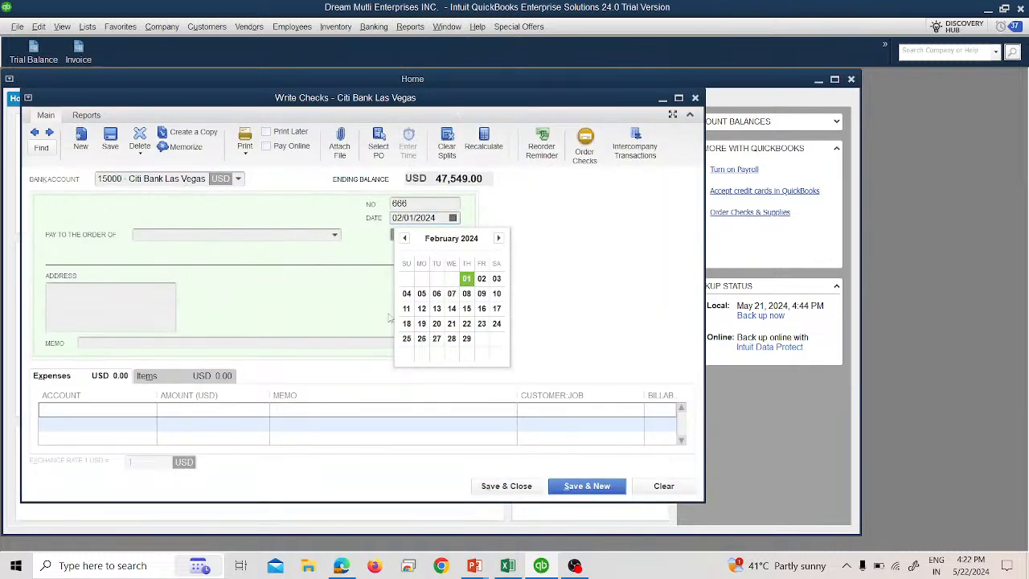
left_click(464, 342)
key("Tab")
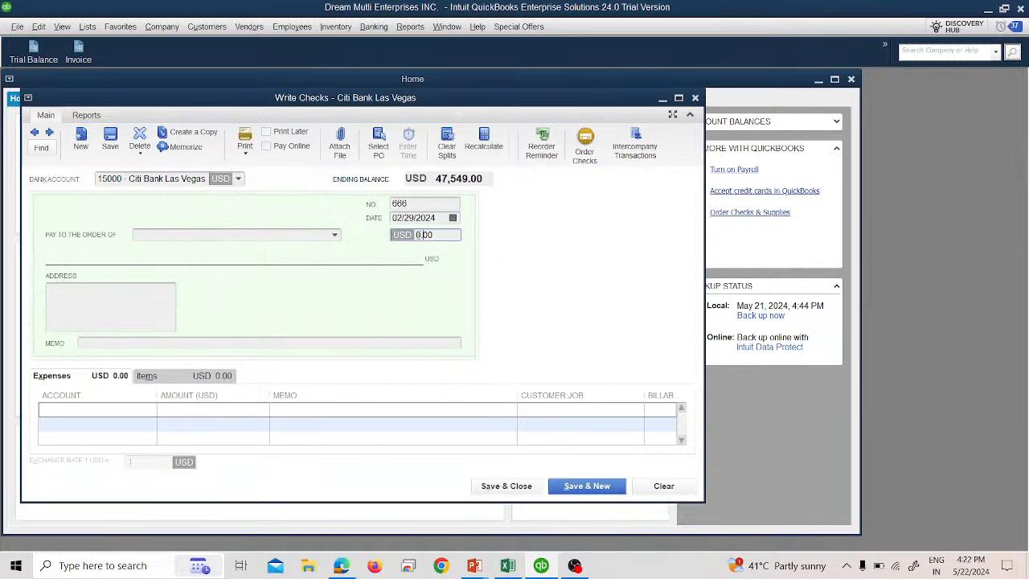
- Enter the check amount of 609.87
key("alt+Tab")
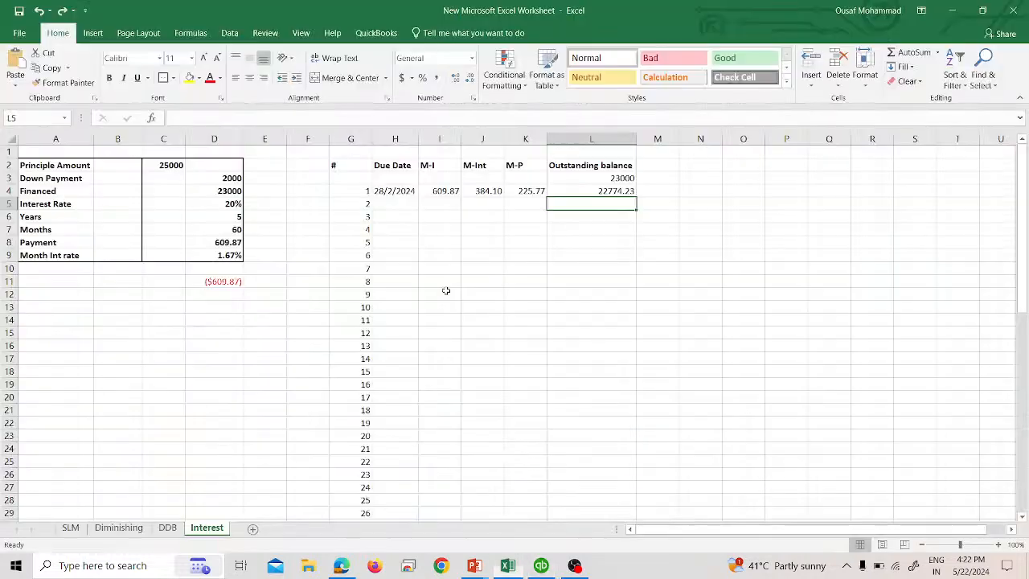
key("alt+Tab")
type("609")
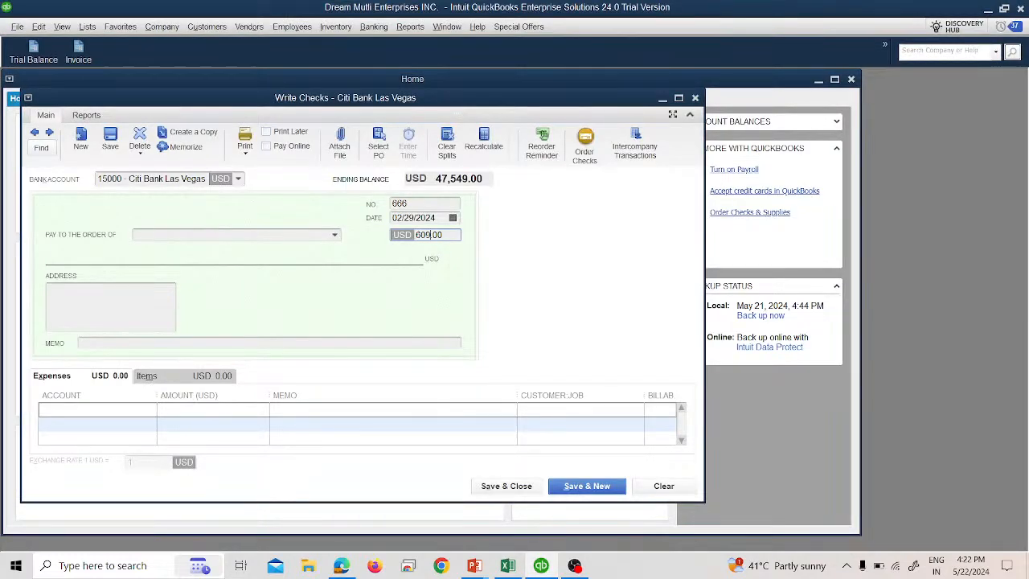
type(".87")
key("BackSpace")
key("BackSpace")
type("87")
key("Tab")
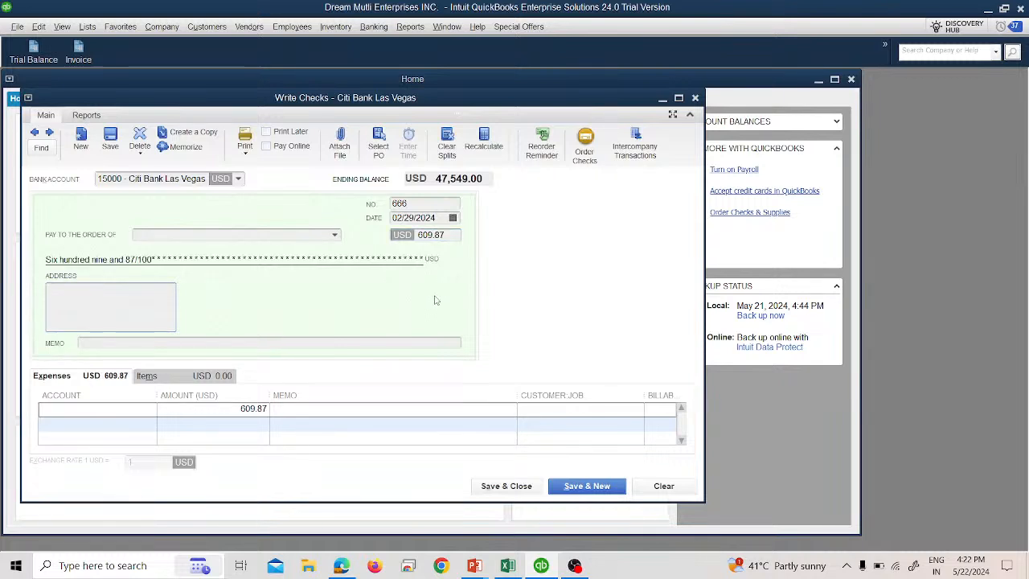
- Select Auto Loan Company as payee and clear the prefilled account on the second expense line
left_click(333, 235)
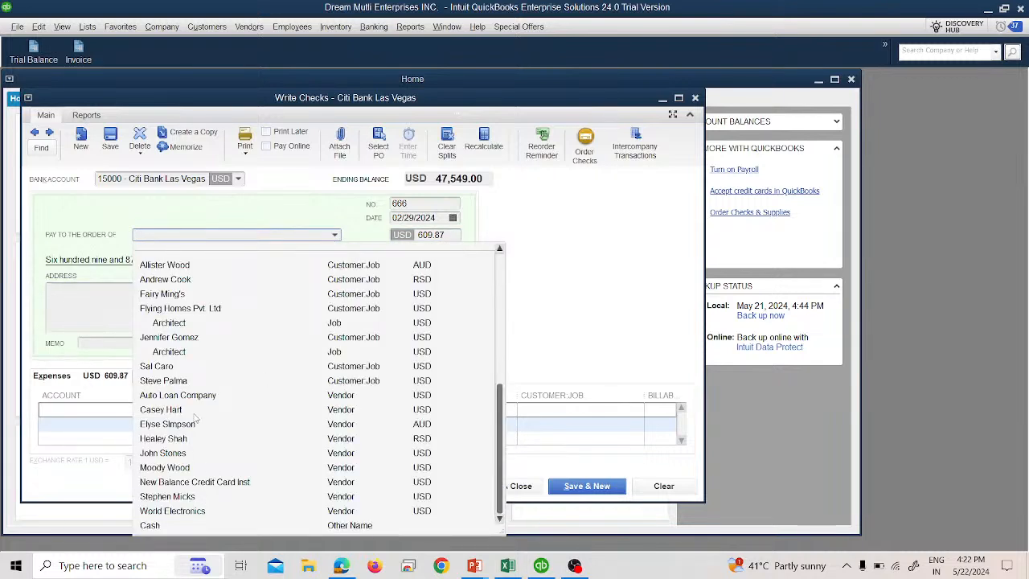
left_click(197, 397)
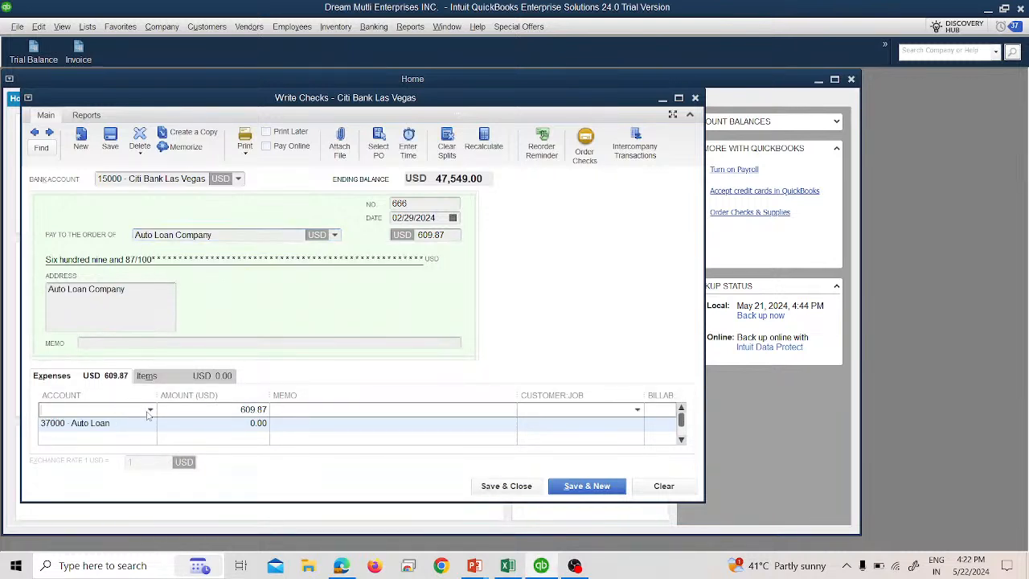
left_click(144, 424)
key("BackSpace")
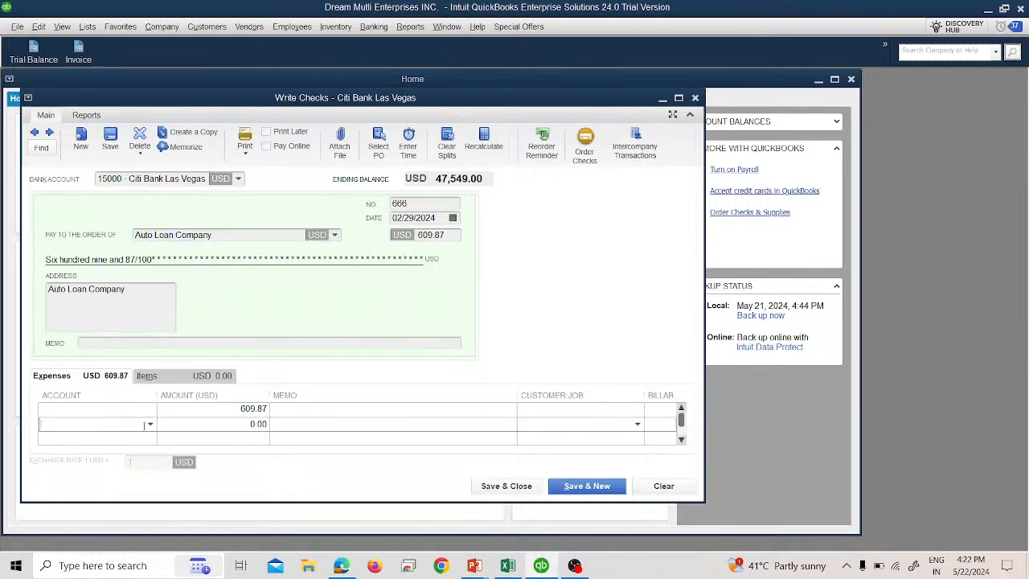
- Assign the first expense line to the 37000 · Auto Loan account
left_click(144, 411)
left_click(151, 411)
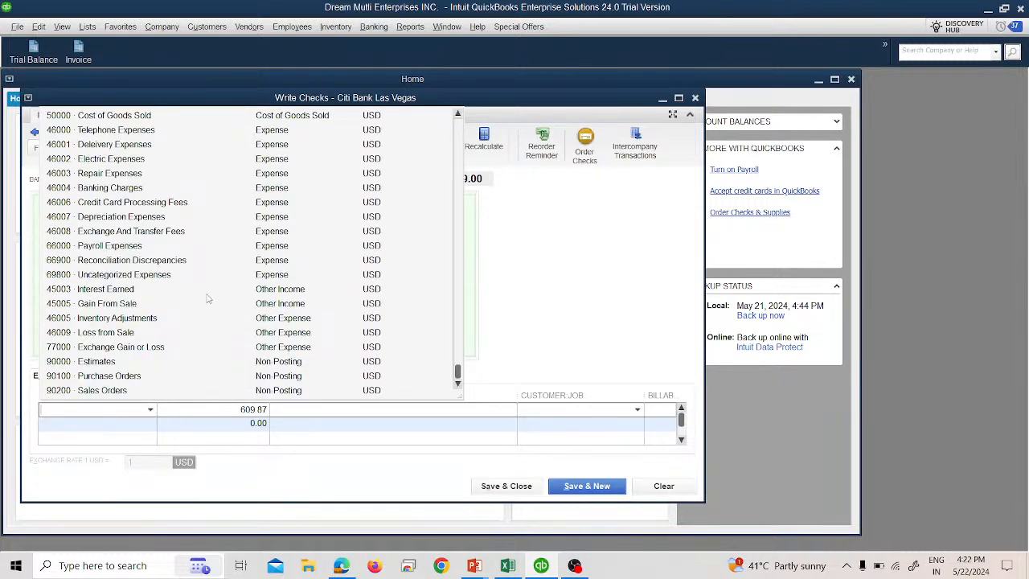
scroll(209, 299, "up", 6)
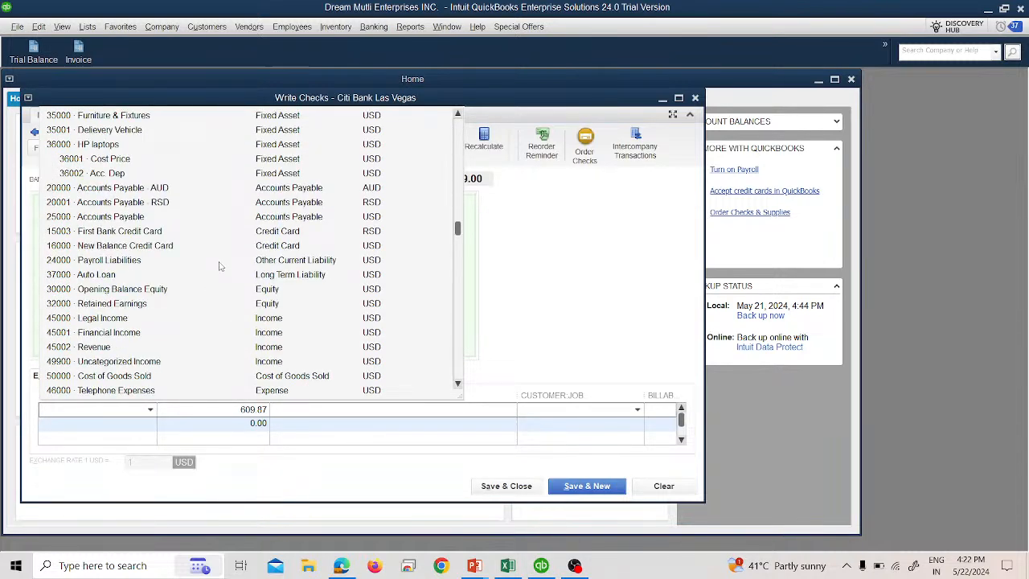
scroll(219, 268, "up", 4)
scroll(221, 269, "down", 2)
scroll(218, 268, "down", 2)
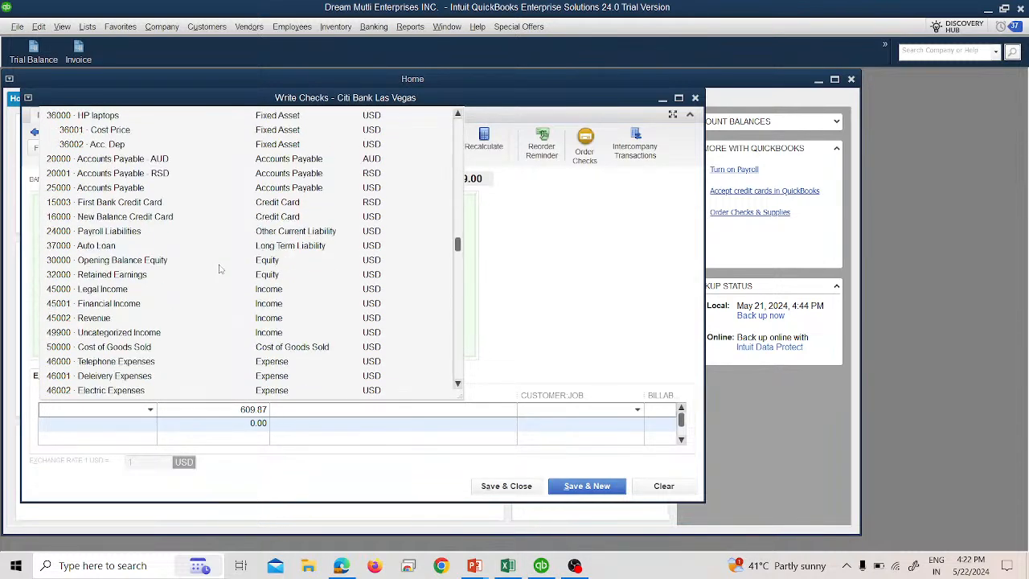
left_click(196, 246)
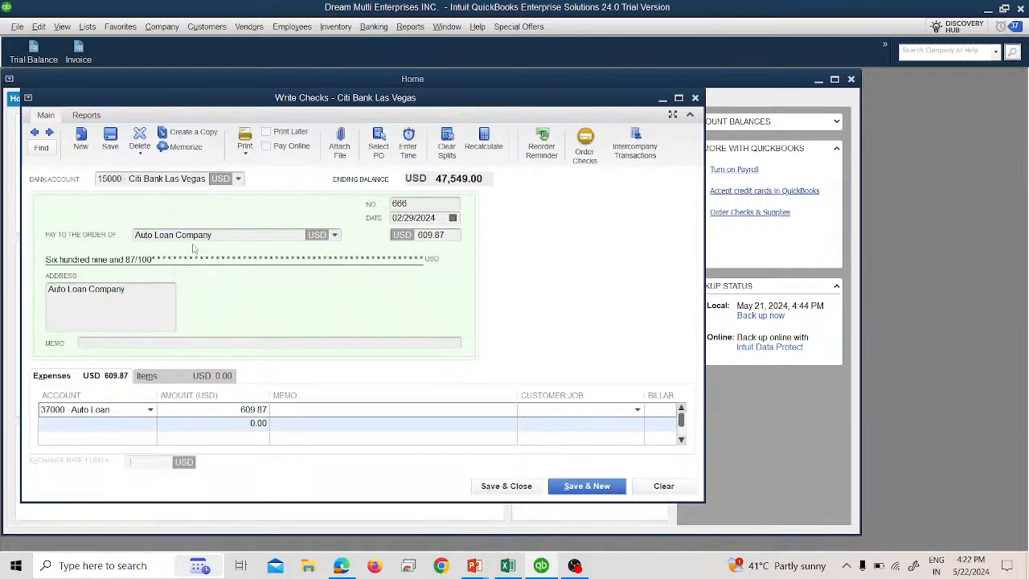
- Set the Auto Loan expense line amount to 225.77
double_click(253, 410)
left_click(253, 410)
double_click(254, 410)
key("alt+Tab")
key("alt+Tab")
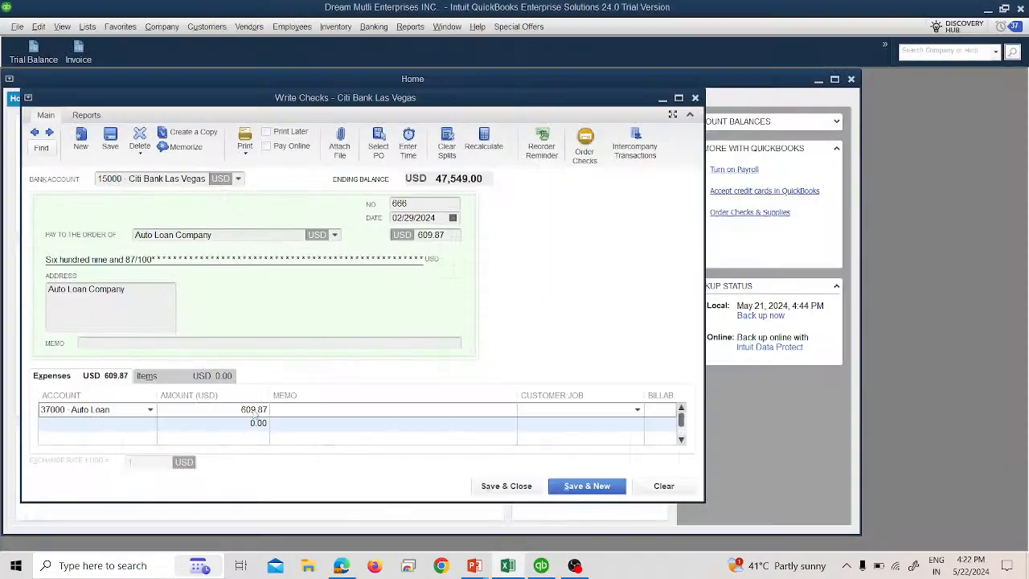
type("2250")
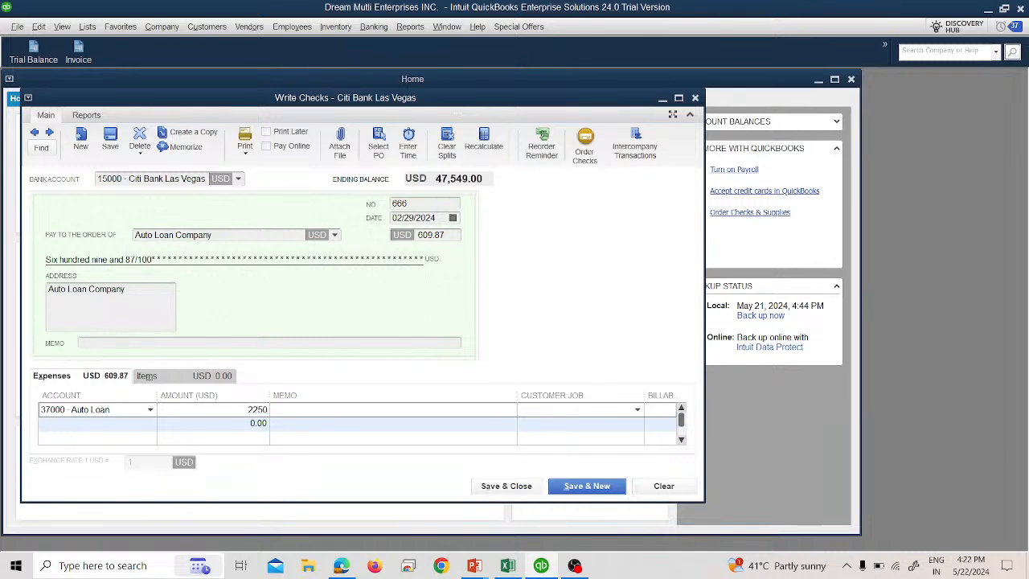
key("BackSpace")
type(".77")
key("Tab")
- Start adding a new Expense account from the second expense line's account list
left_click(137, 424)
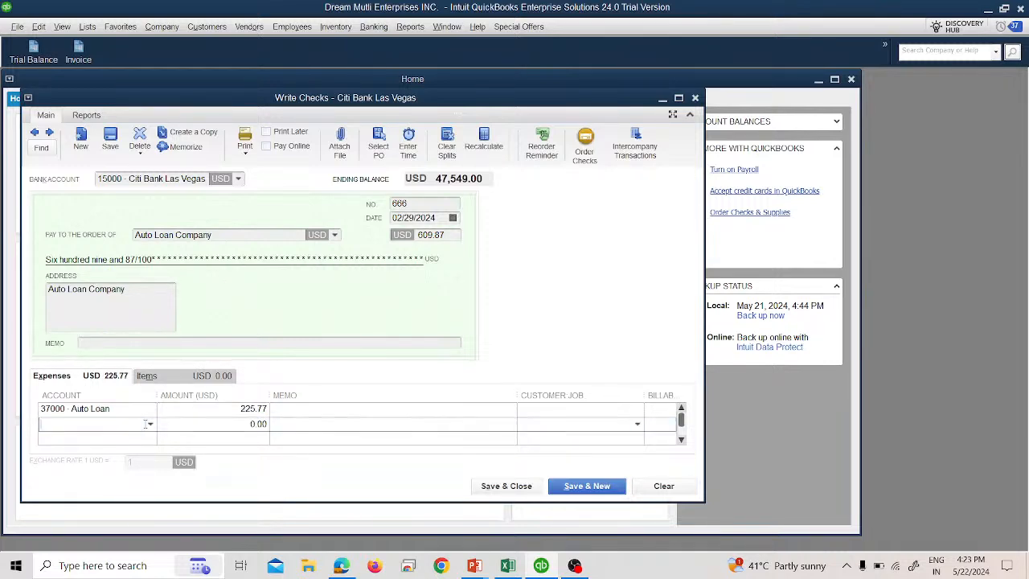
left_click(149, 424)
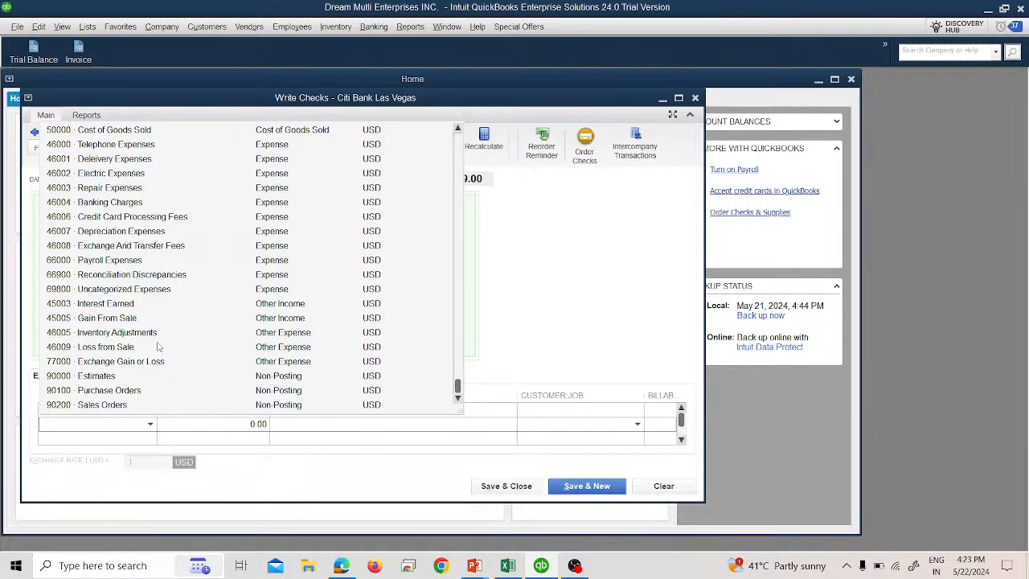
scroll(158, 346, "up", 1)
scroll(158, 347, "up", 1)
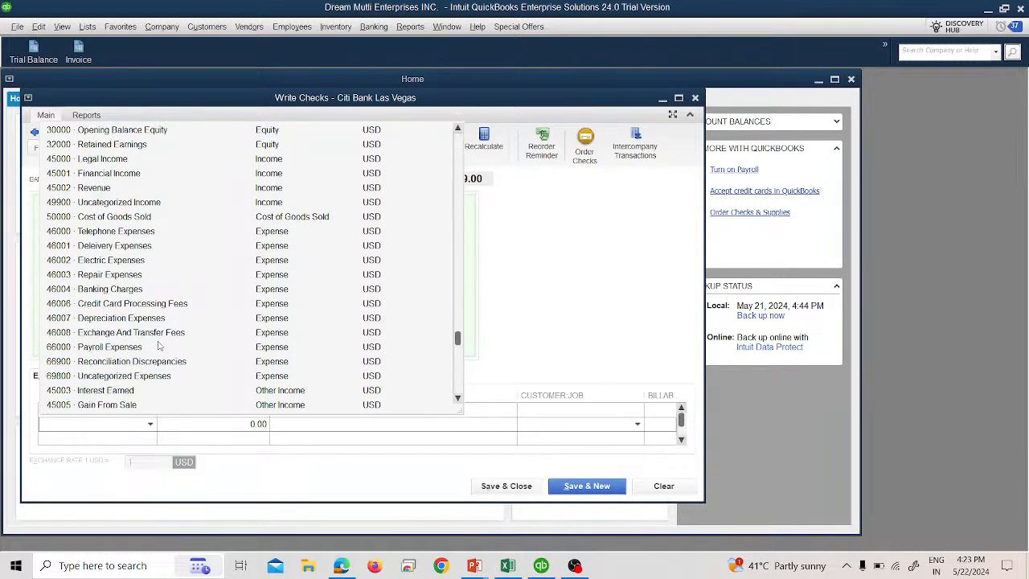
scroll(149, 308, "up", 4)
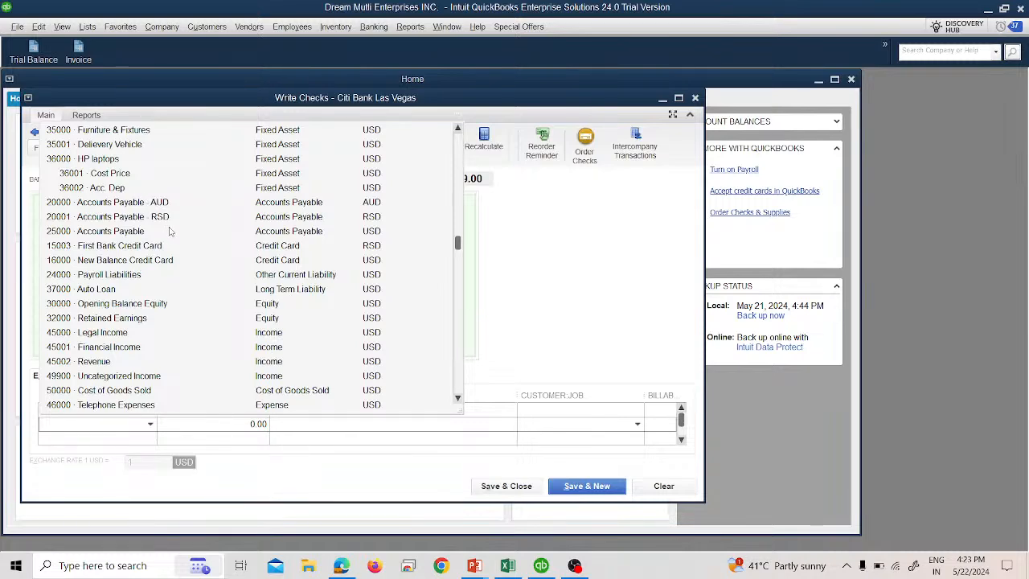
scroll(169, 231, "up", 5)
left_click(80, 130)
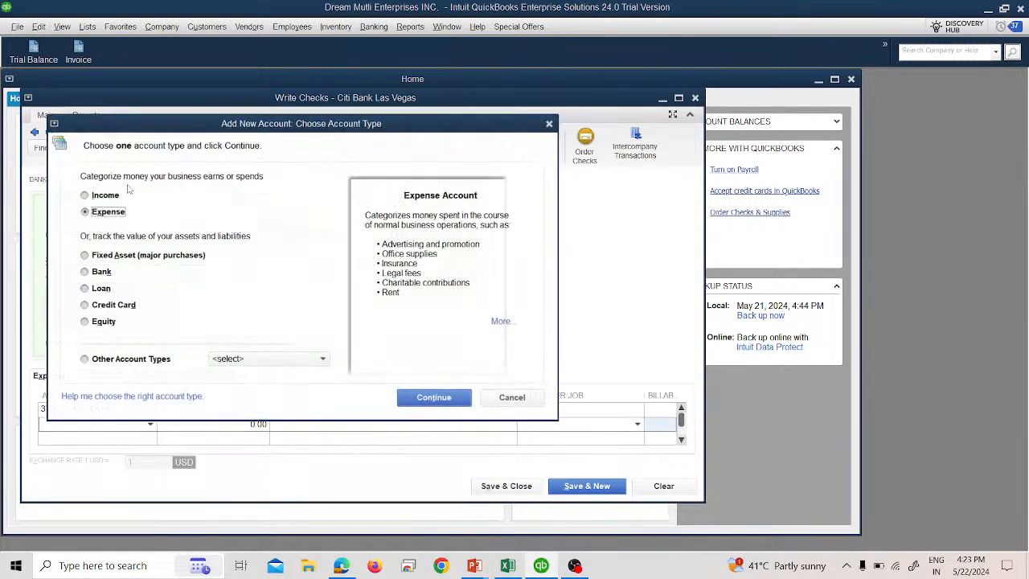
left_click(434, 398)
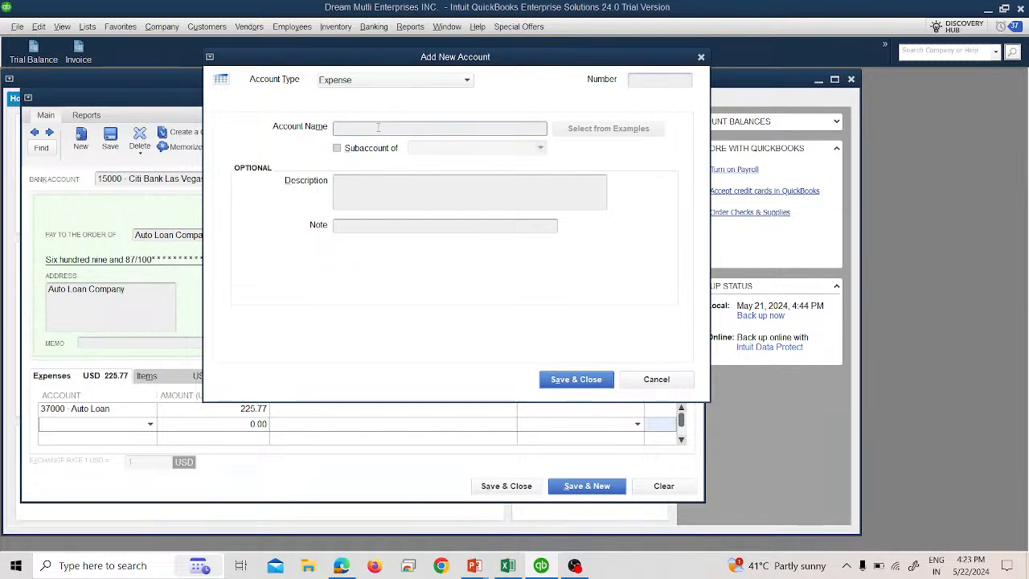
- Name the new account Interest Expenses with number 46010 and save it
type("Interest Expenses")
left_click(660, 81)
type("46")
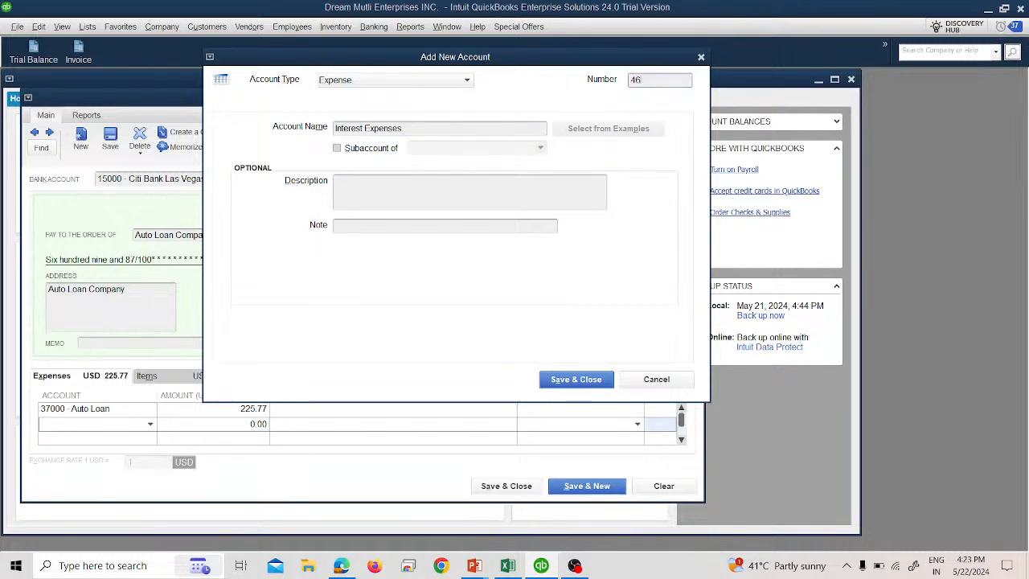
type("010")
left_click(572, 380)
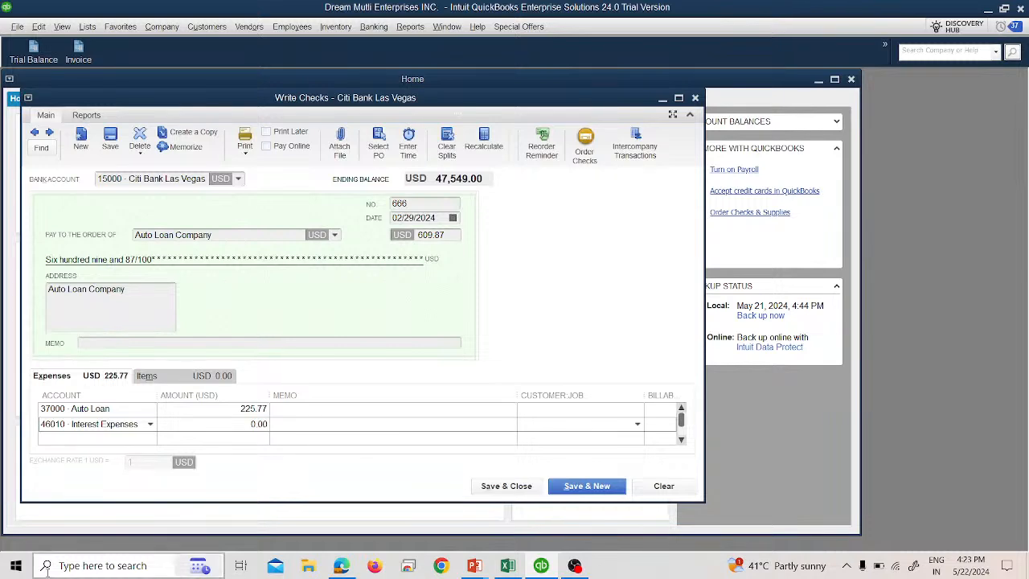
- Set the Interest Expenses line amount to 384.10
key("alt+Tab")
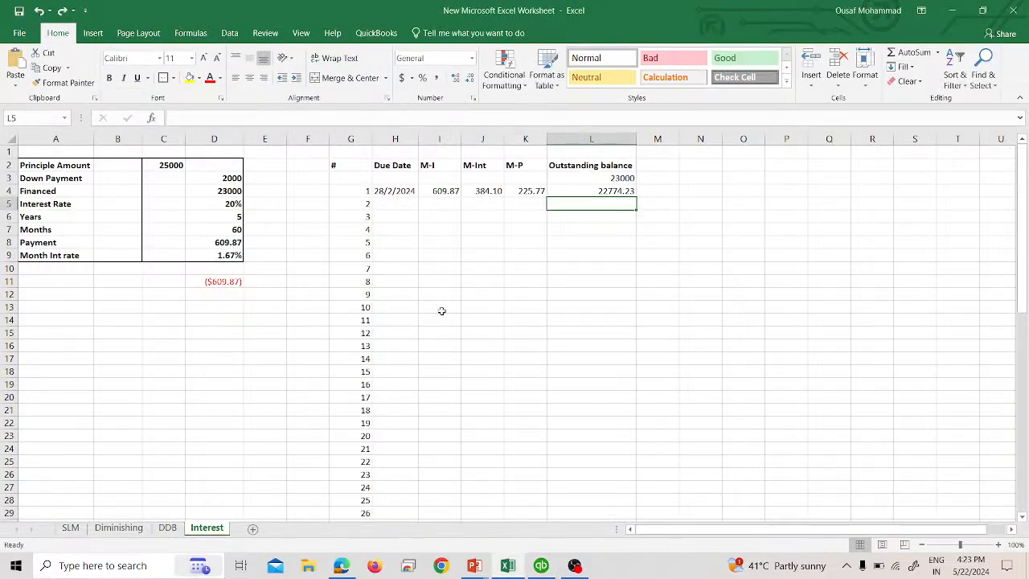
key("alt+Tab")
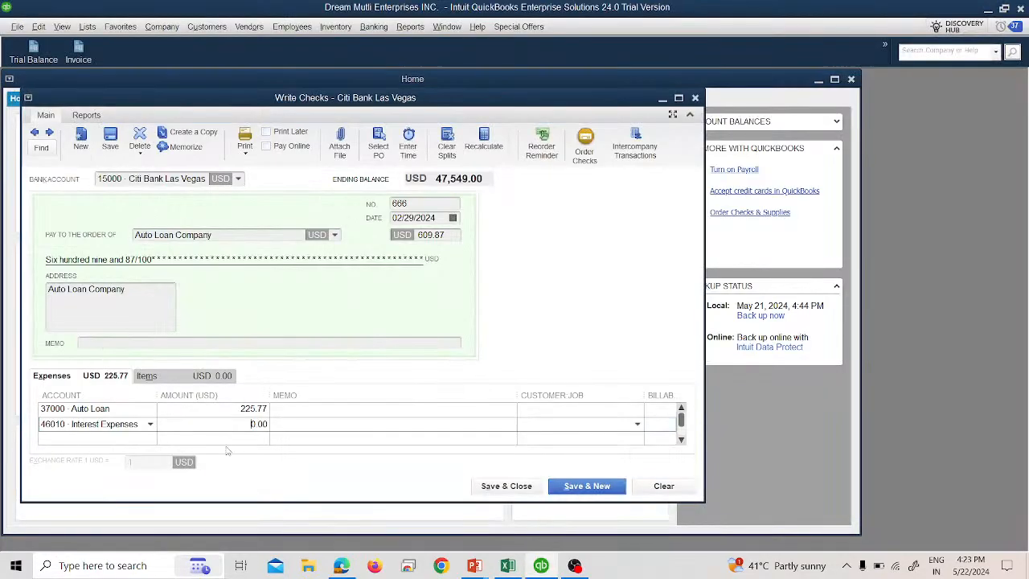
type("84")
key("BackSpace")
type("10")
key("Tab")
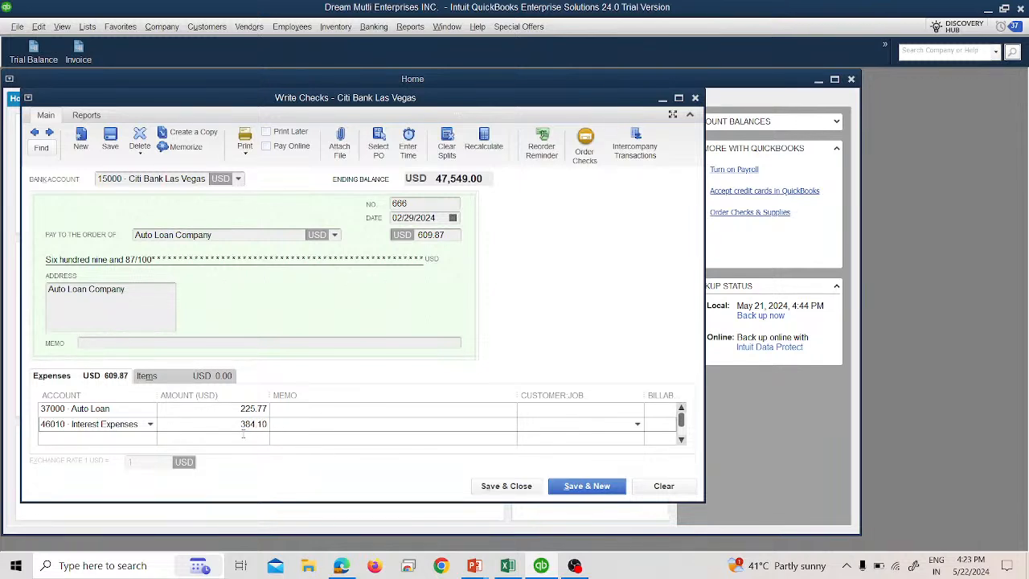
- Save and close the check and open the Trial Balance report
left_click(501, 487)
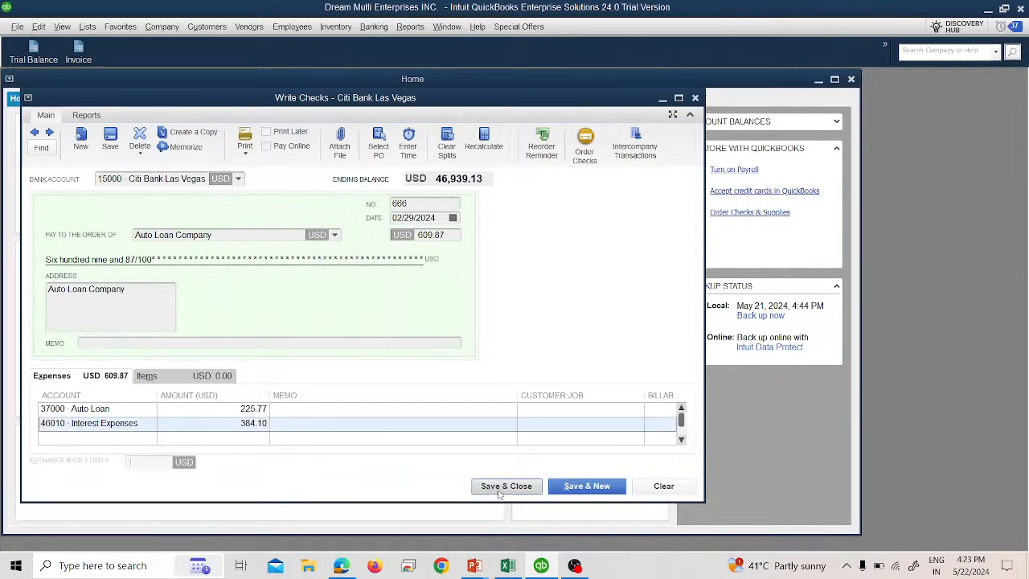
left_click(36, 56)
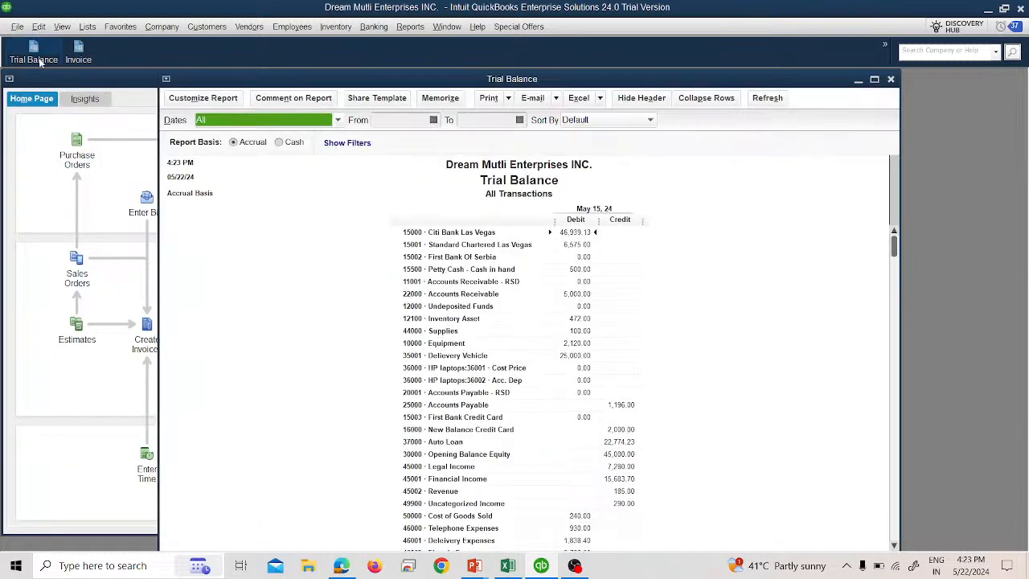
- Review the Interest Expenses and Auto Loan balances on the Trial Balance against the Excel loan schedule, then close the report
scroll(673, 471, "down", 5)
scroll(667, 476, "down", 1)
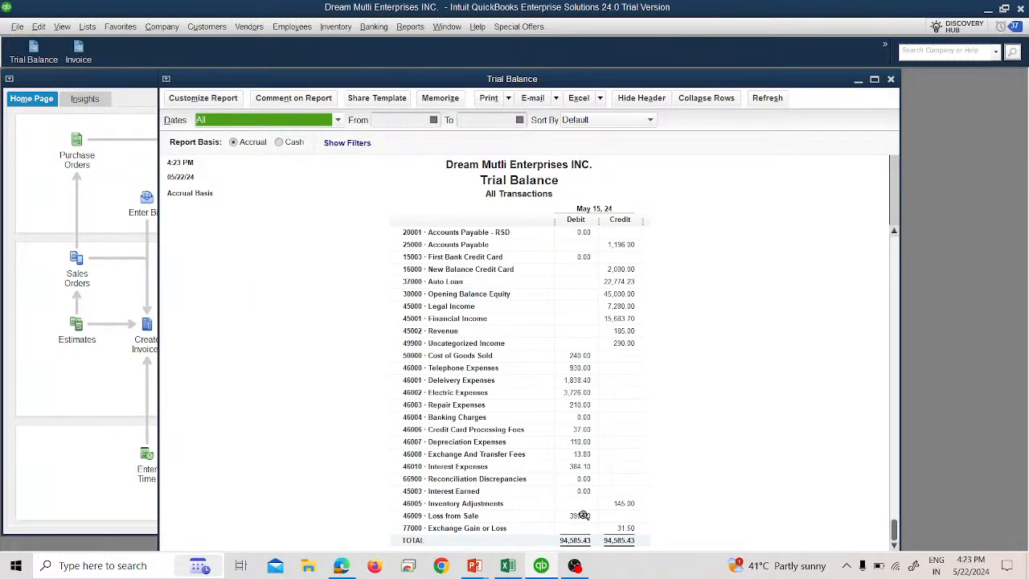
left_click(578, 469)
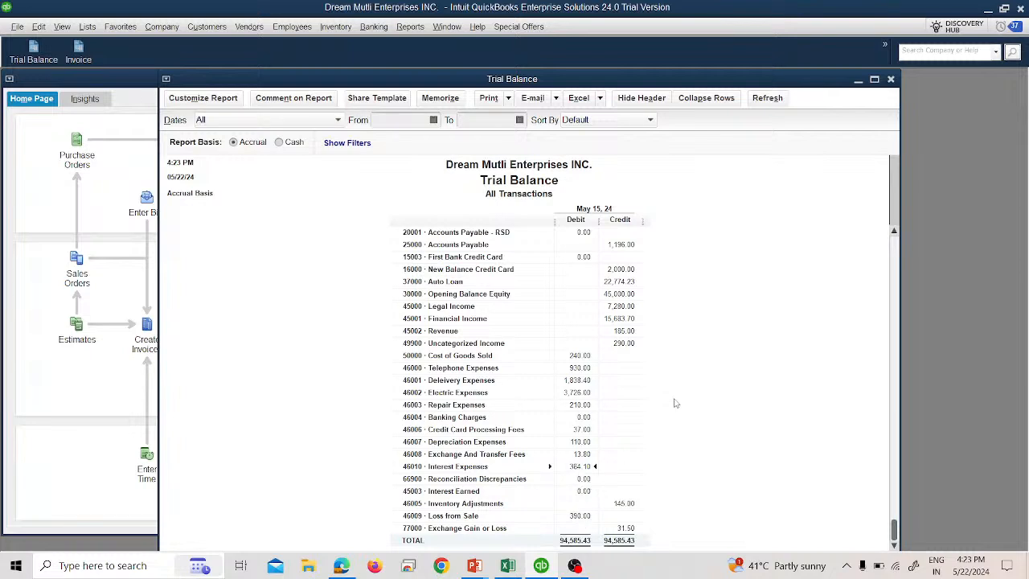
scroll(637, 363, "up", 1)
left_click(630, 319)
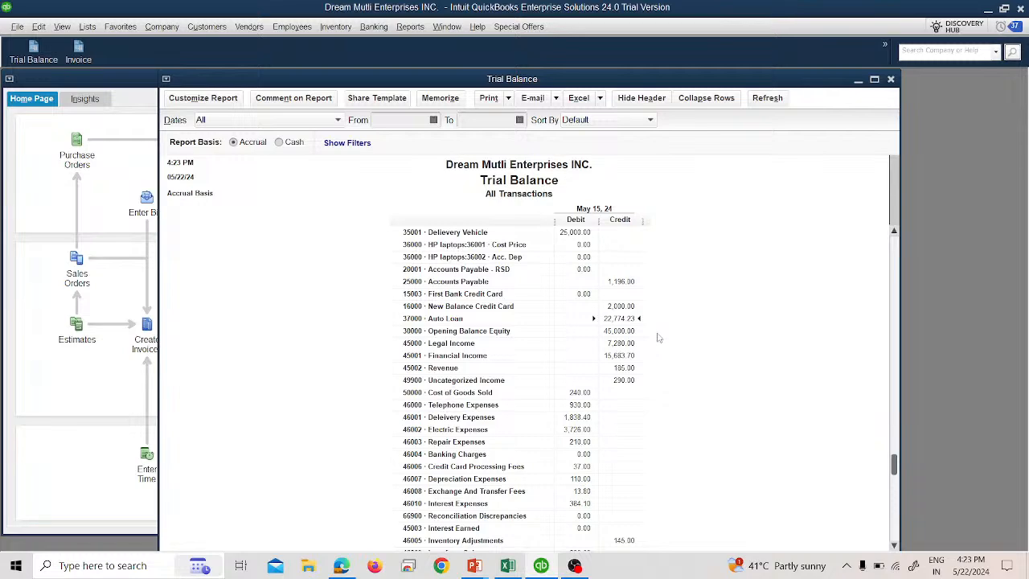
key("alt+Tab")
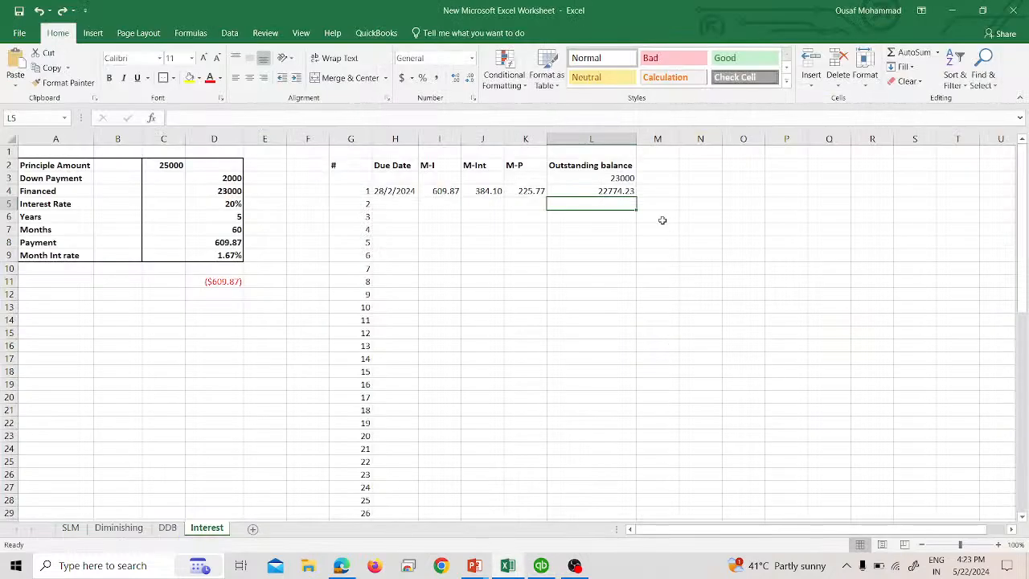
key("alt+Tab")
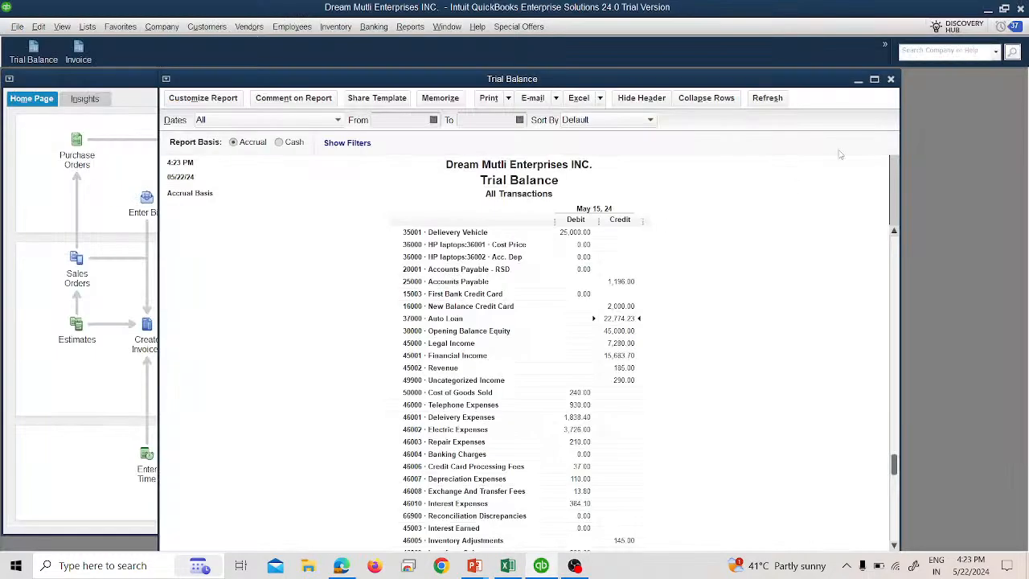
left_click(891, 79)
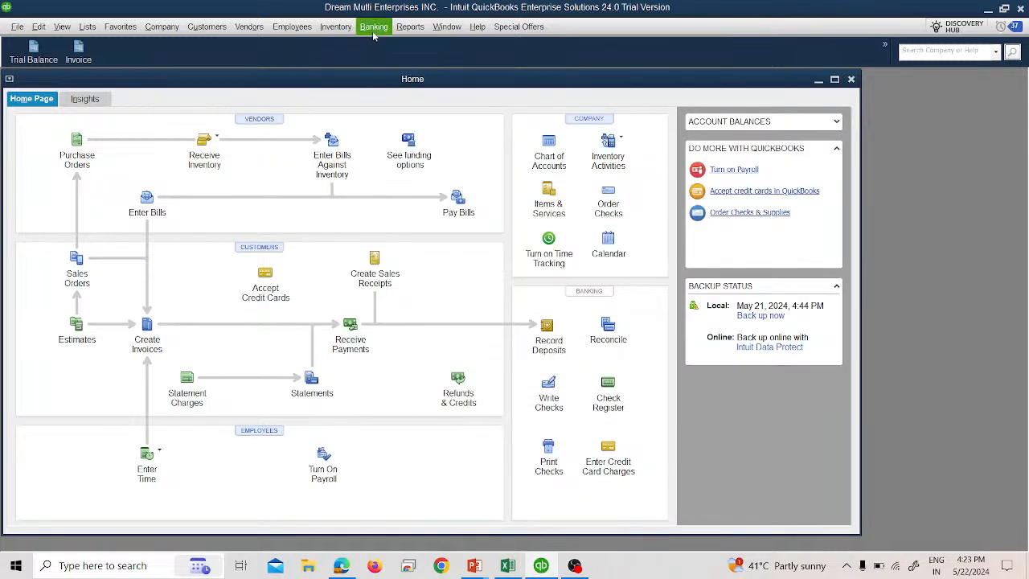
- Open the Profit & Loss Standard report with the date range set to All, review it, and close it
left_click(373, 29)
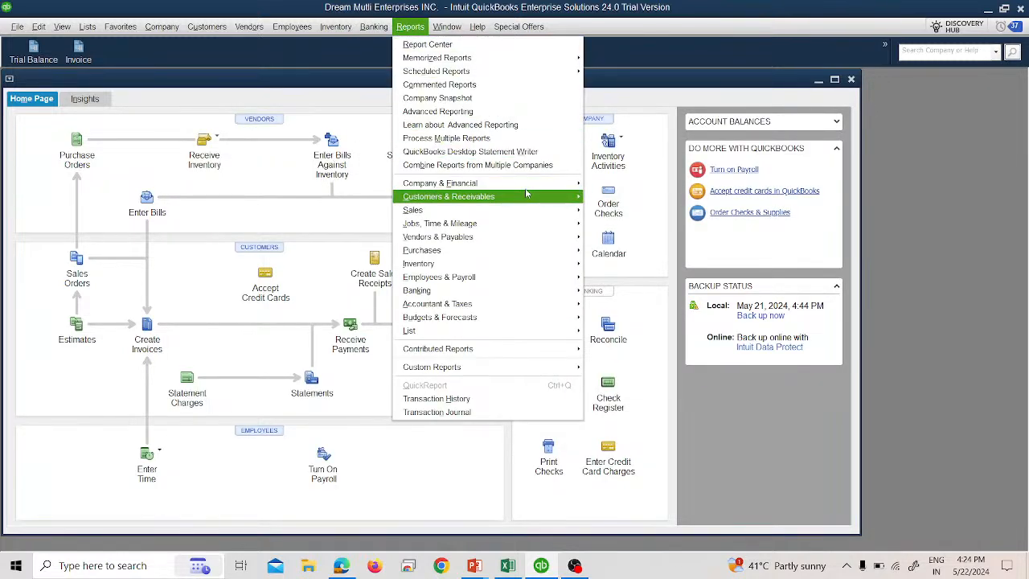
mouse_move(538, 185)
left_click(600, 183)
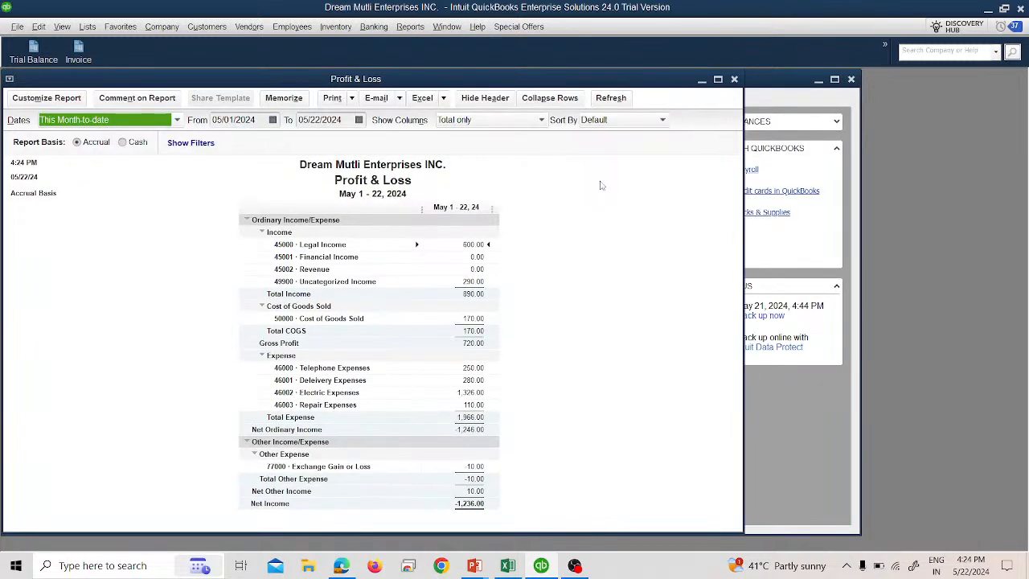
key("a")
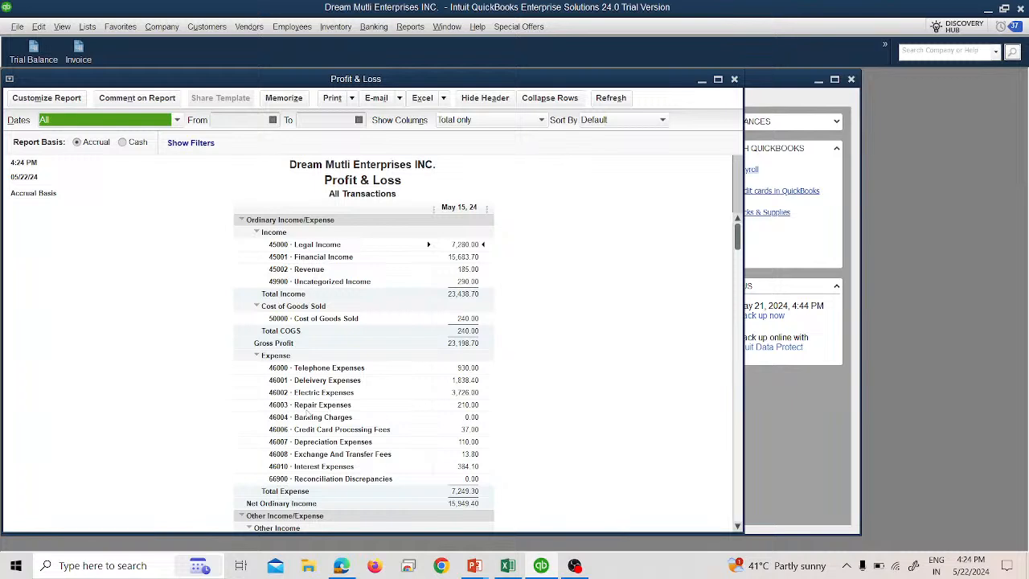
left_click(734, 79)
left_click(514, 276)
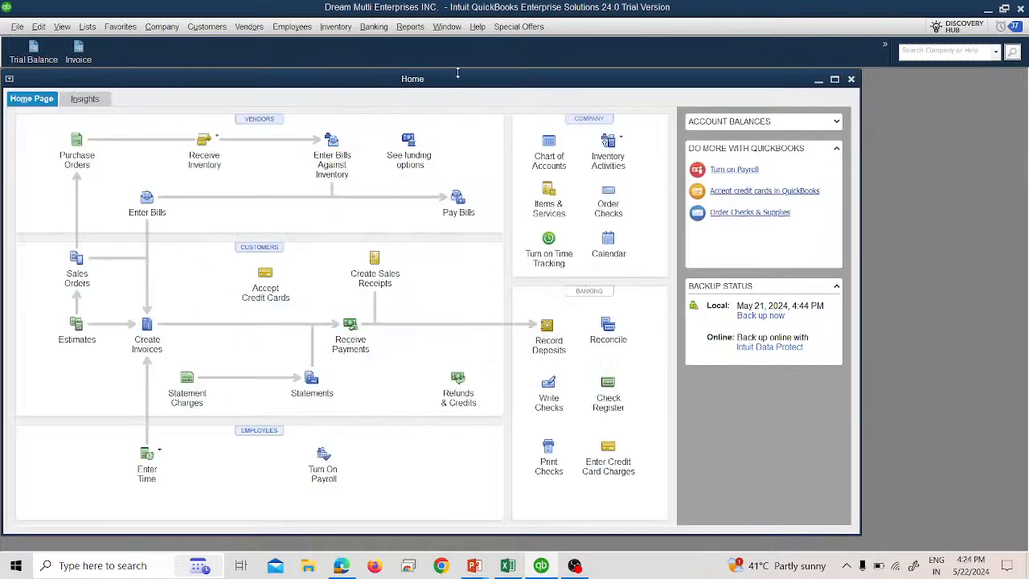
- Open the Balance Sheet Standard report for All dates, review assets and liabilities, and close it without memorizing
left_click(411, 27)
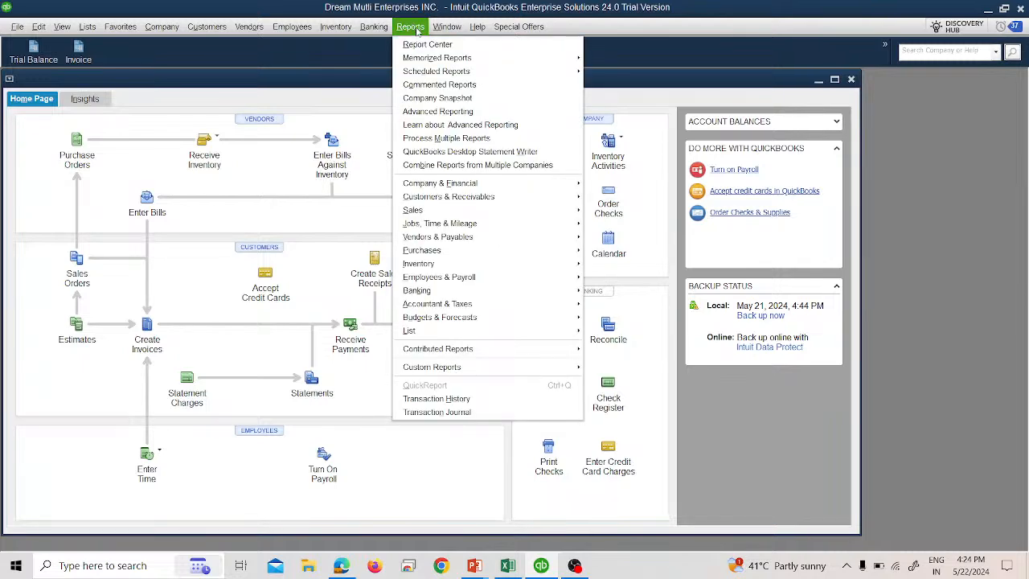
mouse_move(511, 183)
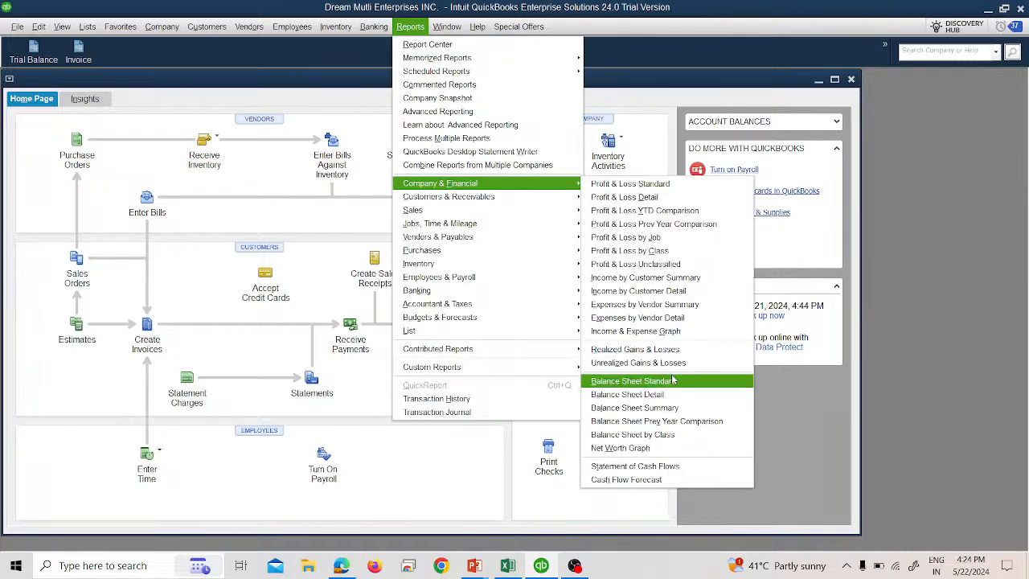
left_click(635, 381)
type("a")
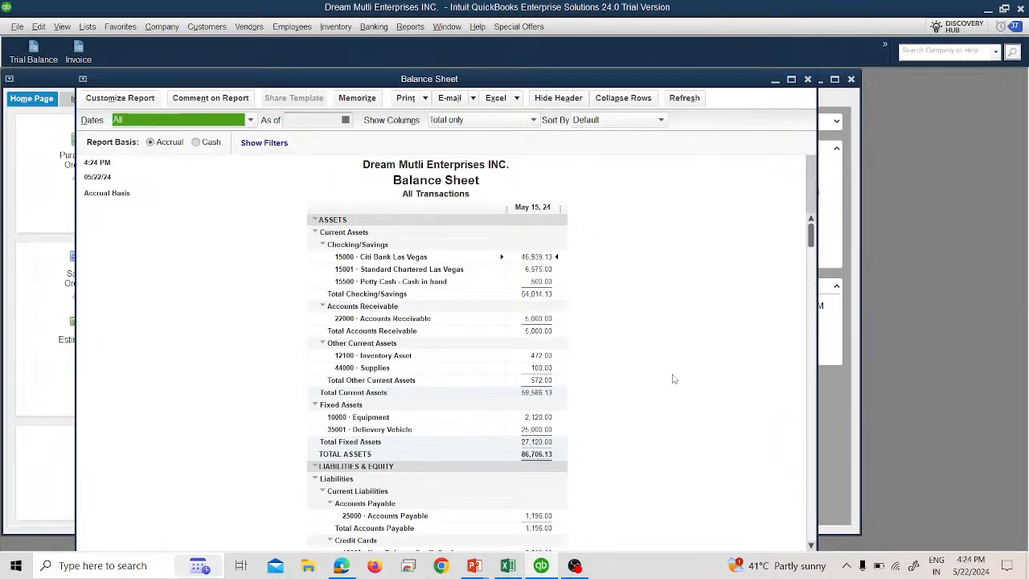
scroll(672, 382, "down", 4)
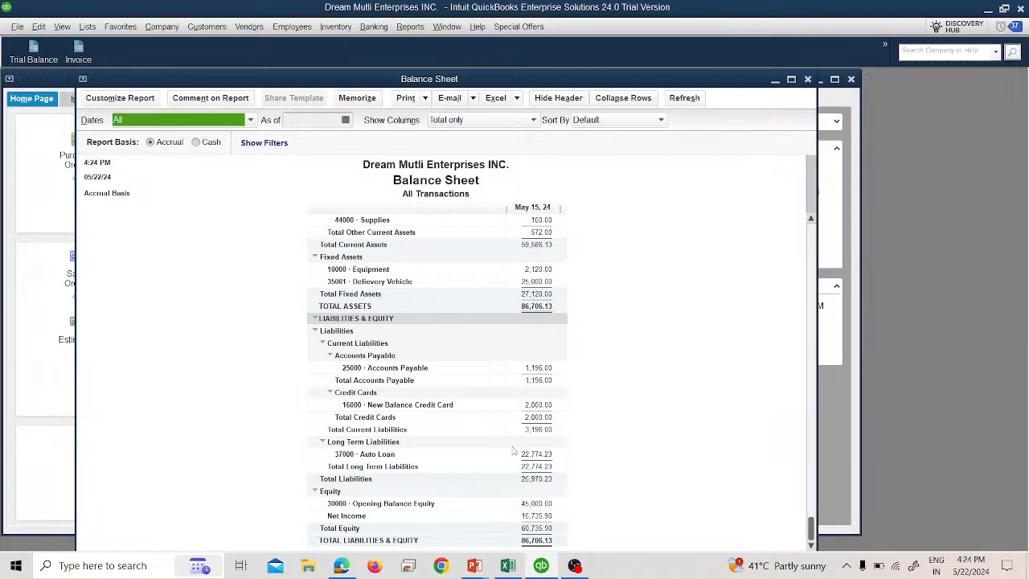
scroll(513, 451, "up", 2)
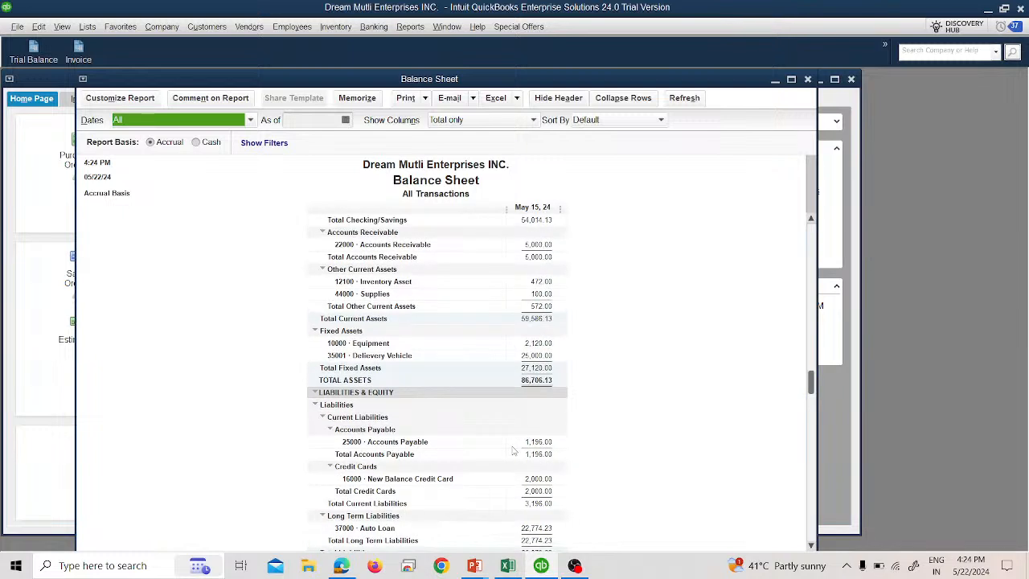
scroll(513, 452, "up", 1)
scroll(513, 452, "up", 1)
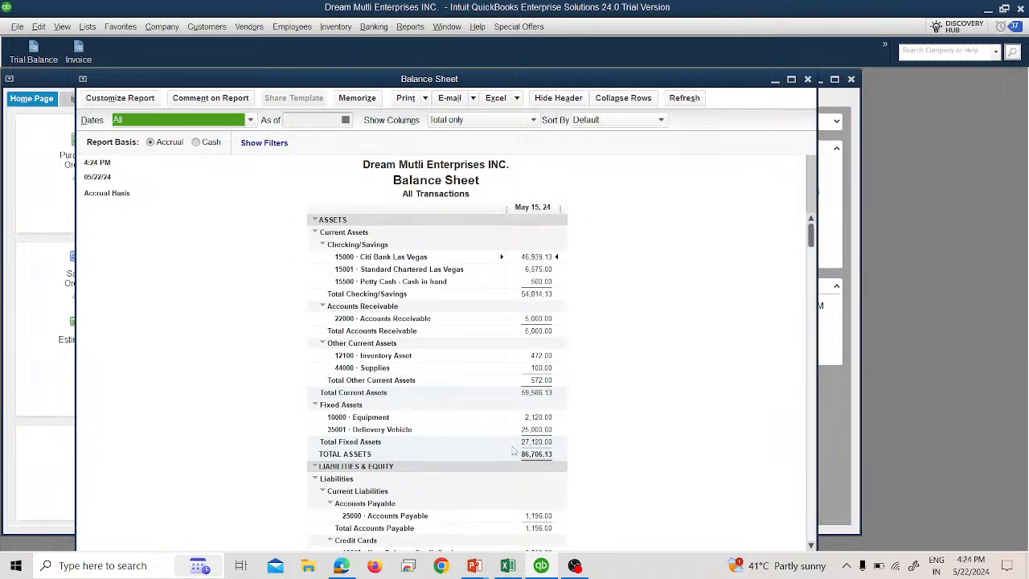
left_click(808, 80)
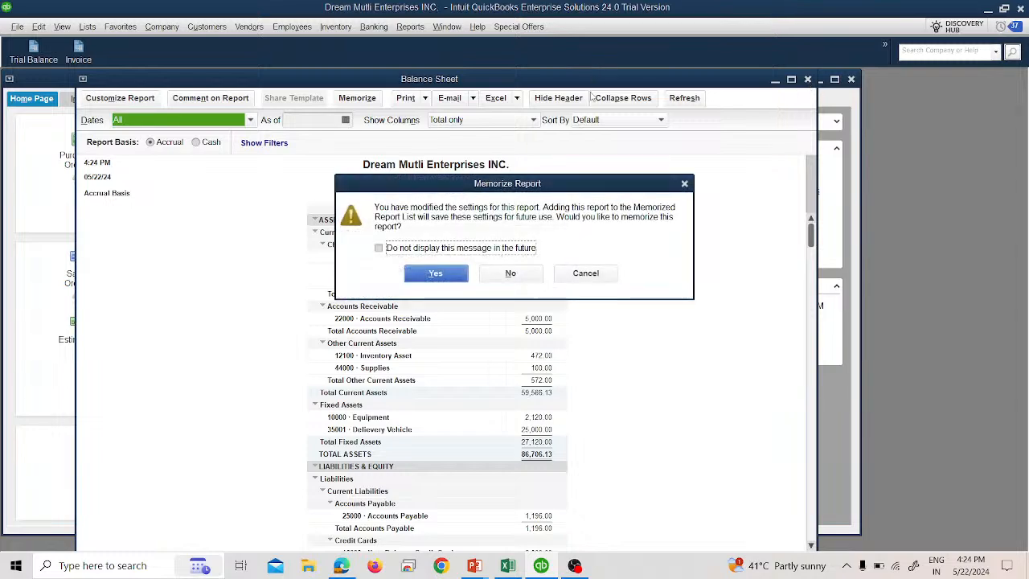
left_click(509, 273)
- Open the Statement of Cash Flows for All dates, review it, and close it without memorizing
left_click(410, 27)
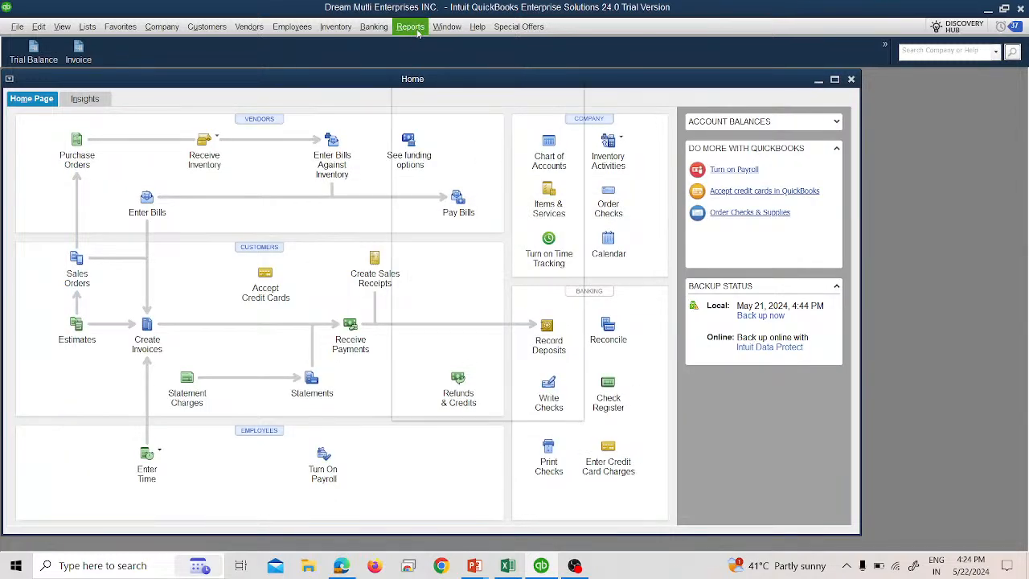
mouse_move(478, 185)
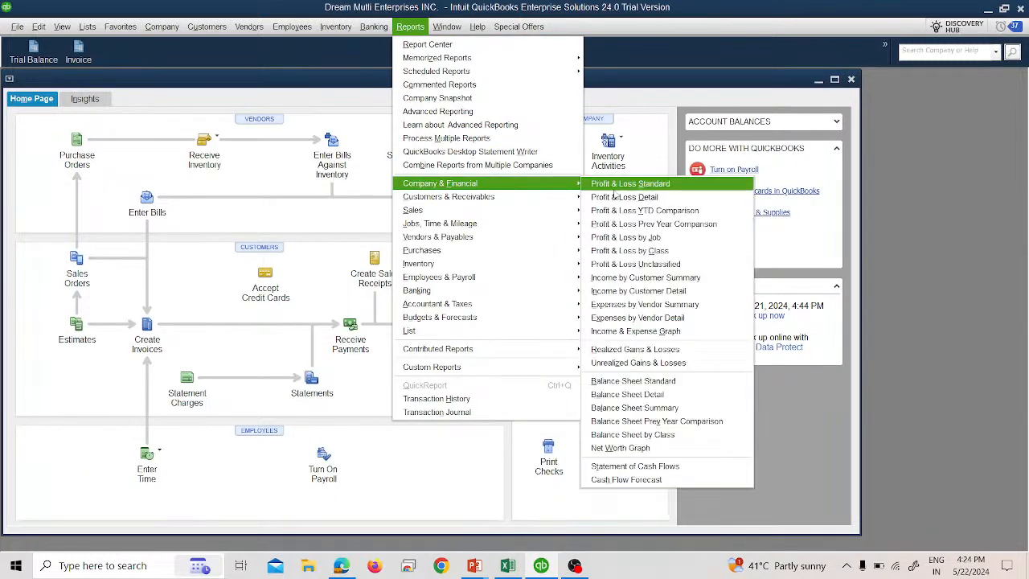
left_click(691, 467)
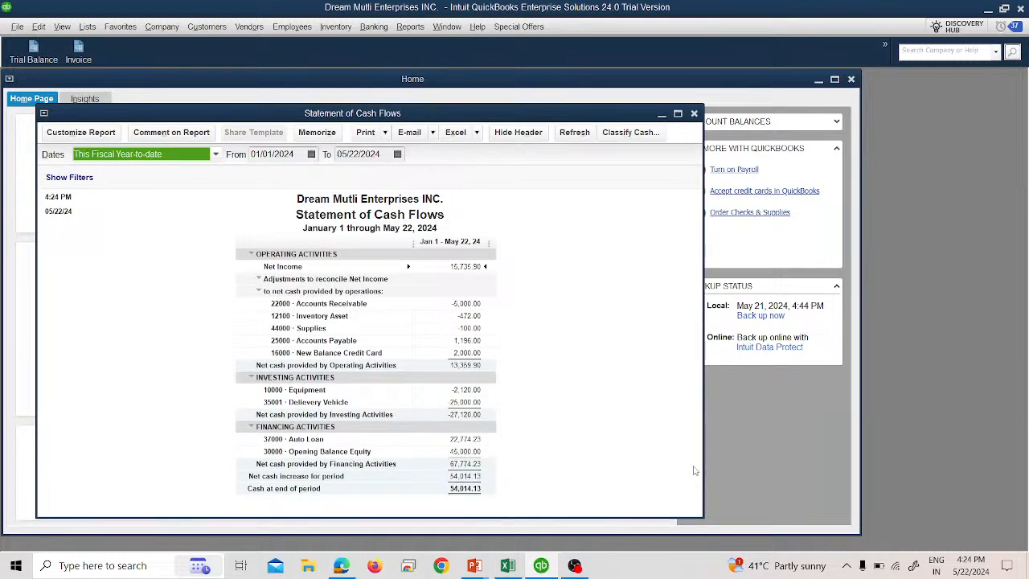
key("a")
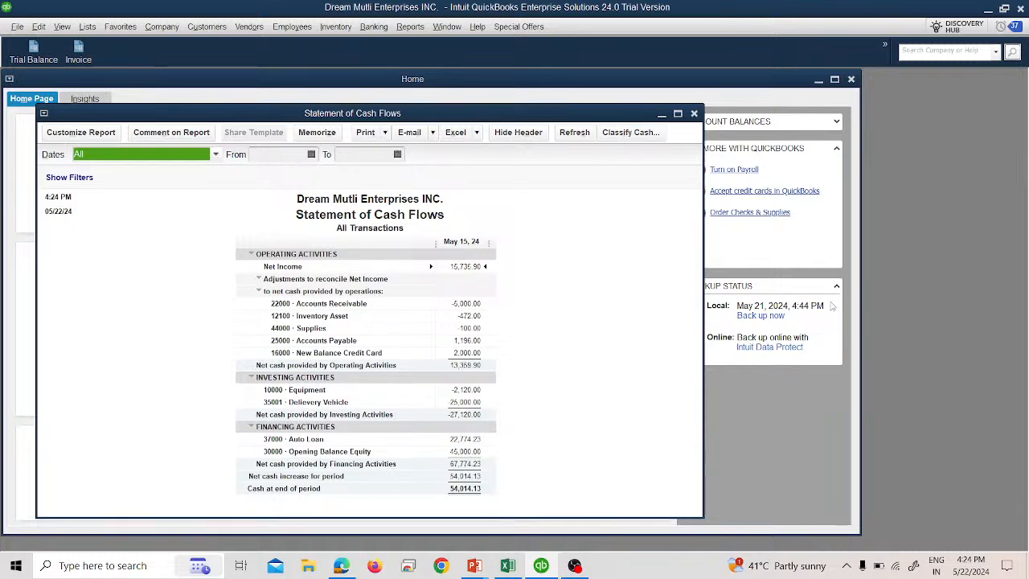
left_click(693, 114)
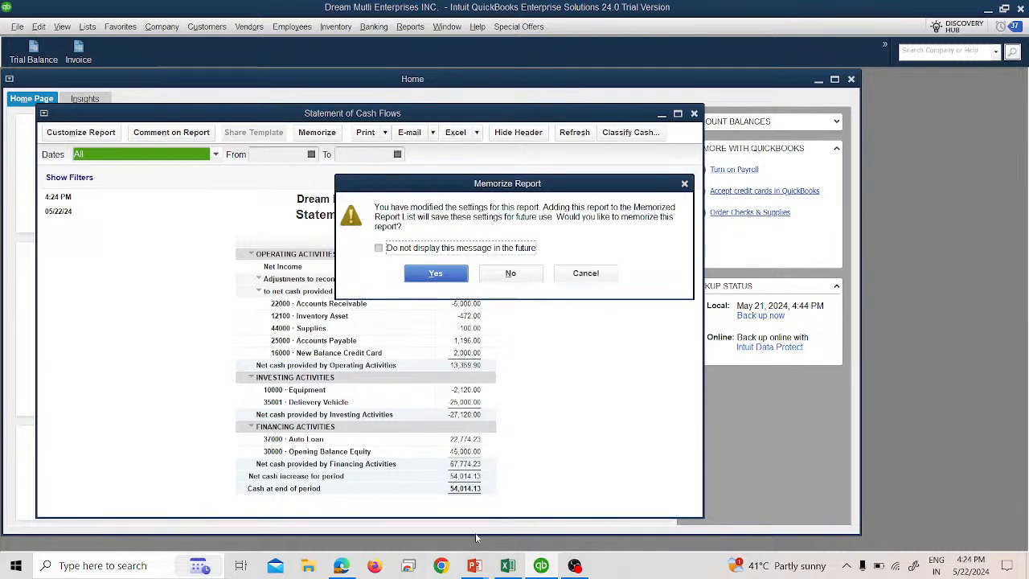
left_click(535, 273)
- Switch to Excel and close the loan schedule workbook
left_click(509, 567)
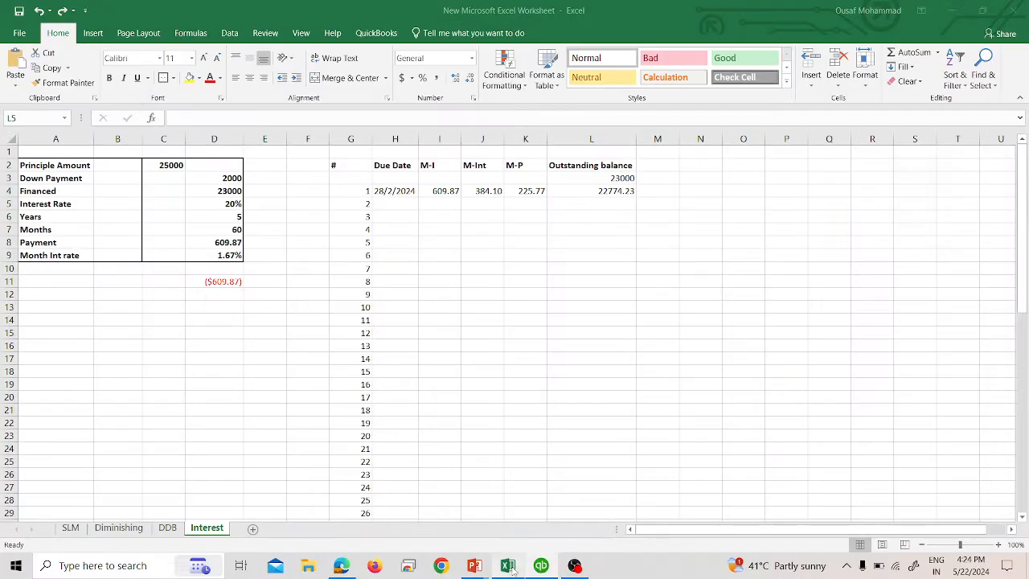
left_click(1011, 9)
left_click(513, 309)
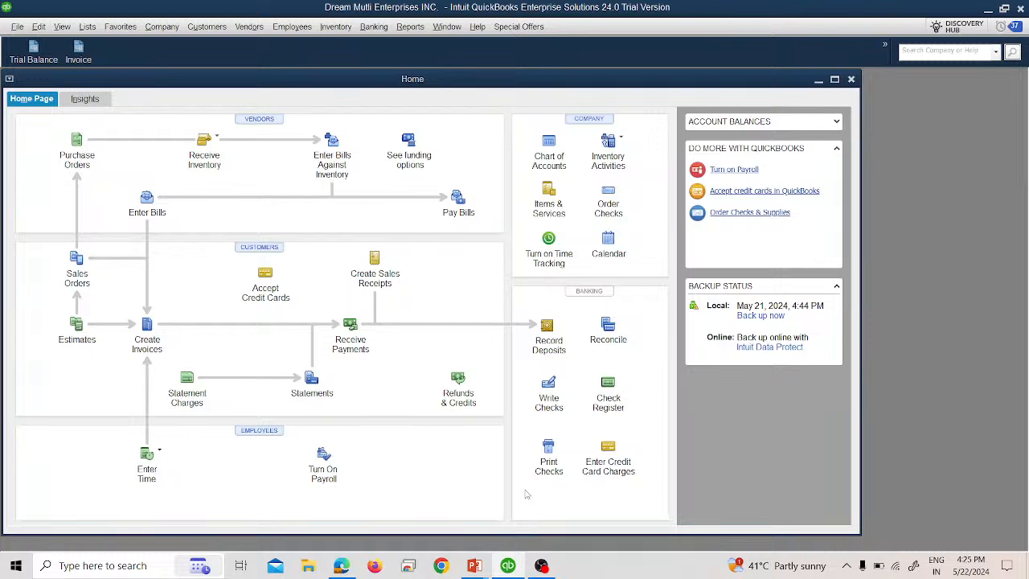
- Switch to the PowerPoint slideshow, advance to the Impairment Of Assets slide, and switch to the IAS IFRS slideshow
key("alt+Tab")
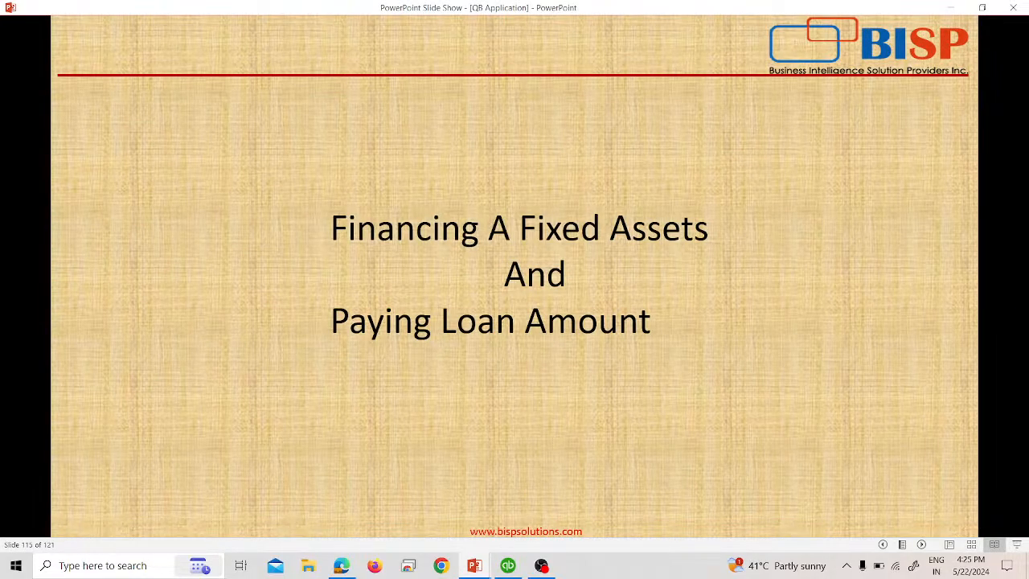
key("Right")
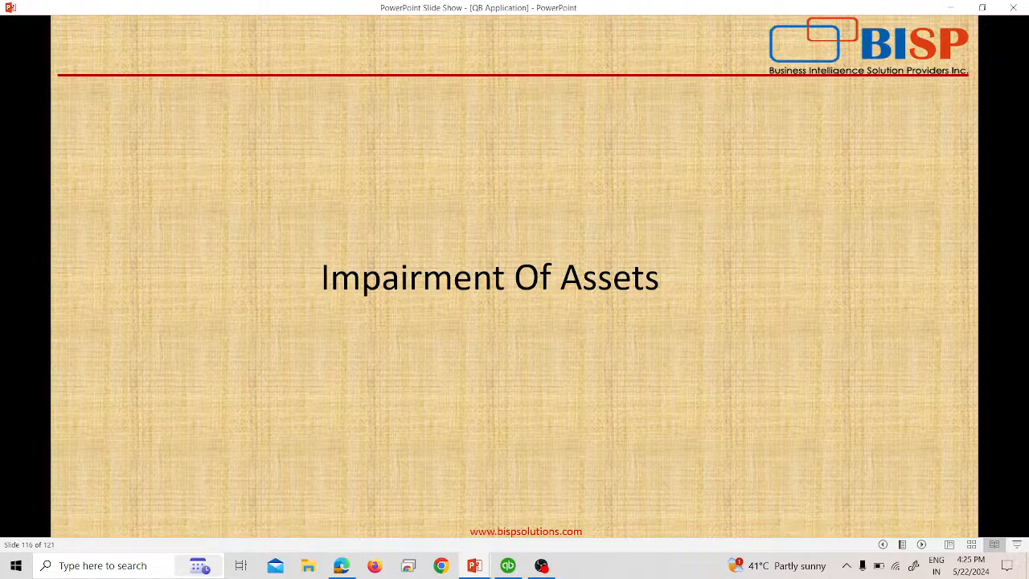
key("alt+Tab")
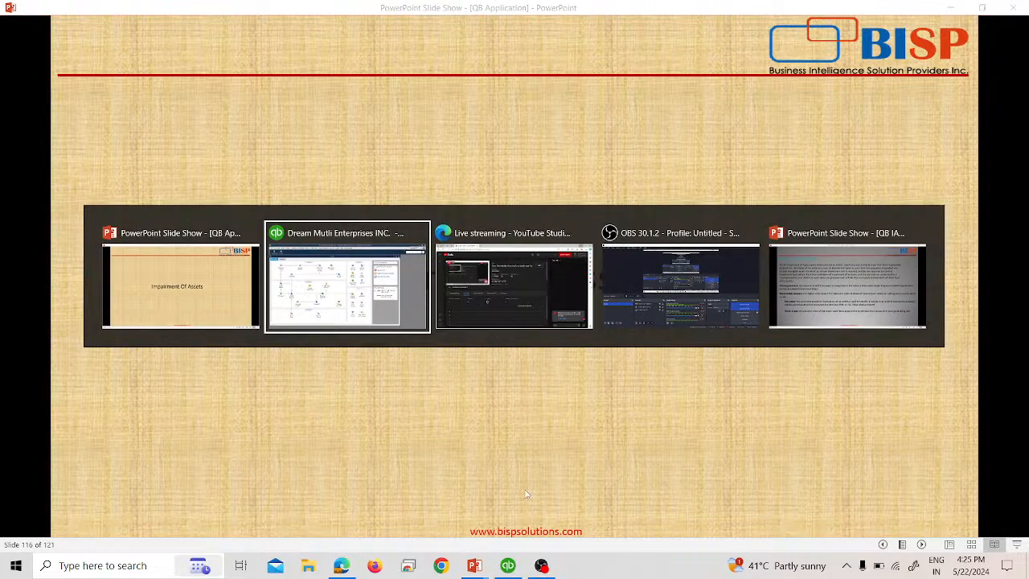
key("alt+Tab")
key("alt+Tab")
key("alt+Tab")
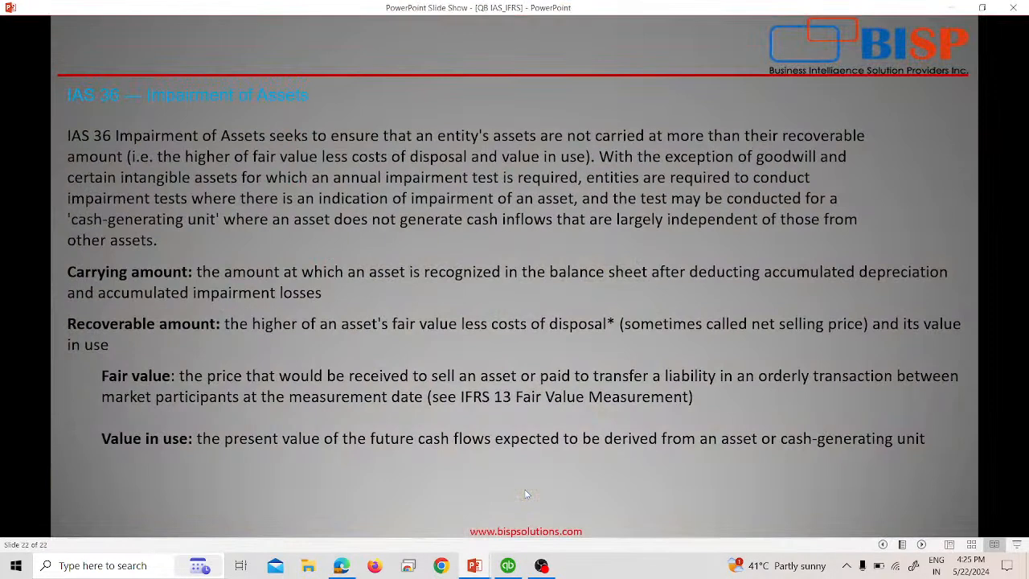
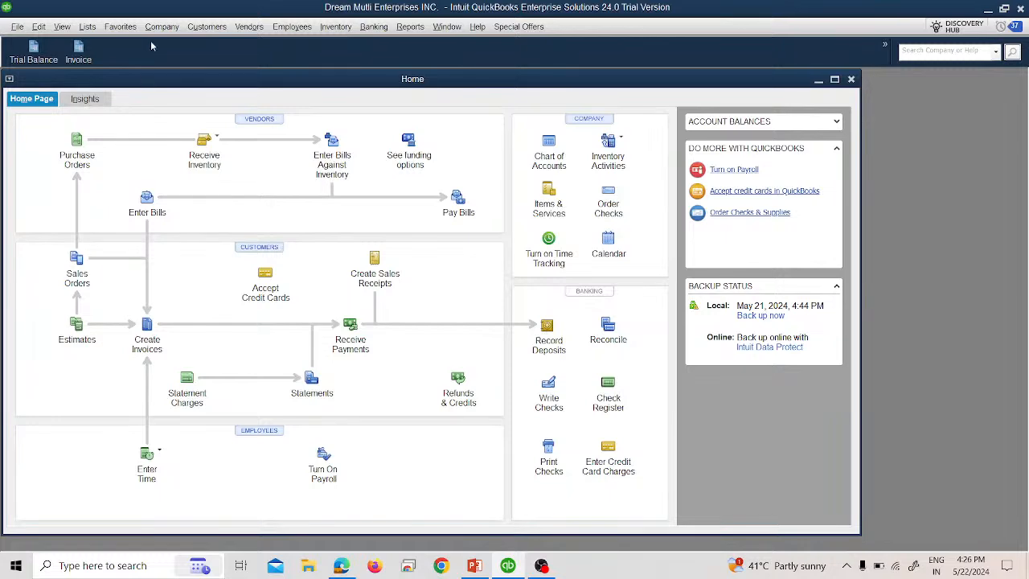
left_click(153, 30)
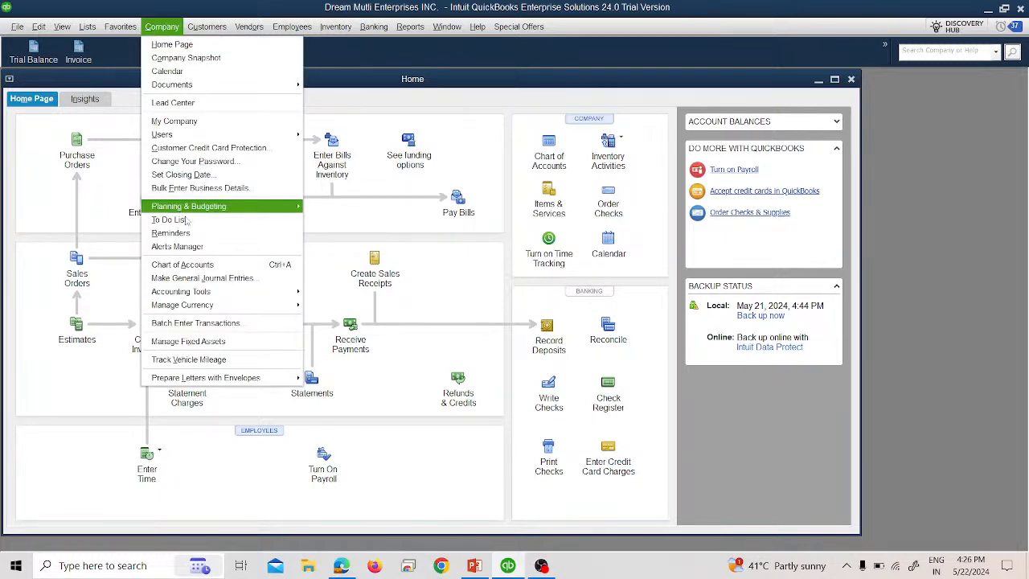
left_click(199, 278)
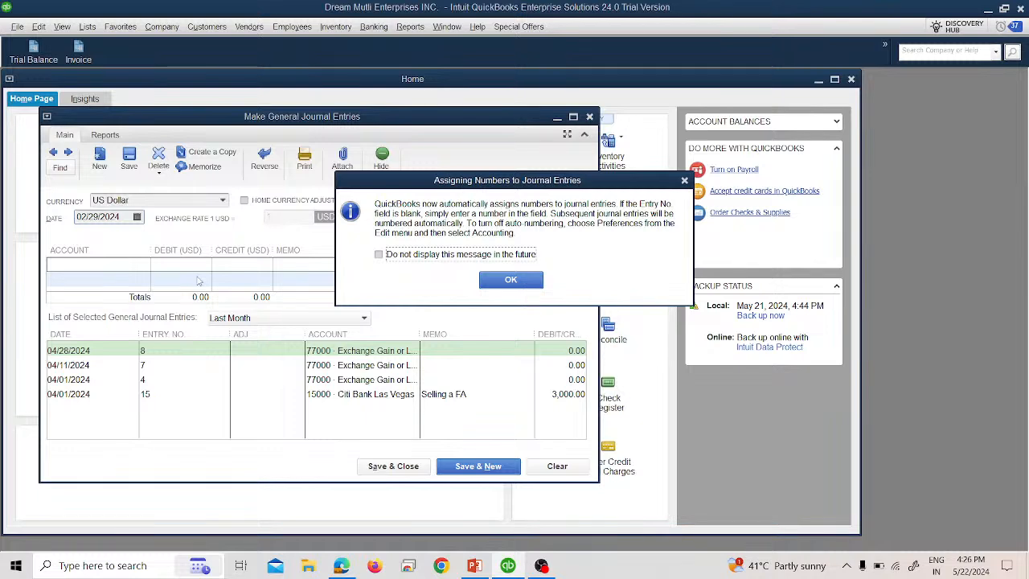
left_click(511, 282)
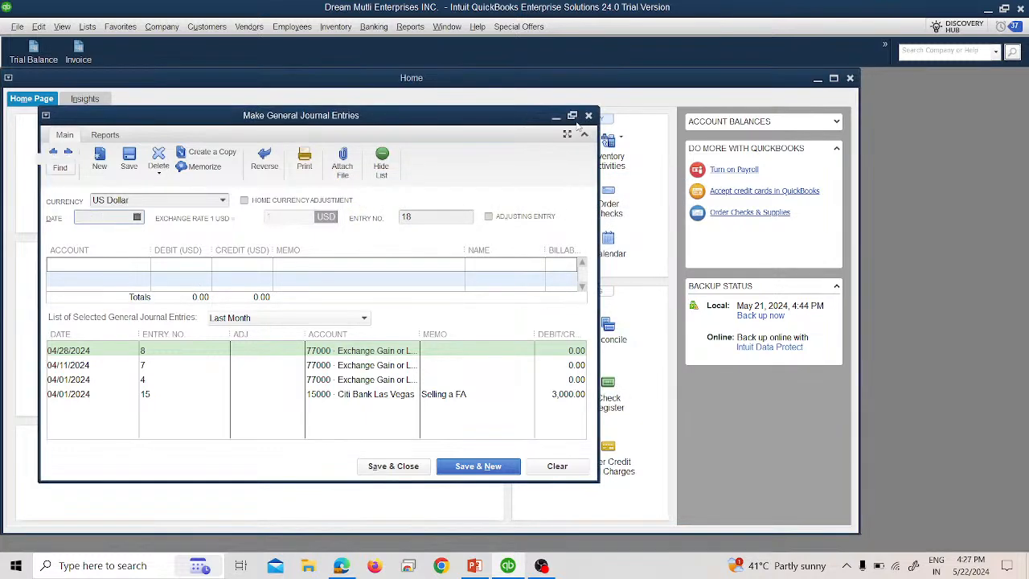
left_click(573, 116)
left_click(108, 208)
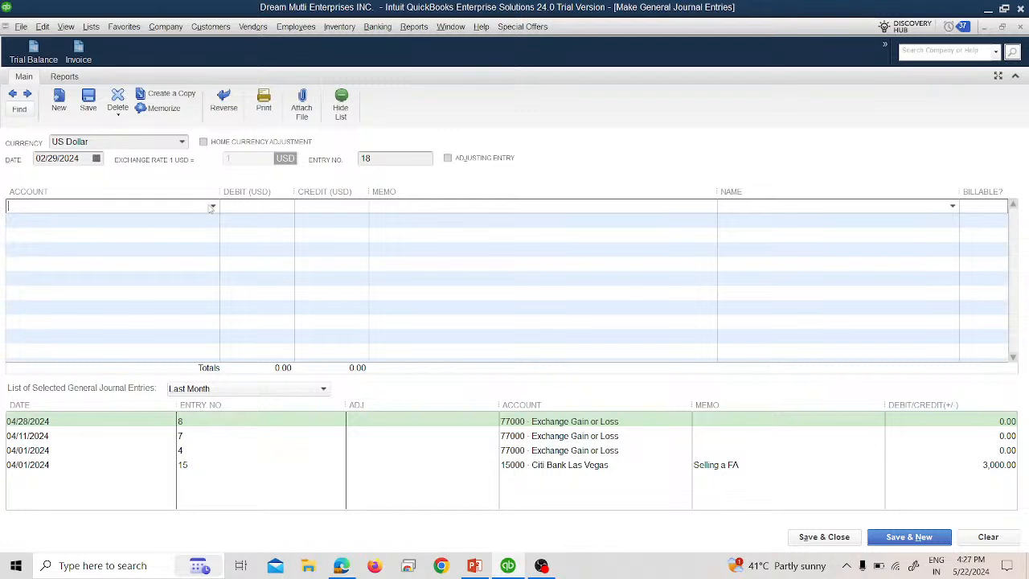
left_click(1020, 26)
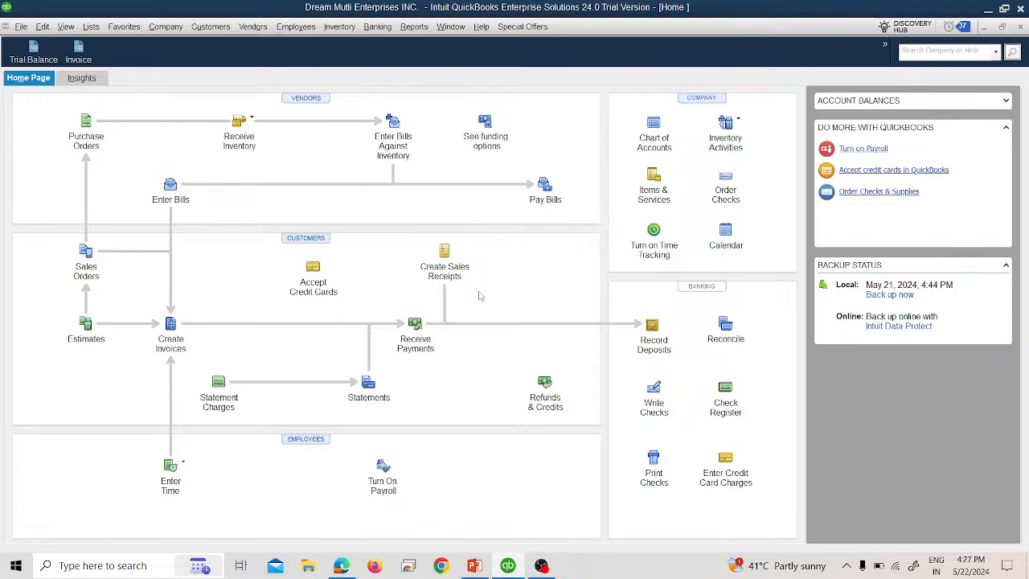
- Switch to the PowerPoint slideshow, read the IFRS asset revaluation slide, and return to QuickBooks
key("alt+Tab")
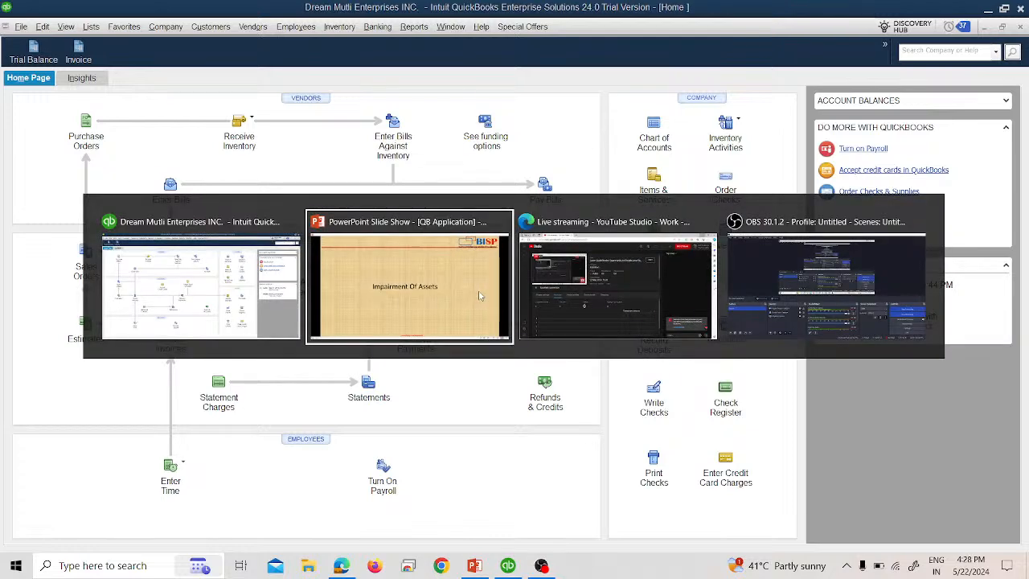
key("Right")
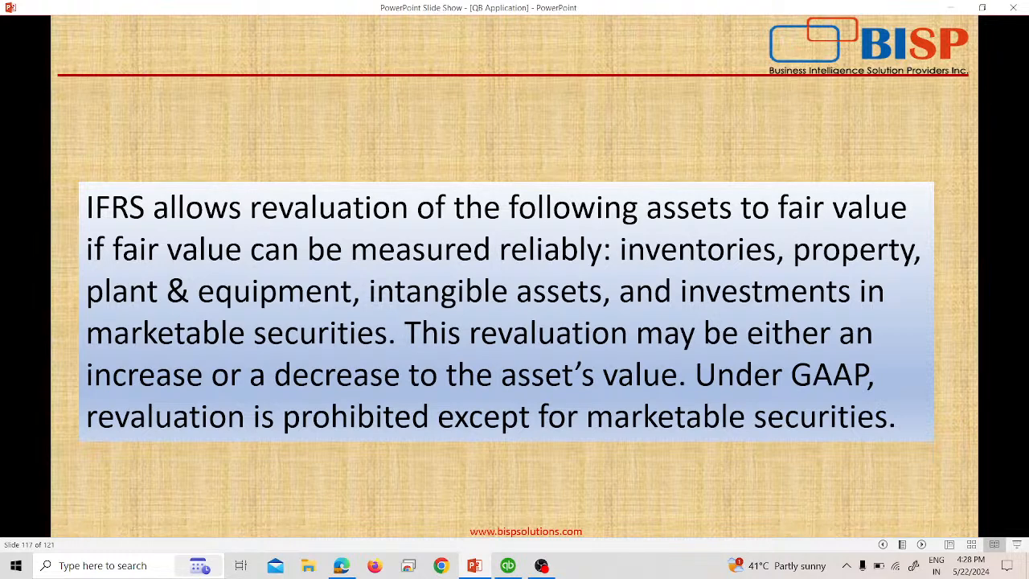
key("Right")
key("Left")
key("alt+Tab")
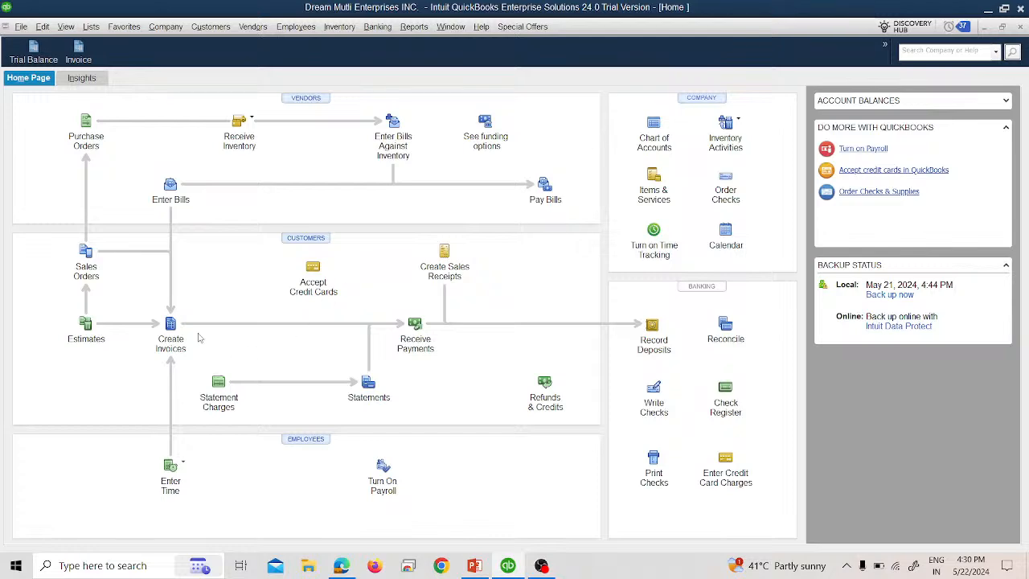
- Create a portable company file copy, choosing the Webinar 2 folder under F:\Ousaf\Webinar\External\Quickbooks as the destination
left_click(21, 26)
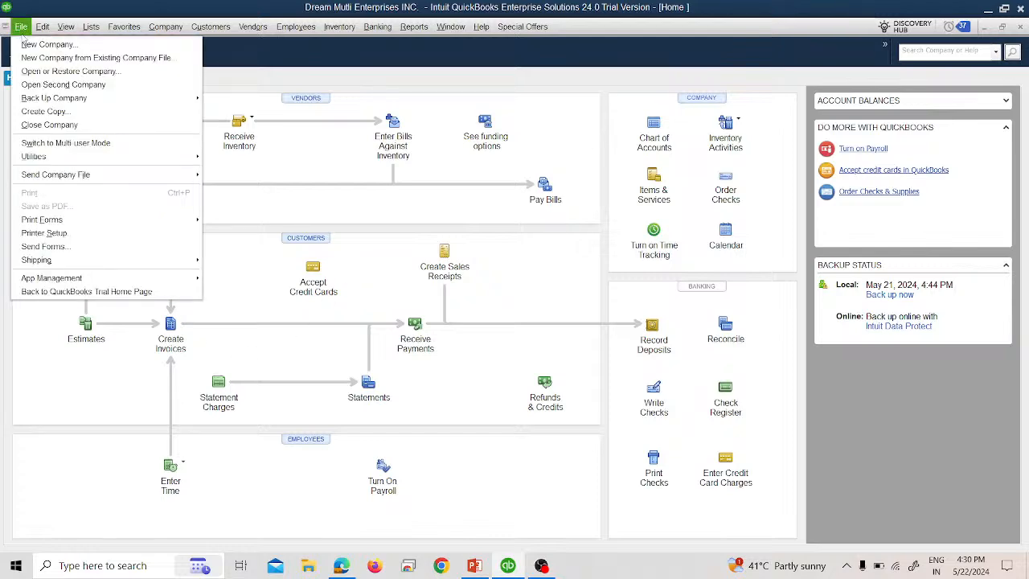
left_click(45, 111)
left_click(315, 189)
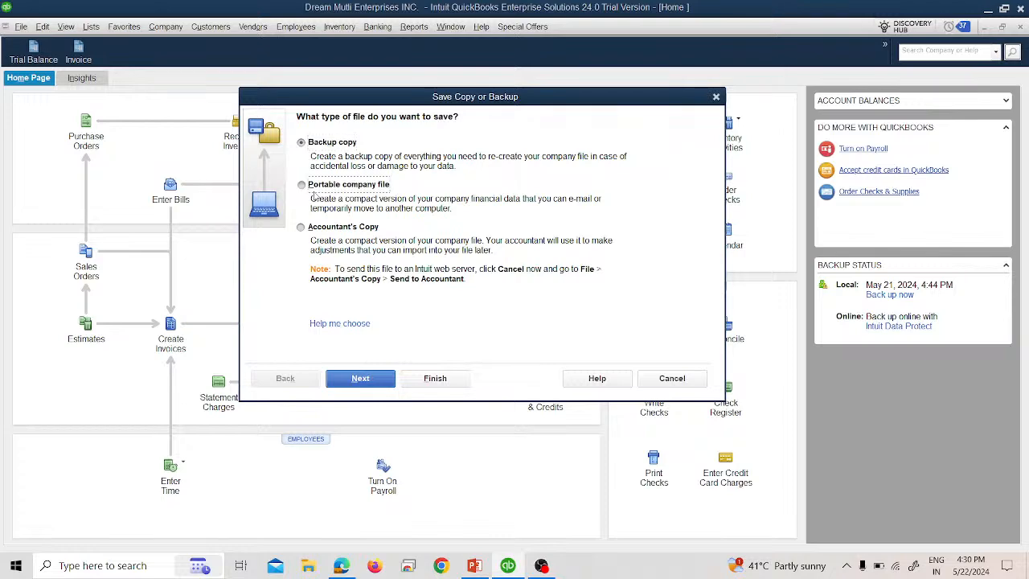
left_click(360, 378)
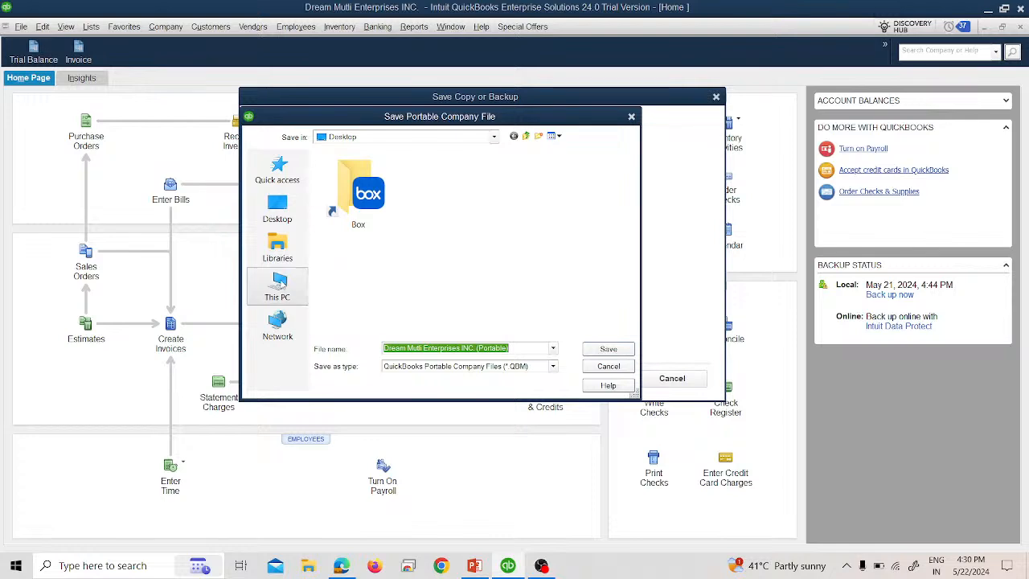
left_click(273, 289)
scroll(474, 301, "down", 2)
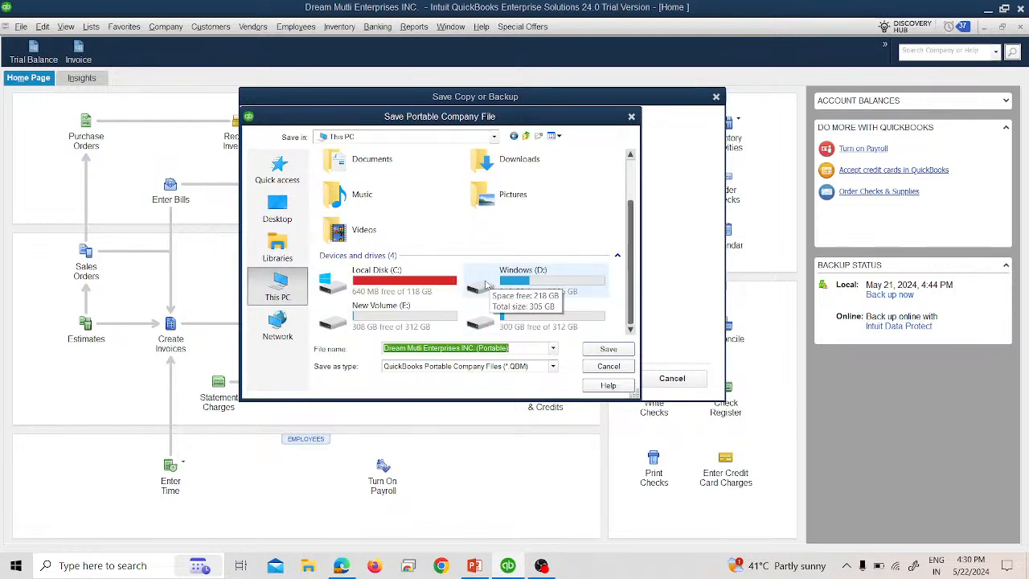
double_click(527, 314)
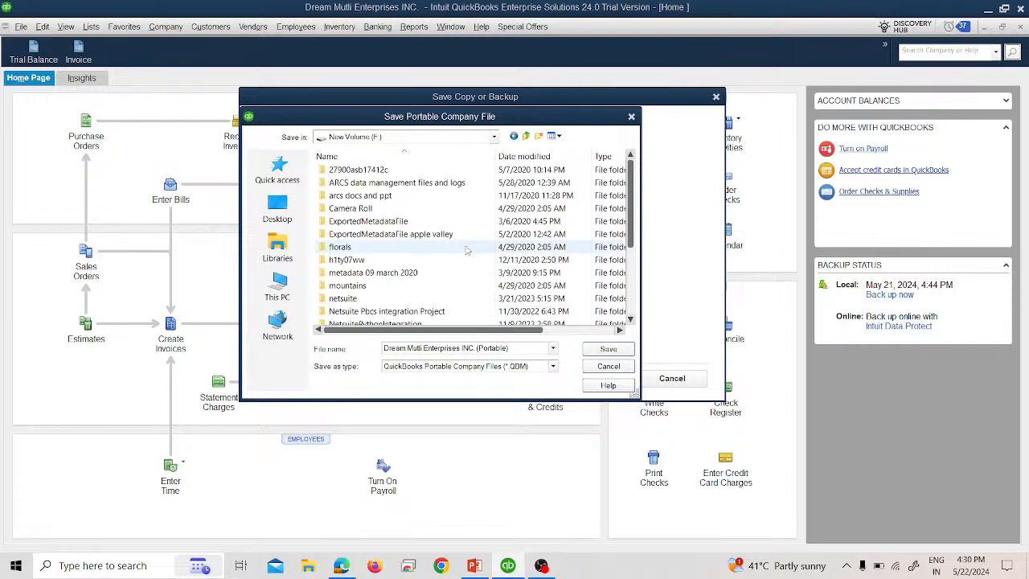
scroll(366, 287, "down", 4)
double_click(345, 234)
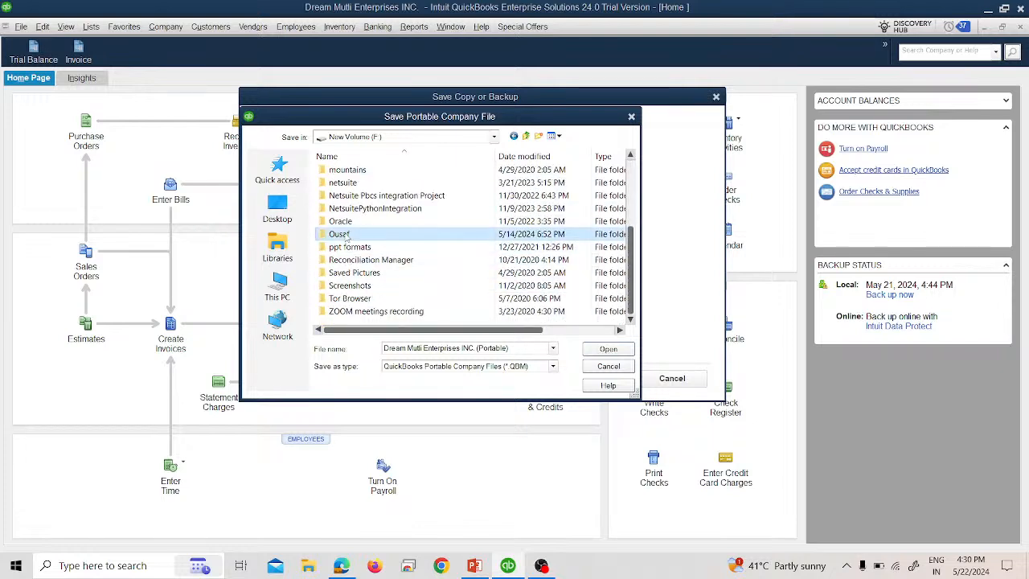
left_click(346, 224)
double_click(345, 223)
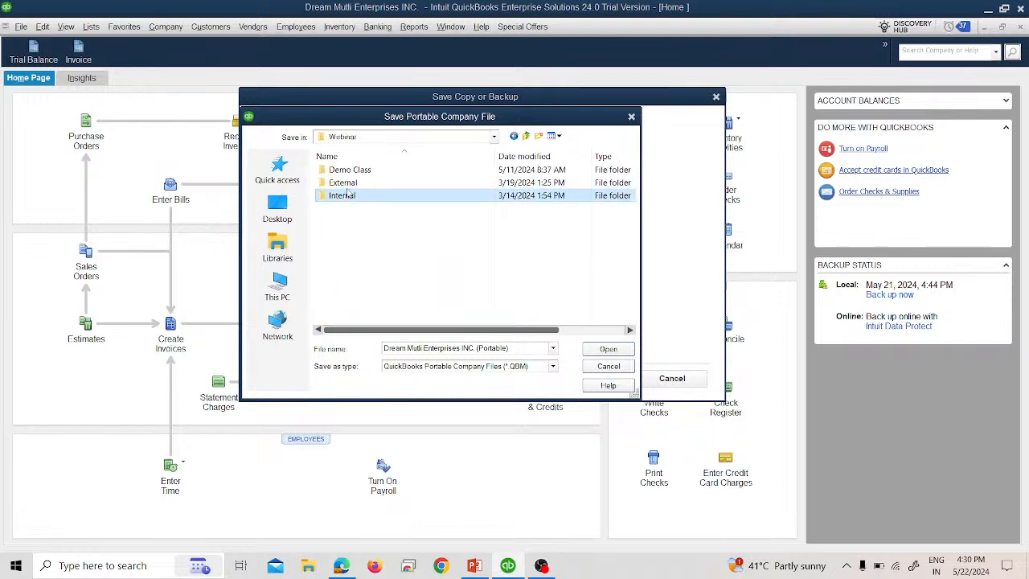
double_click(348, 195)
left_click(352, 172)
double_click(351, 172)
left_click(354, 183)
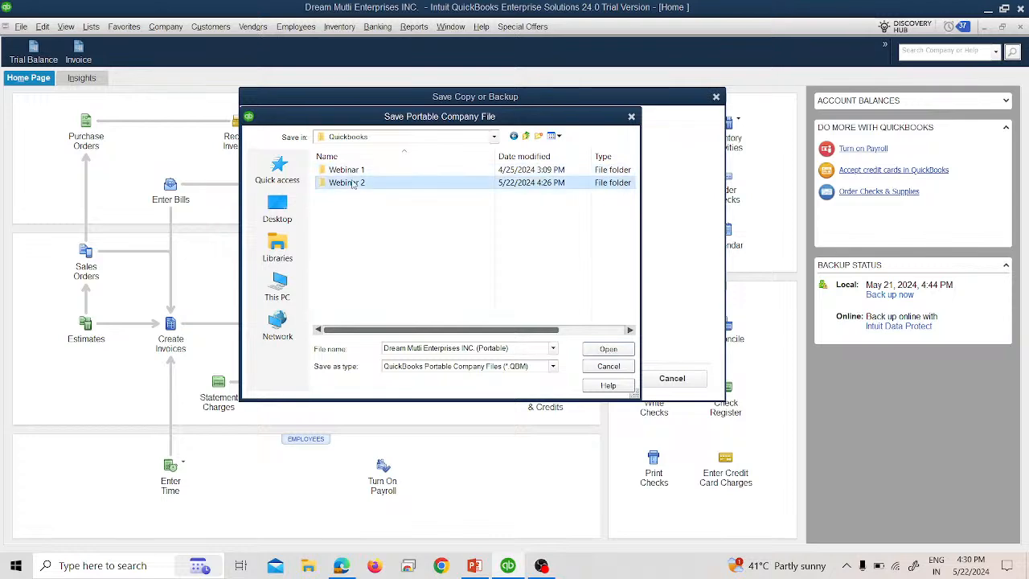
double_click(354, 184)
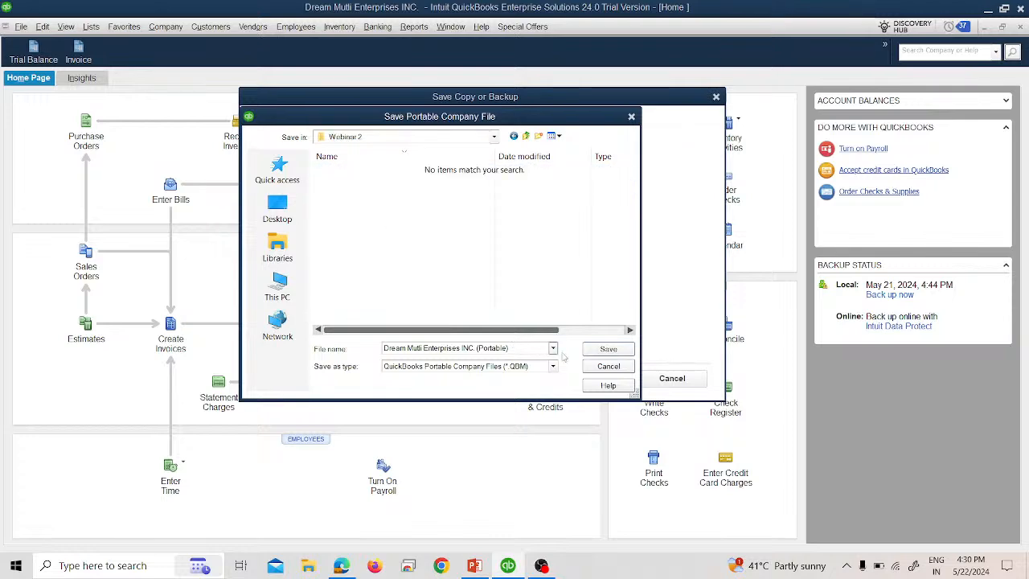
- Save the portable file as Dream Mutli Enterprises INC. (Portable), allowing the company file to close and reopen
left_click(608, 349)
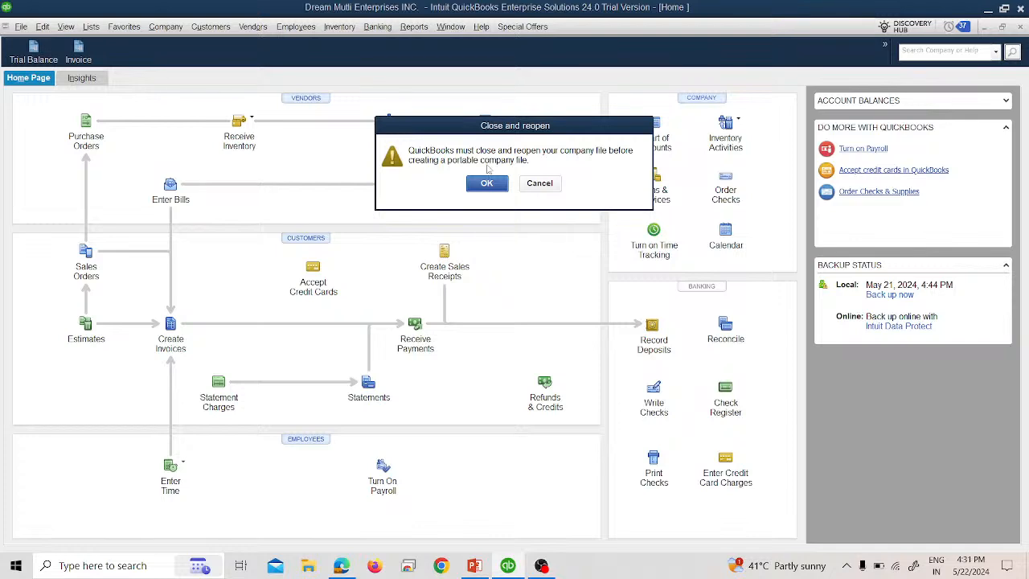
left_click(487, 184)
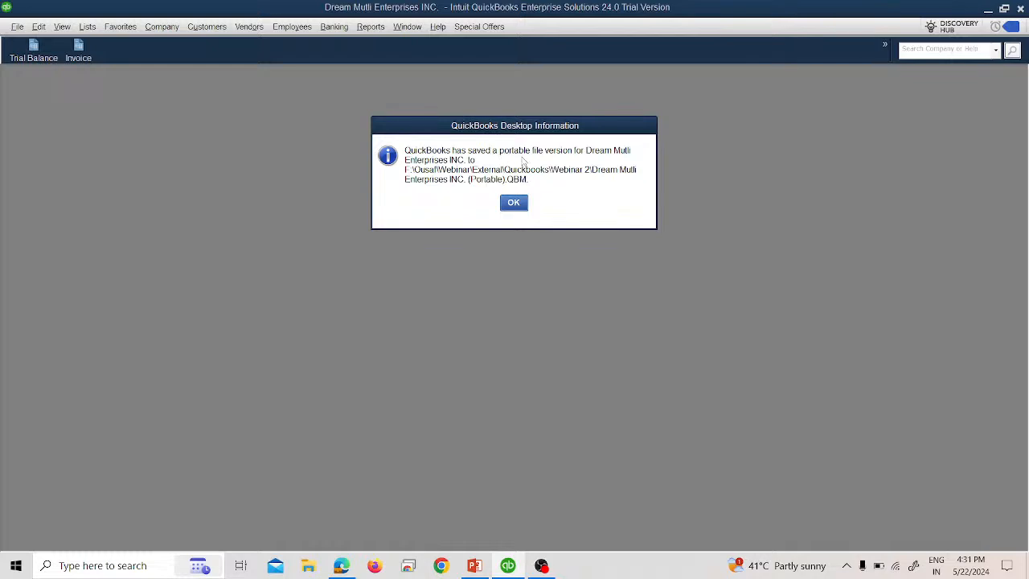
left_click(518, 204)
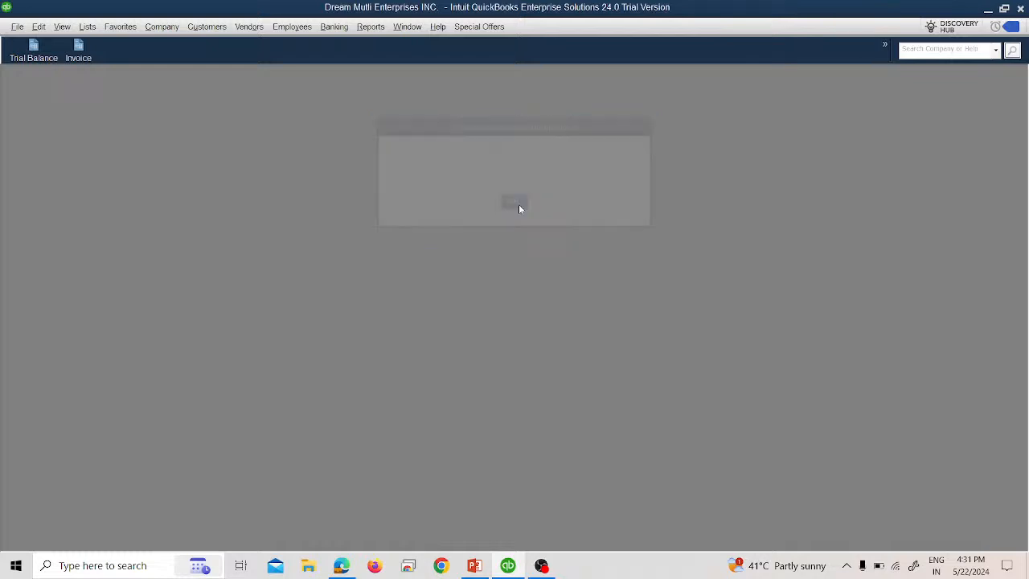
- Open File Explorer's Webinar 2 folder and locate the saved portable company file
left_click(305, 569)
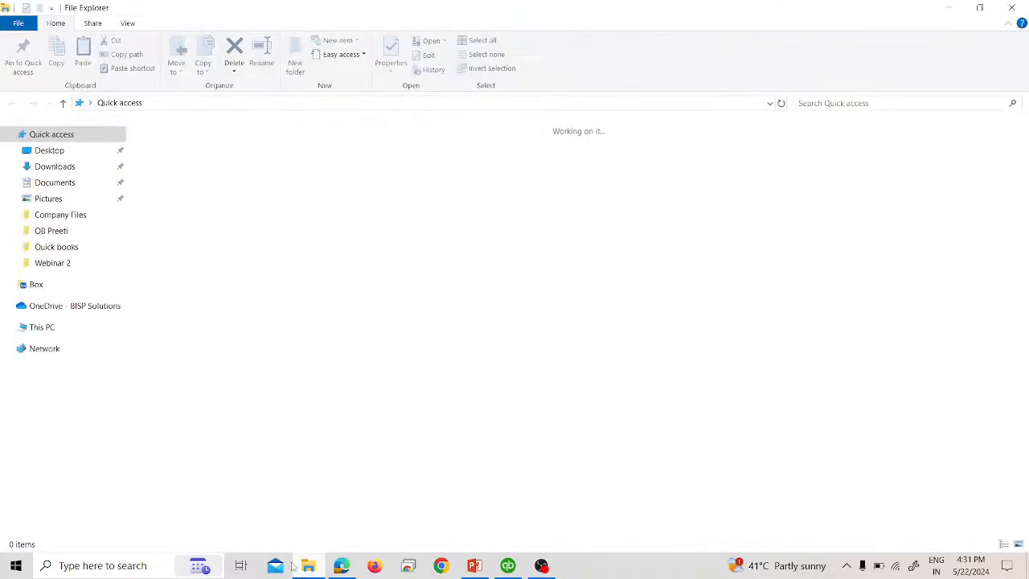
left_click(76, 264)
left_click(298, 162)
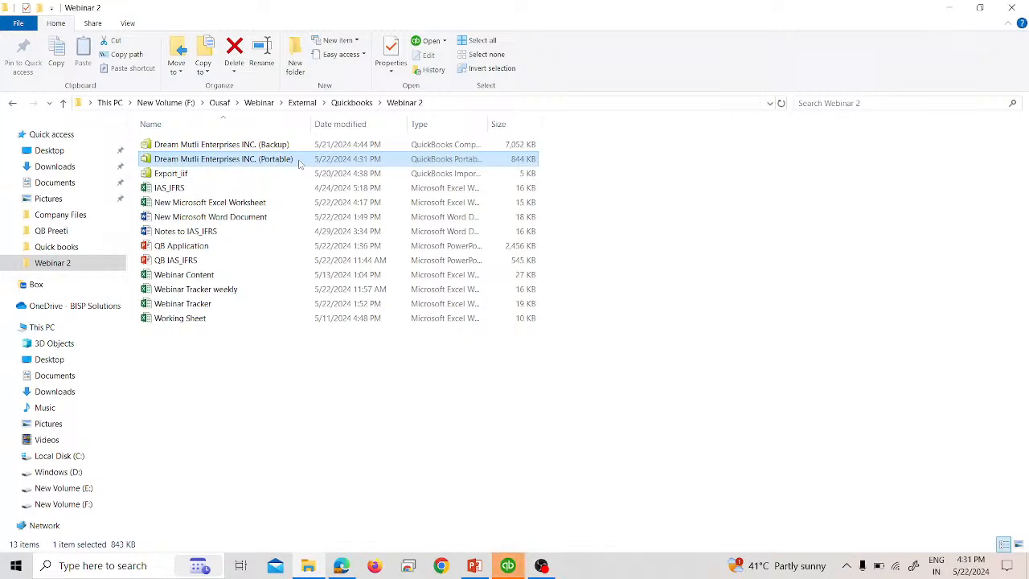
- Return to QuickBooks, postpone the memorized depreciation transaction with Enter All Later, and dismiss the storage notification
left_click(508, 563)
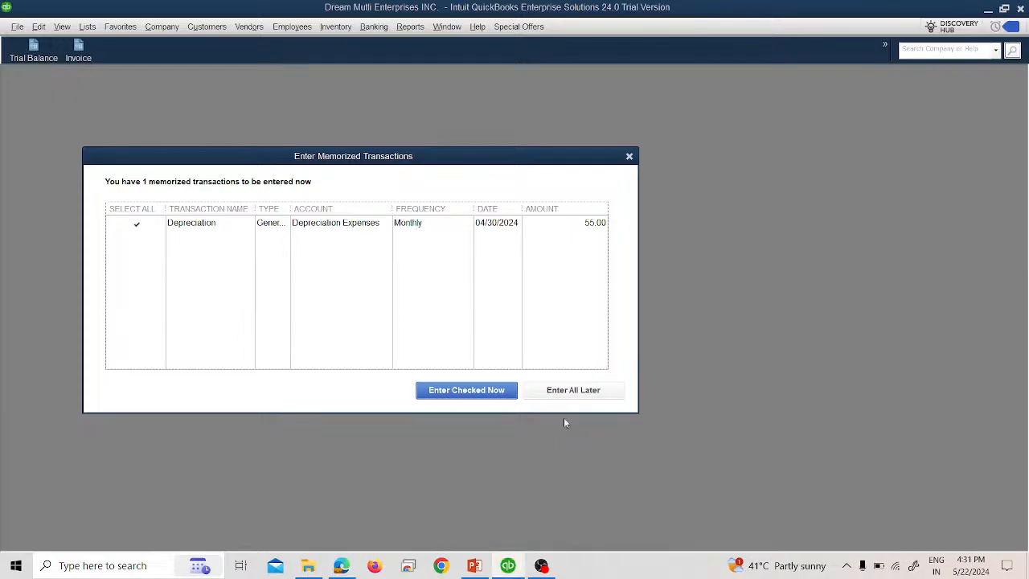
left_click(573, 389)
left_click(510, 264)
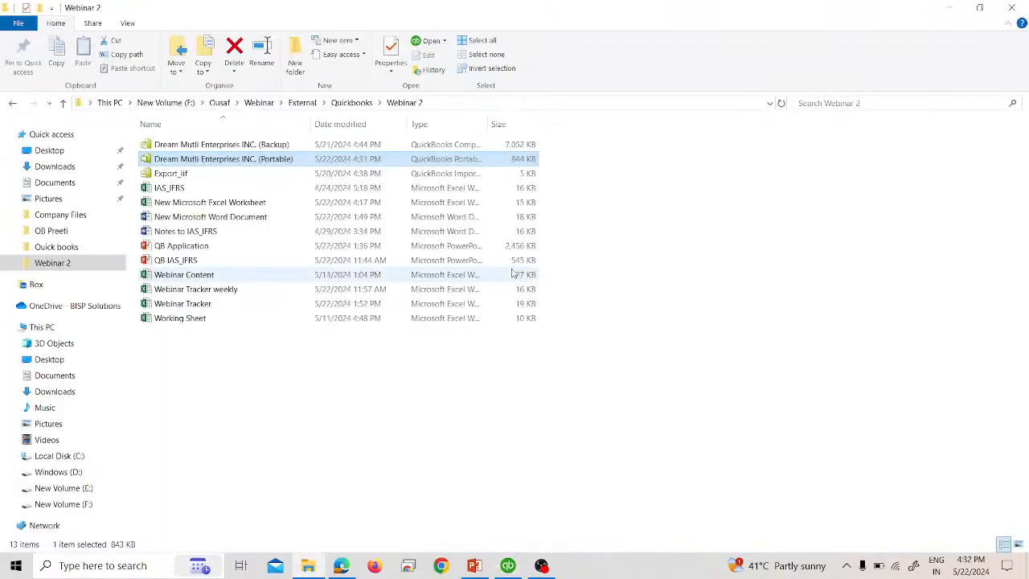
left_click(514, 563)
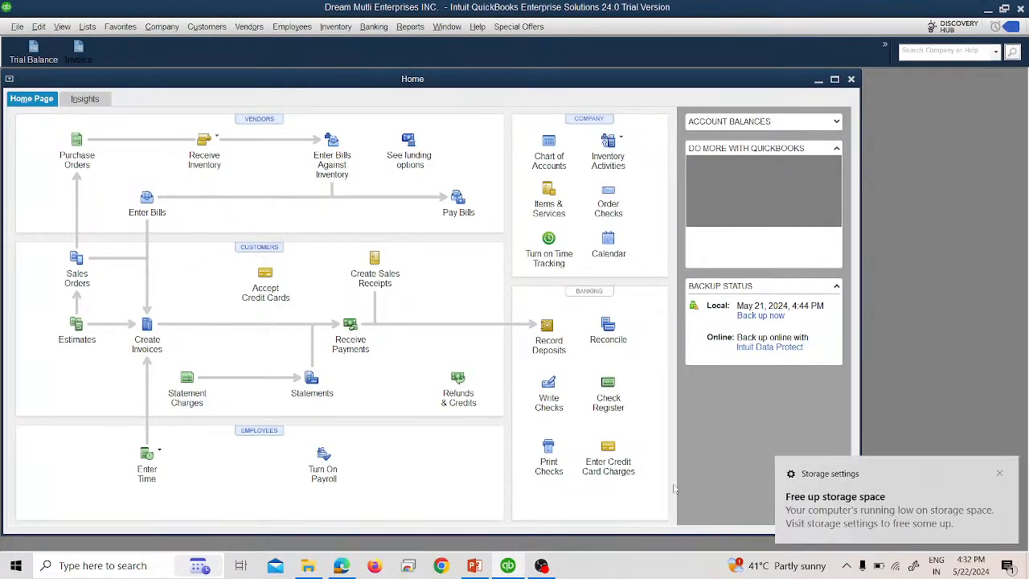
left_click(1001, 473)
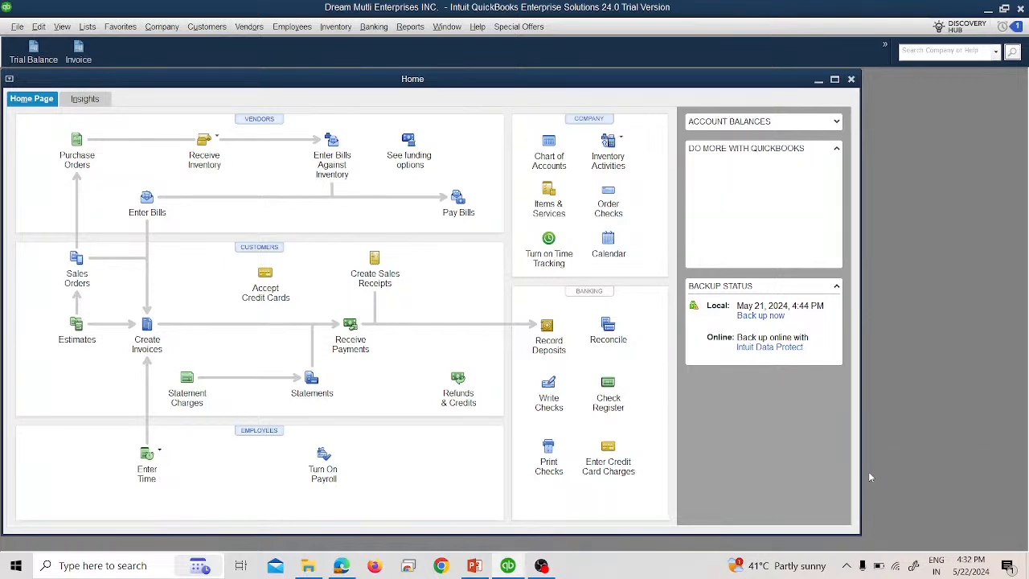
- Choose F:\Ousaf\Webinar\External\Quickbooks\Webinar 2 as the shared folder for sending a portable company file, then cancel the send
left_click(16, 27)
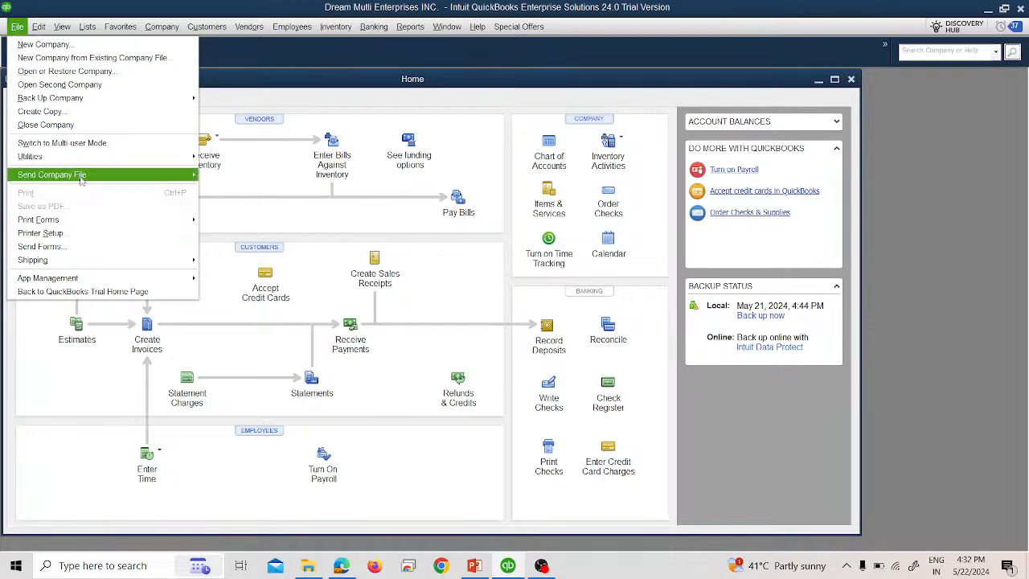
mouse_move(80, 174)
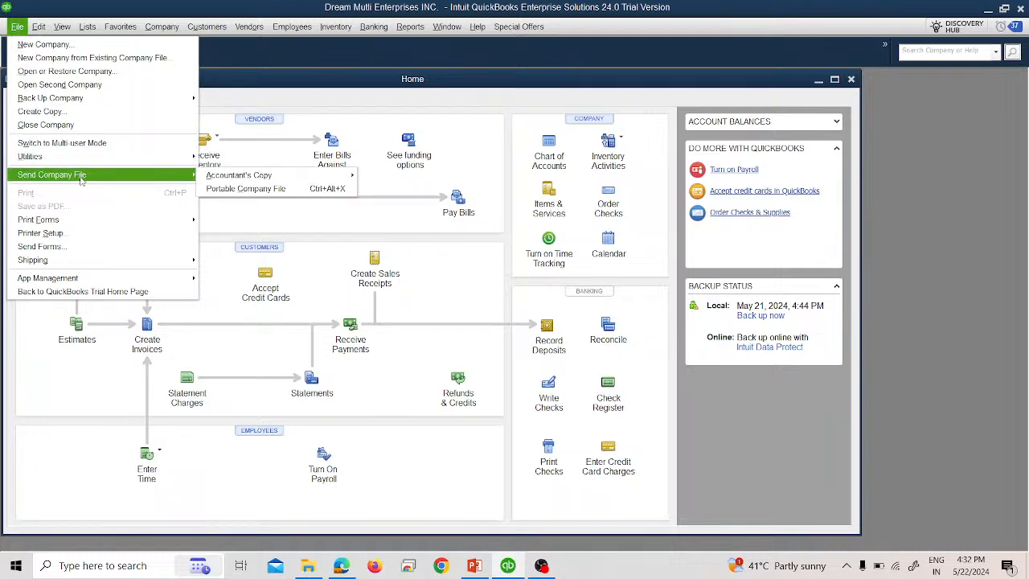
left_click(225, 188)
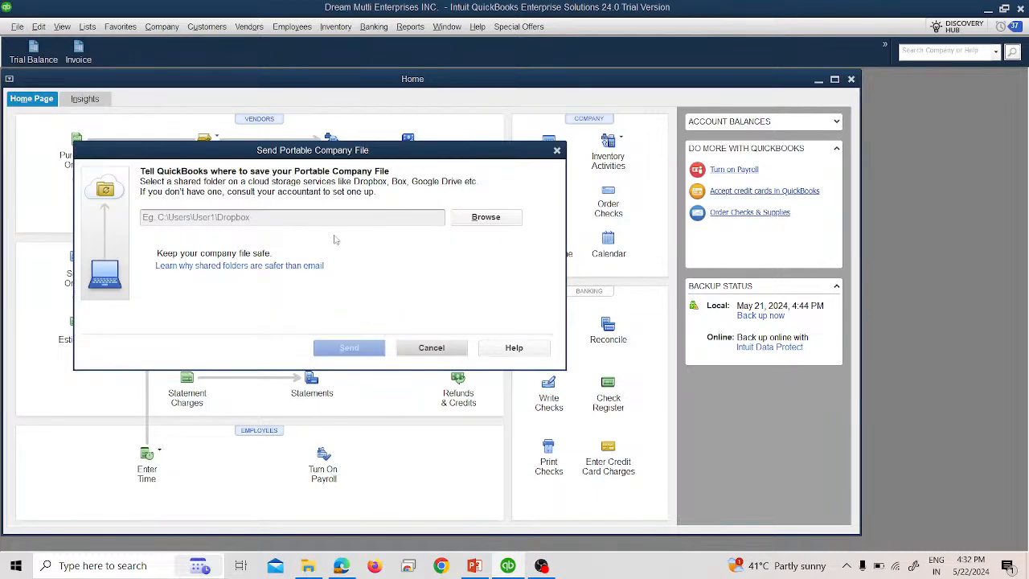
left_click(474, 222)
scroll(480, 334, "down", 1)
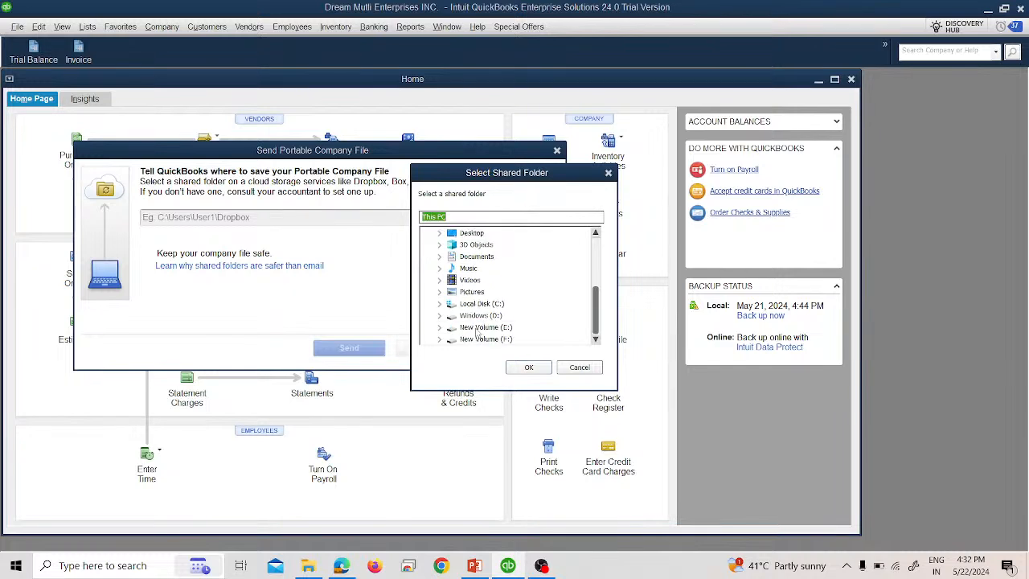
double_click(490, 339)
scroll(488, 329, "down", 3)
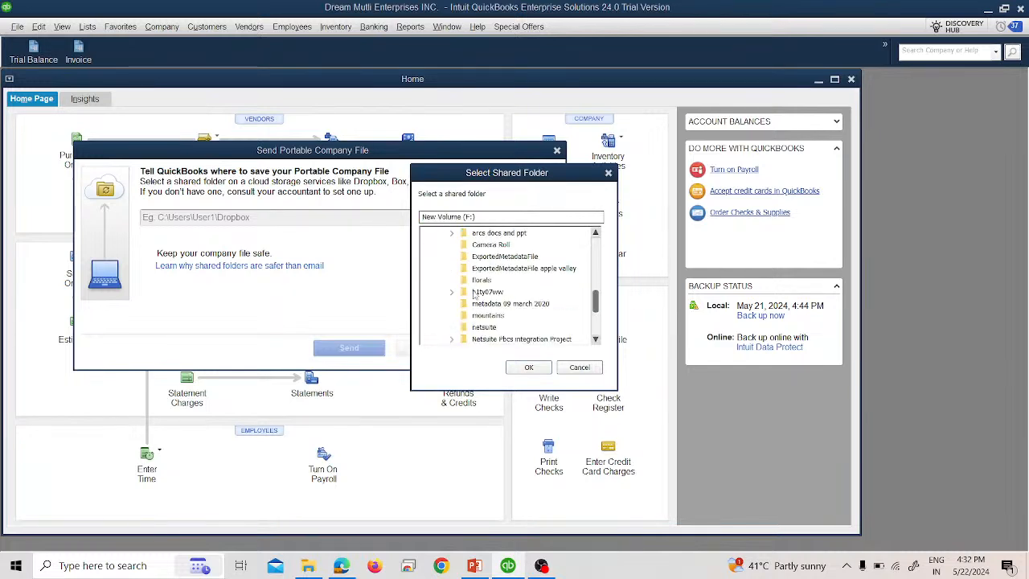
double_click(482, 338)
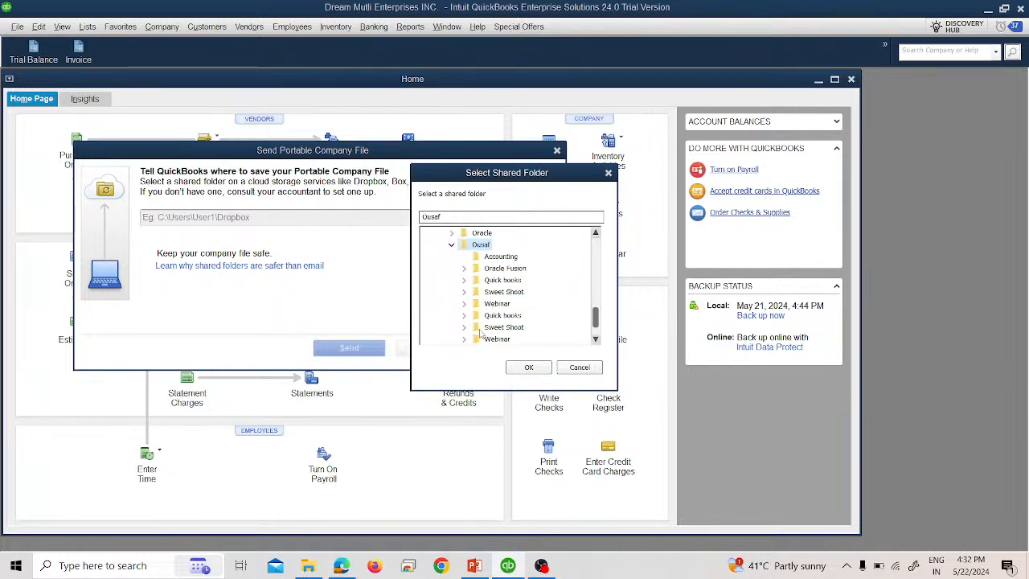
left_click(492, 305)
double_click(492, 305)
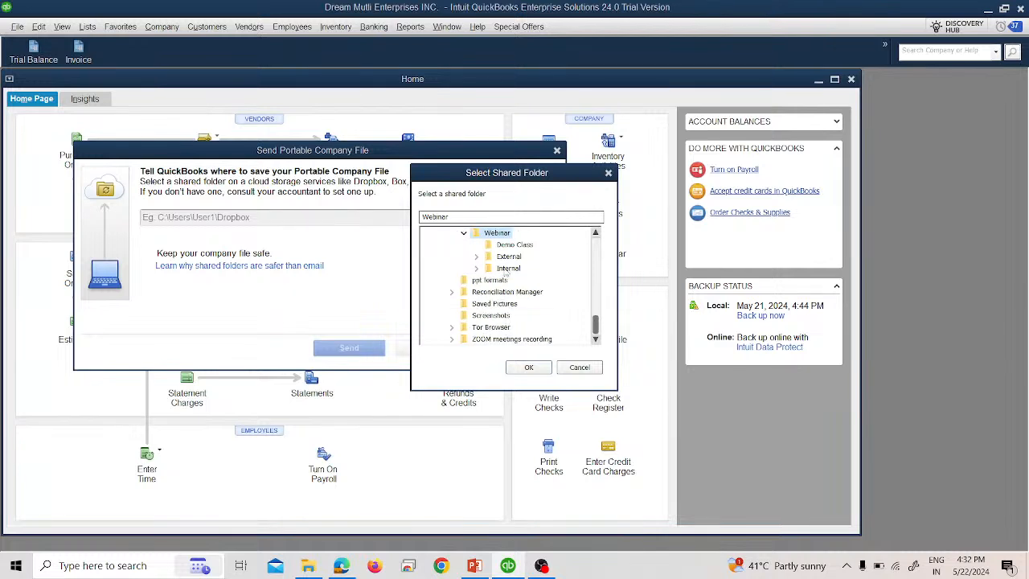
double_click(509, 256)
double_click(512, 269)
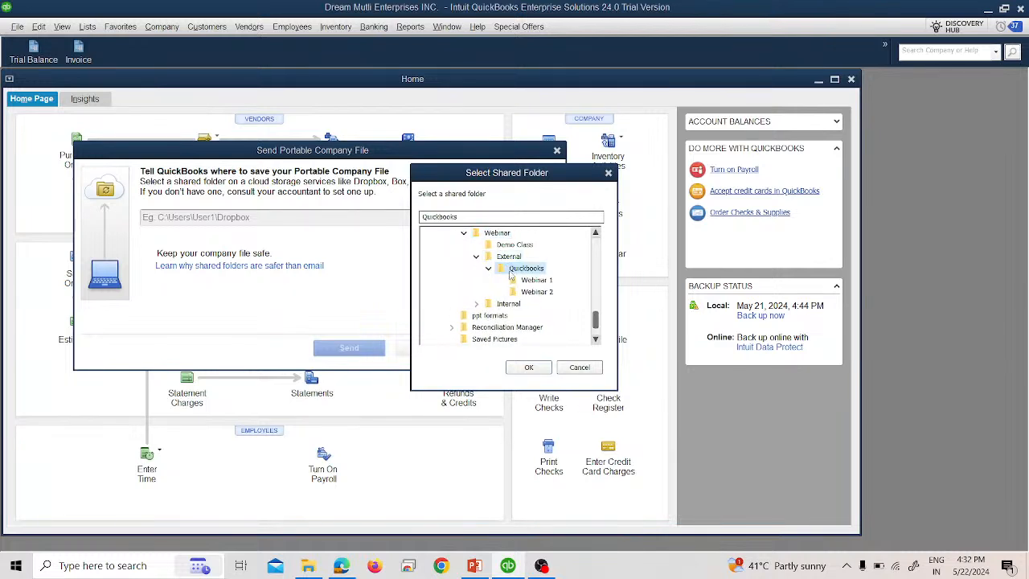
left_click(534, 291)
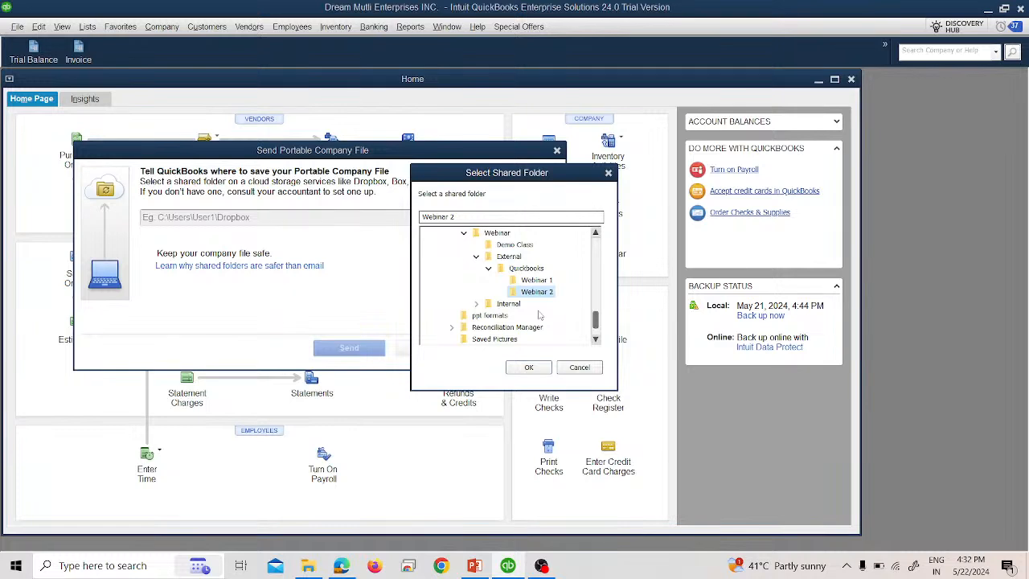
left_click(546, 367)
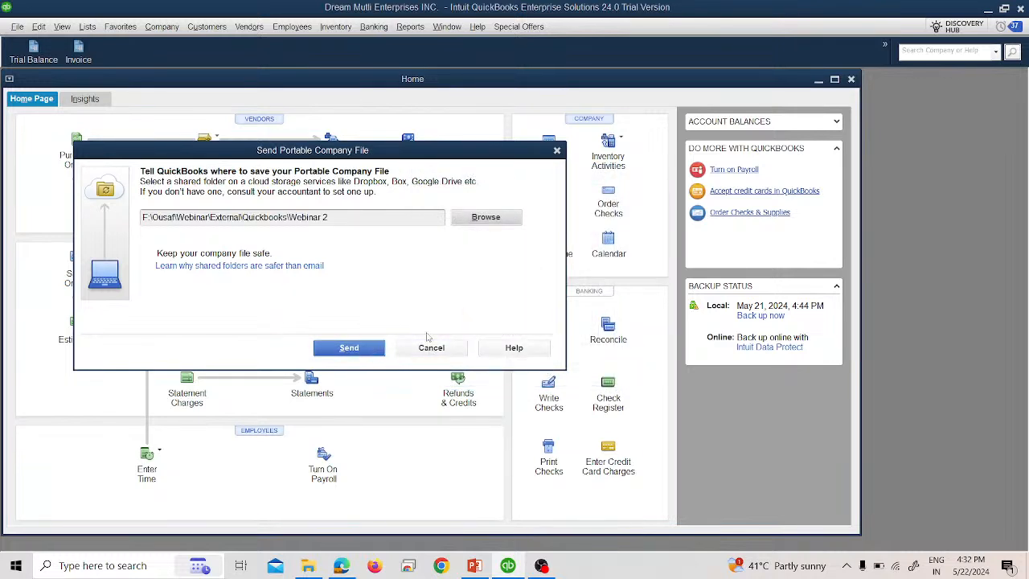
left_click(446, 348)
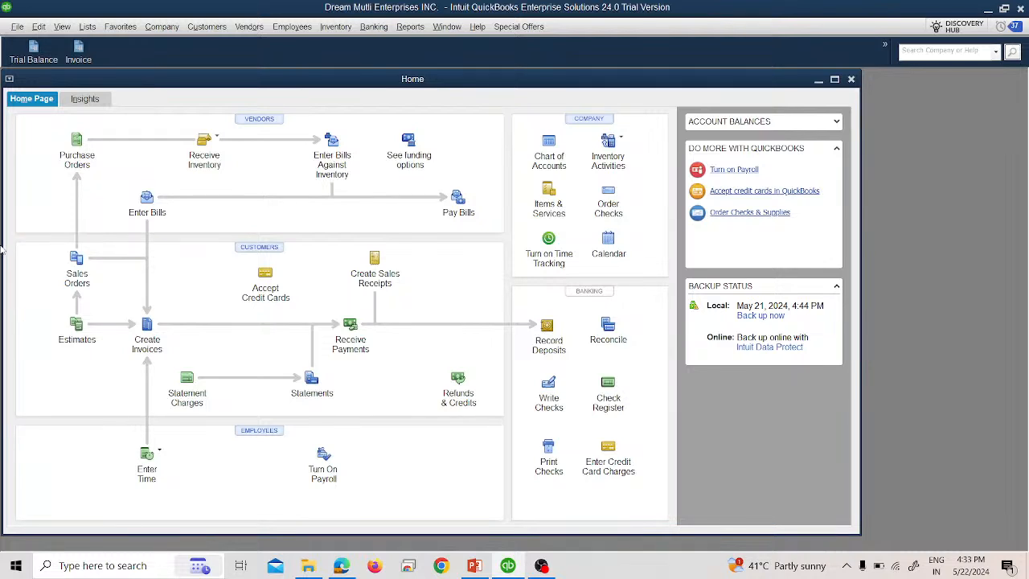
- Open the company Calendar and review the transactions entered on May 1 and May 2, 2024, then close it
left_click(150, 31)
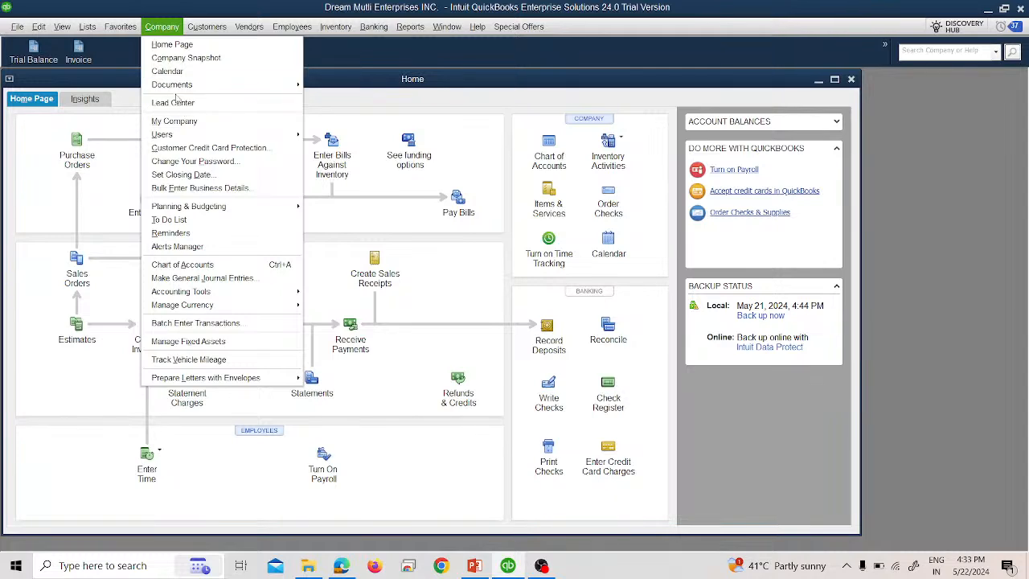
left_click(174, 72)
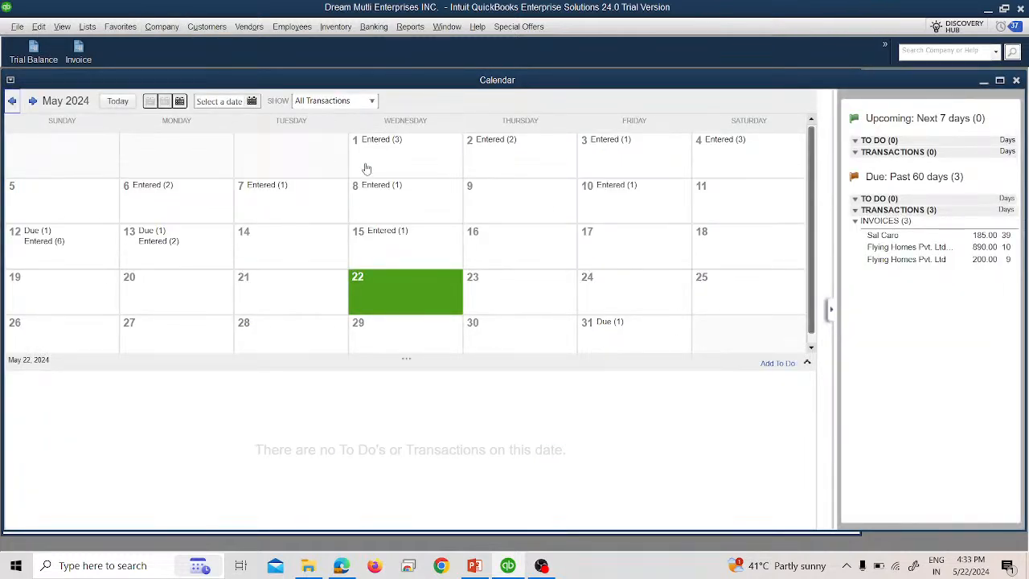
left_click(367, 160)
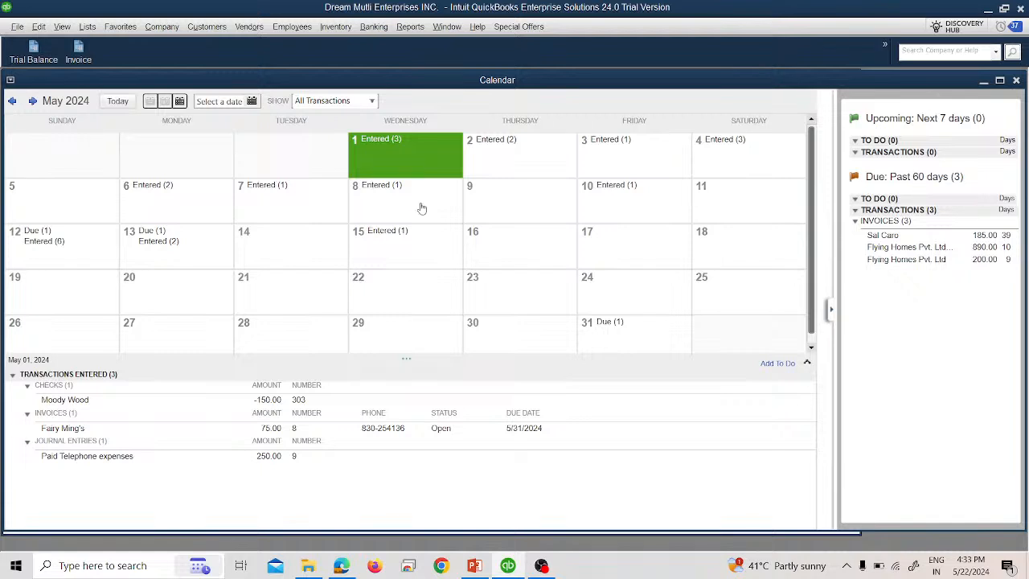
left_click(490, 158)
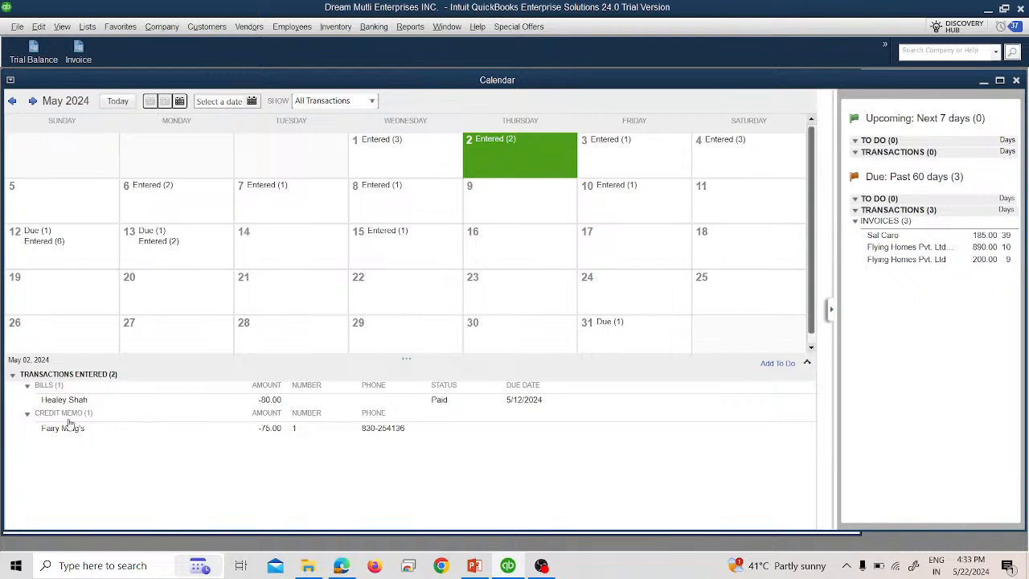
left_click(384, 155)
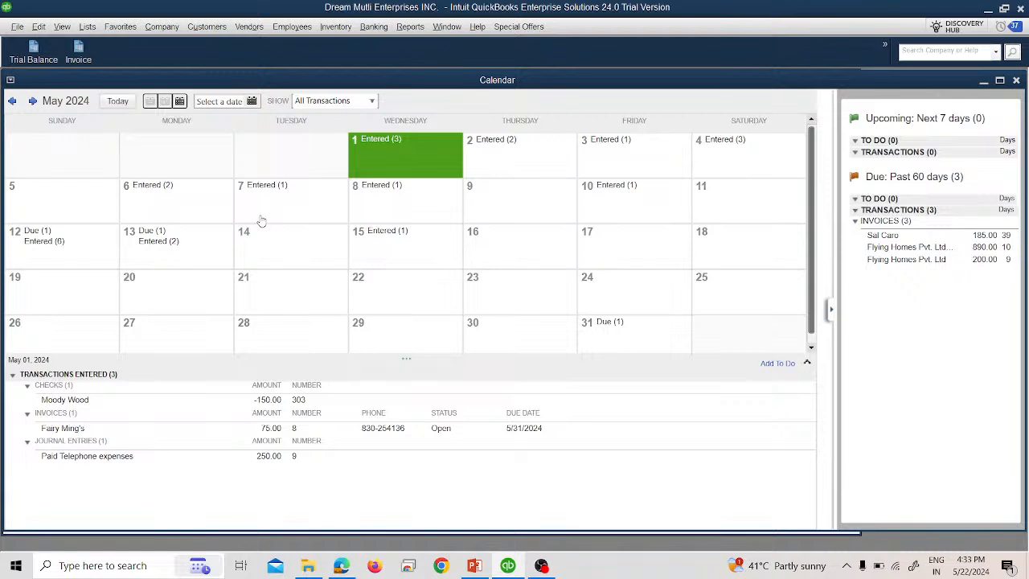
left_click(251, 101)
left_click(255, 117)
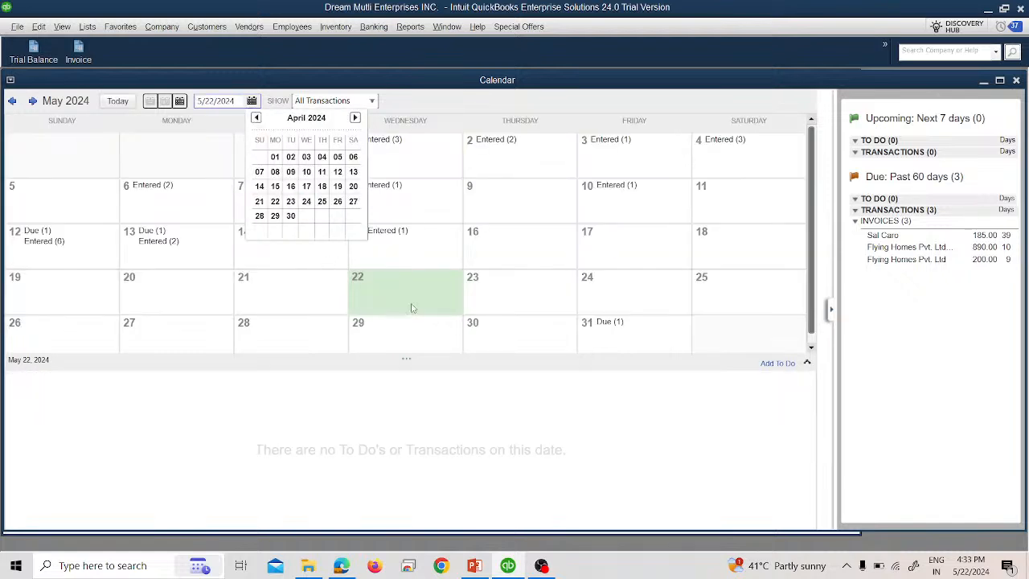
left_click(451, 388)
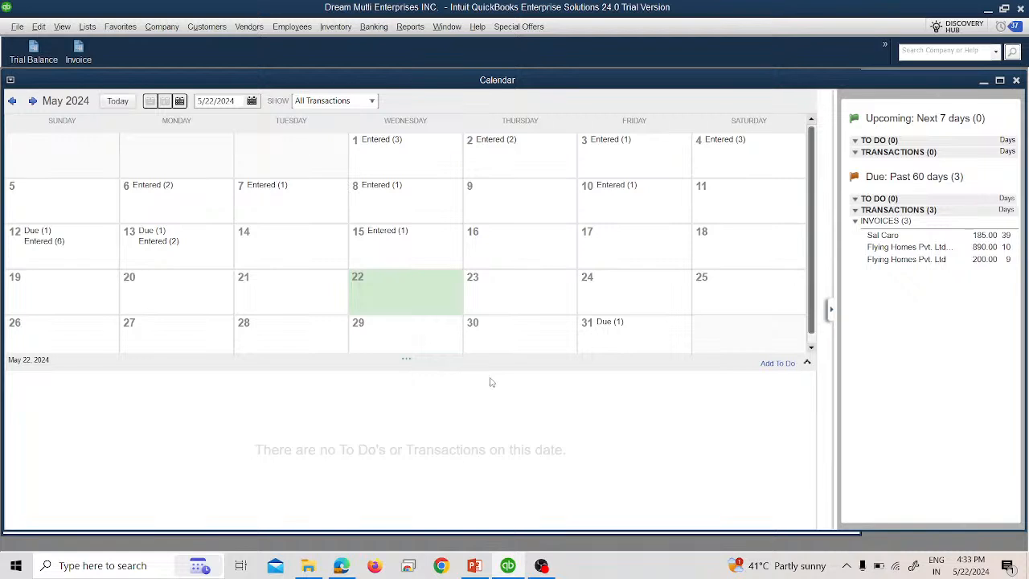
left_click(1016, 81)
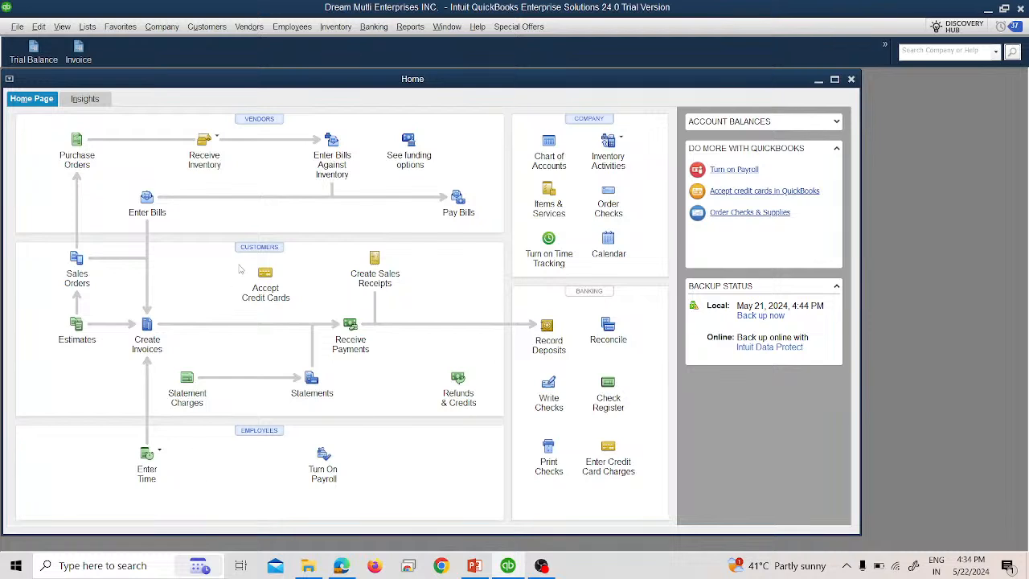
left_click(197, 28)
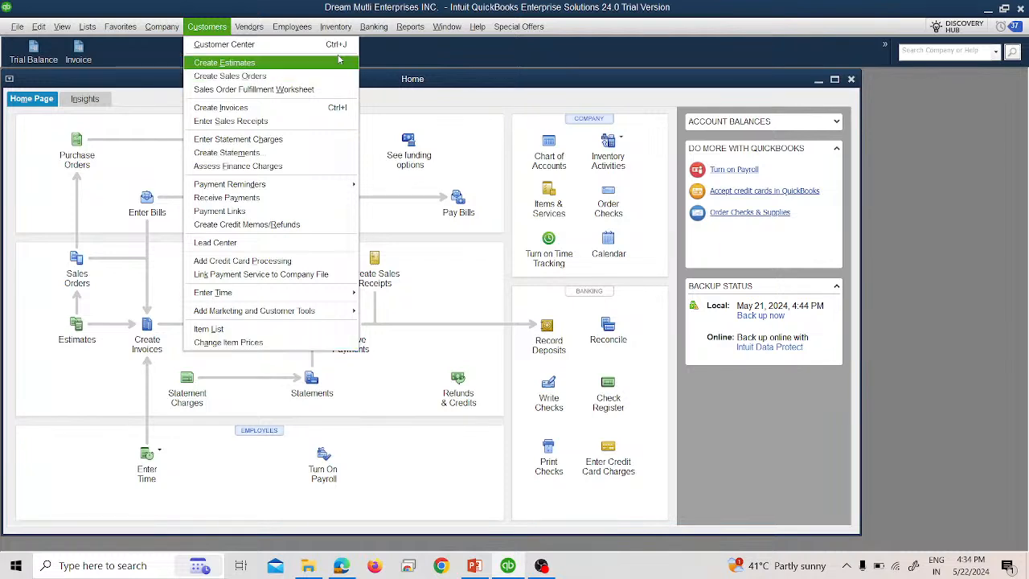
left_click(410, 27)
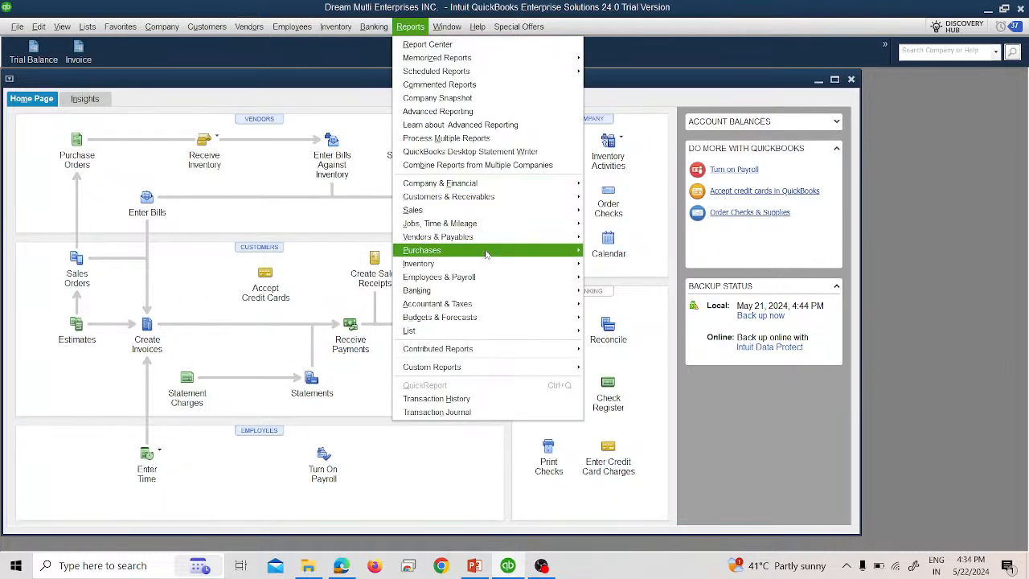
mouse_move(513, 195)
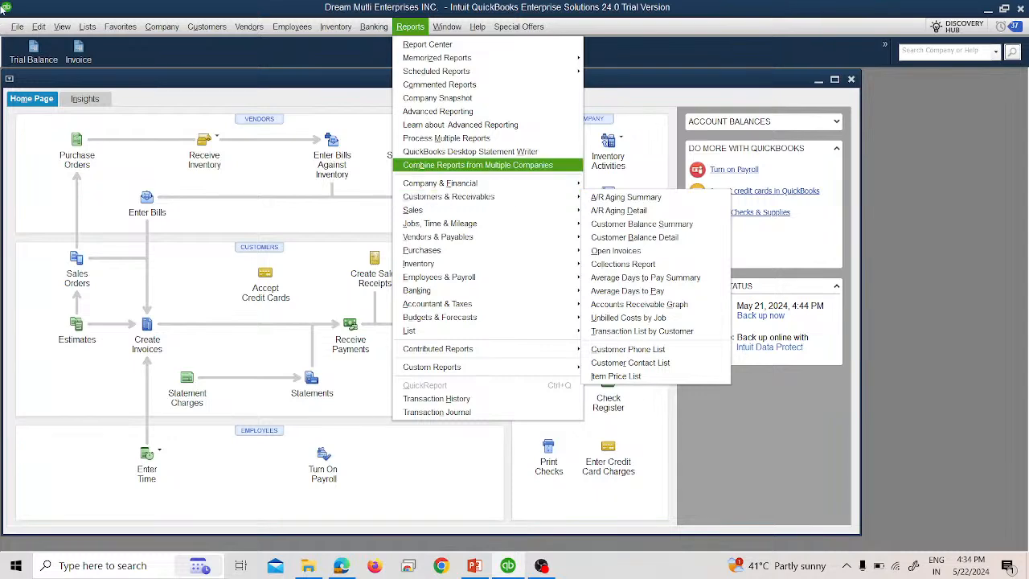
left_click(30, 27)
mouse_move(15, 27)
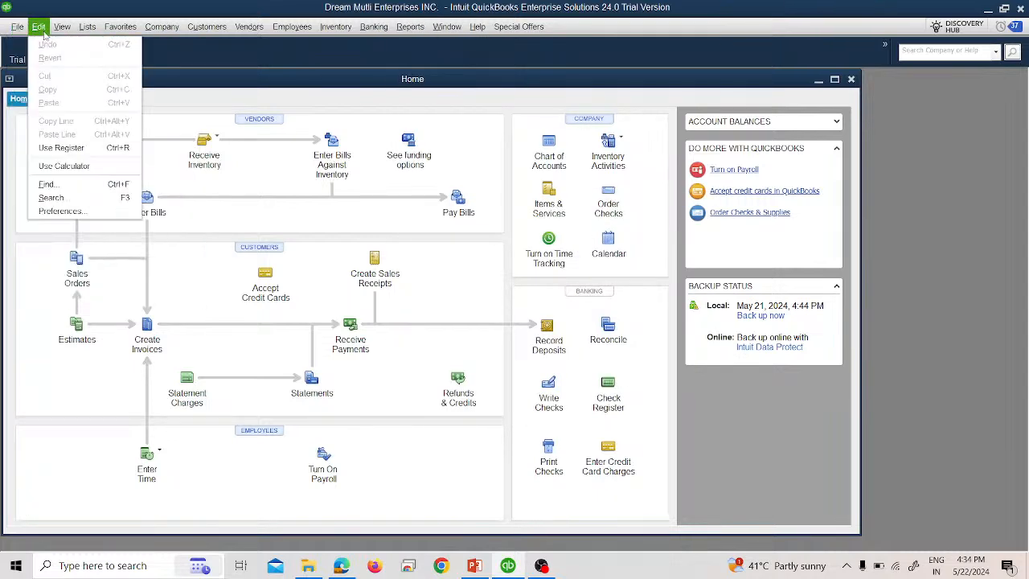
mouse_move(122, 32)
mouse_move(164, 32)
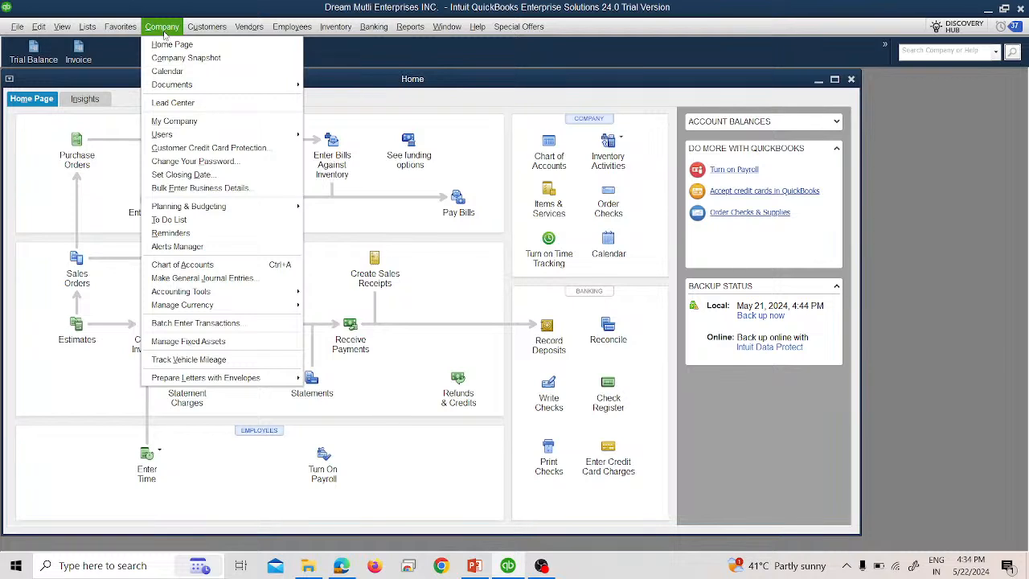
mouse_move(230, 29)
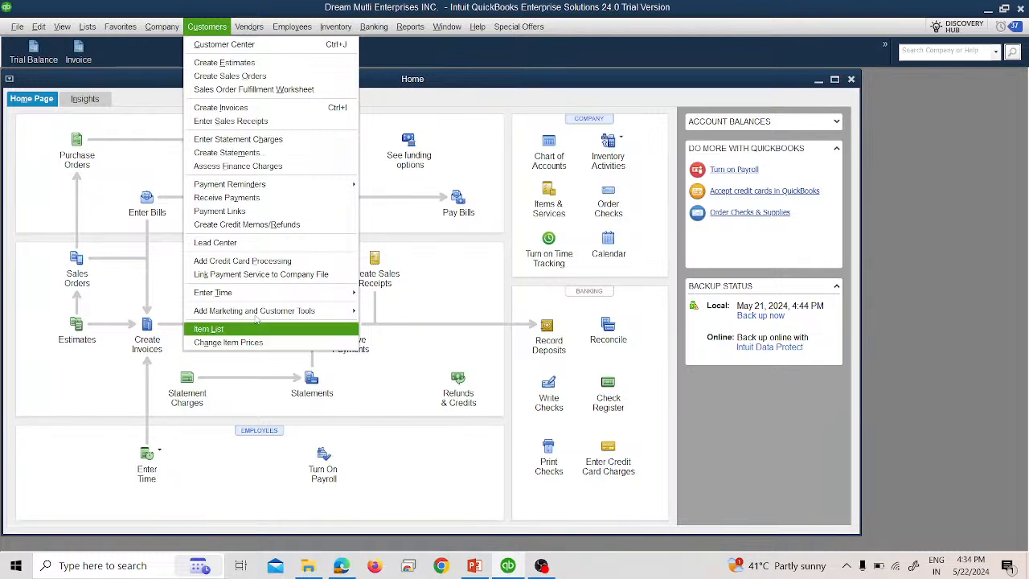
mouse_move(233, 186)
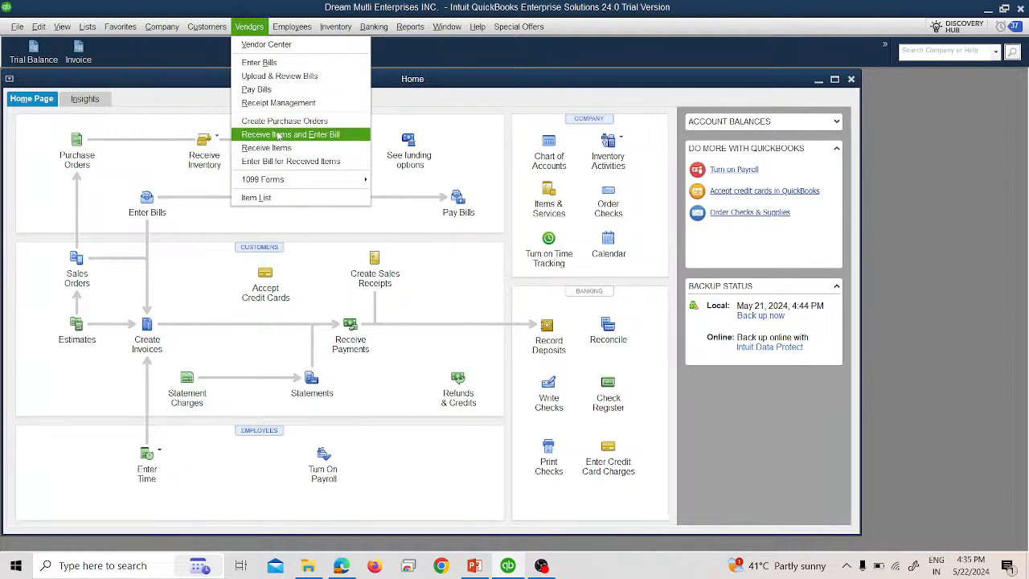
mouse_move(282, 31)
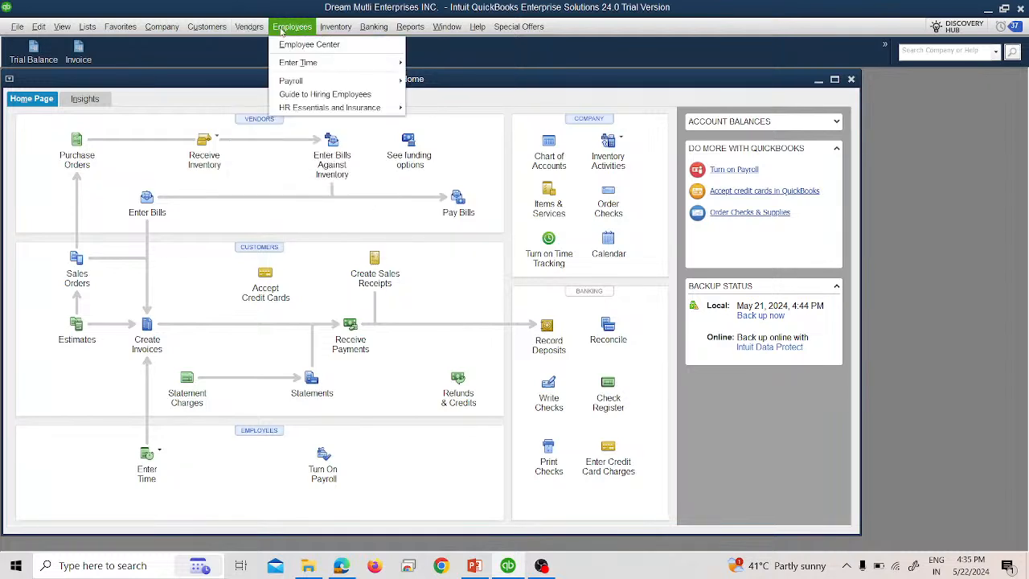
mouse_move(325, 29)
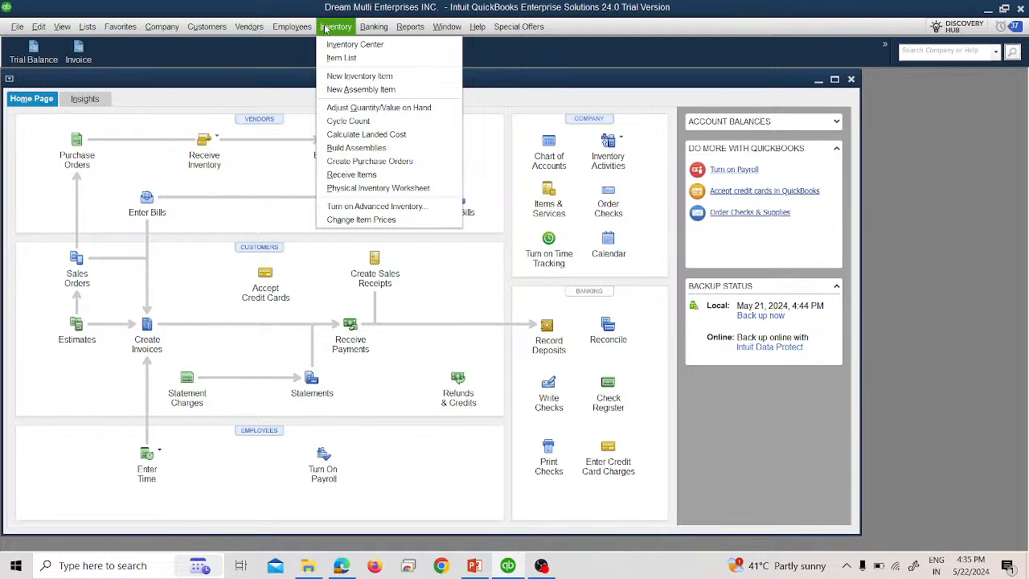
mouse_move(363, 32)
mouse_move(406, 30)
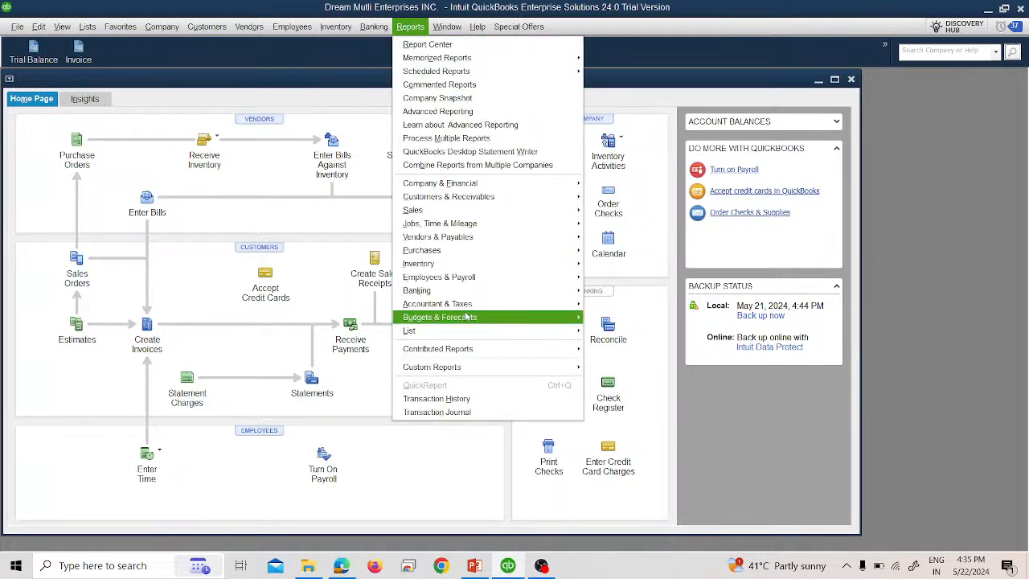
mouse_move(487, 296)
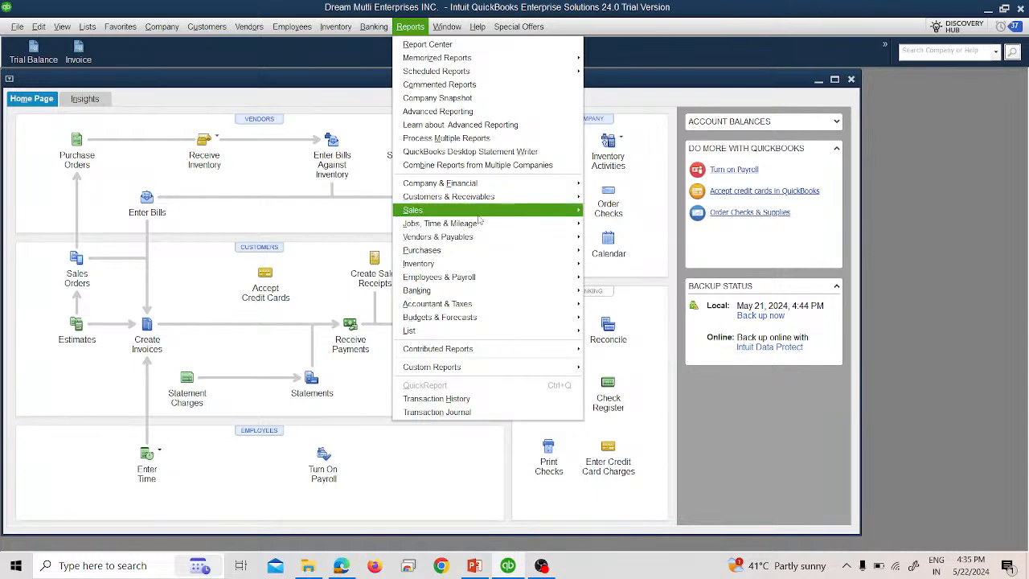
mouse_move(477, 215)
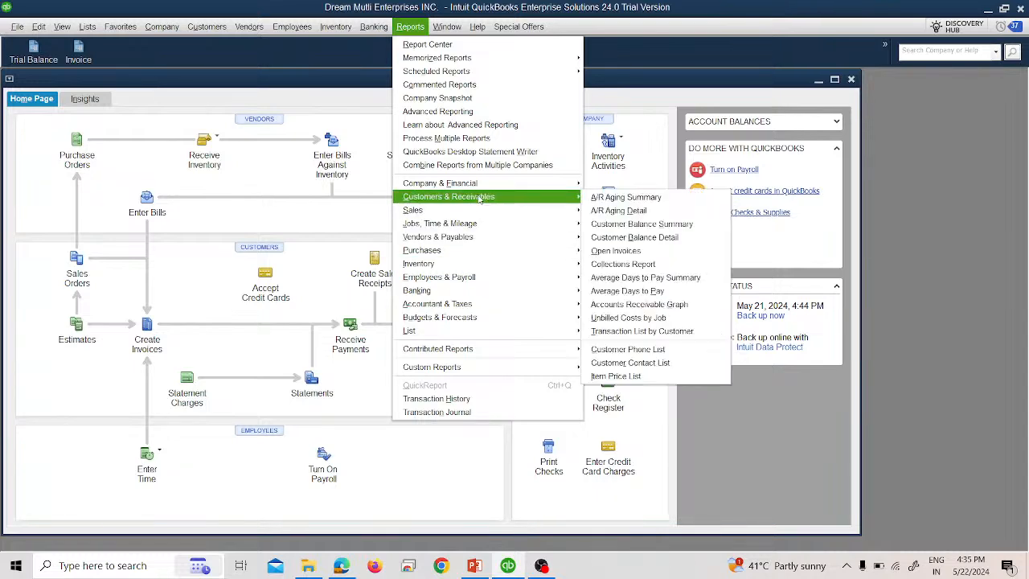
- Open Preferences and examine the Sales & Customers company preferences
left_click(39, 27)
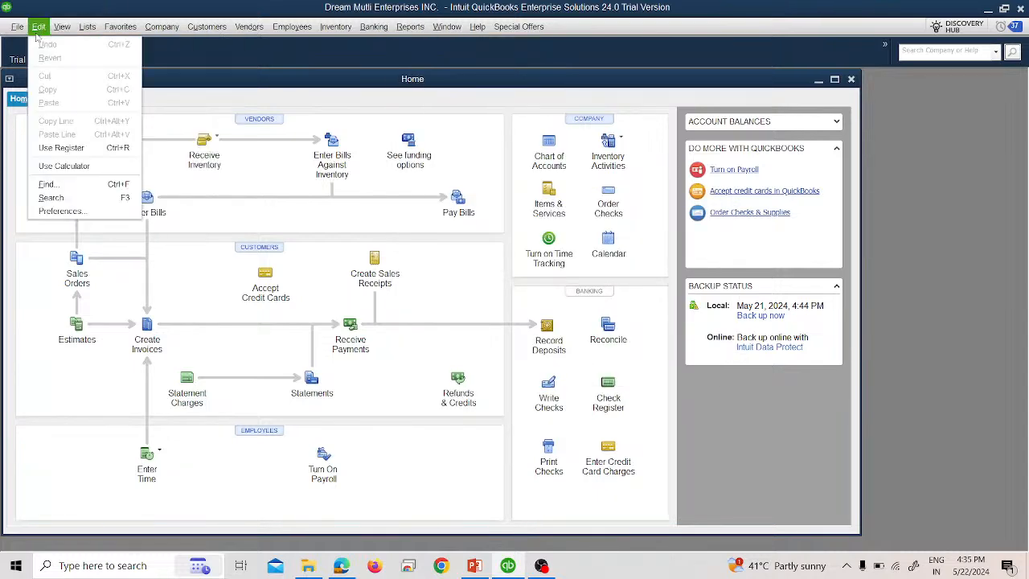
left_click(102, 209)
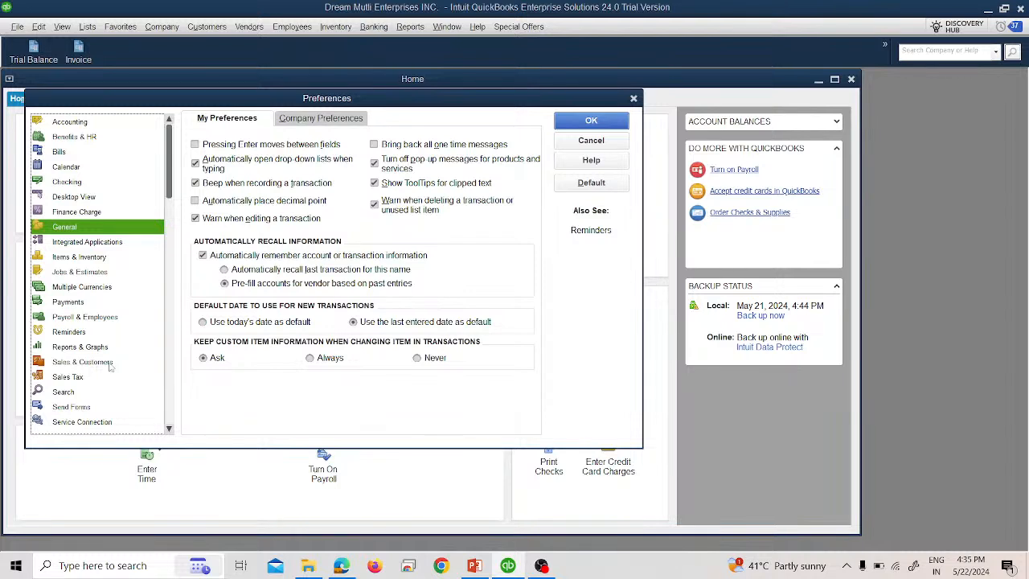
left_click(81, 362)
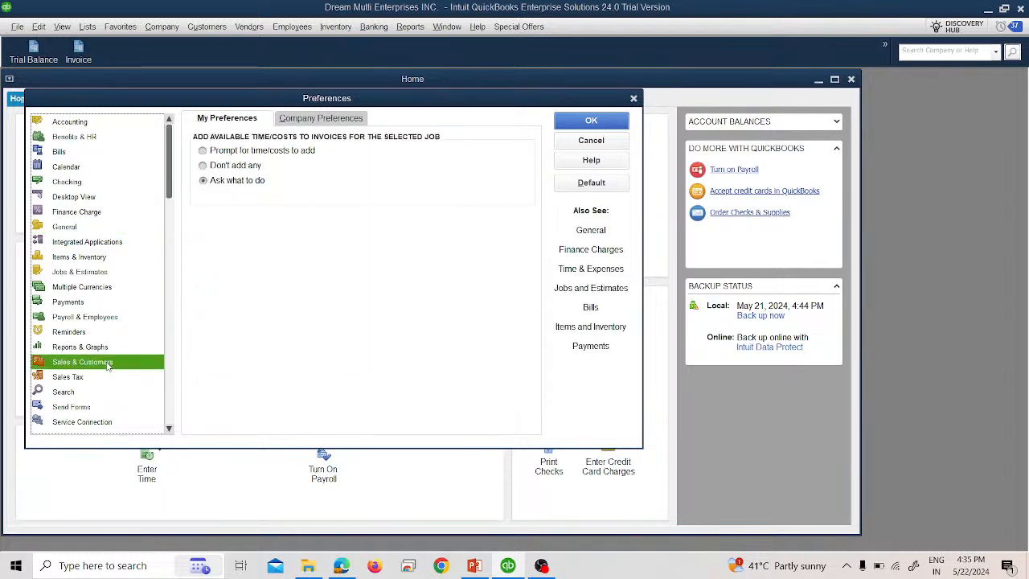
left_click(343, 117)
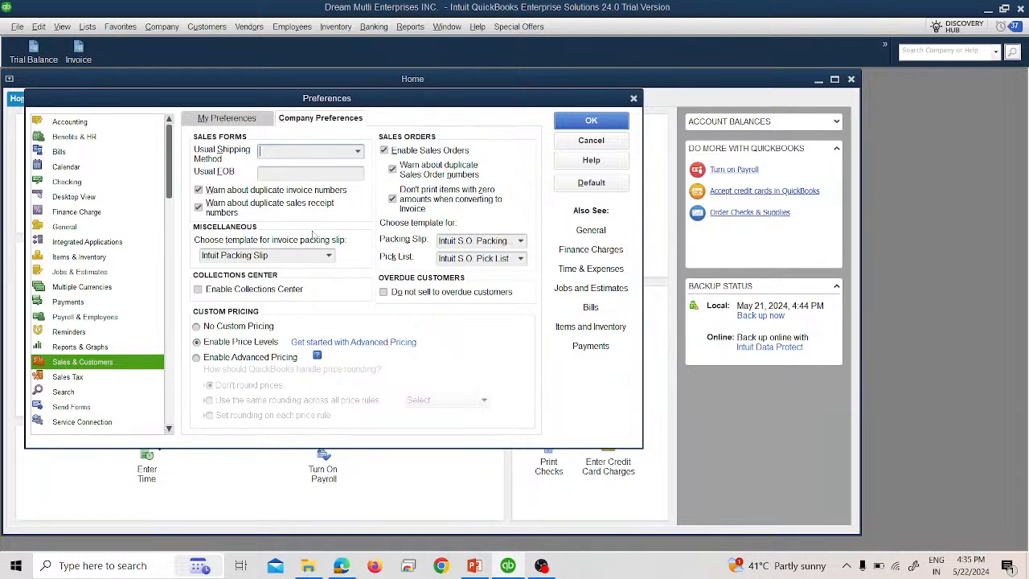
- Review the Sales Tax, Sales & Customers, Payments, General and Time & Expenses preferences in both preference tabs
scroll(261, 344, "down", 1)
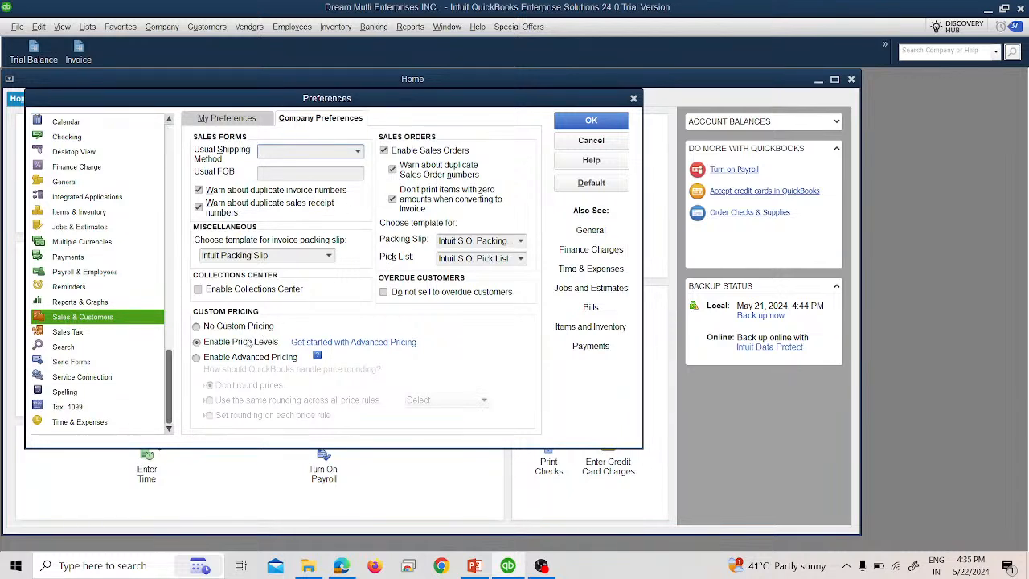
left_click(84, 332)
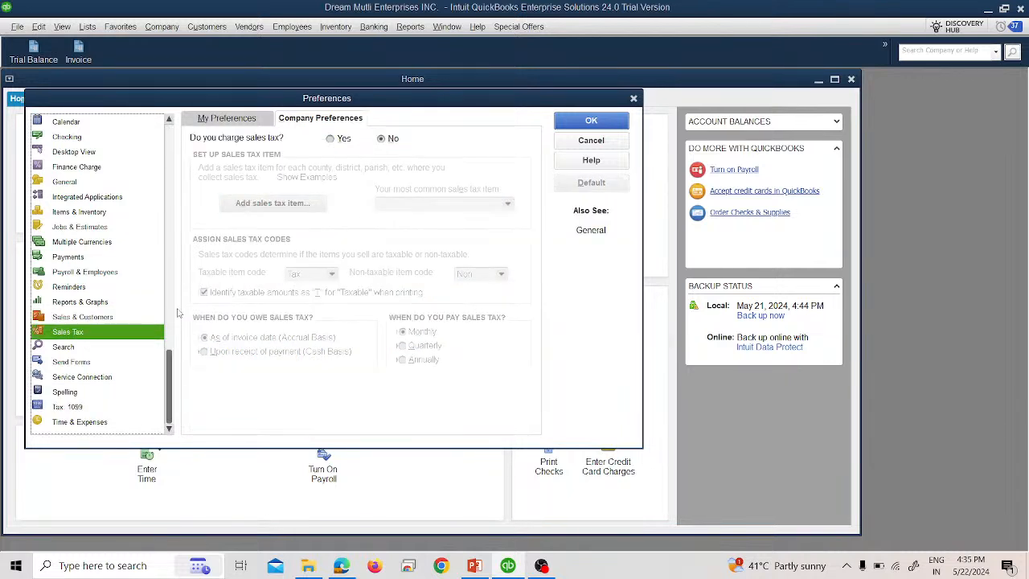
left_click(261, 120)
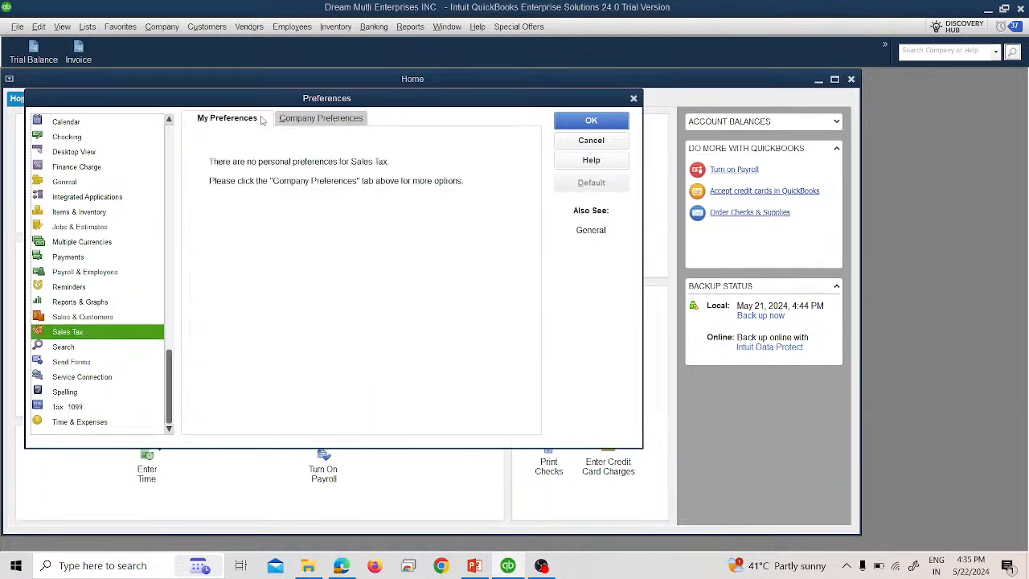
left_click(103, 316)
left_click(306, 125)
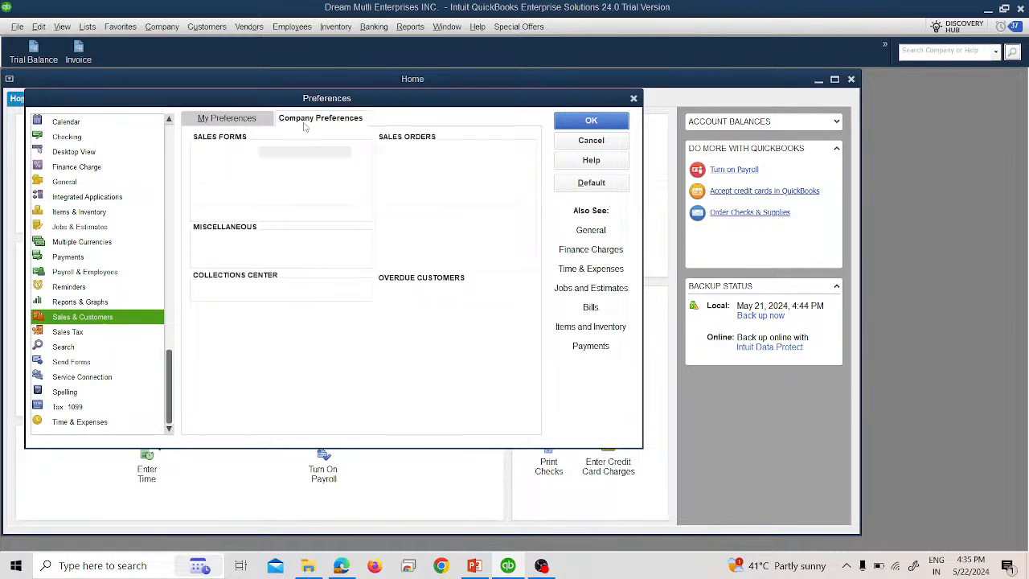
left_click(85, 258)
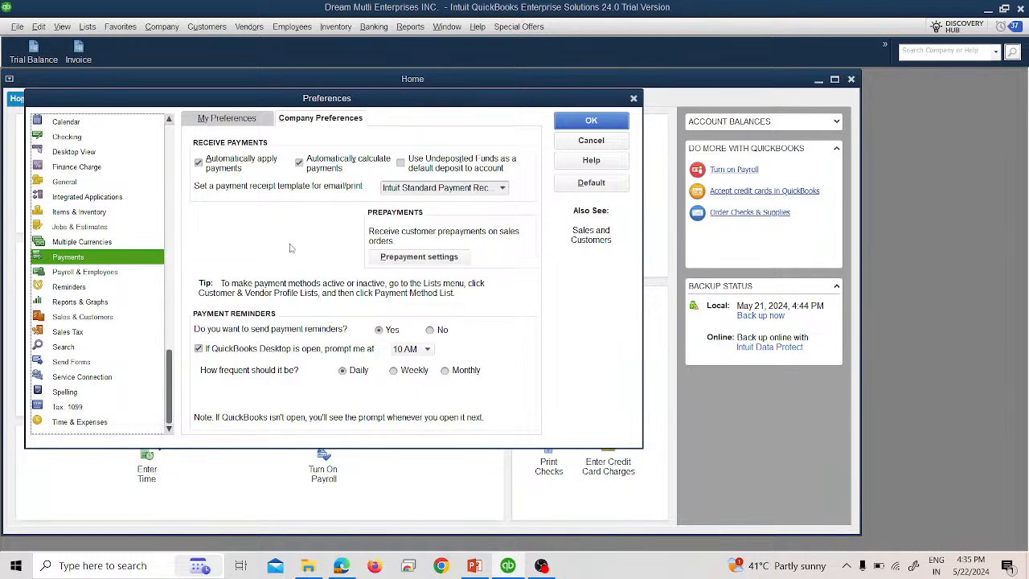
left_click(209, 122)
left_click(138, 243)
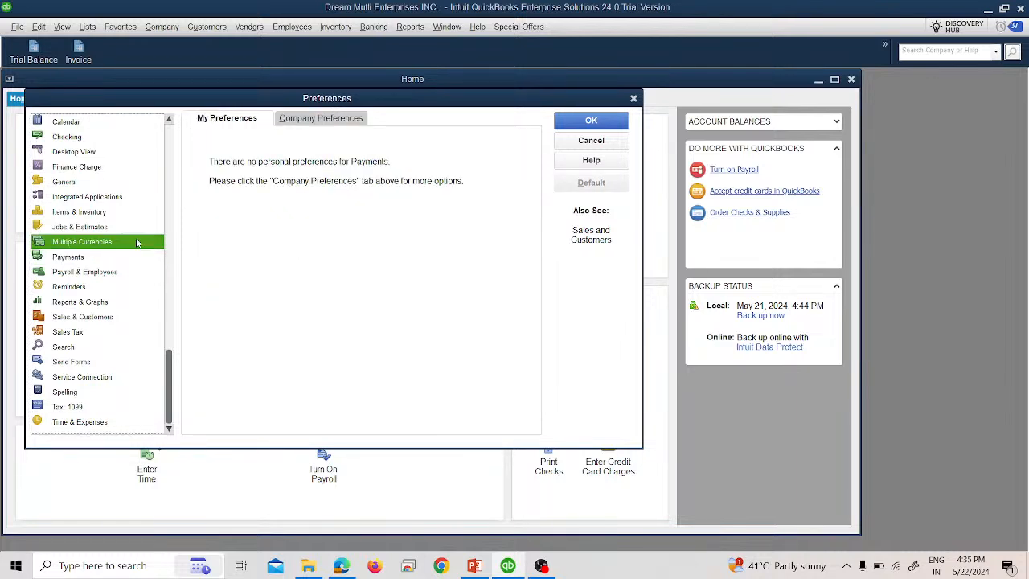
left_click(99, 183)
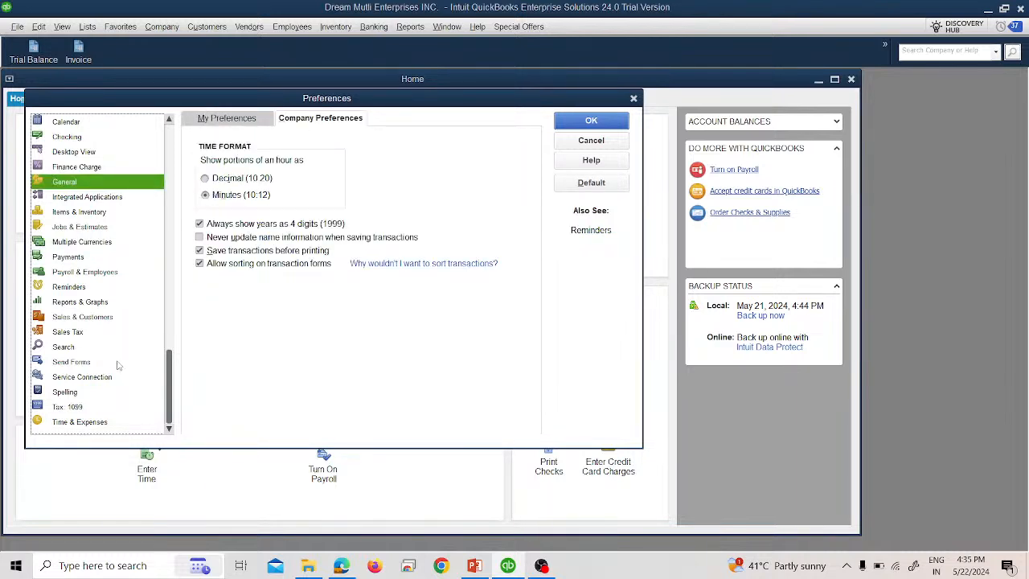
left_click(111, 422)
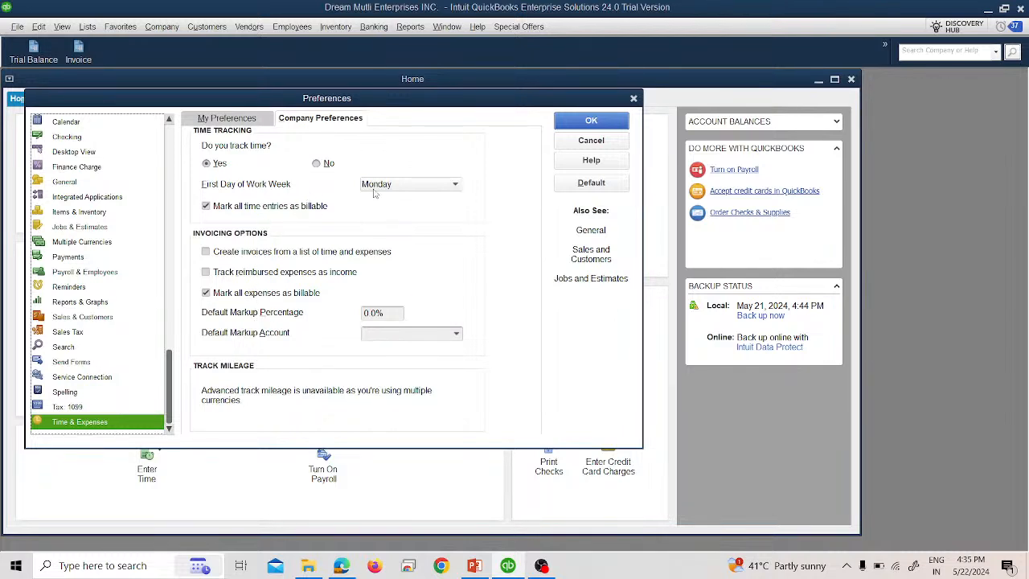
- Set the first day of the work week to Monday in Time & Expenses company preferences and save the preferences
left_click(236, 121)
left_click(294, 122)
left_click(369, 187)
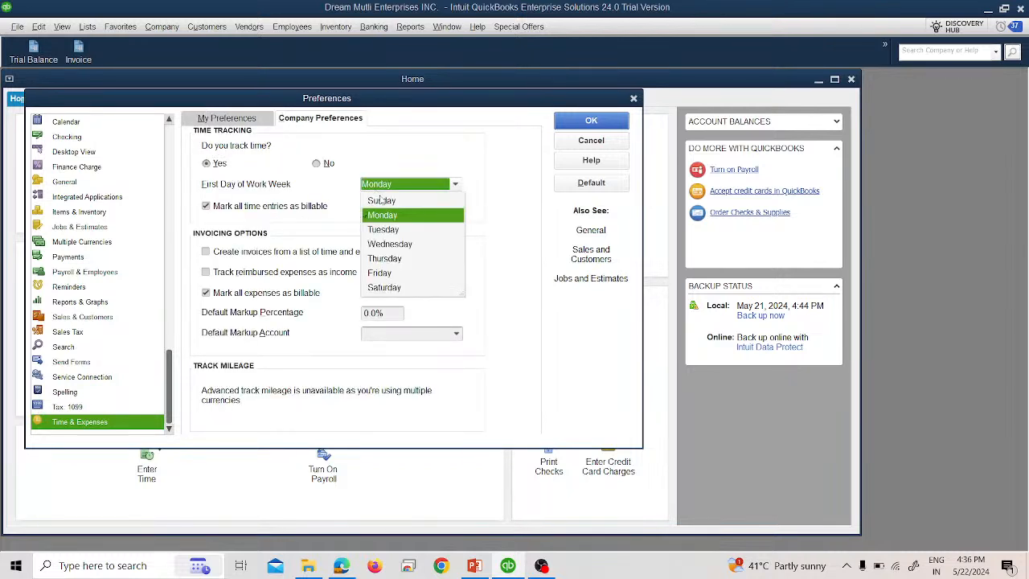
left_click(381, 215)
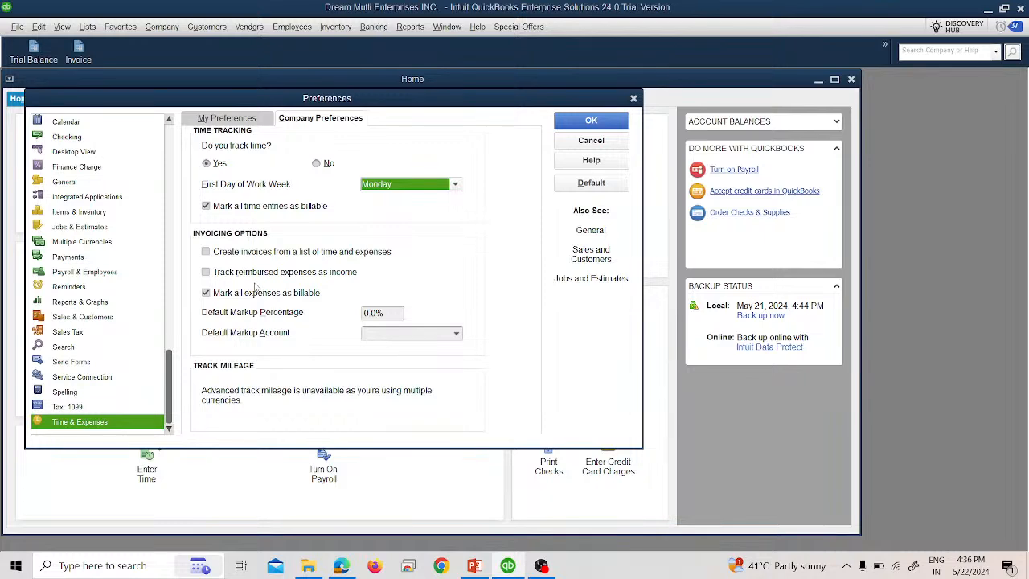
left_click(595, 120)
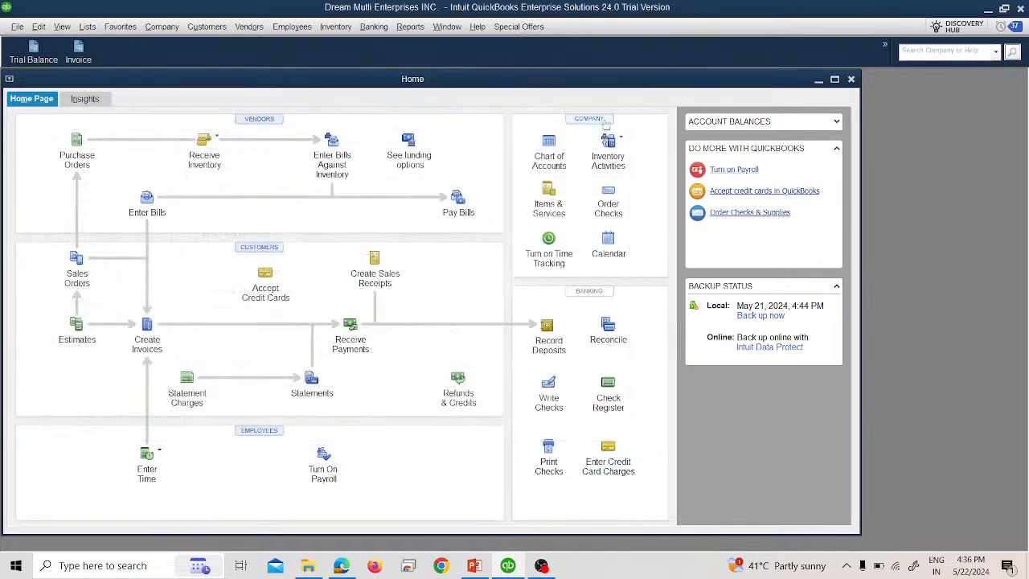
- Browse the Company, Customers and Employees menus
left_click(162, 29)
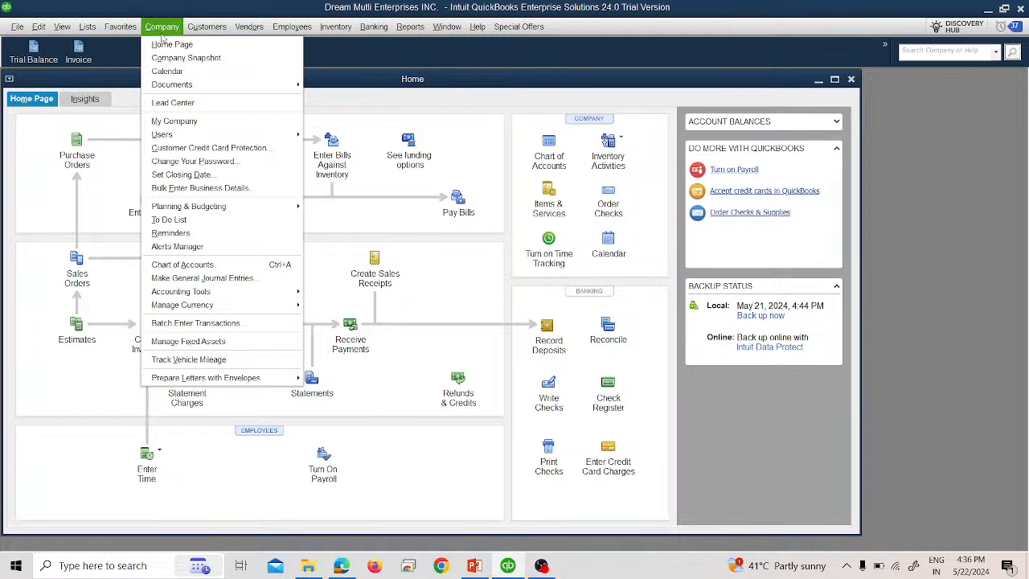
mouse_move(225, 27)
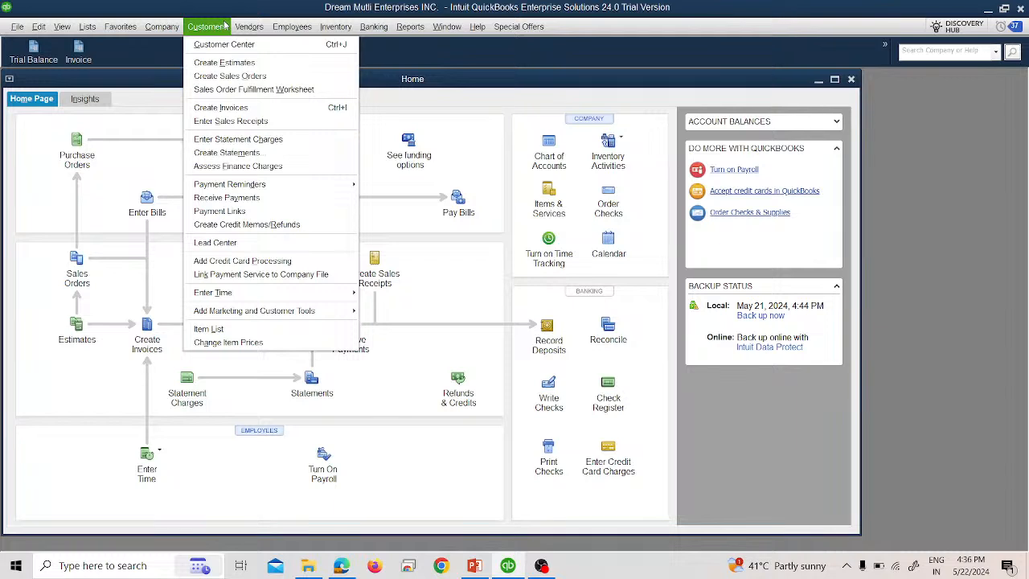
mouse_move(313, 26)
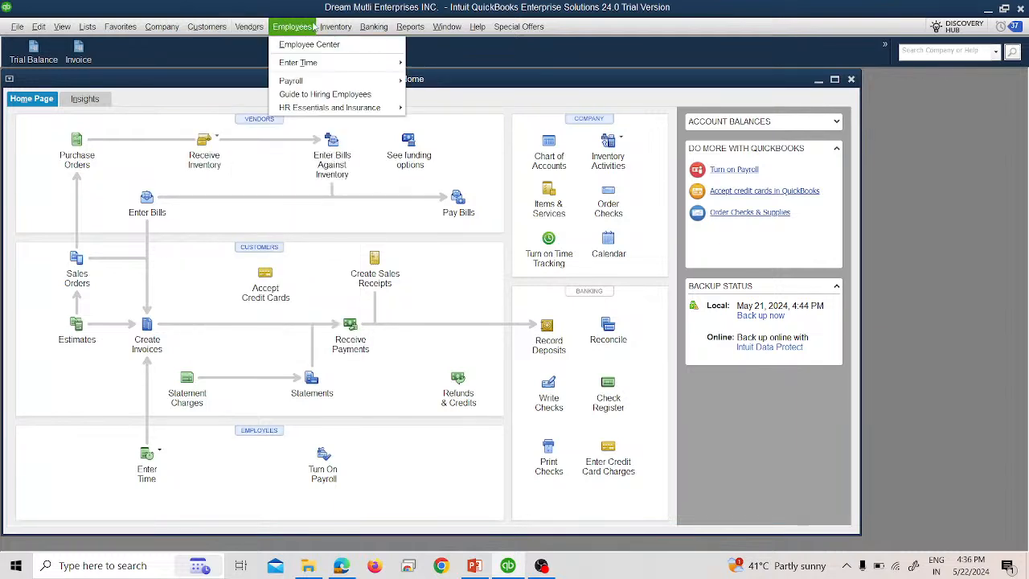
- Open a second company window, dismiss the notice, and choose to open an existing company file
left_click(17, 28)
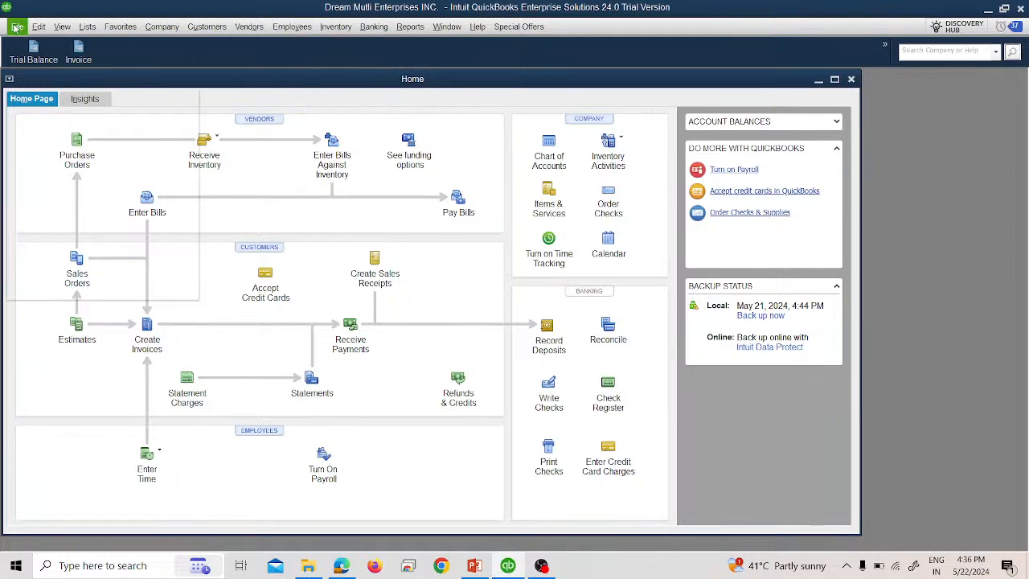
left_click(17, 28)
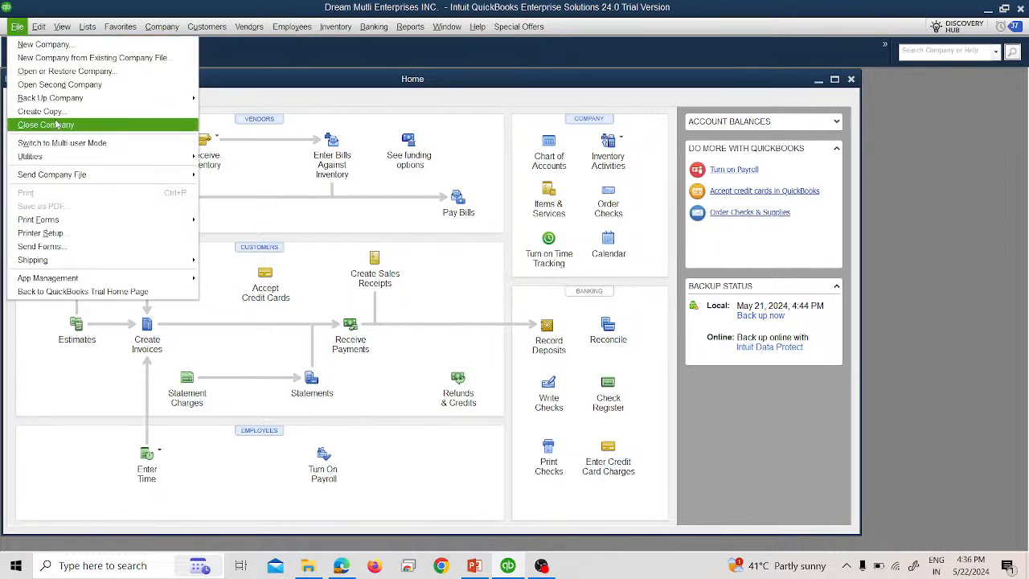
left_click(63, 85)
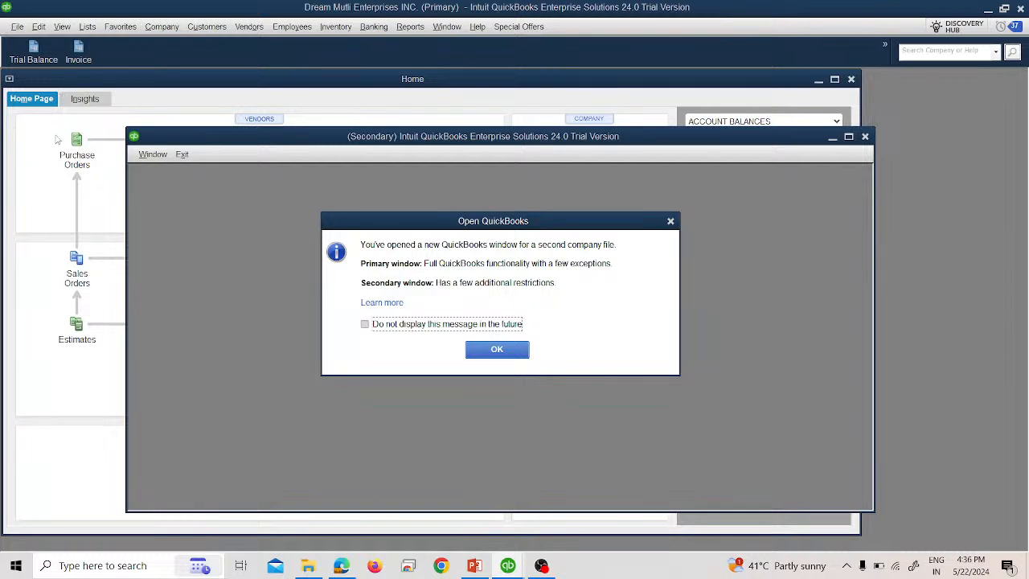
left_click(483, 352)
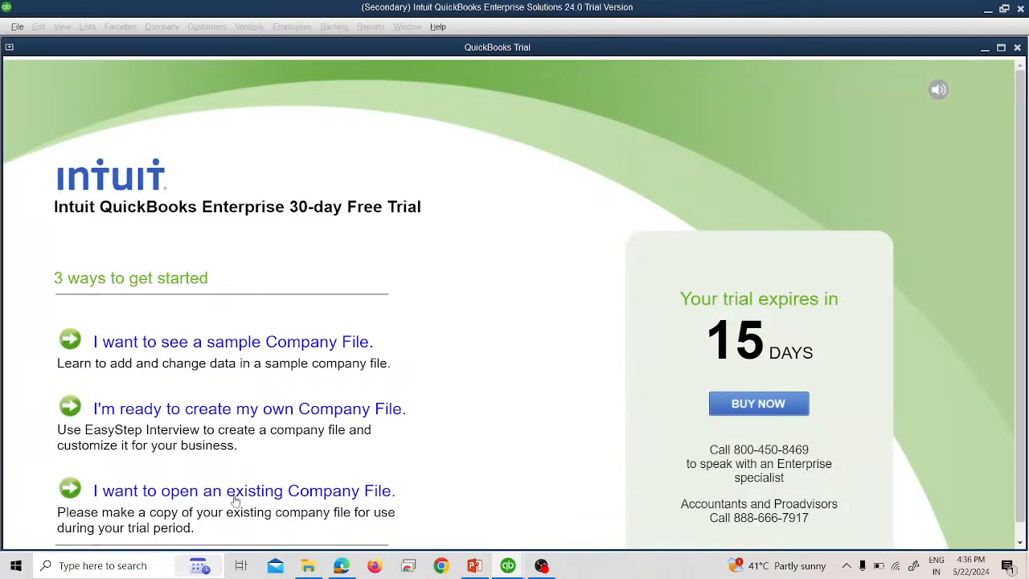
left_click(235, 497)
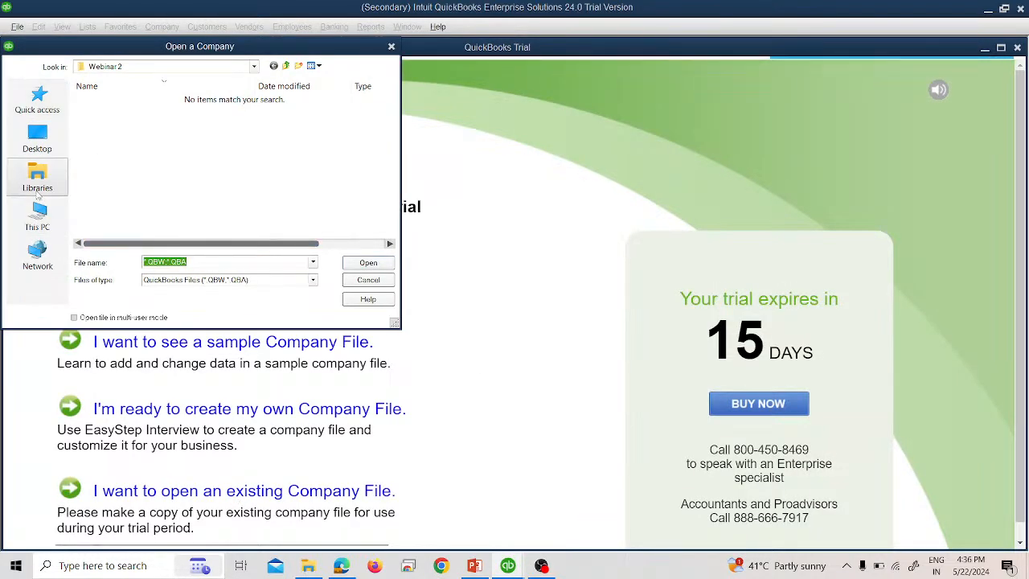
- Browse to the QB Preeti folder on drive F: and open the ABC COMPANY company file
left_click(37, 217)
scroll(295, 229, "down", 3)
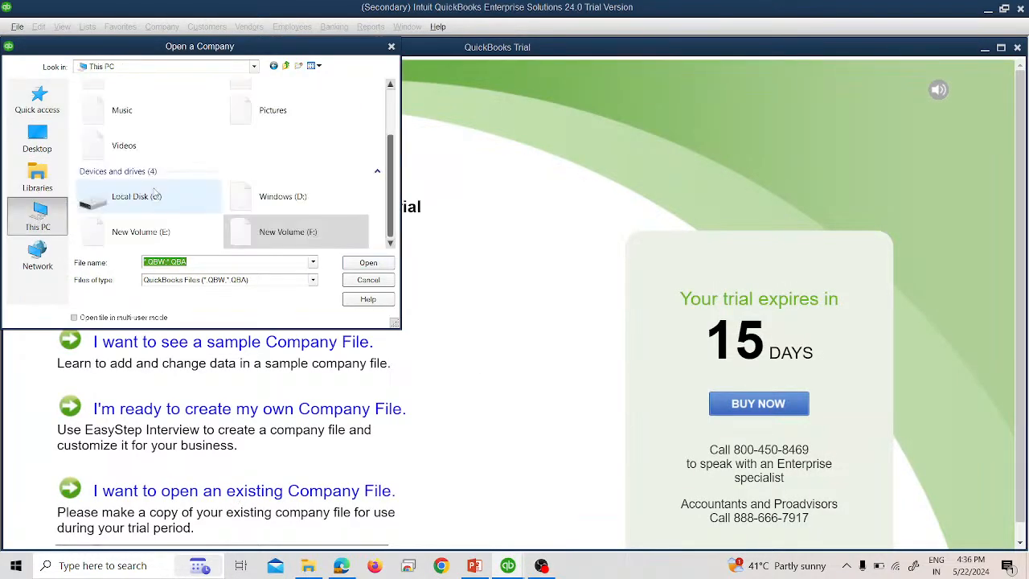
double_click(295, 235)
scroll(125, 208, "down", 5)
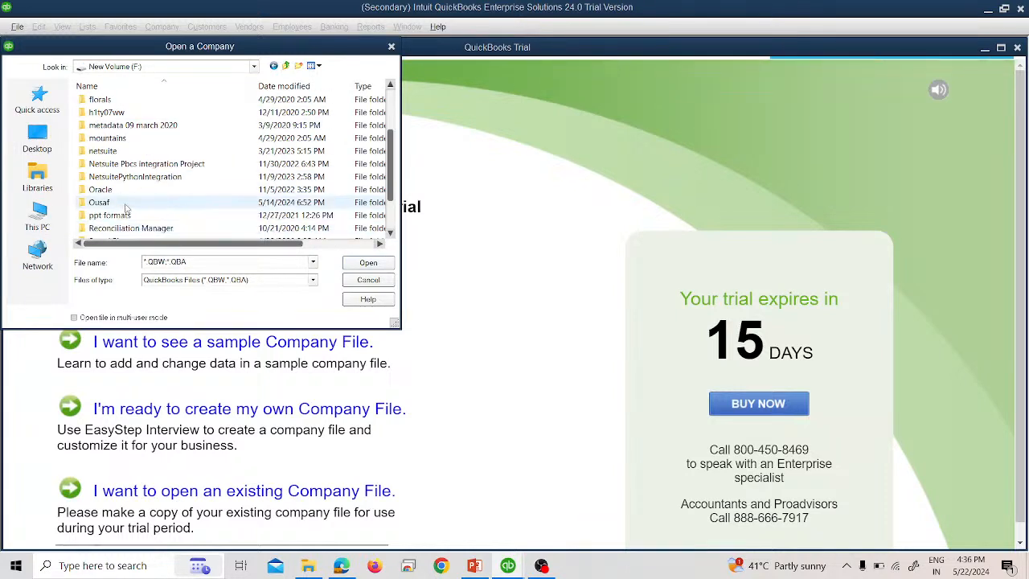
double_click(125, 205)
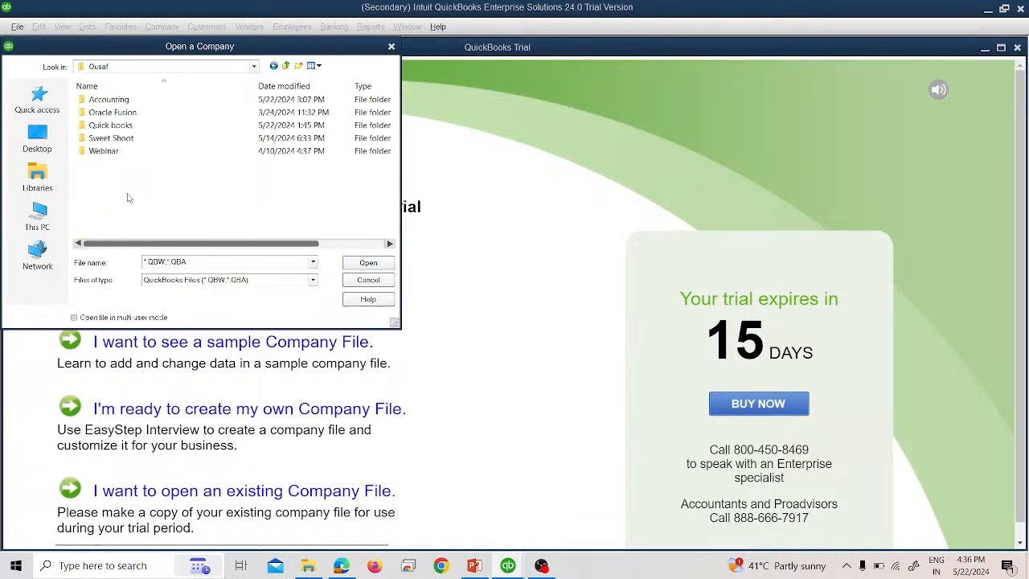
double_click(125, 124)
double_click(124, 113)
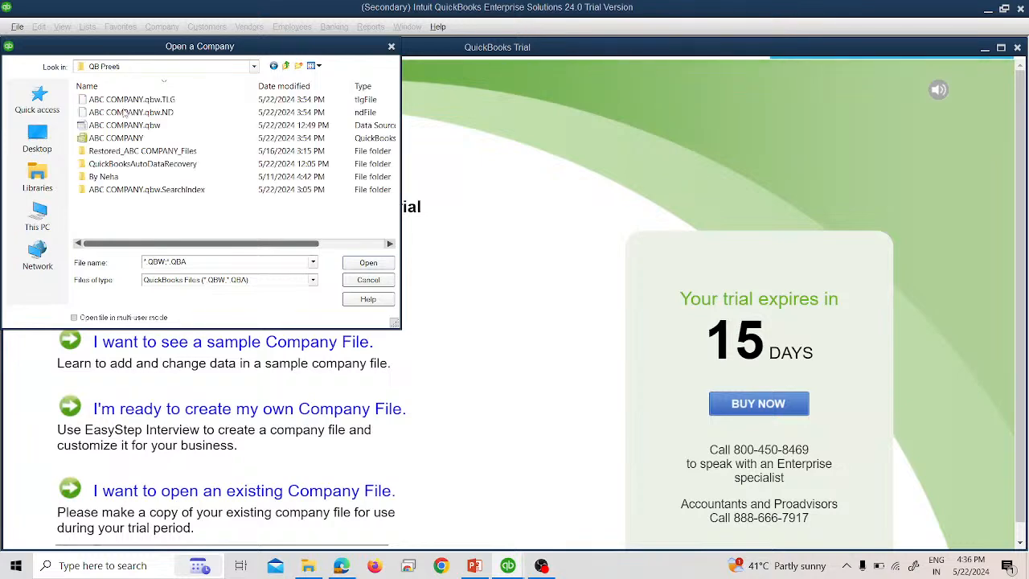
double_click(130, 138)
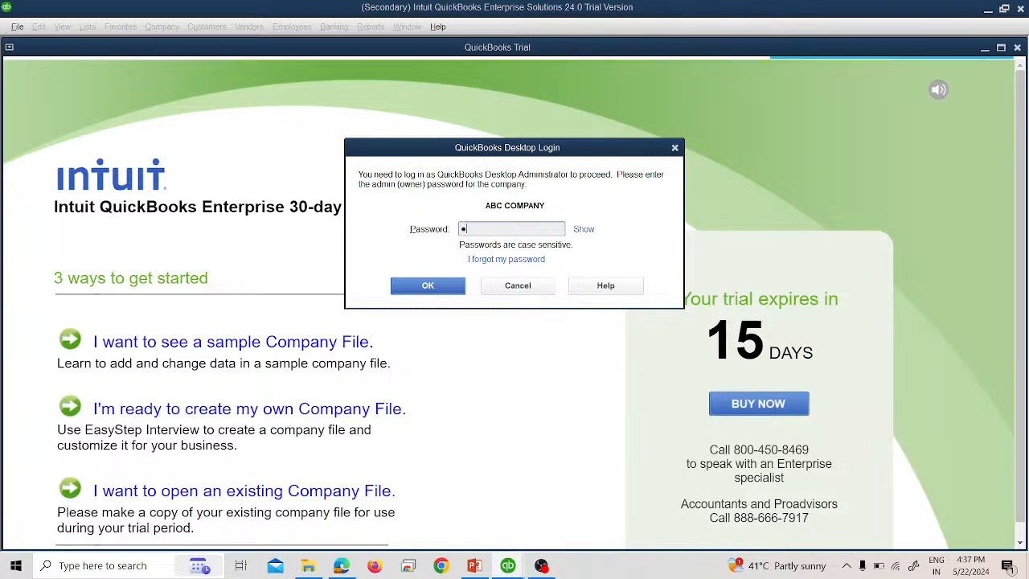
- Enter the admin password for ABC COMPANY and log in
type("**********")
key("Return")
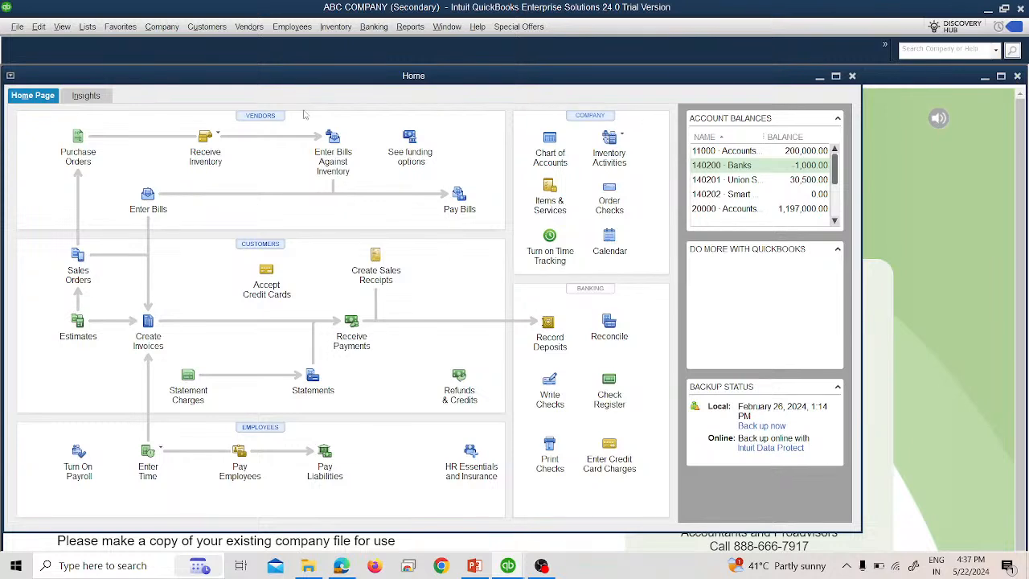
- Switch to the ABC COMPANY window and open the Income Tracker
mouse_move(508, 565)
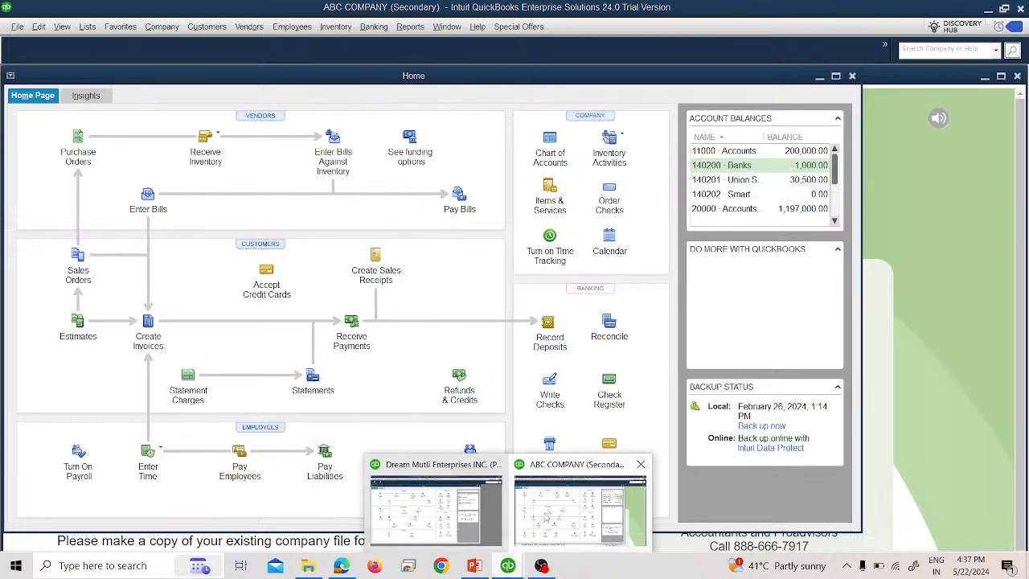
left_click(547, 514)
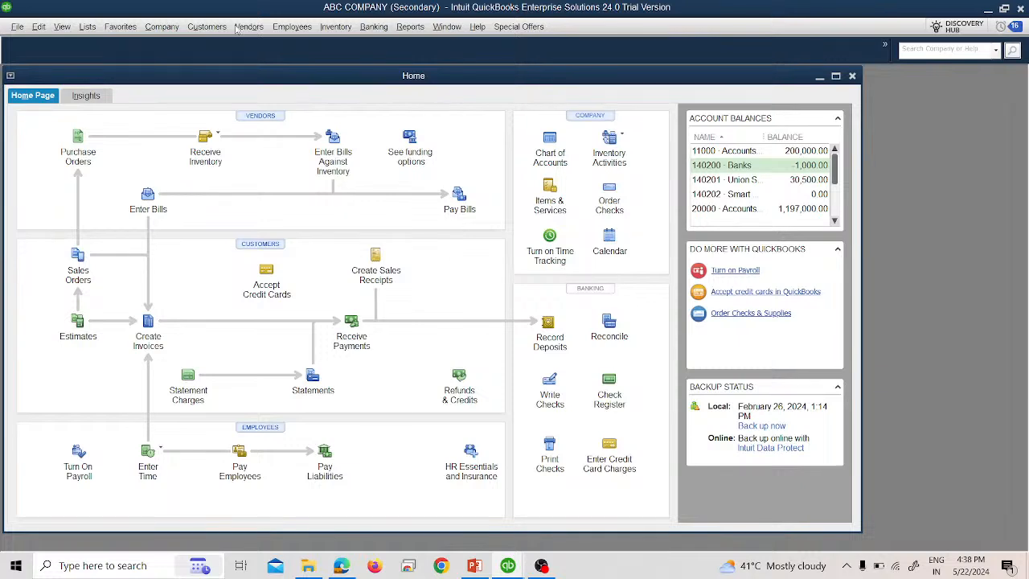
left_click(198, 28)
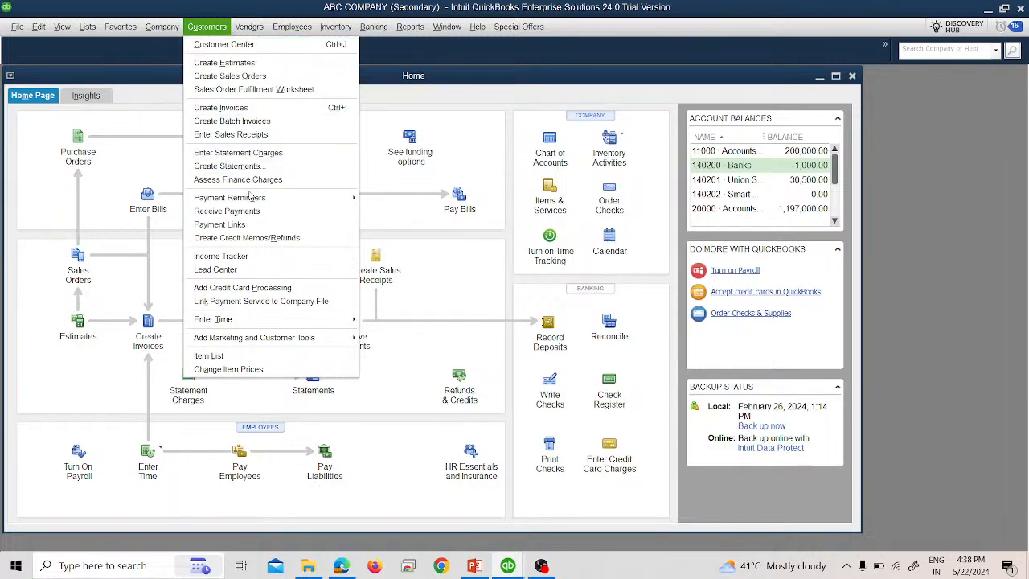
left_click(243, 257)
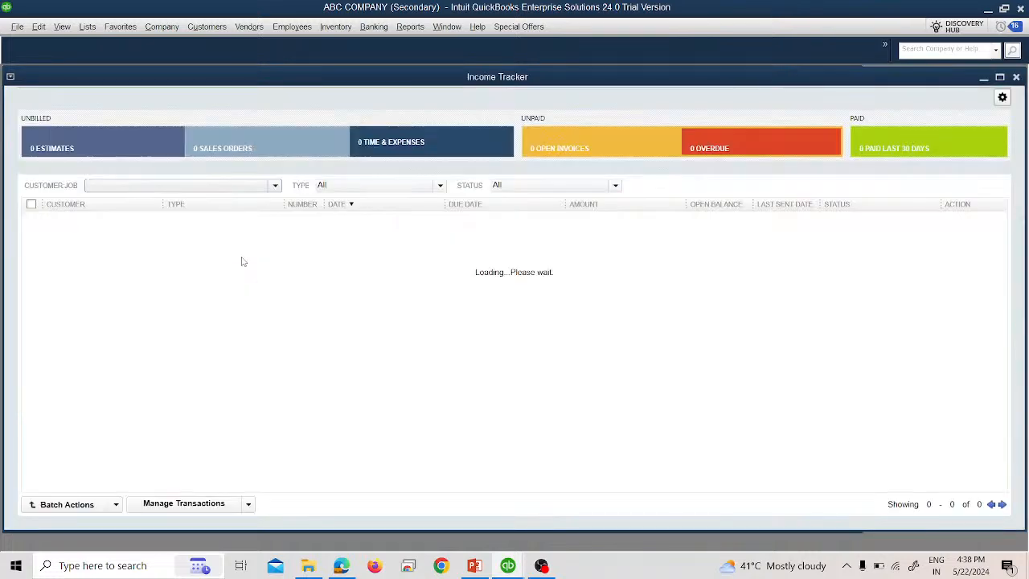
- Filter the Income Tracker by estimates, time and expenses, open invoices, overdue and sales orders to review each
left_click(114, 143)
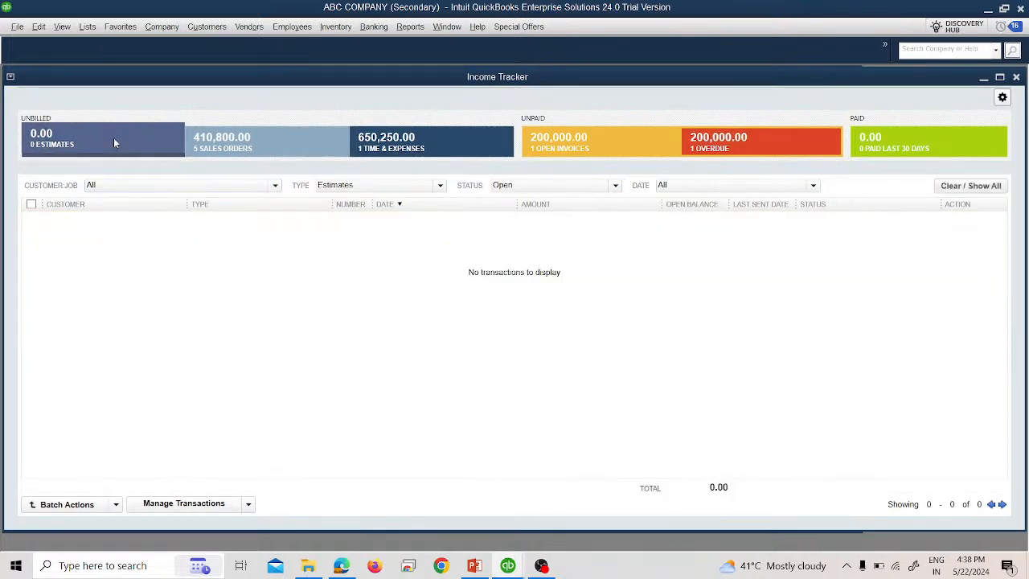
left_click(230, 133)
left_click(398, 143)
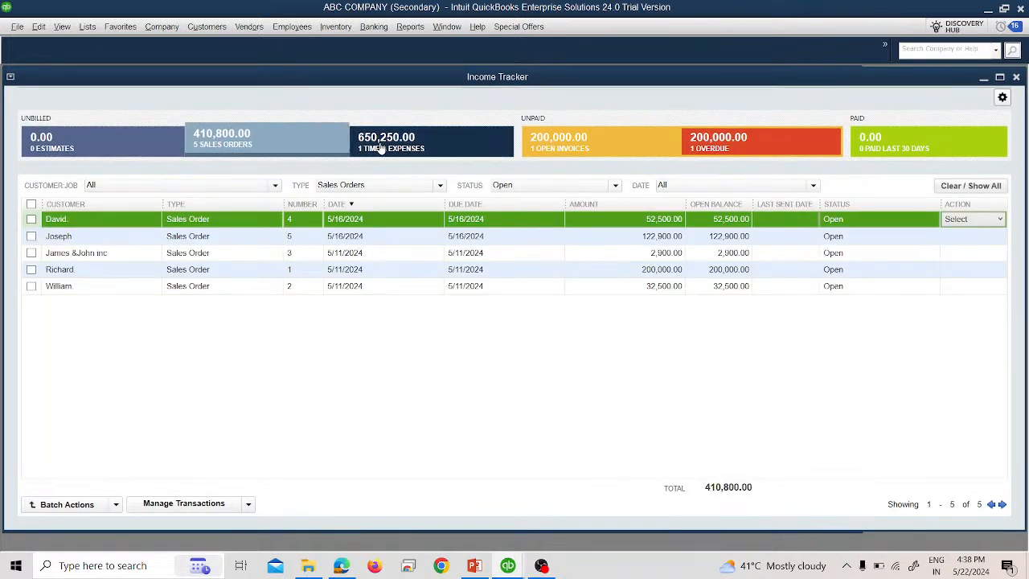
left_click(561, 145)
left_click(694, 146)
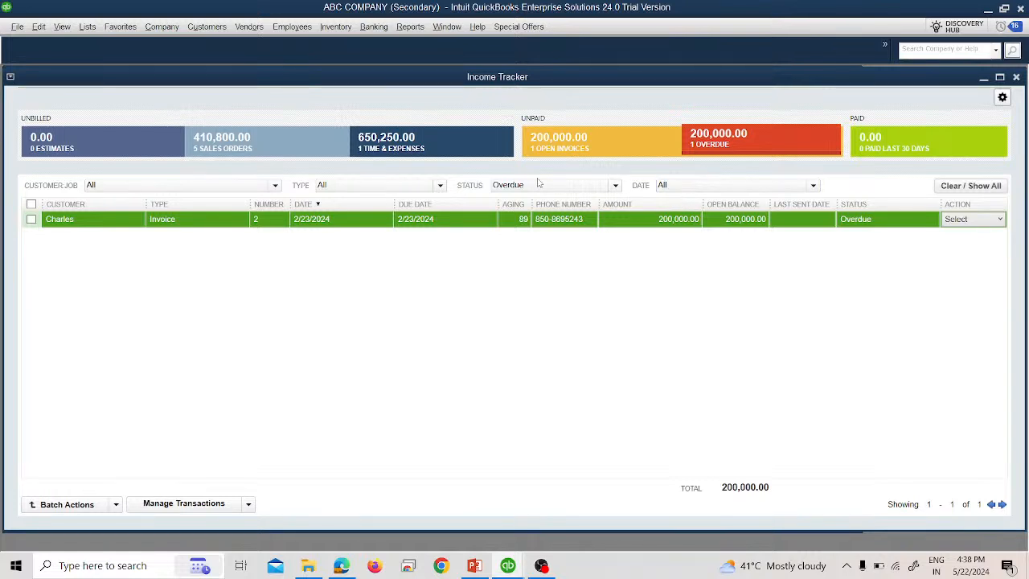
left_click(225, 142)
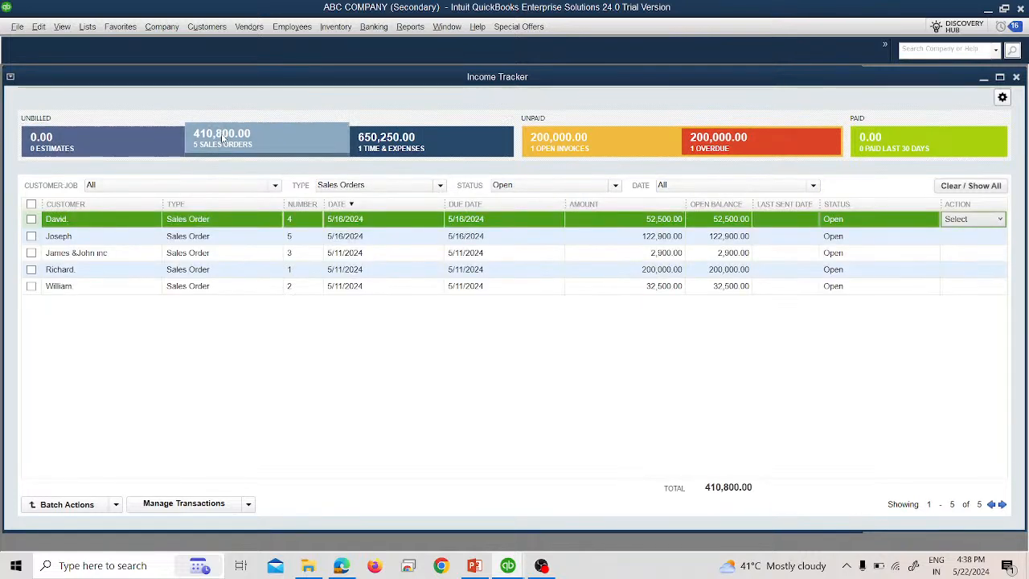
- Select all open sales orders in the Income Tracker and view the available batch actions
left_click(31, 204)
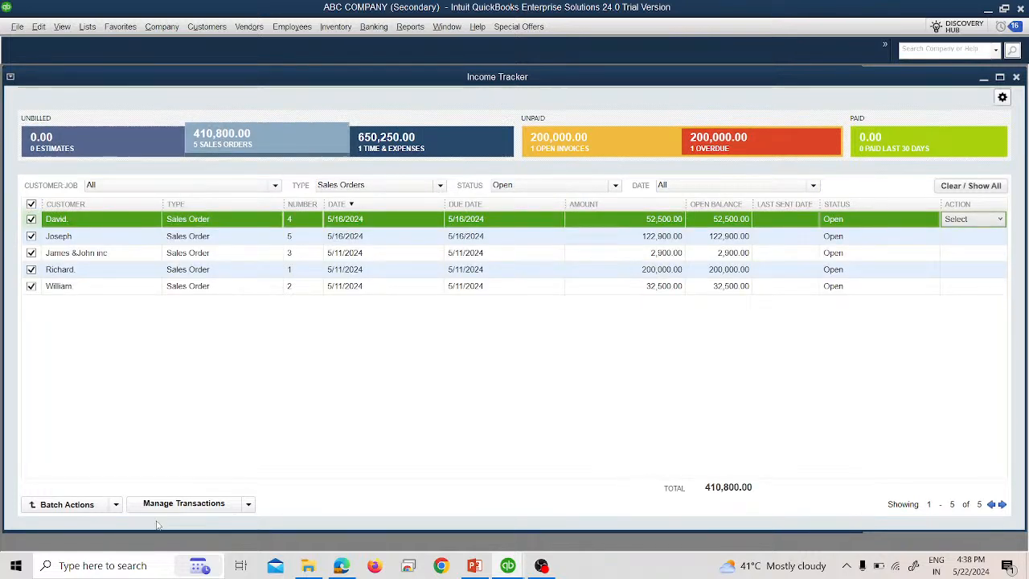
left_click(116, 504)
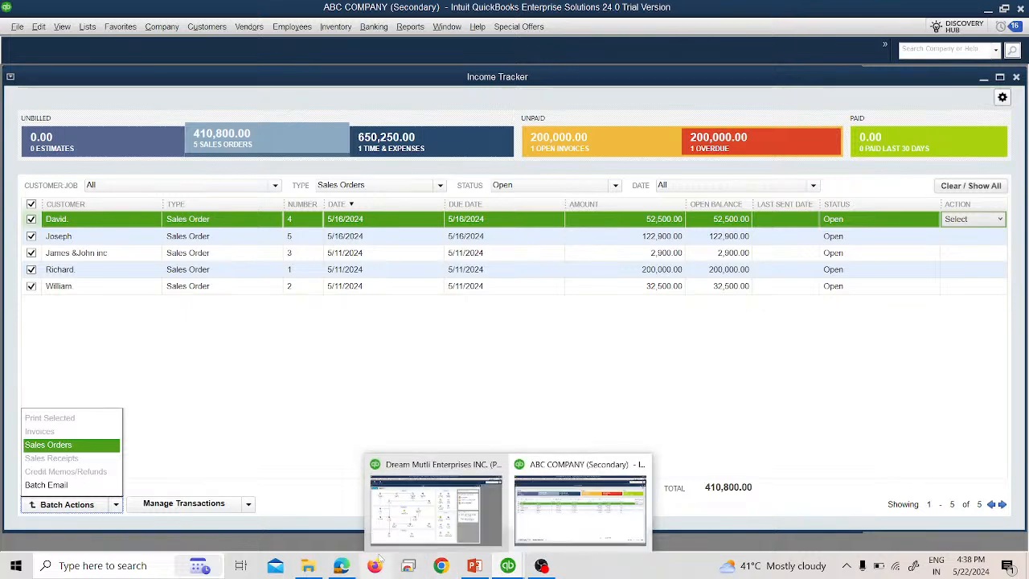
left_click(524, 571)
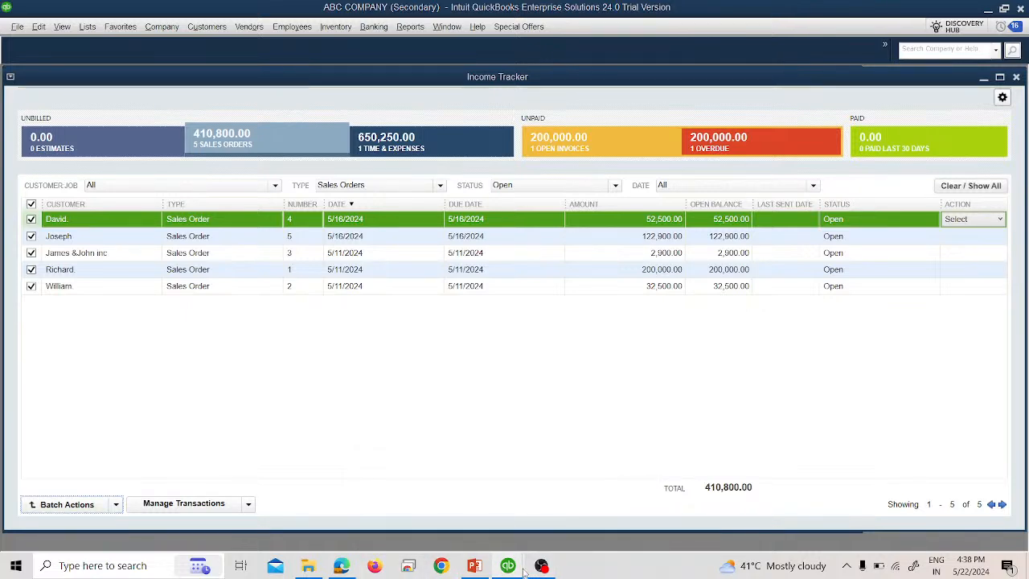
left_click(467, 526)
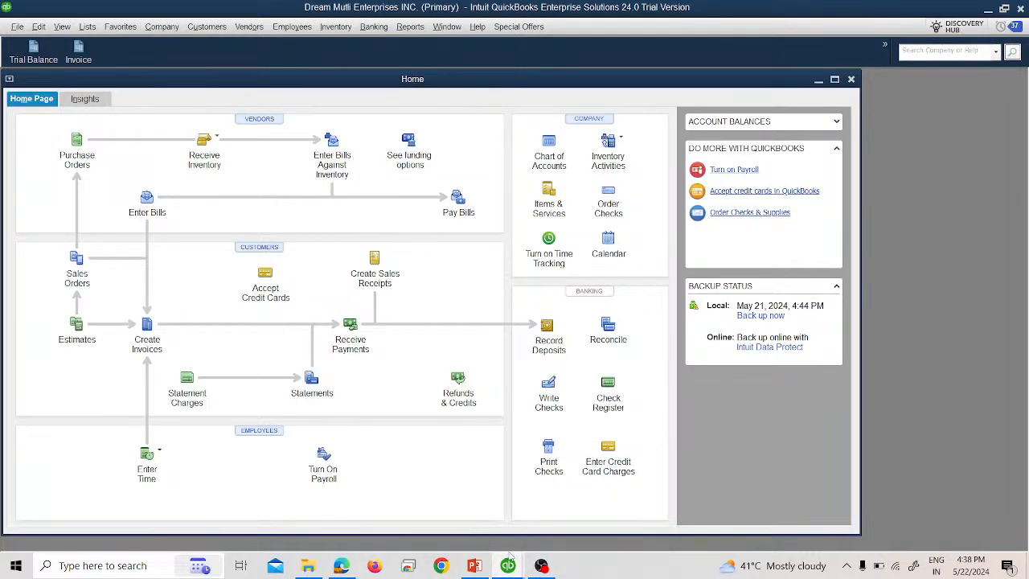
left_click(580, 487)
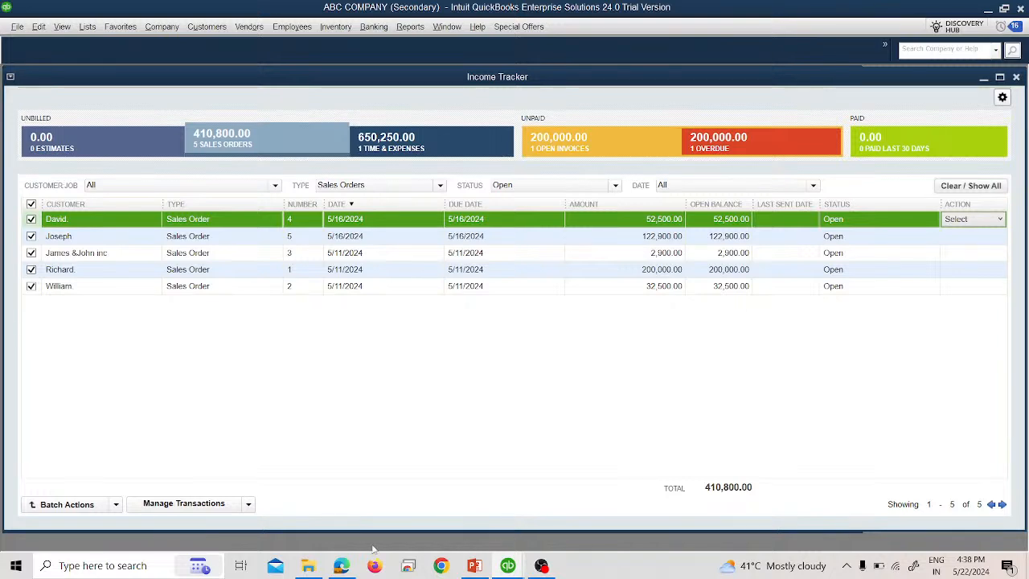
- Review the Manage Transactions options for creating new transactions from the Income Tracker
left_click(249, 503)
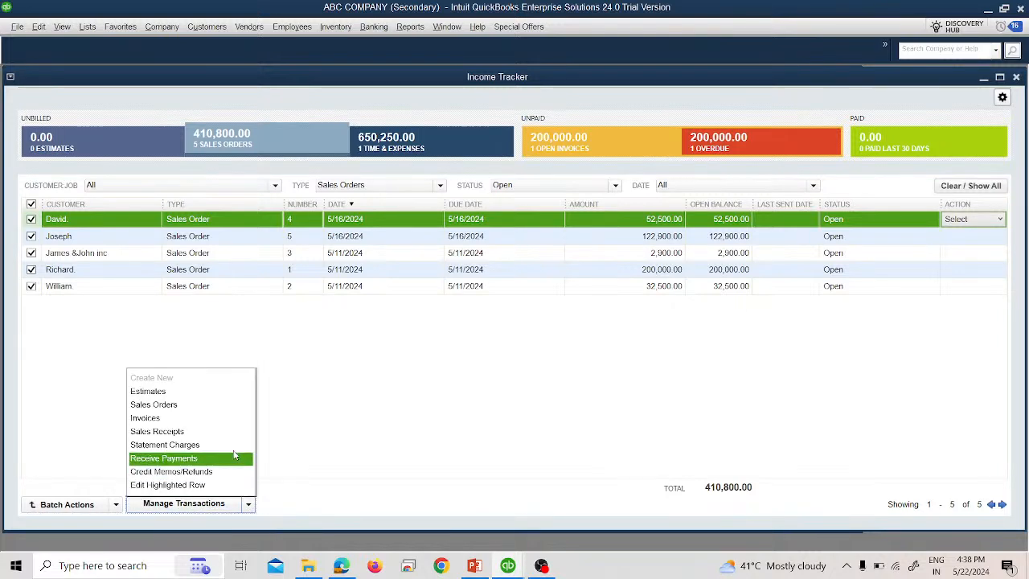
left_click(230, 390)
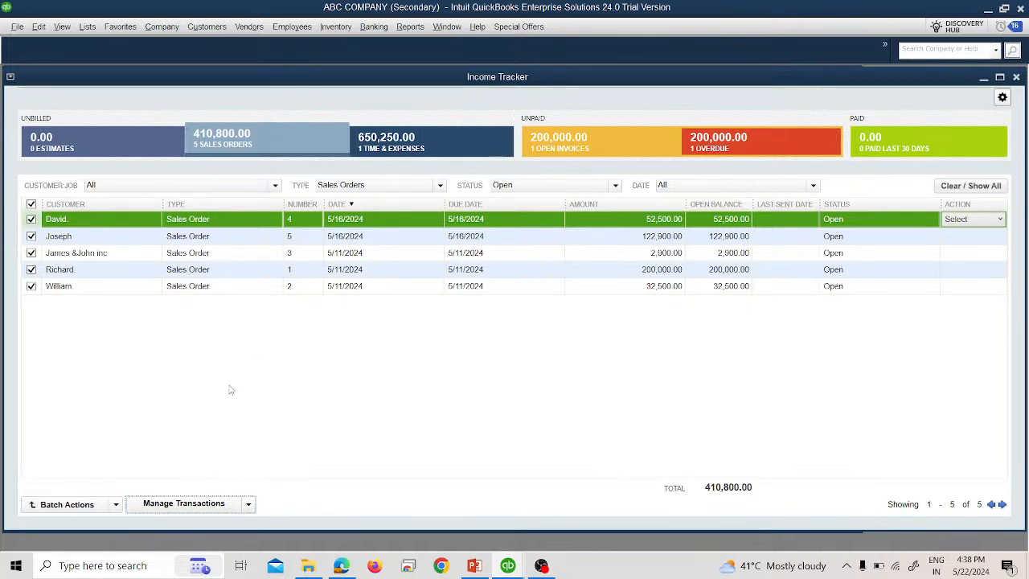
left_click(248, 504)
left_click(183, 416)
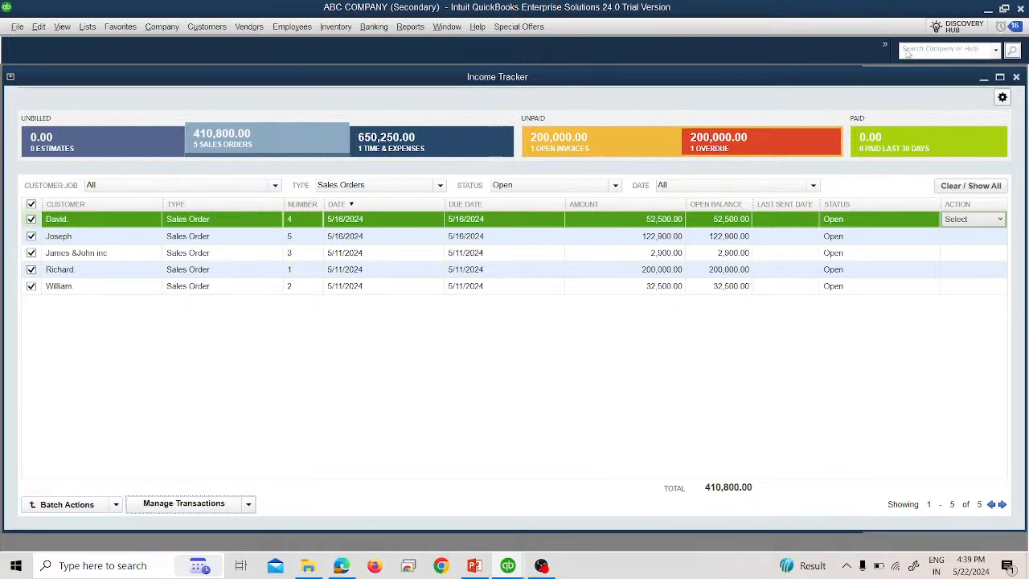
- Maximize the Income Tracker, start a new invoice from Manage Transactions, and close the invoice form
left_click(984, 77)
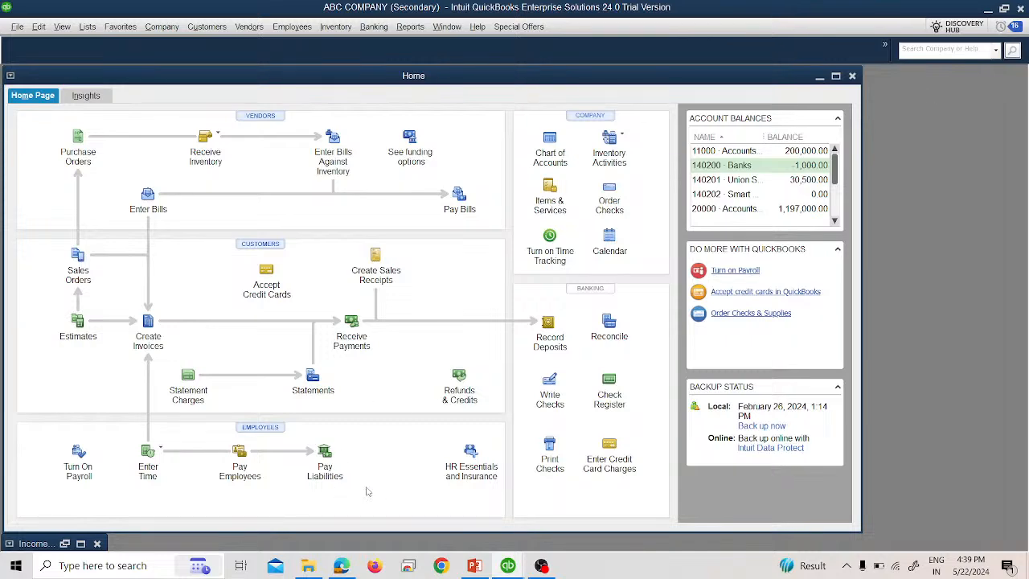
left_click(81, 544)
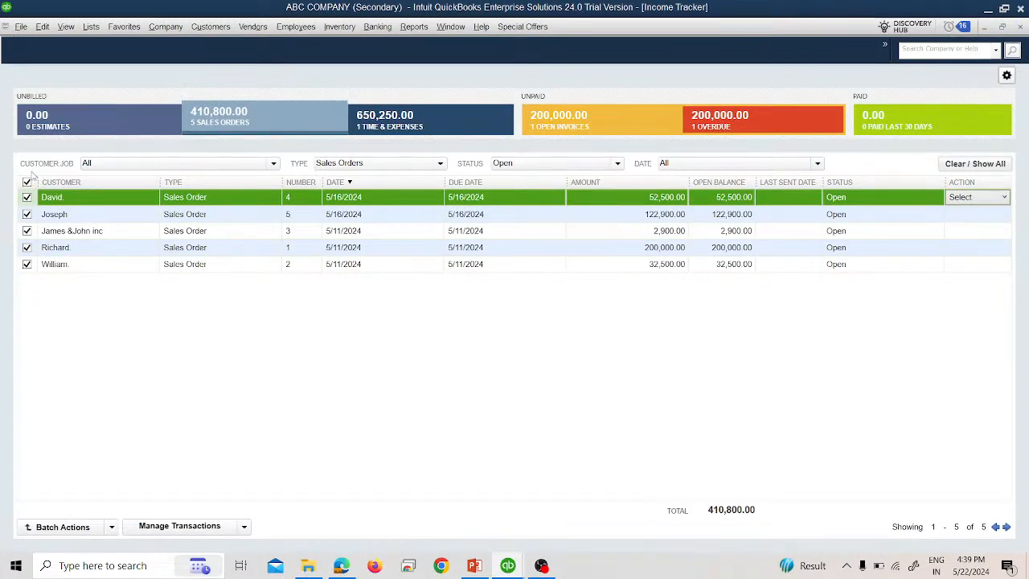
left_click(193, 527)
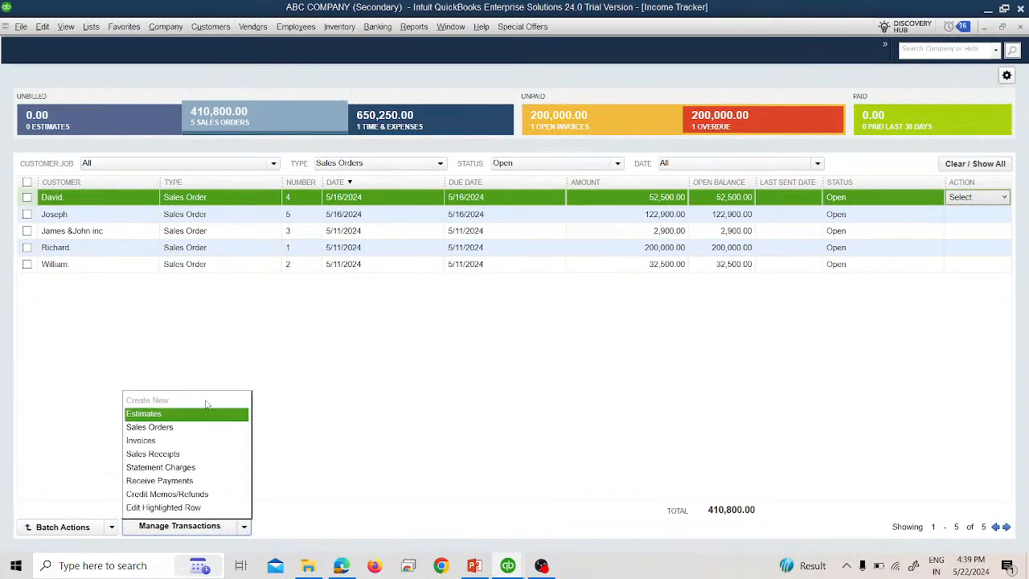
left_click(190, 441)
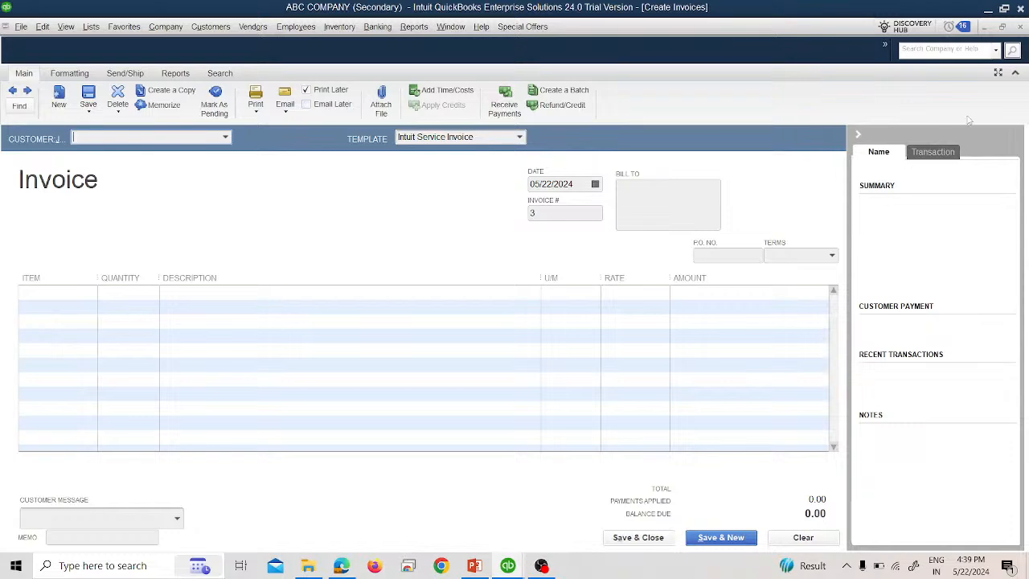
left_click(1002, 28)
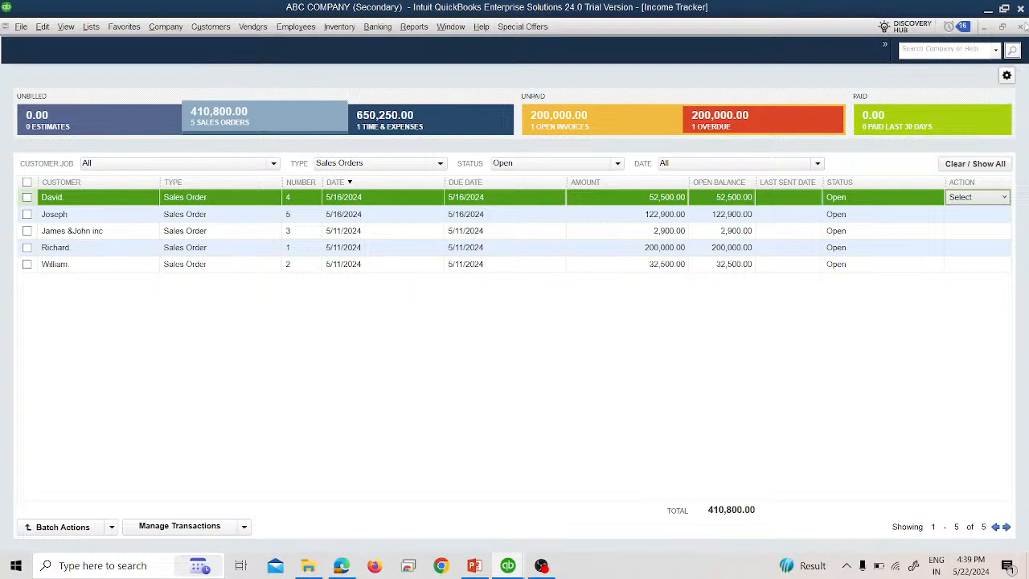
- Close the Income Tracker, then open the Bill Tracker from the vendors menu and close it
left_click(1021, 26)
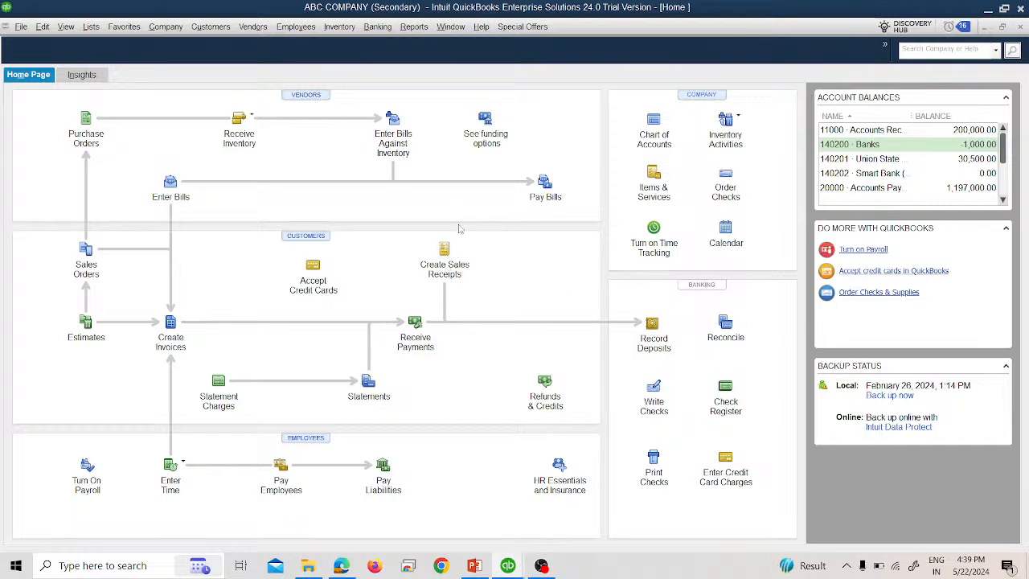
left_click(264, 31)
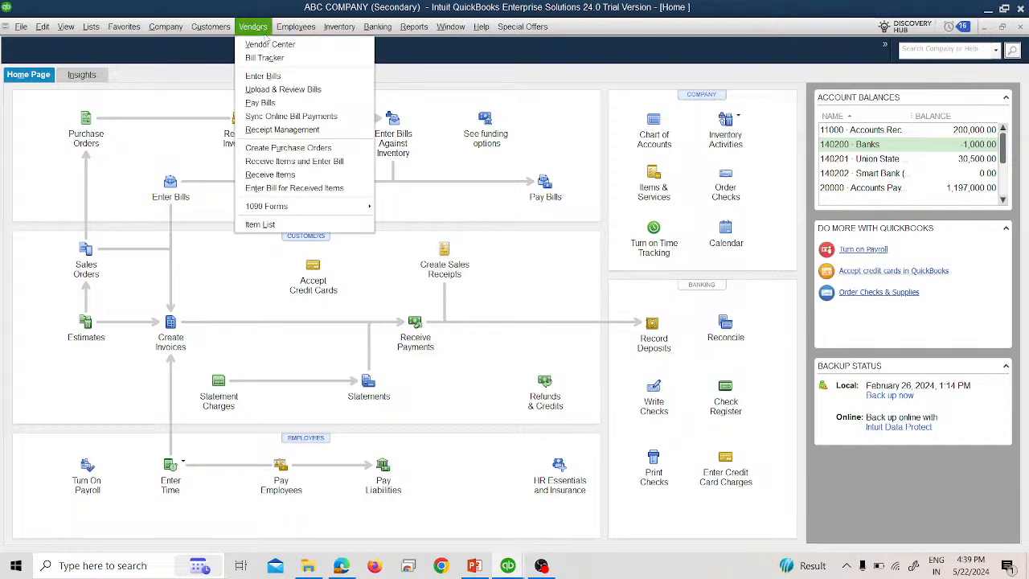
left_click(275, 59)
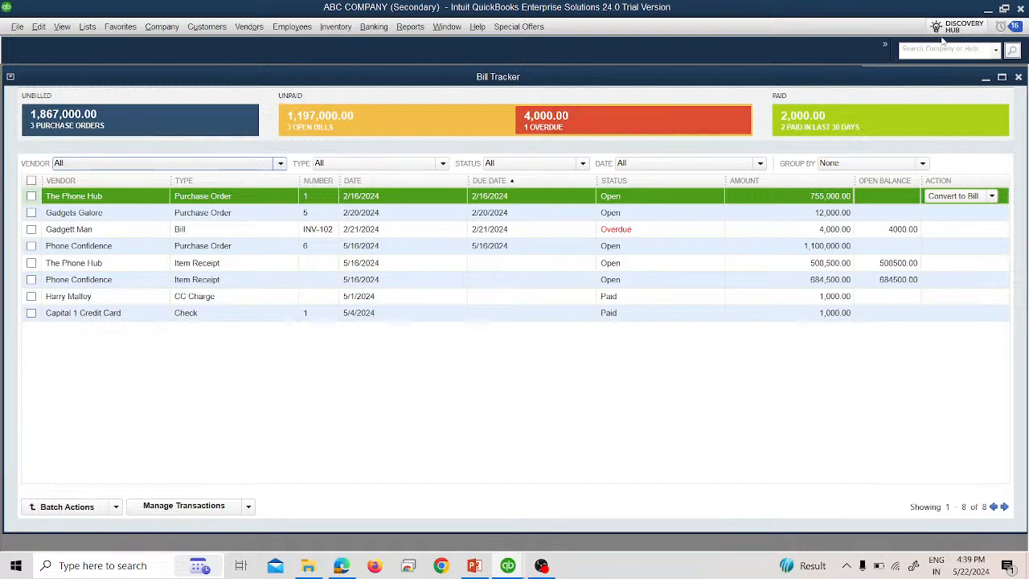
left_click(1018, 77)
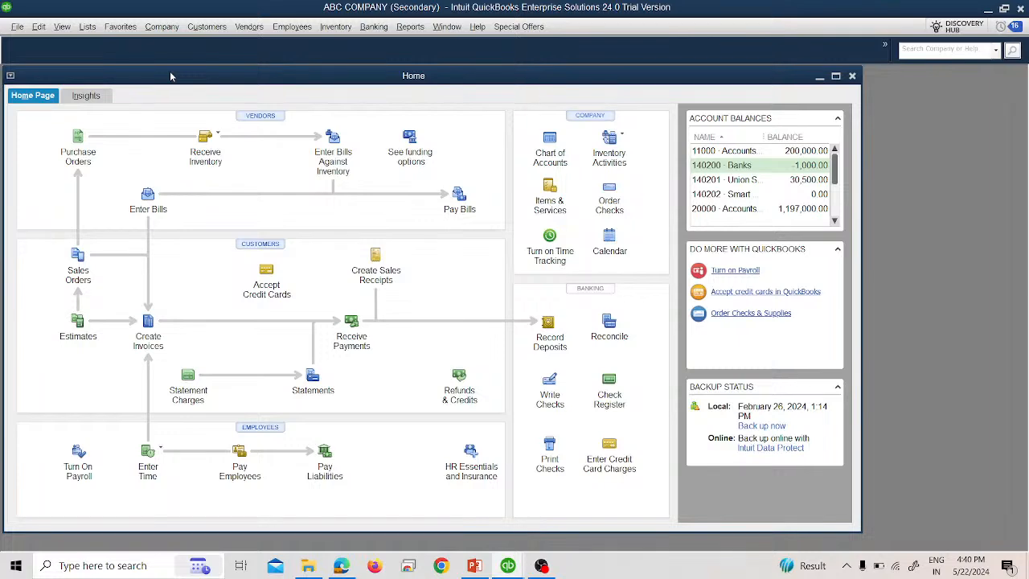
- Open the Lead Center from the customers menu and review its lead filter options
left_click(157, 27)
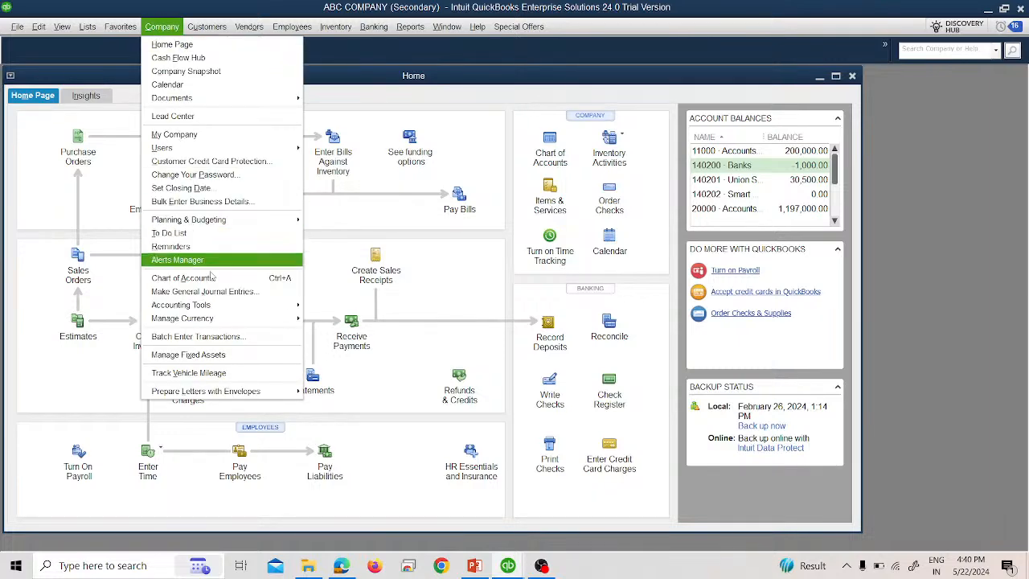
mouse_move(189, 25)
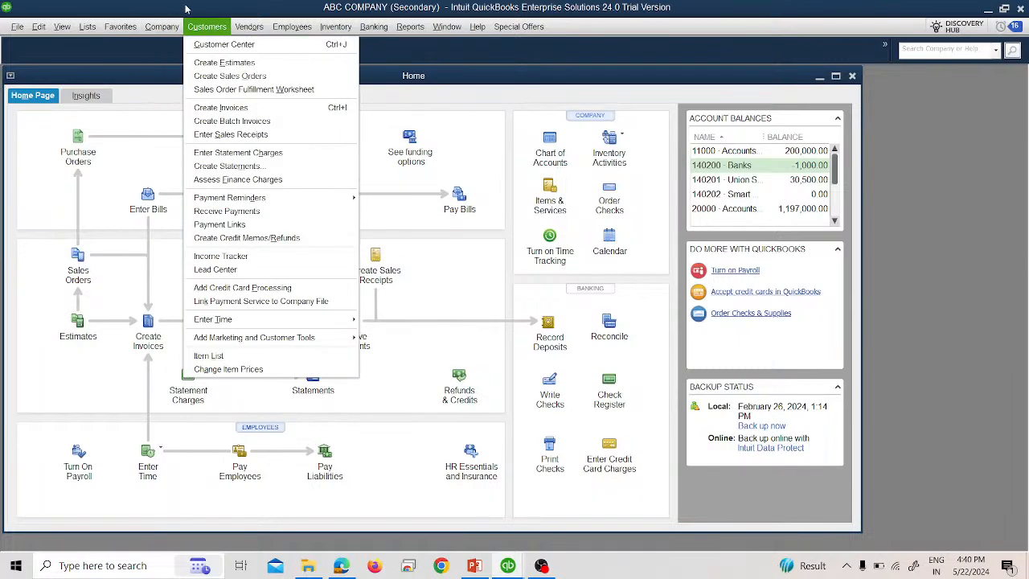
left_click(264, 270)
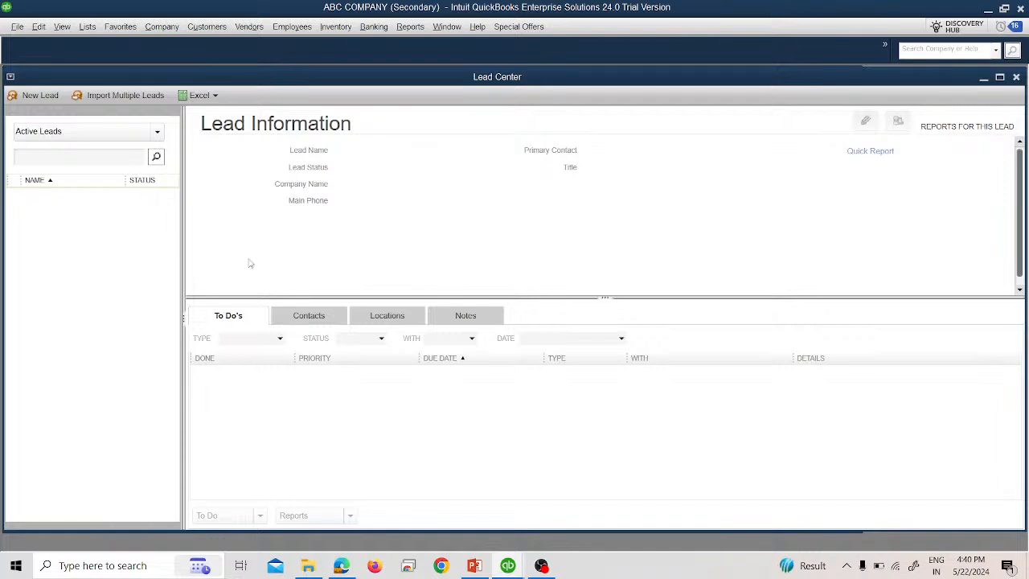
left_click(150, 135)
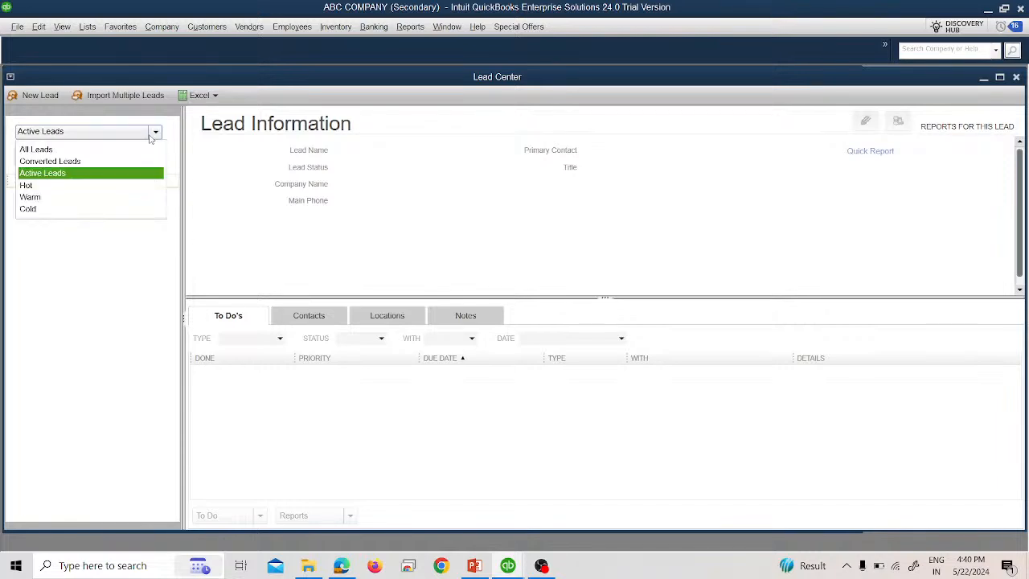
left_click(117, 264)
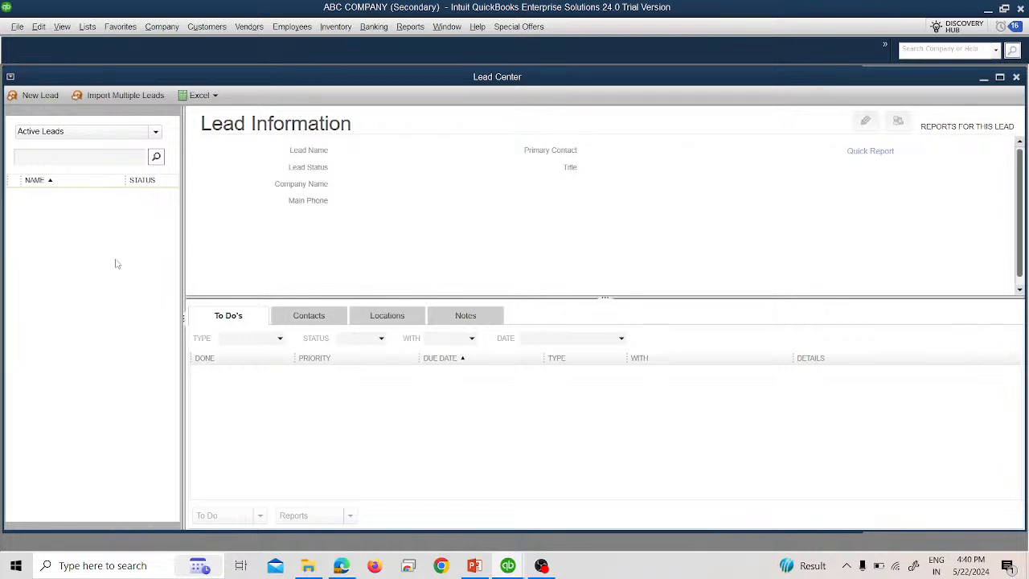
- Open the Import Multiple Leads dialog and cancel it
left_click(118, 96)
left_click_drag(193, 96, 268, 98)
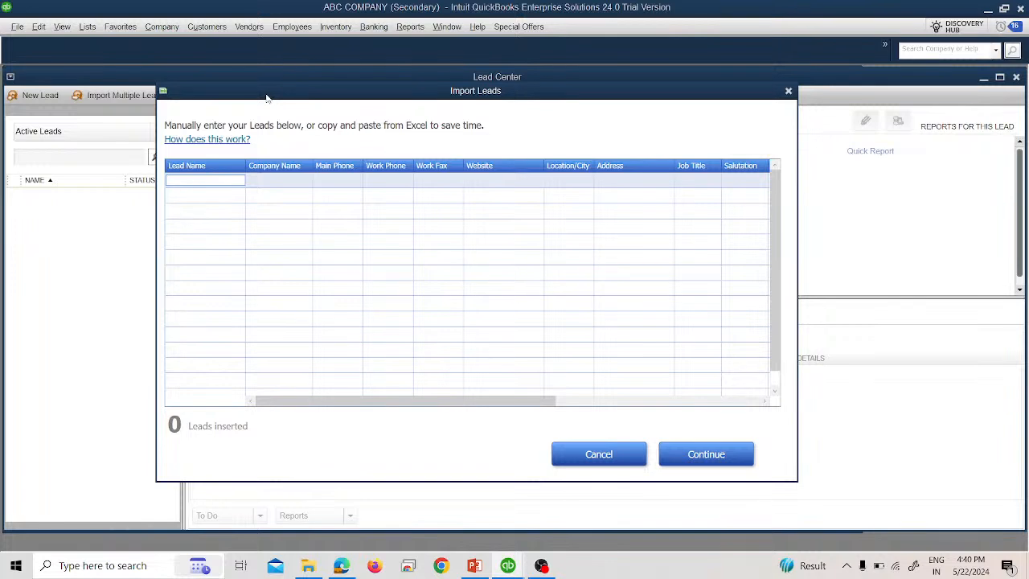
left_click(620, 455)
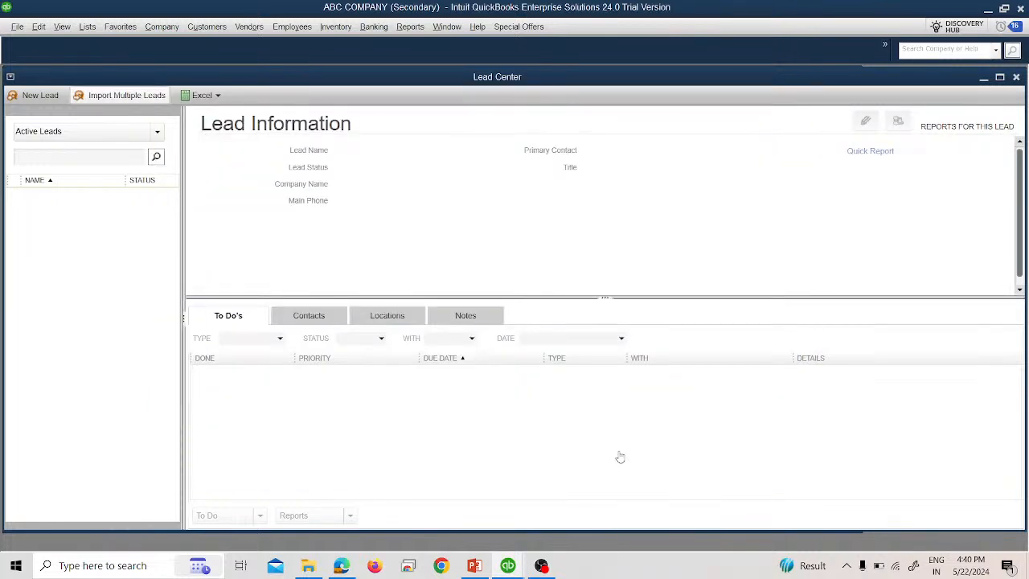
- Review the lead filter options again and close the Lead Center
left_click(107, 135)
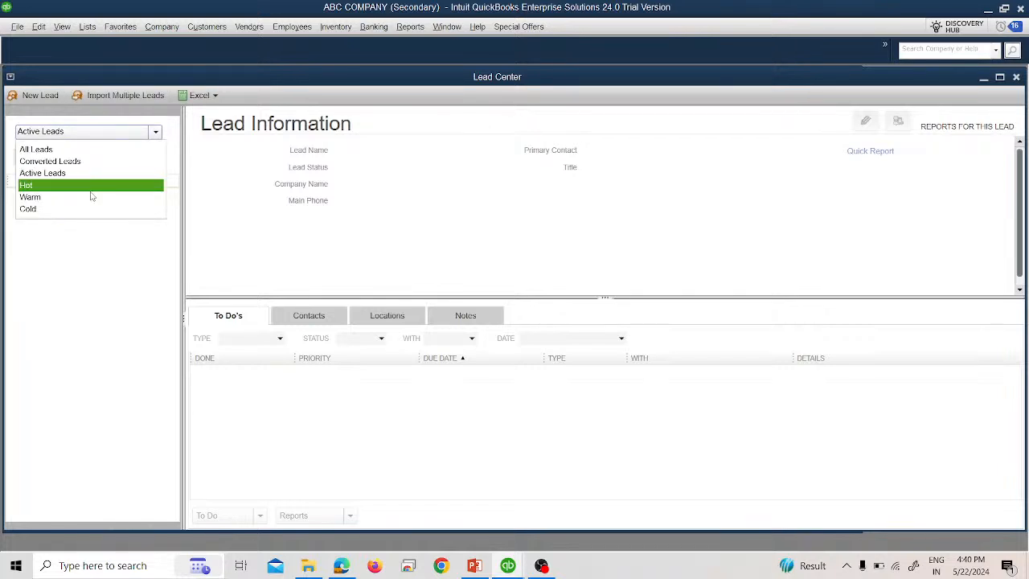
left_click(97, 249)
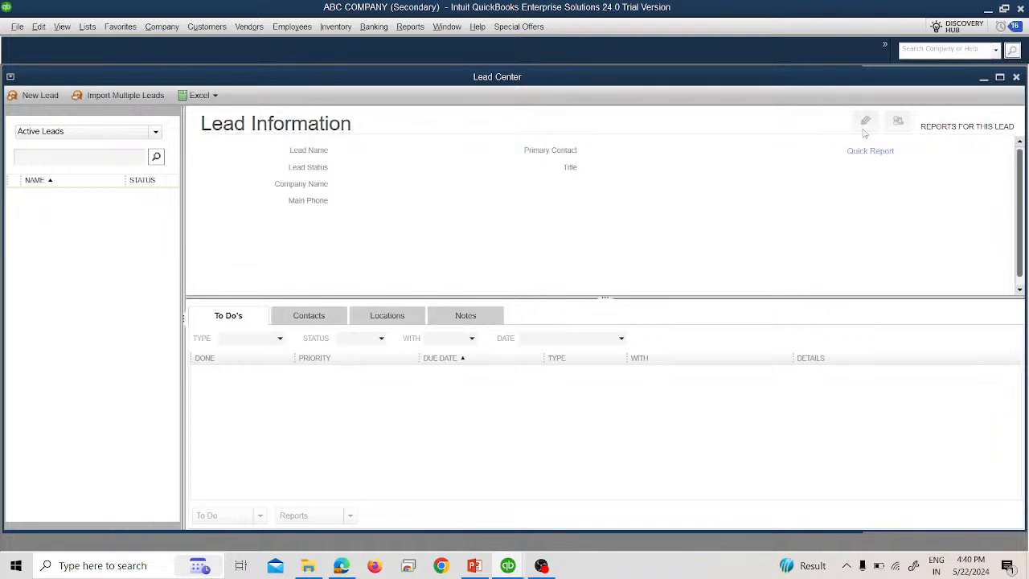
left_click(1018, 78)
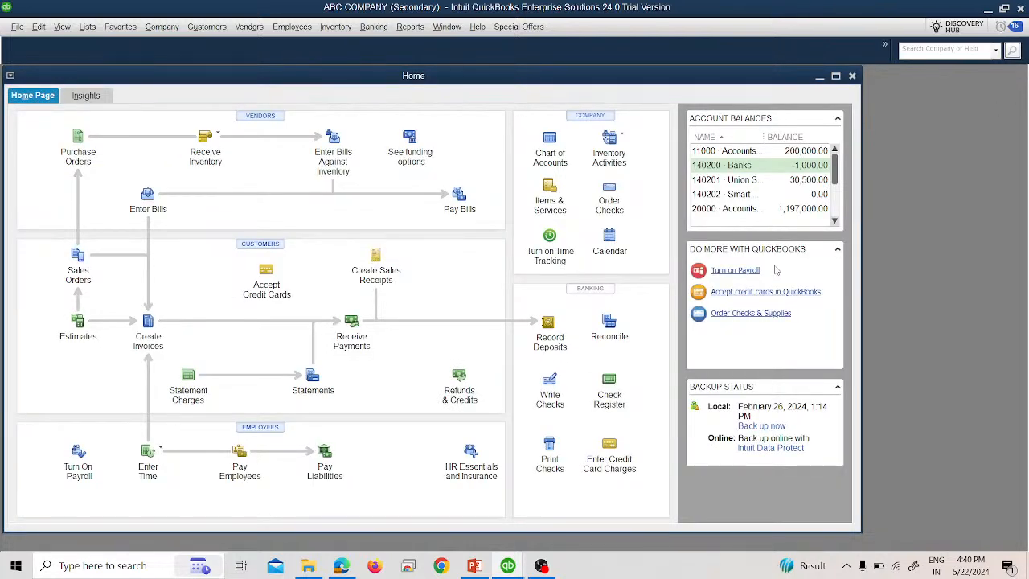
- Switch to the Dream Mutli Enterprises file and start Move QuickBooks to another computer, agreeing to close open windows
mouse_move(507, 565)
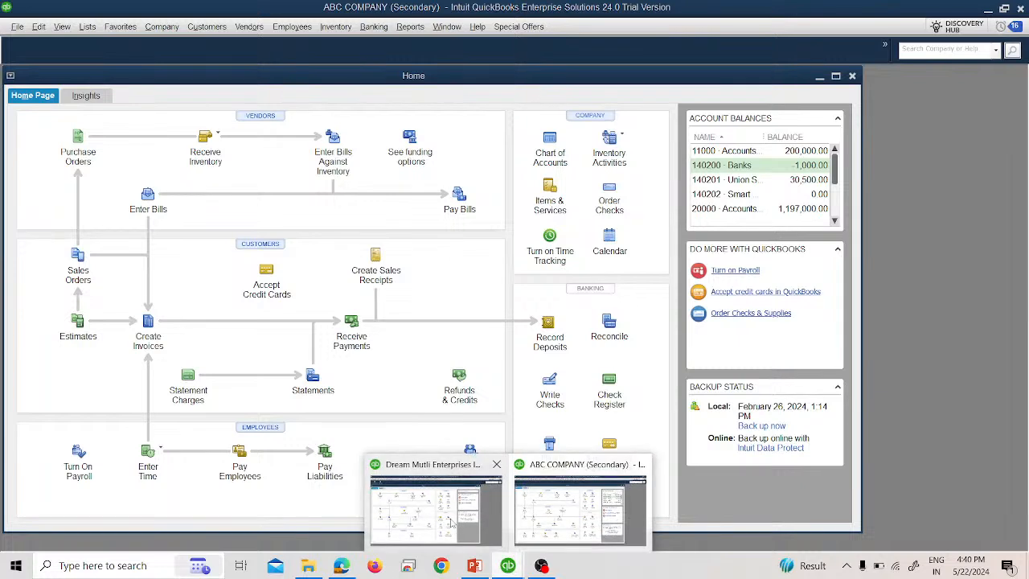
left_click(453, 524)
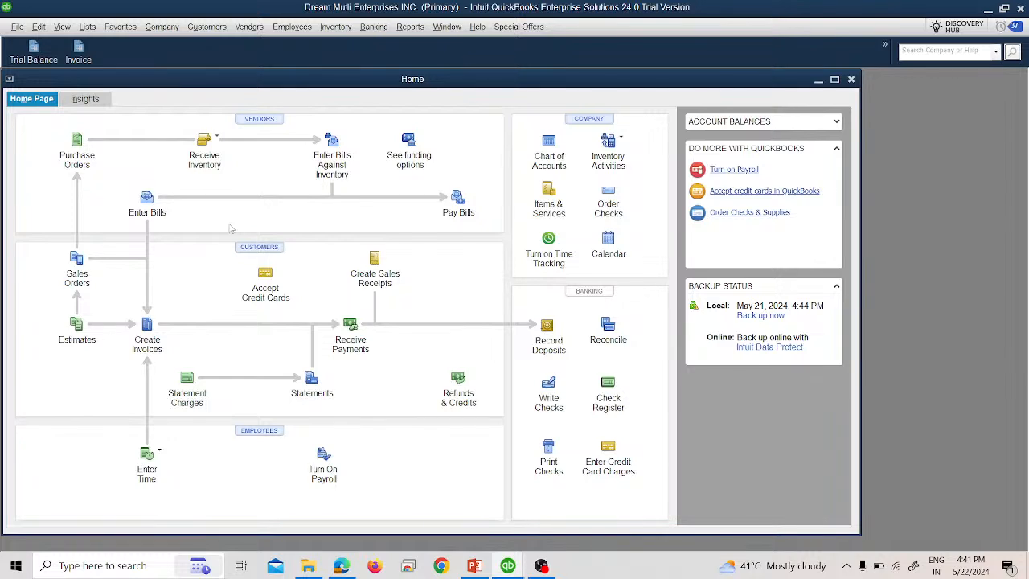
left_click(13, 28)
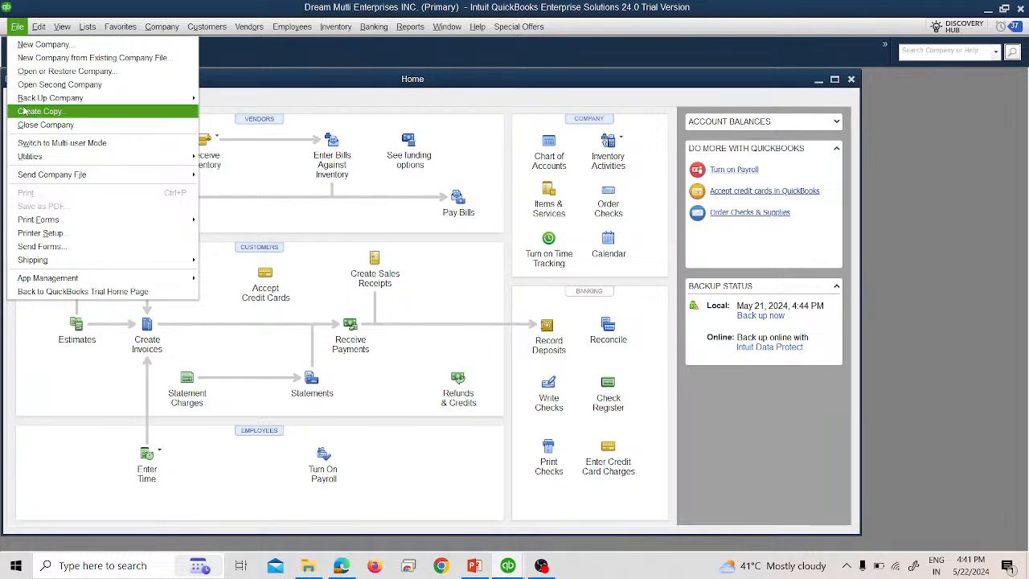
mouse_move(48, 156)
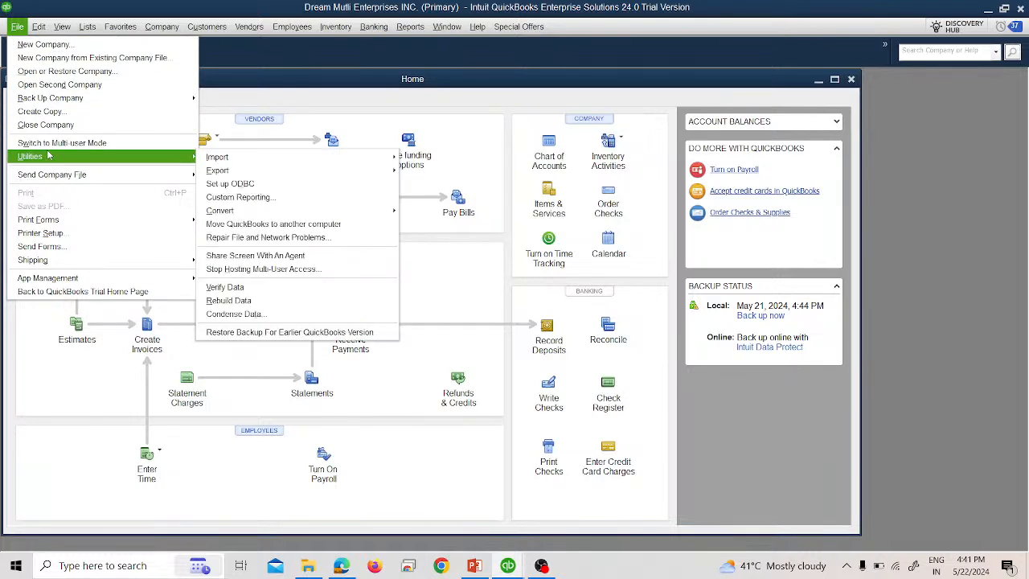
left_click(264, 227)
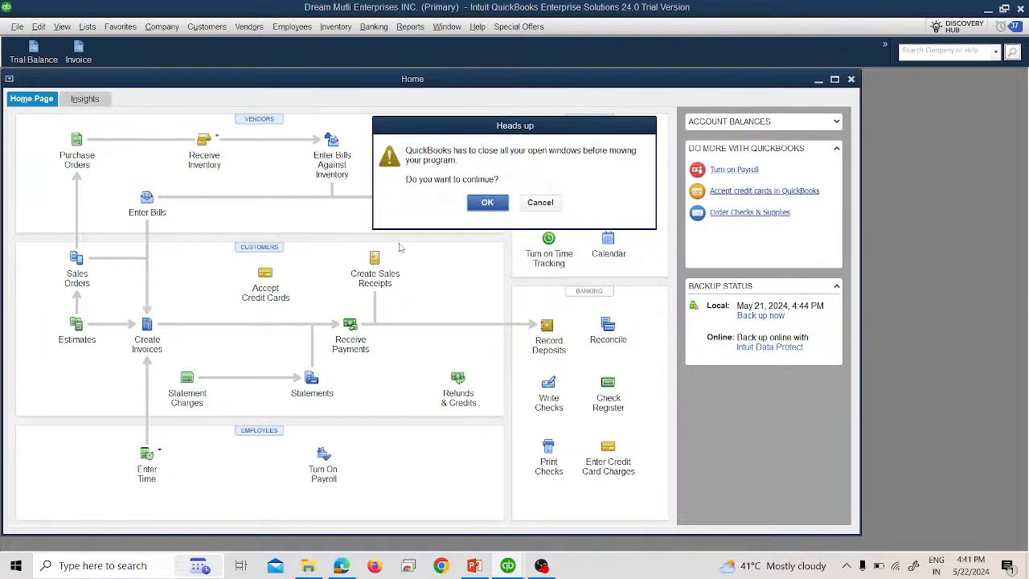
left_click(495, 210)
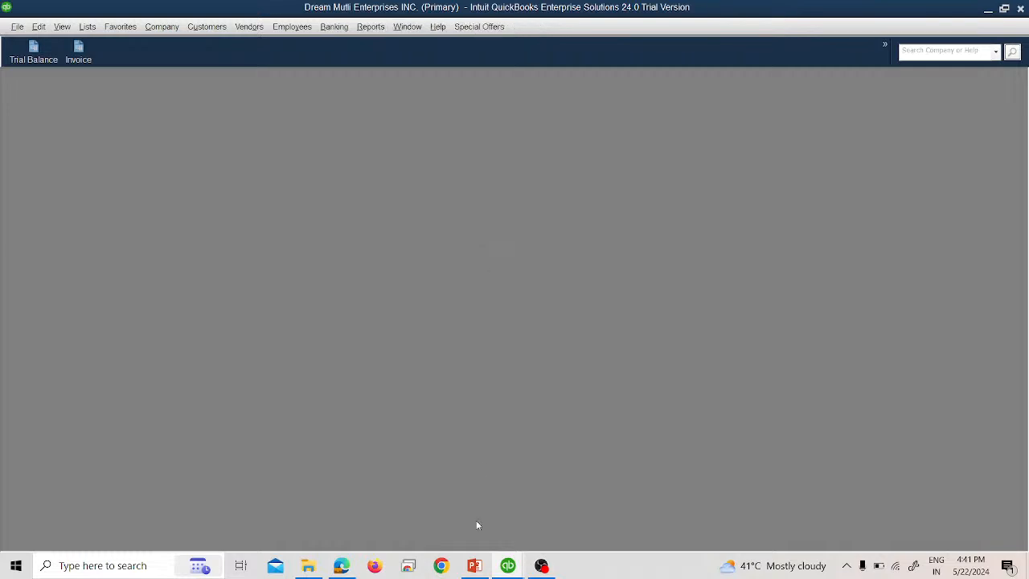
mouse_move(519, 565)
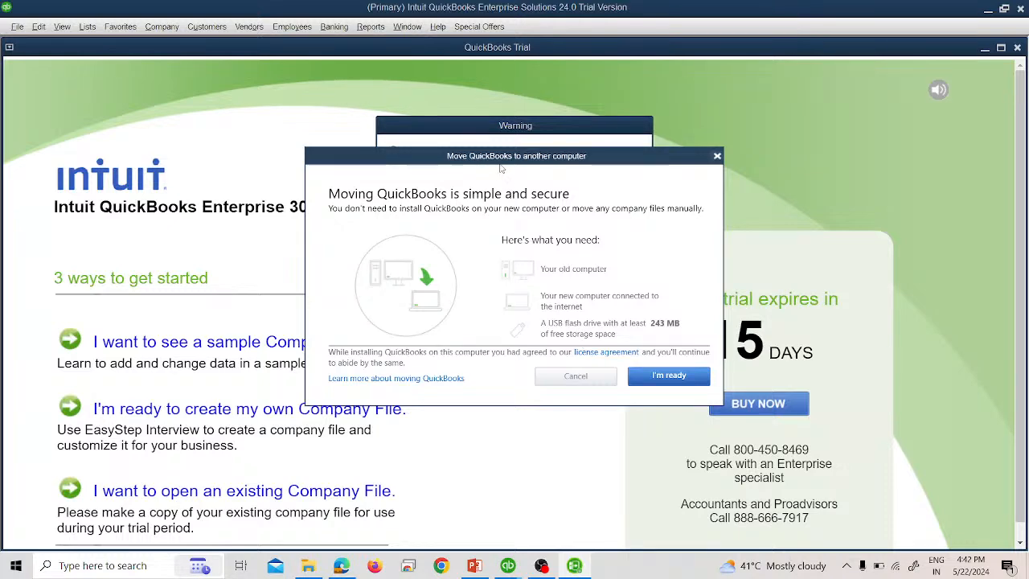
left_click_drag(499, 161, 501, 269)
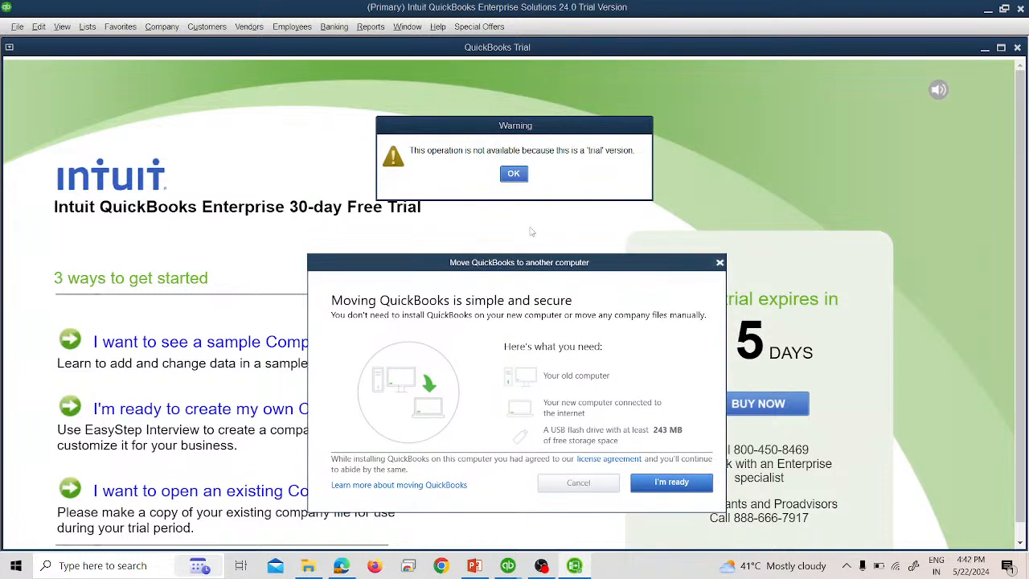
- Try to continue moving QuickBooks to another computer, then close the move wizard and dismiss the trial-version warning
left_click(665, 488)
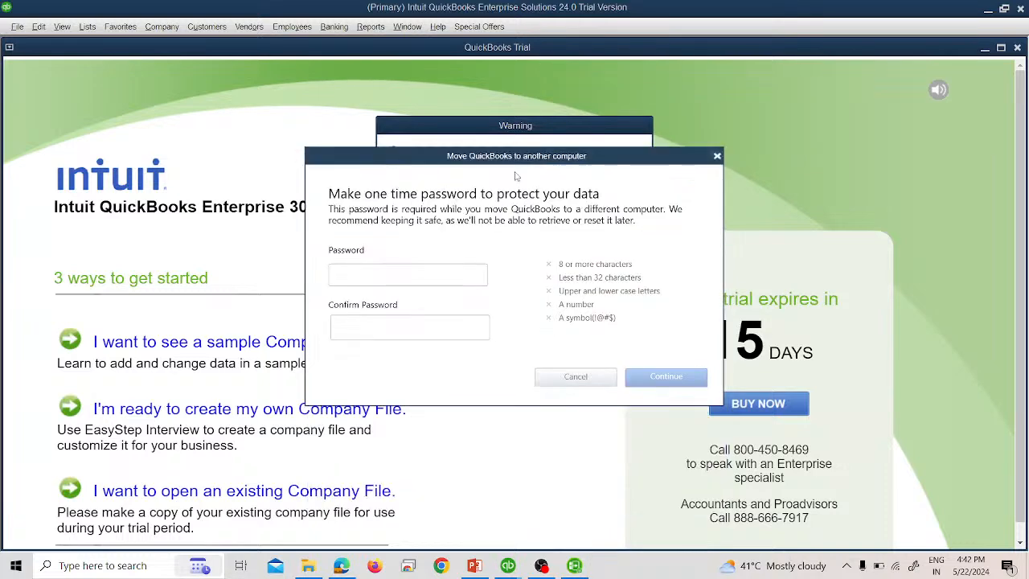
left_click_drag(504, 157, 588, 218)
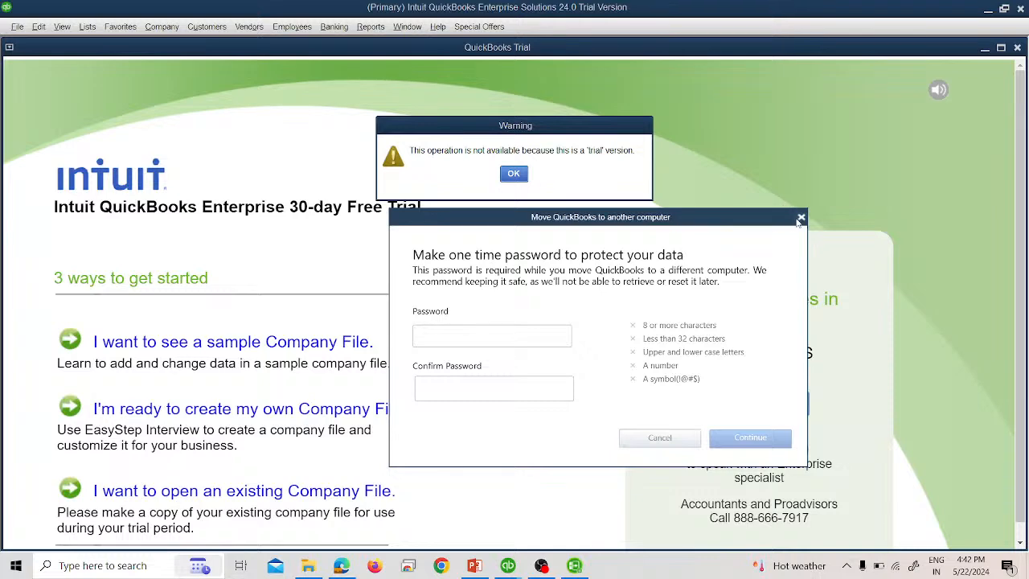
left_click(800, 217)
left_click(513, 174)
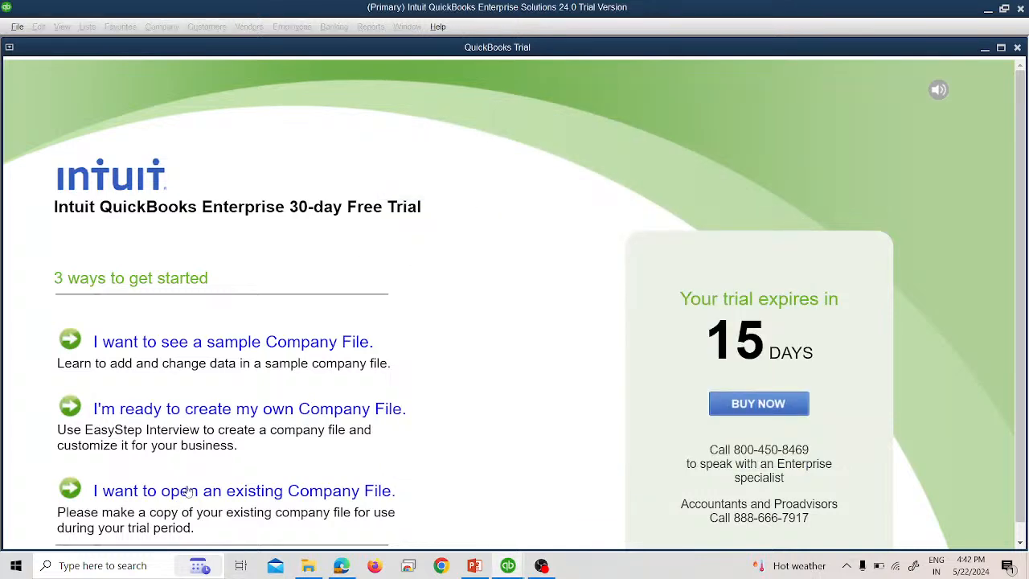
- Open the existing Dream Mutli Enterprises INC. company file and log in with the admin password
left_click(187, 491)
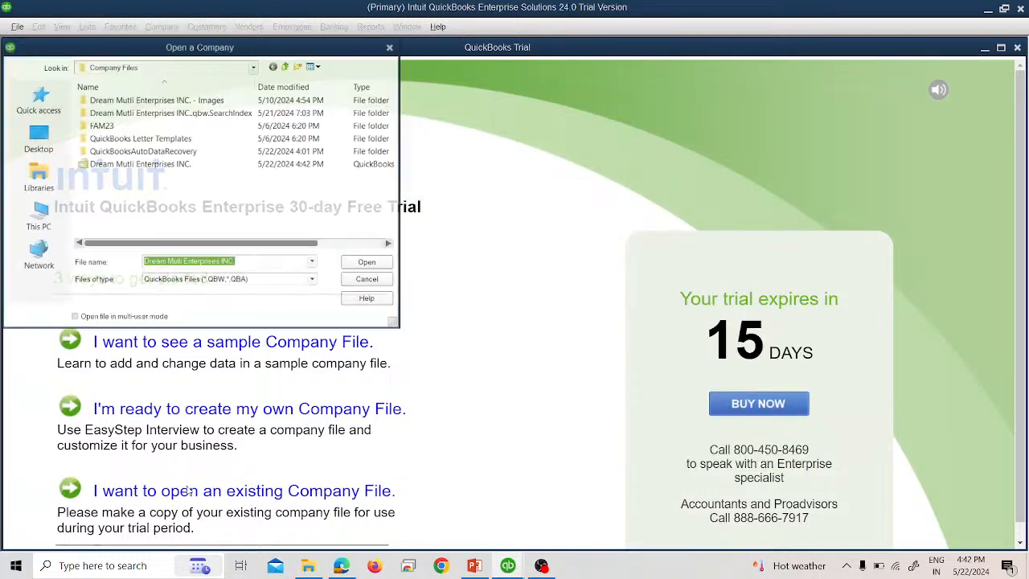
double_click(179, 168)
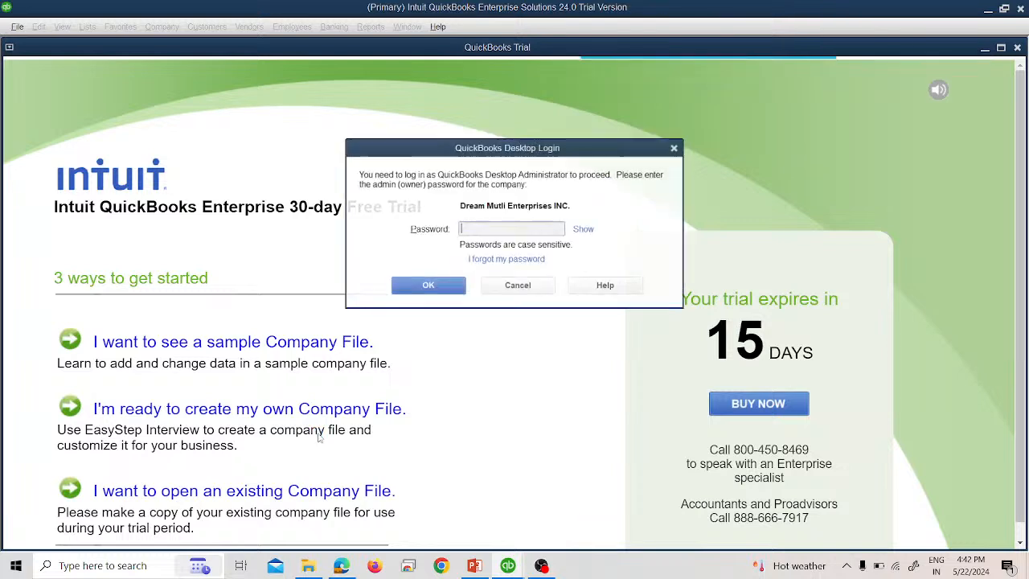
type("••••••••••")
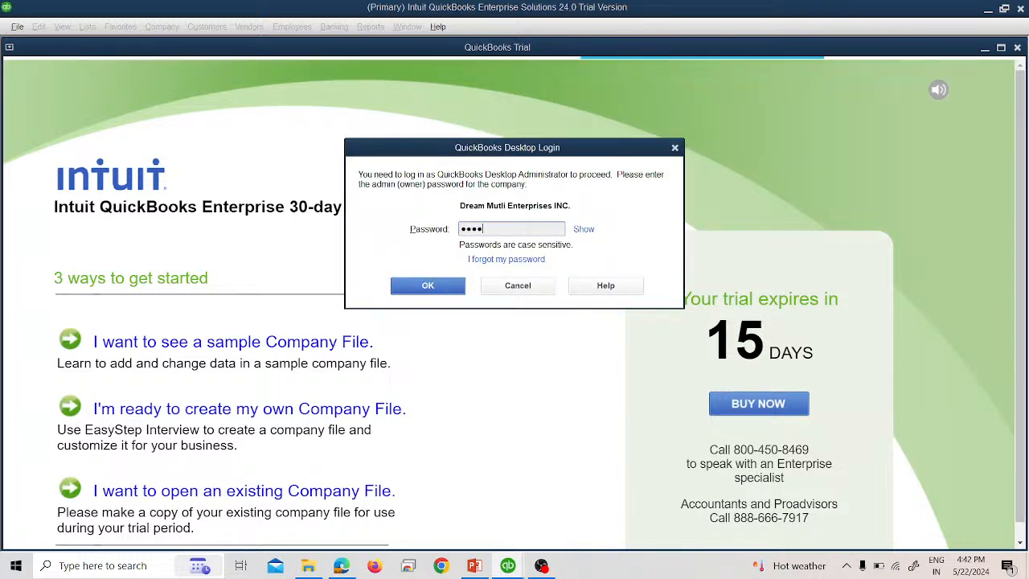
key("Return")
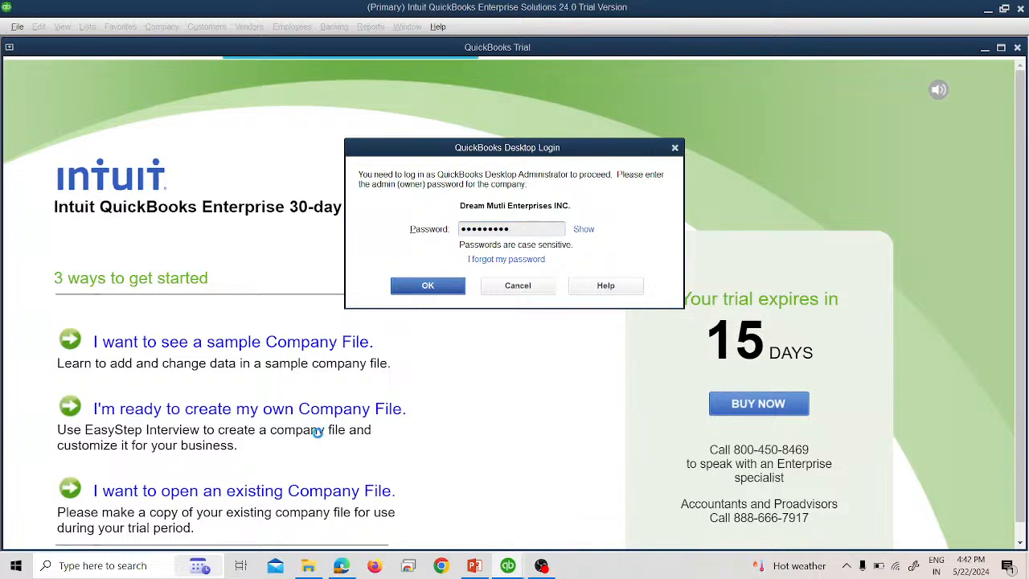
key("alt+Tab")
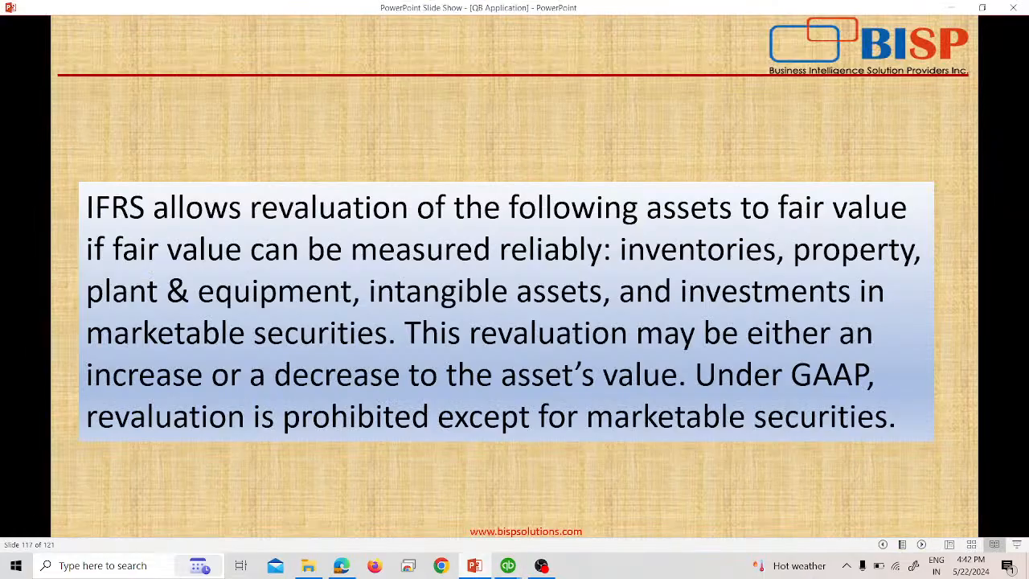
key("Right")
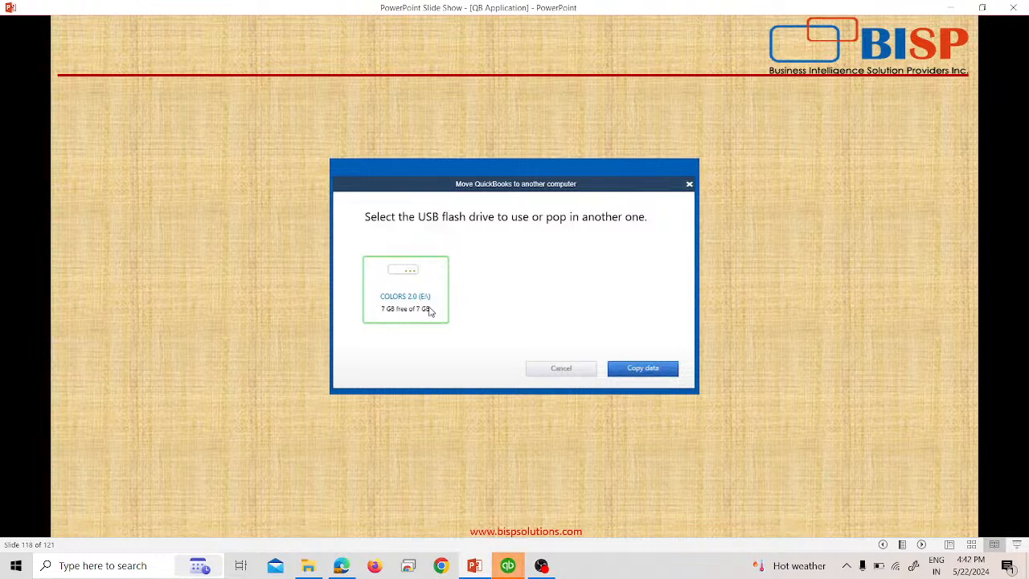
left_click(620, 367)
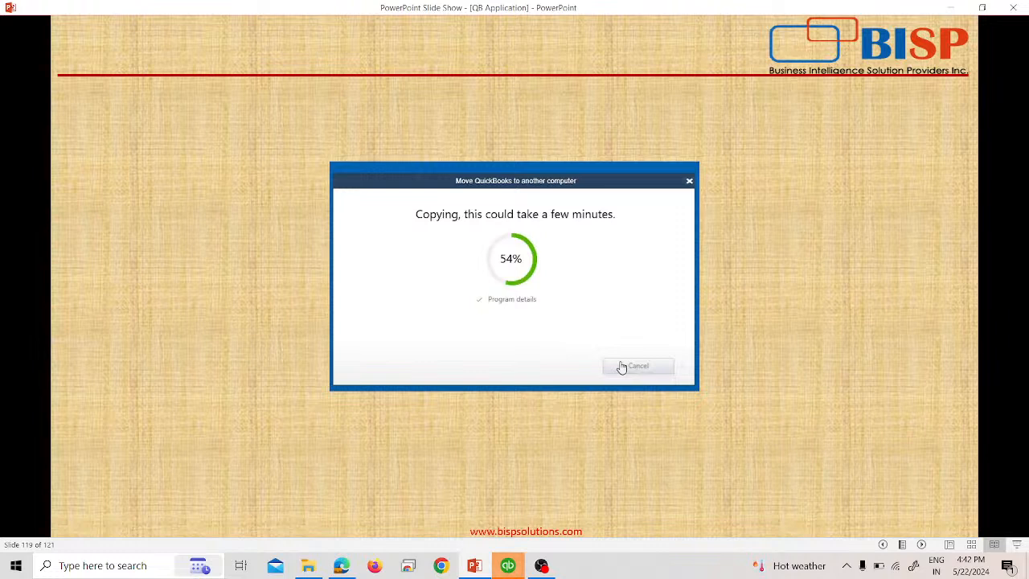
left_click(519, 376)
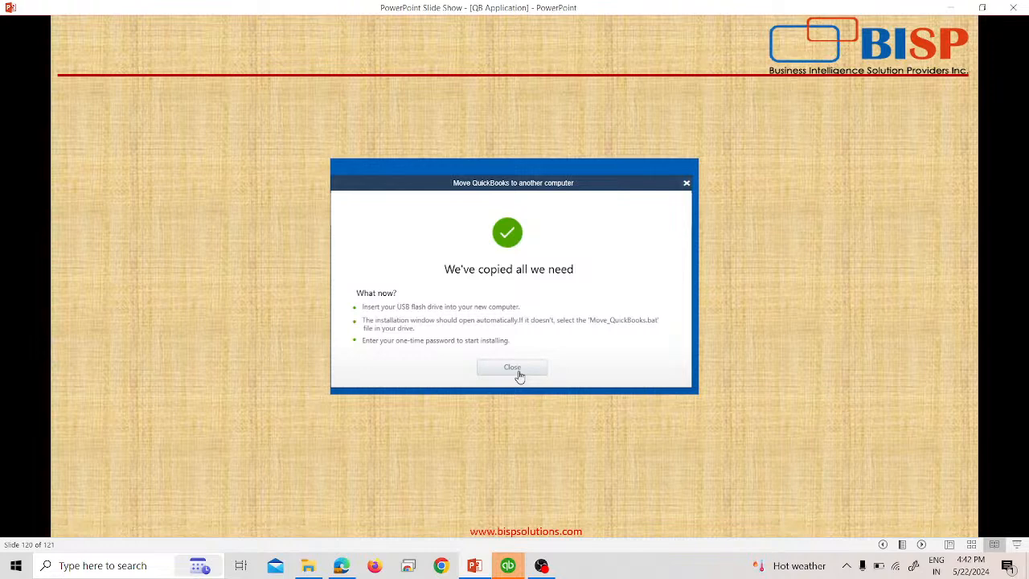
left_click(519, 376)
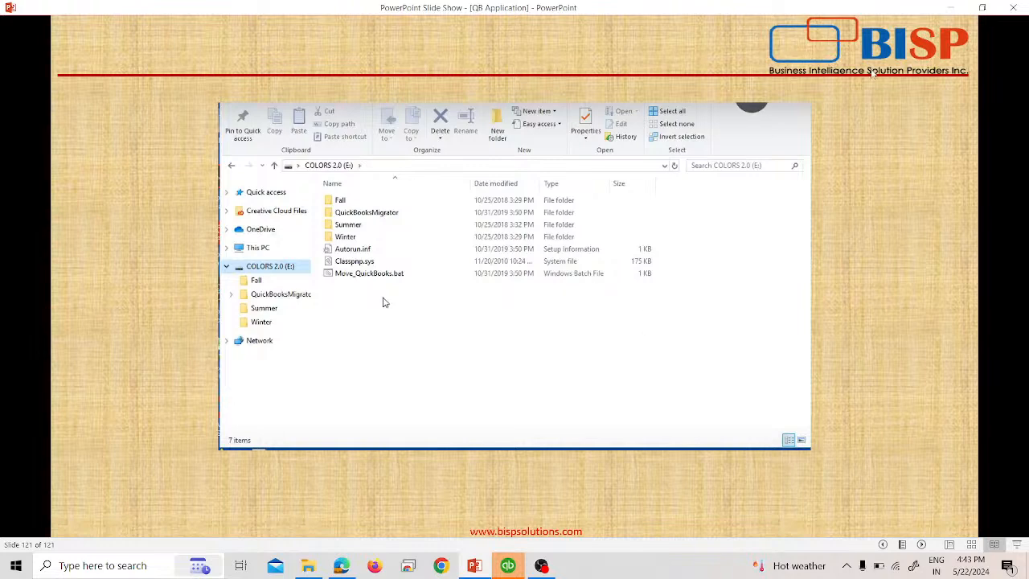
- Postpone the pending memorized Depreciation transaction to enter later and acknowledge the follow-up notice
key("alt+Tab")
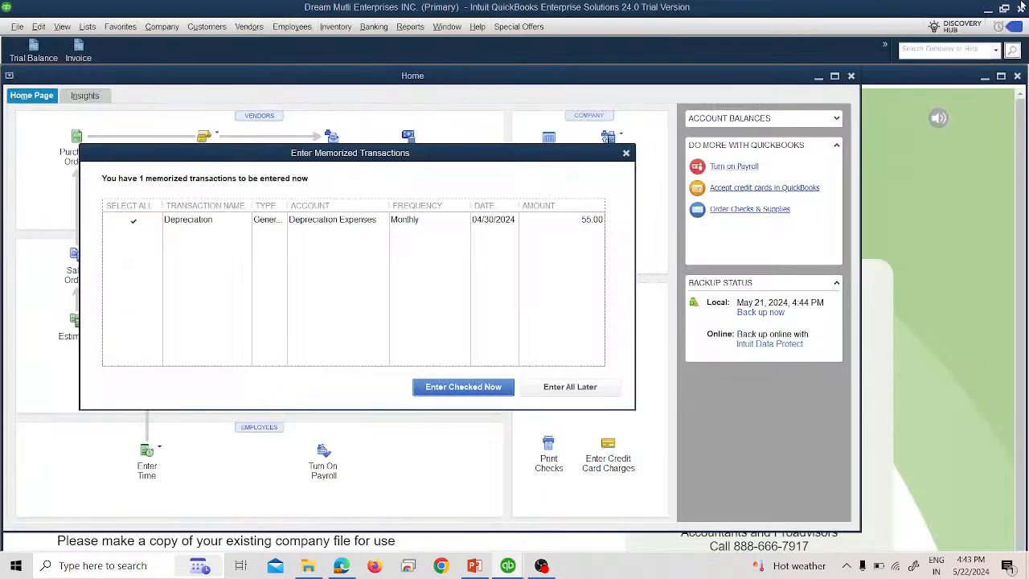
key("alt+Tab")
left_click(1020, 6)
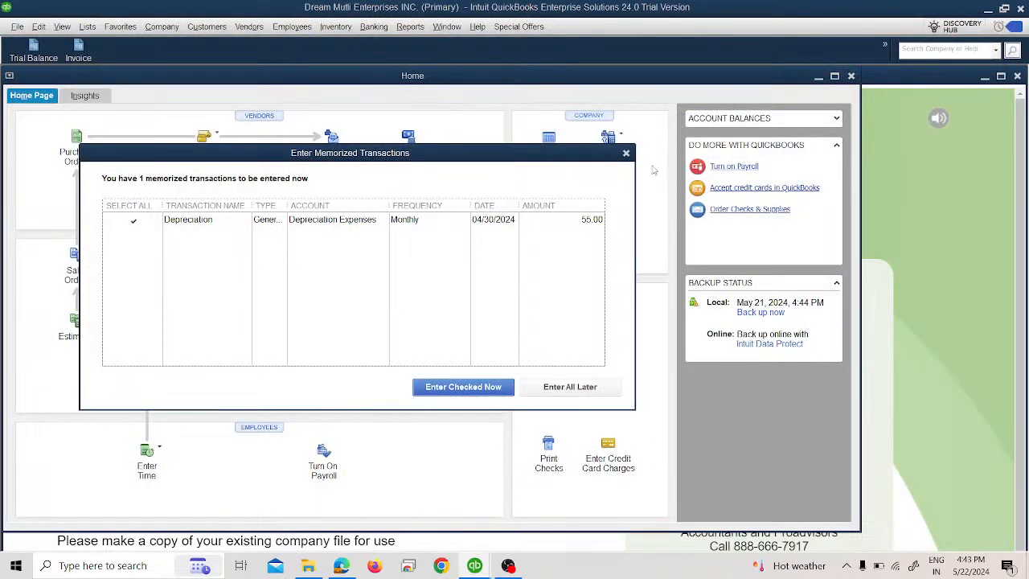
left_click(593, 390)
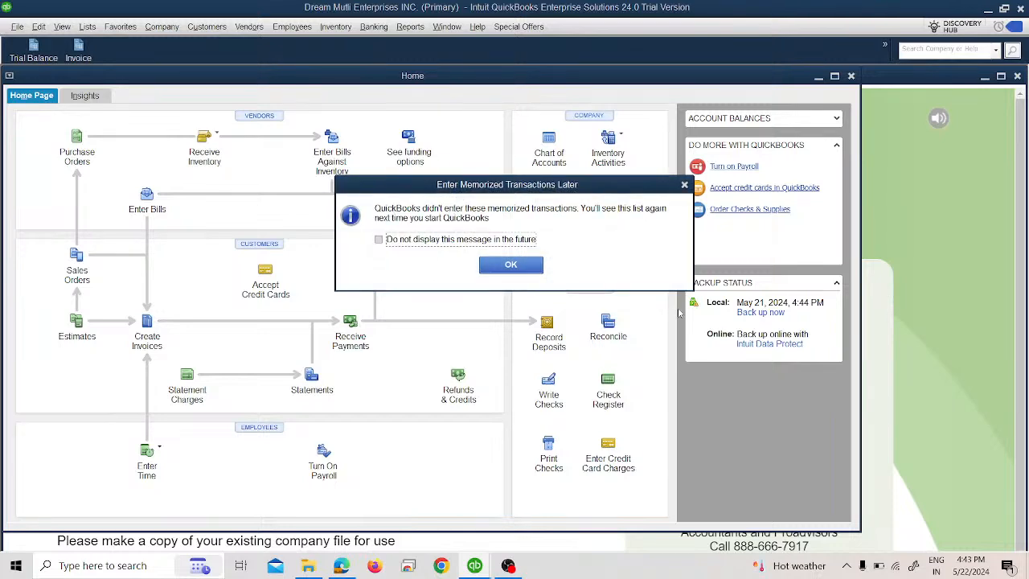
left_click(524, 262)
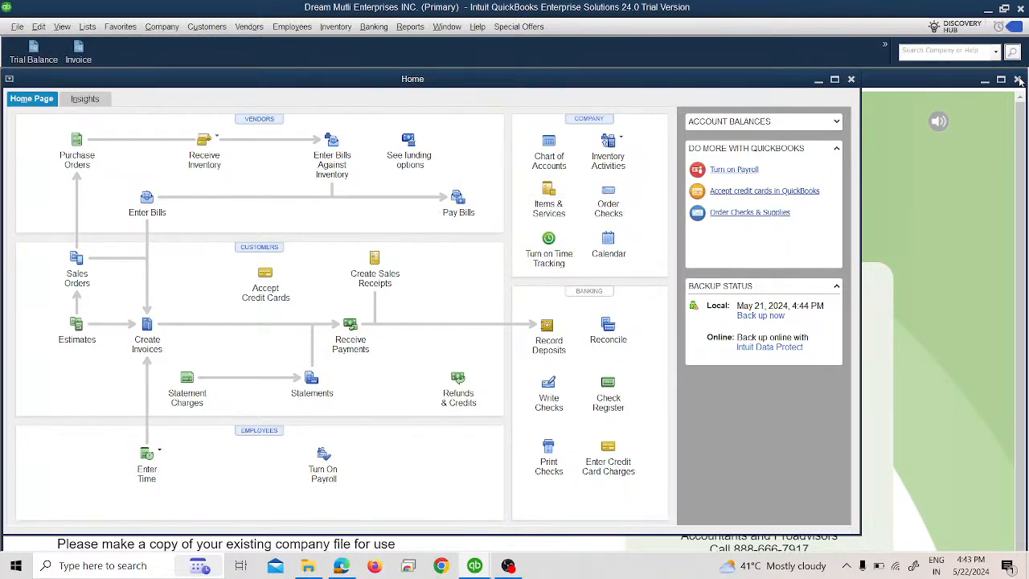
- Close the ABC COMPANY secondary company file and its remaining QuickBooks trial window
left_click(1018, 80)
key("alt+Tab")
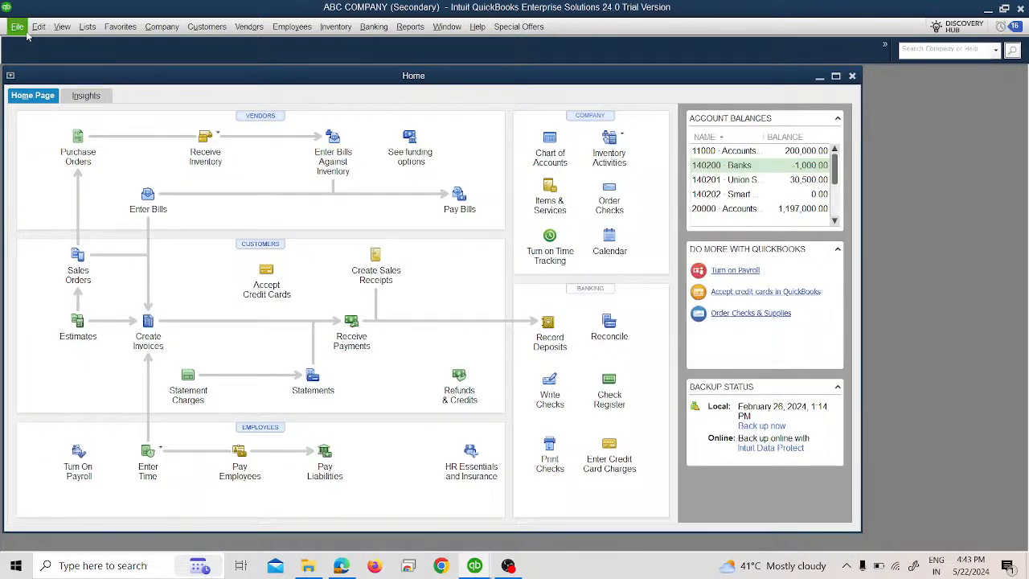
left_click(17, 26)
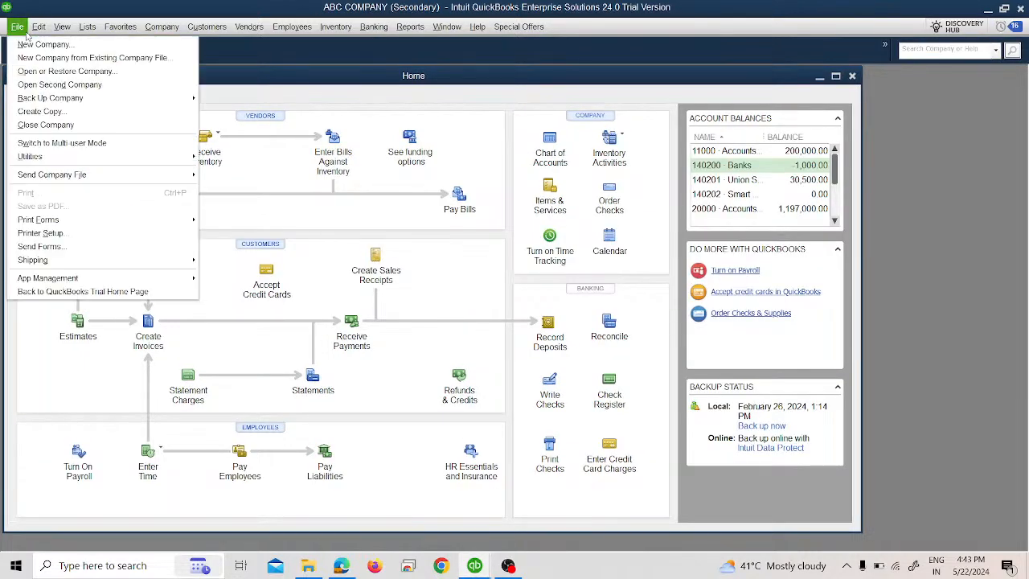
left_click(48, 126)
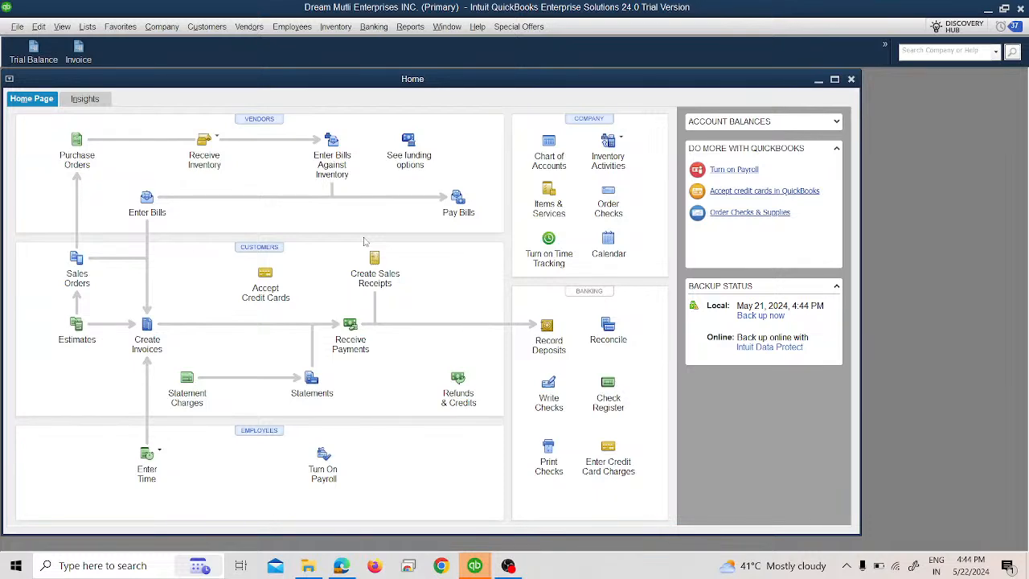
left_click(480, 561)
left_click(494, 518)
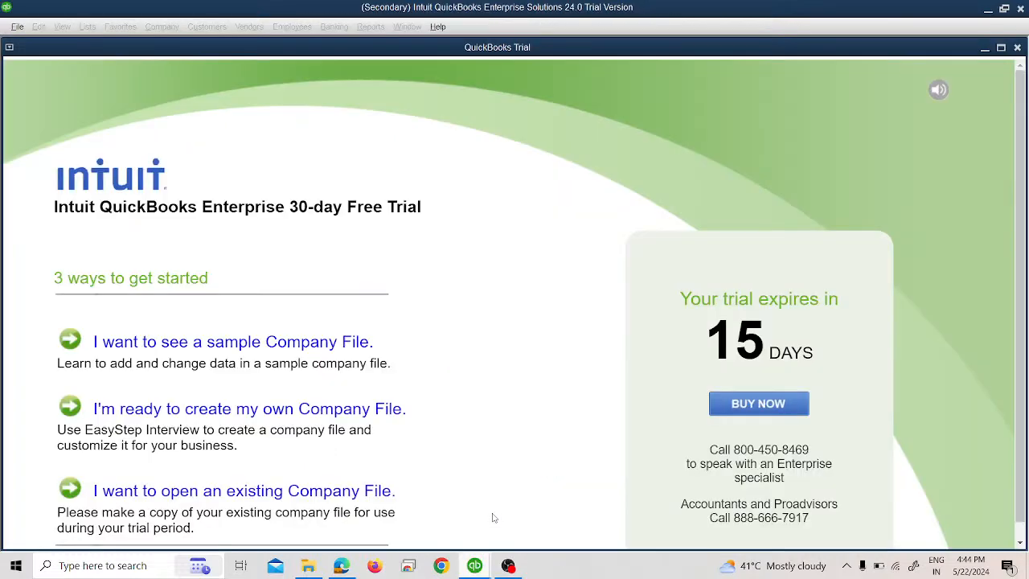
left_click(1017, 47)
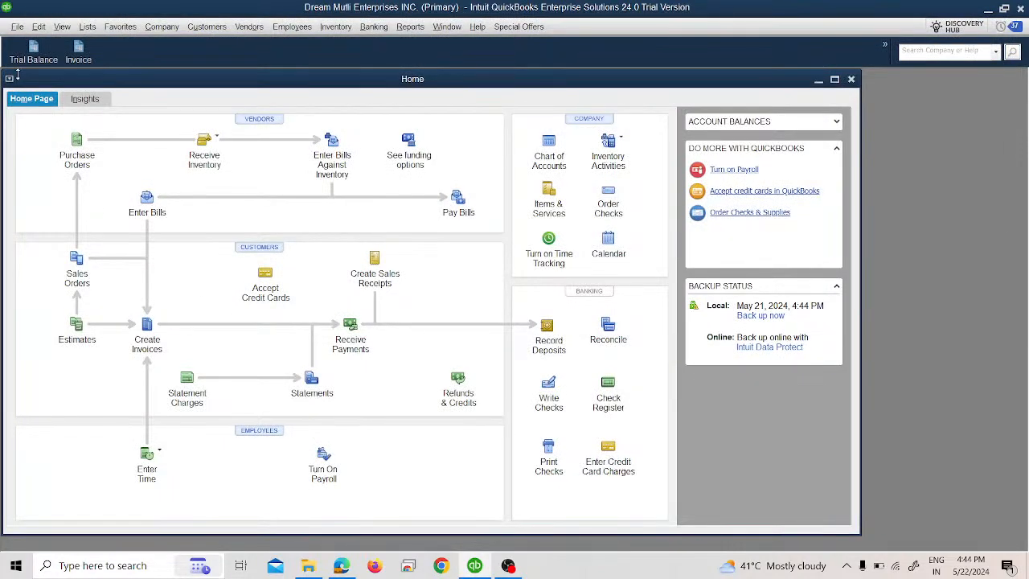
- Start creating a copy of the company file, choosing Accountant's Copy and confirming that type
left_click(17, 27)
mouse_move(59, 156)
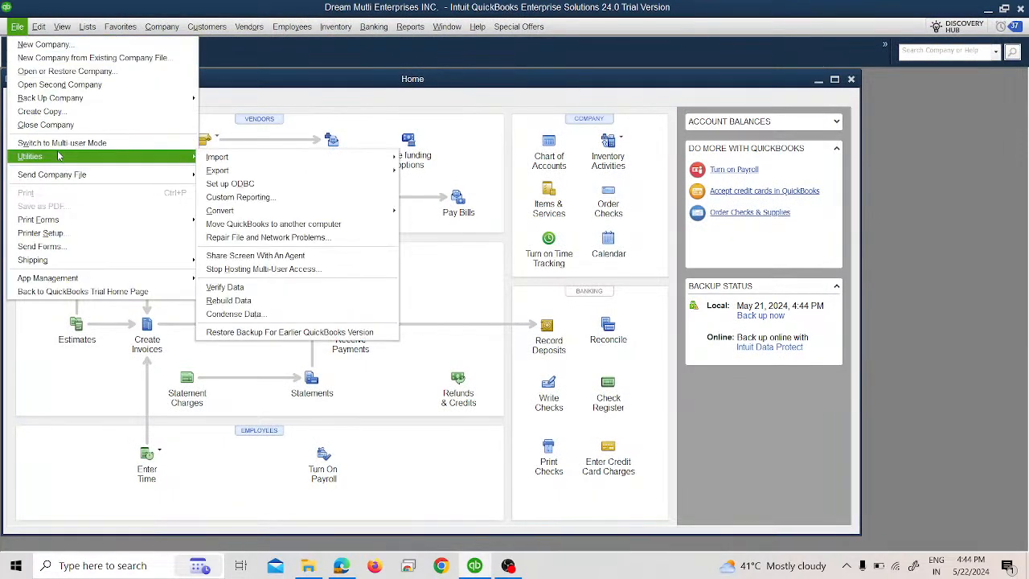
left_click(77, 113)
left_click(340, 225)
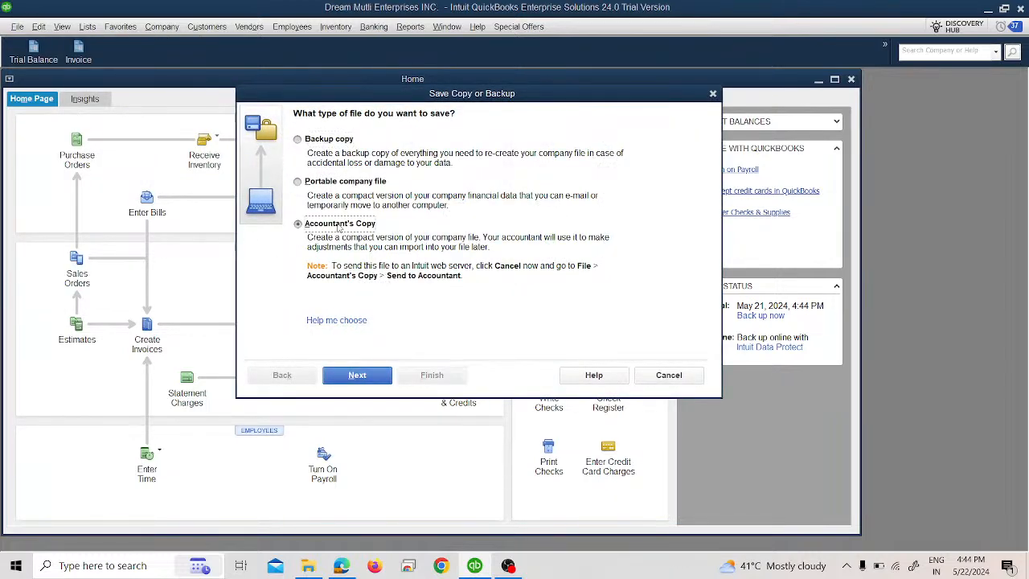
left_click(373, 375)
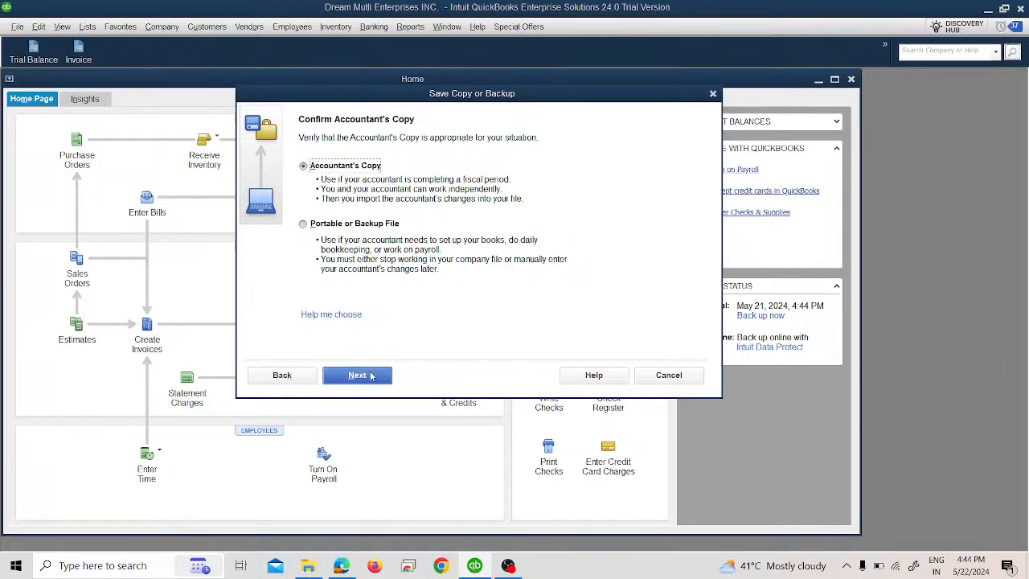
left_click(366, 384)
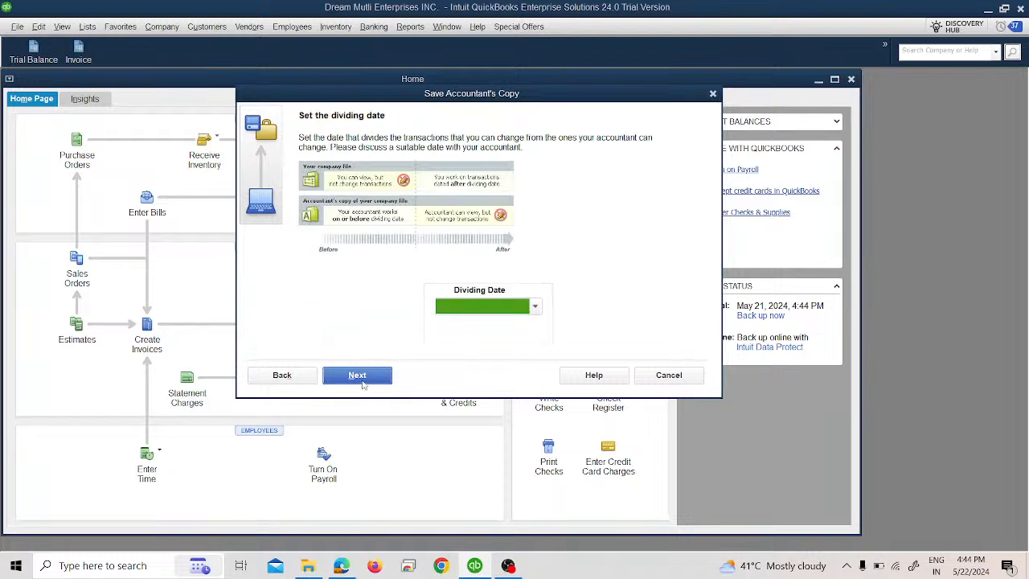
- Set a Custom dividing date of 05/01/2024 and save the Accountant's Copy to the Desktop
left_click(506, 310)
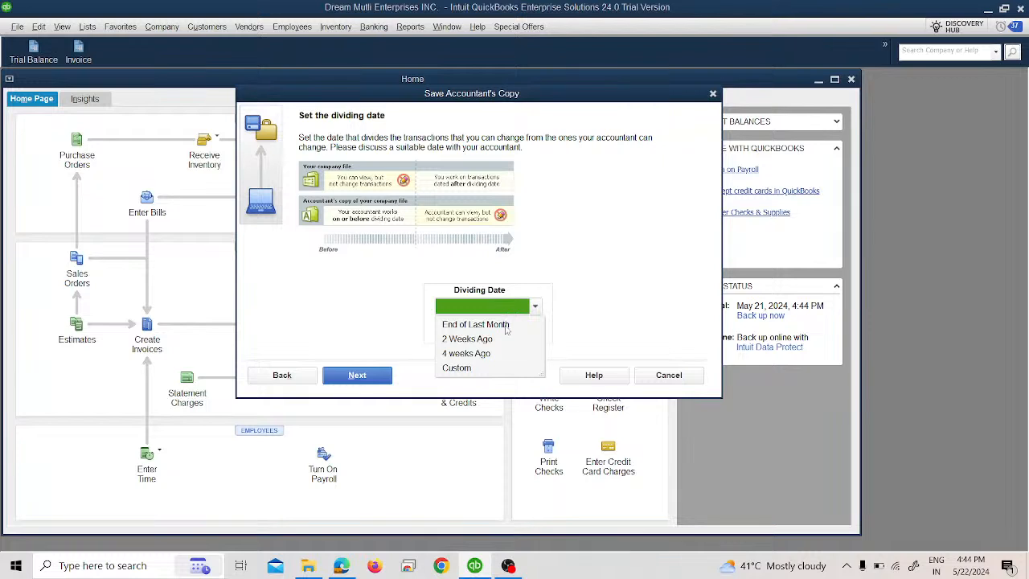
left_click(492, 368)
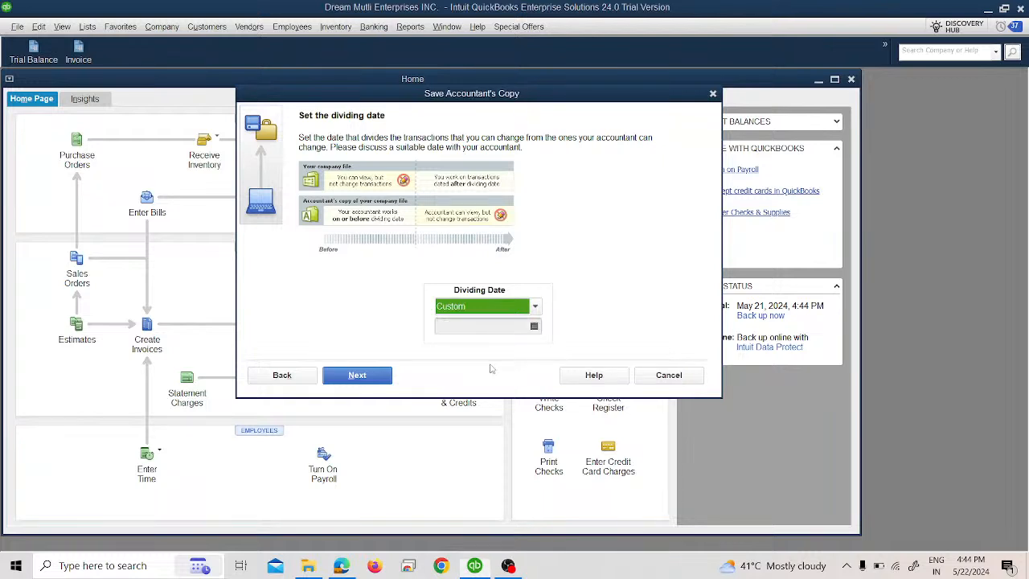
left_click(534, 326)
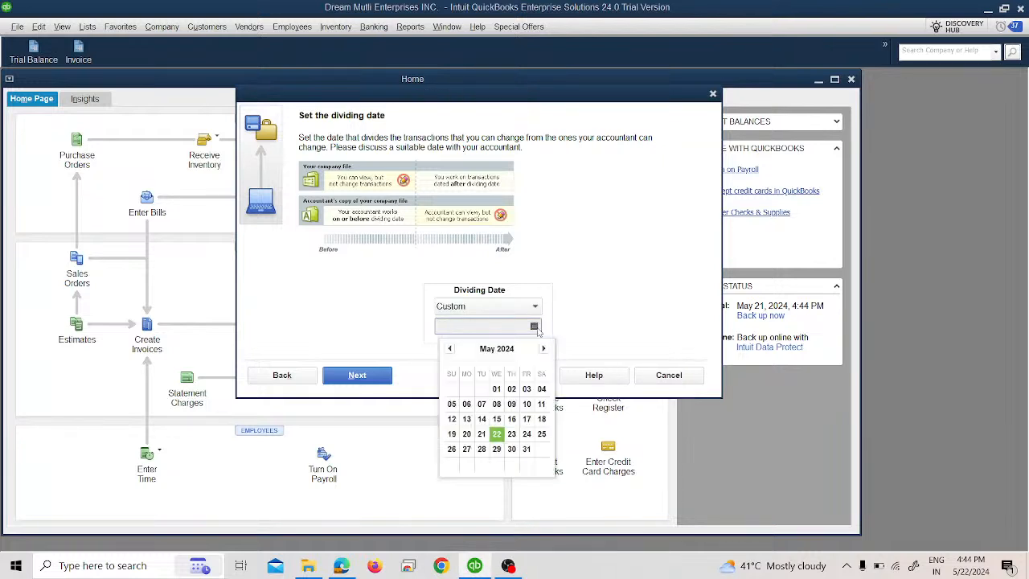
left_click(496, 388)
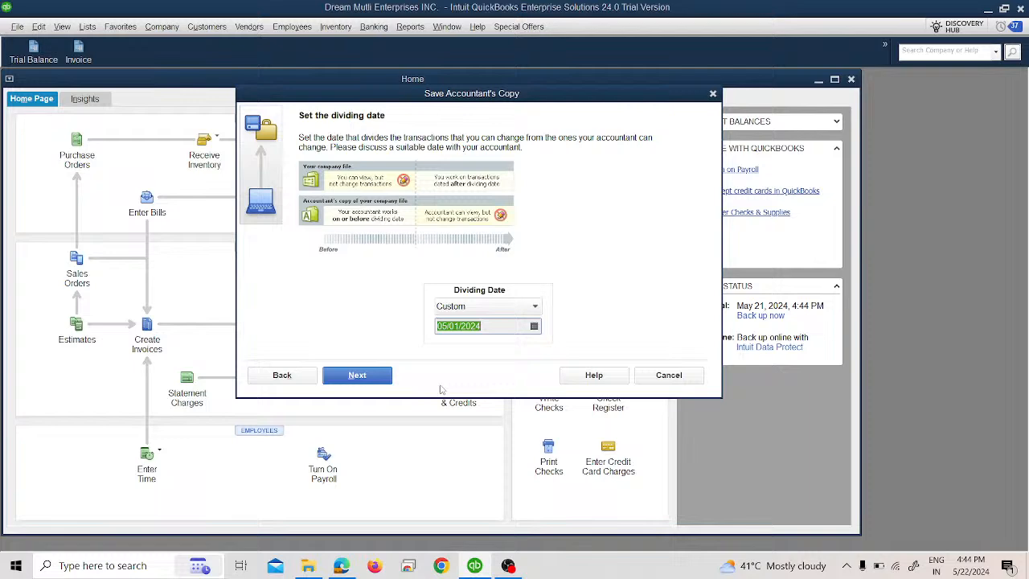
left_click(375, 378)
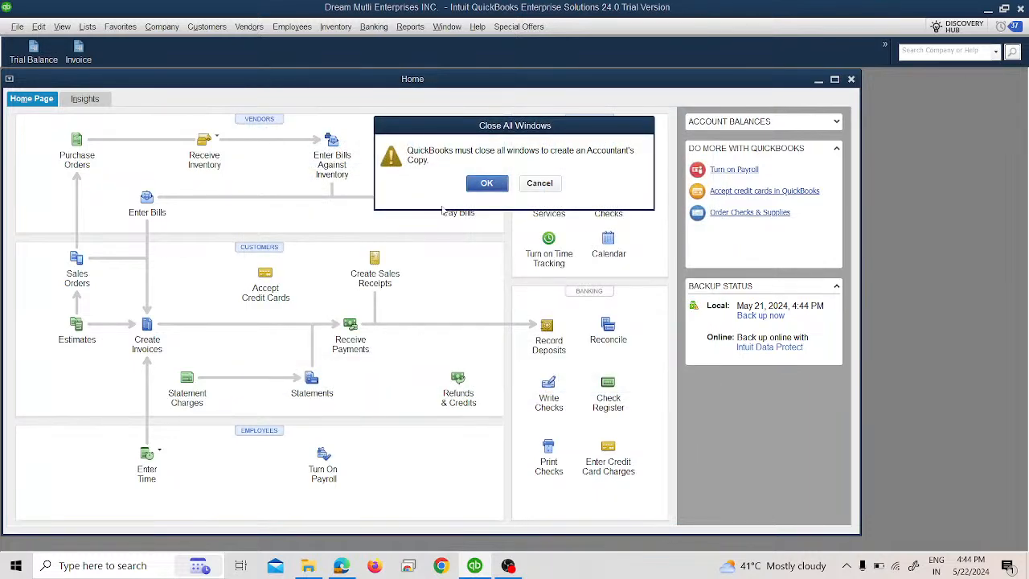
left_click(488, 184)
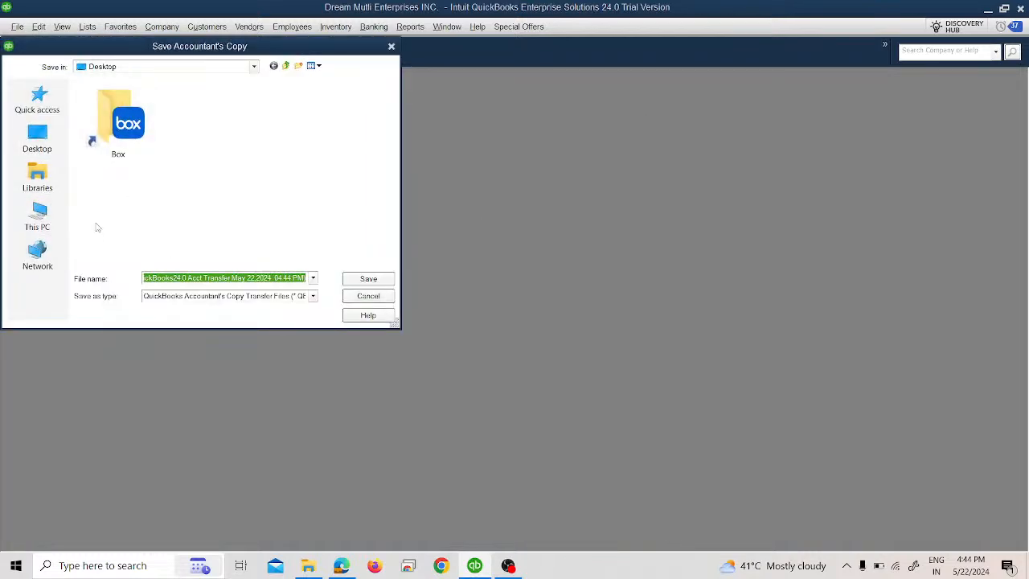
left_click(359, 279)
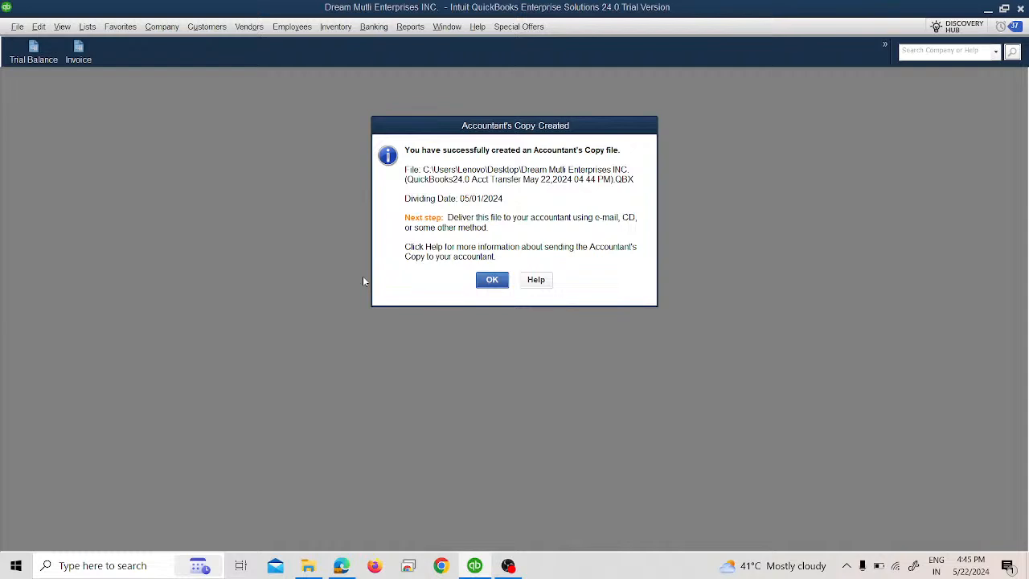
left_click(492, 281)
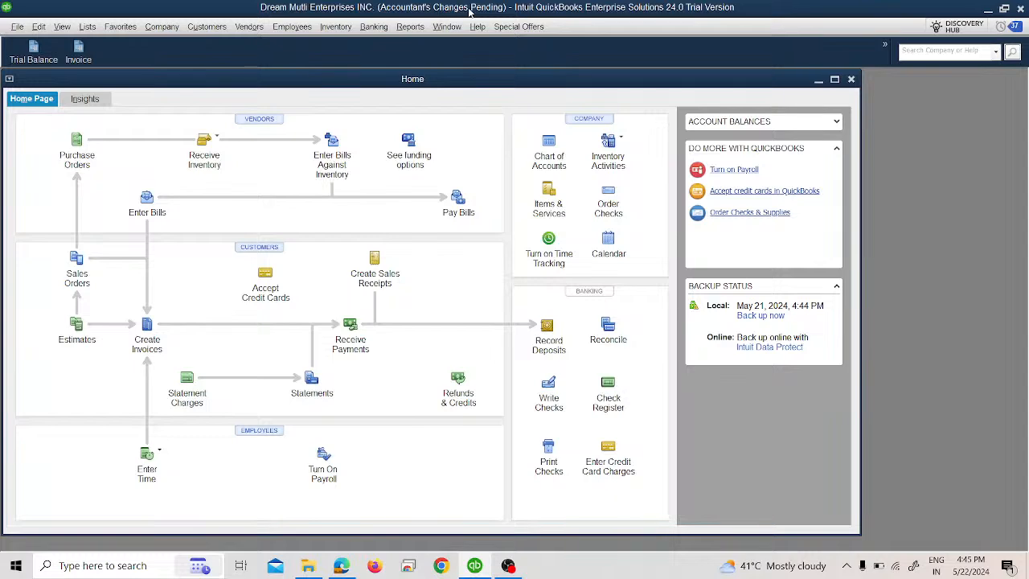
left_click(988, 8)
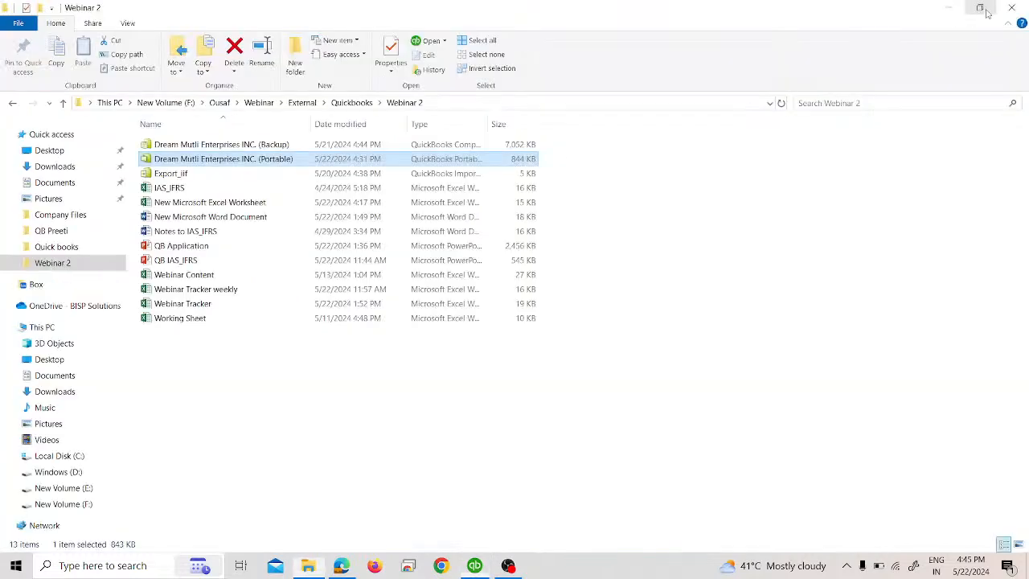
left_click(956, 7)
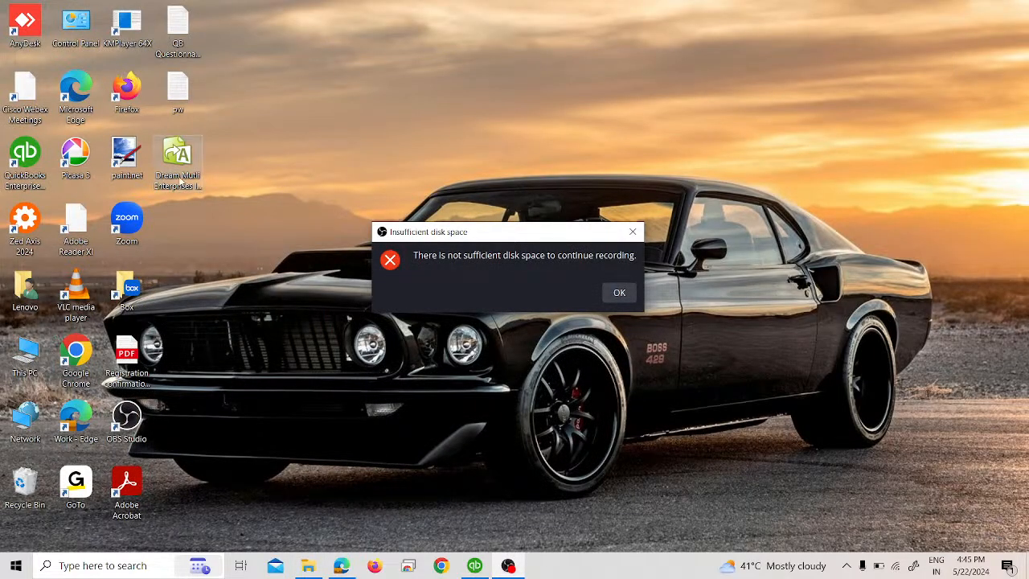
- Remove the Accountant's Copy restrictions from the Dream Mutli Enterprises INC. company file, confirming that you want them removed
left_click(617, 293)
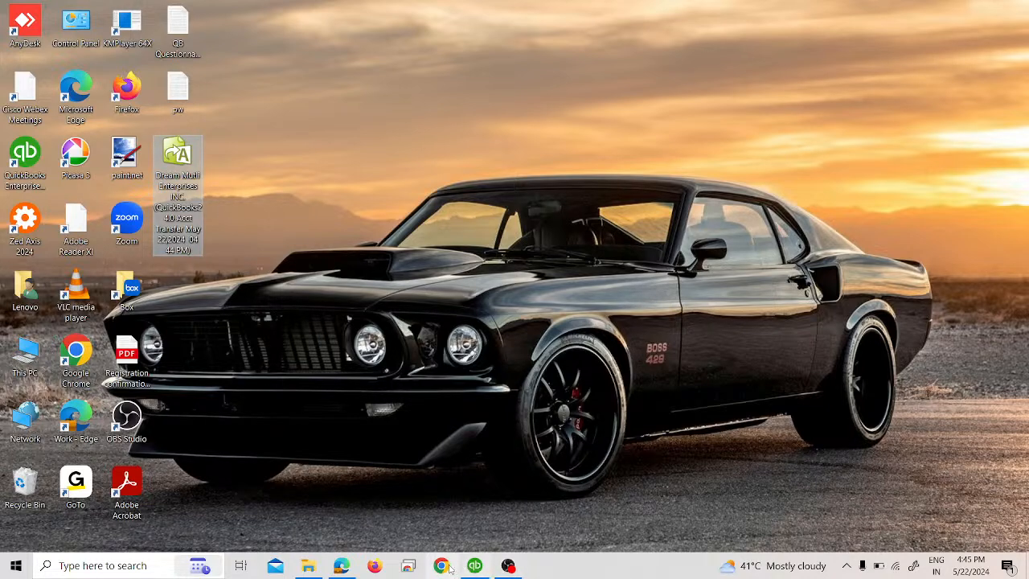
left_click(474, 565)
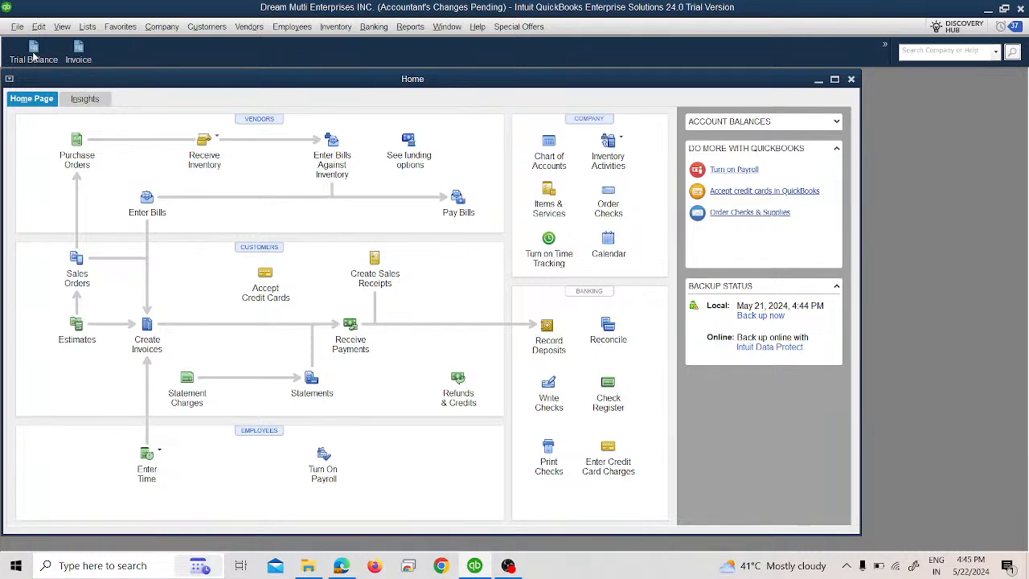
left_click(16, 26)
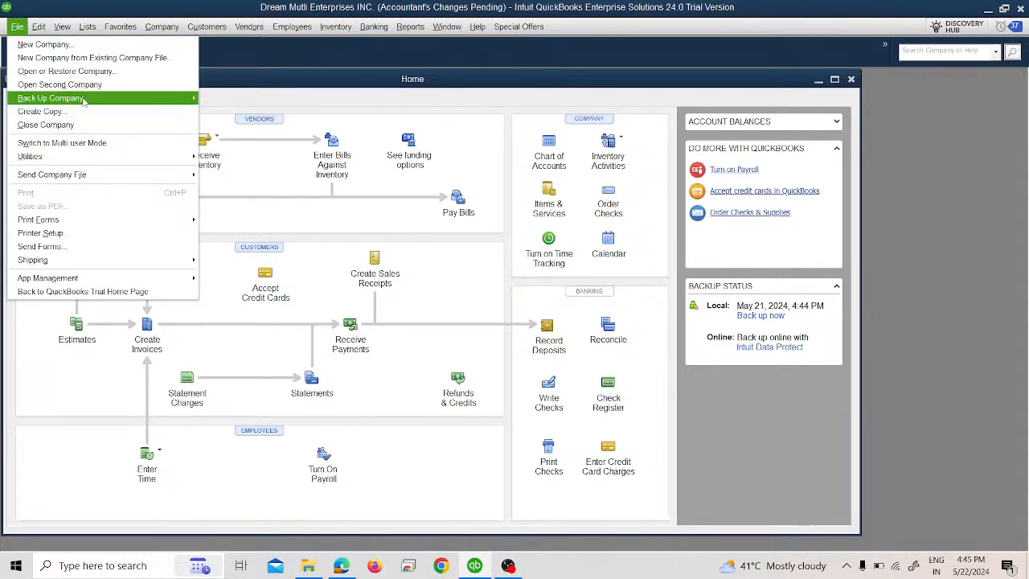
mouse_move(149, 29)
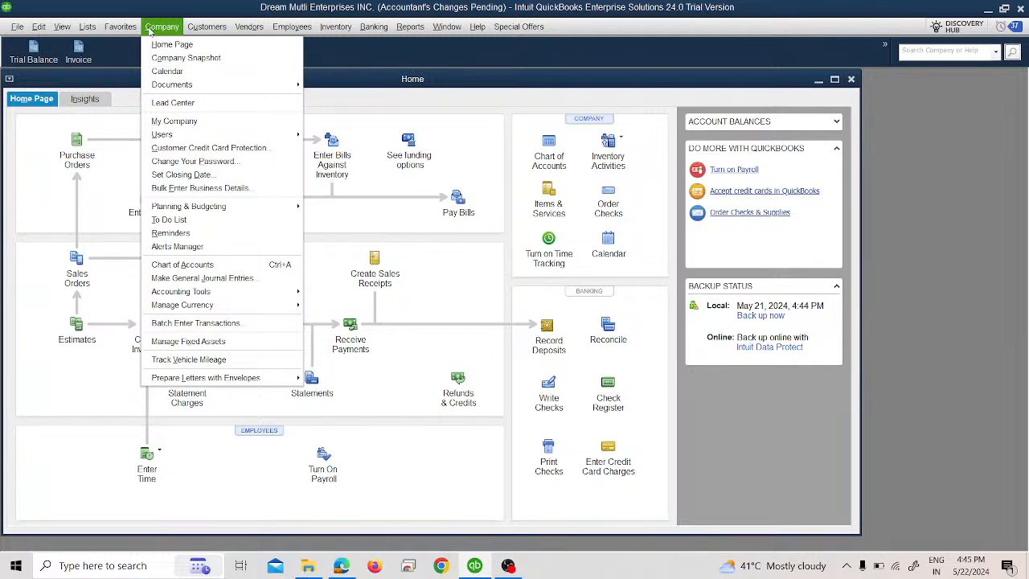
mouse_move(17, 27)
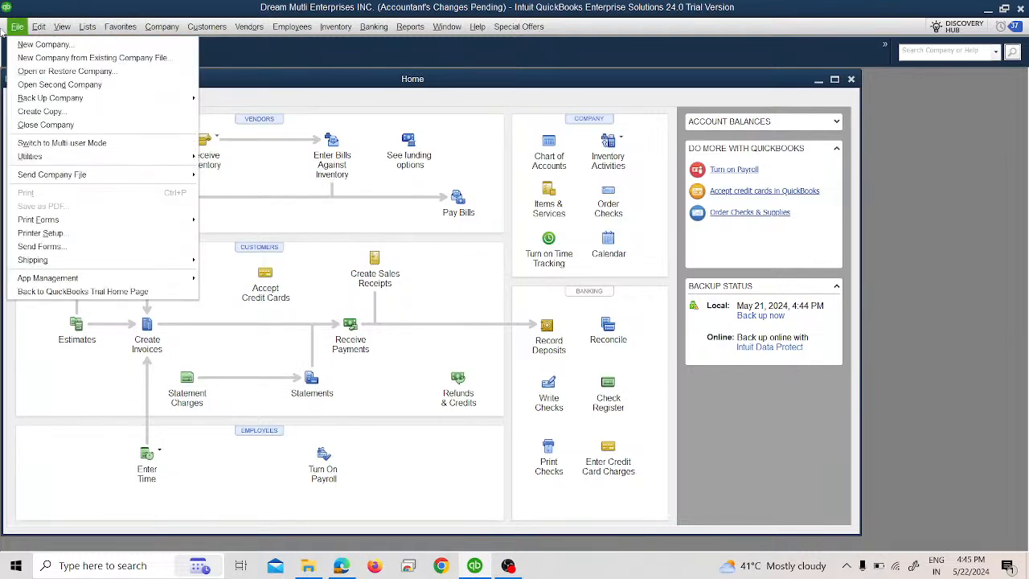
mouse_move(64, 99)
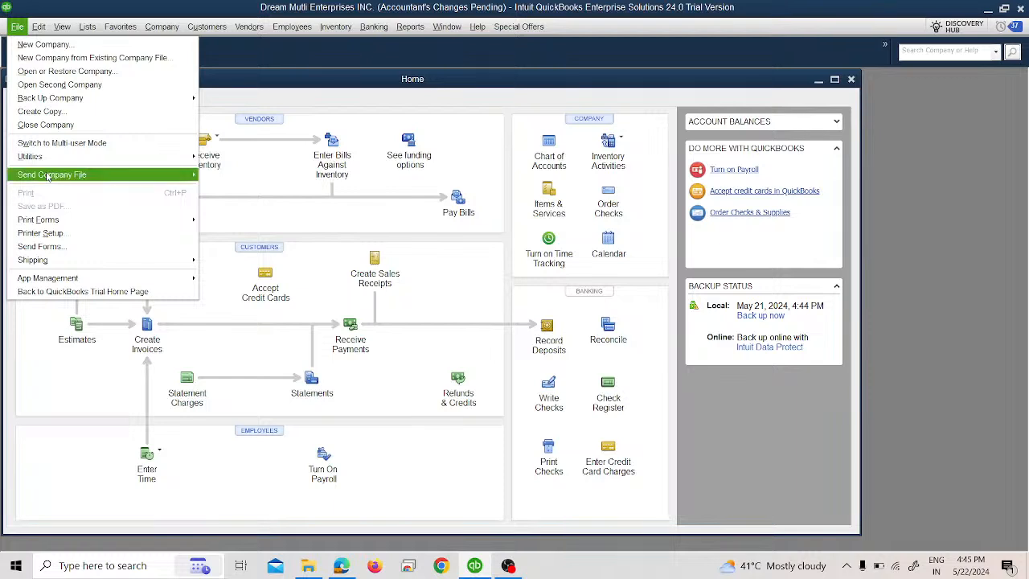
mouse_move(149, 176)
mouse_move(209, 182)
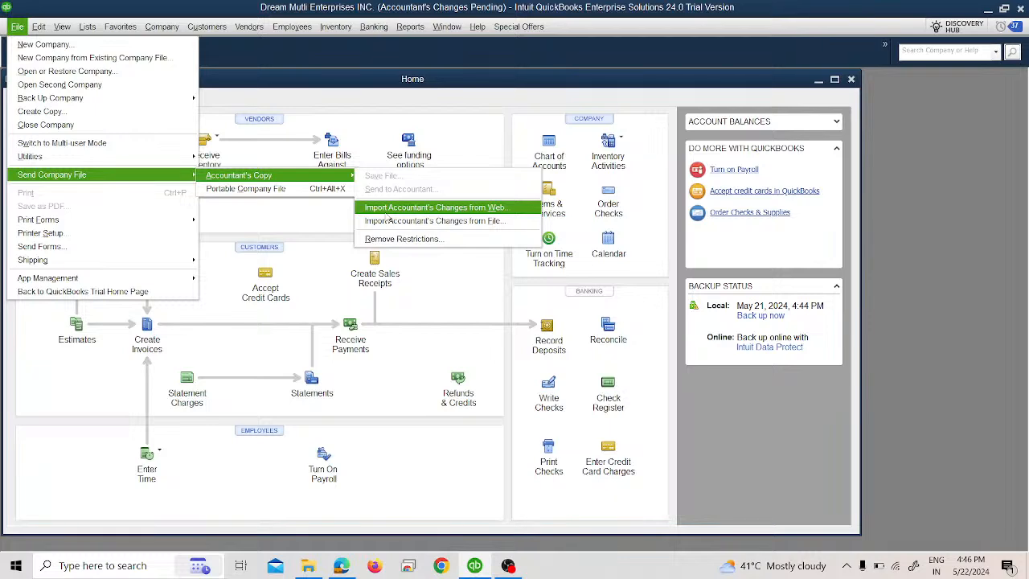
left_click(395, 239)
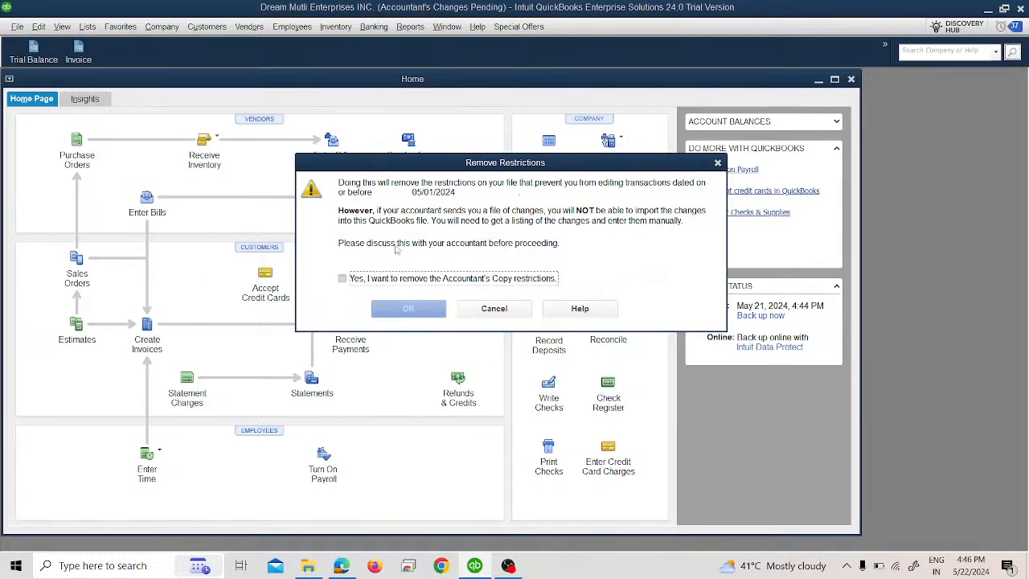
left_click(402, 279)
left_click(418, 312)
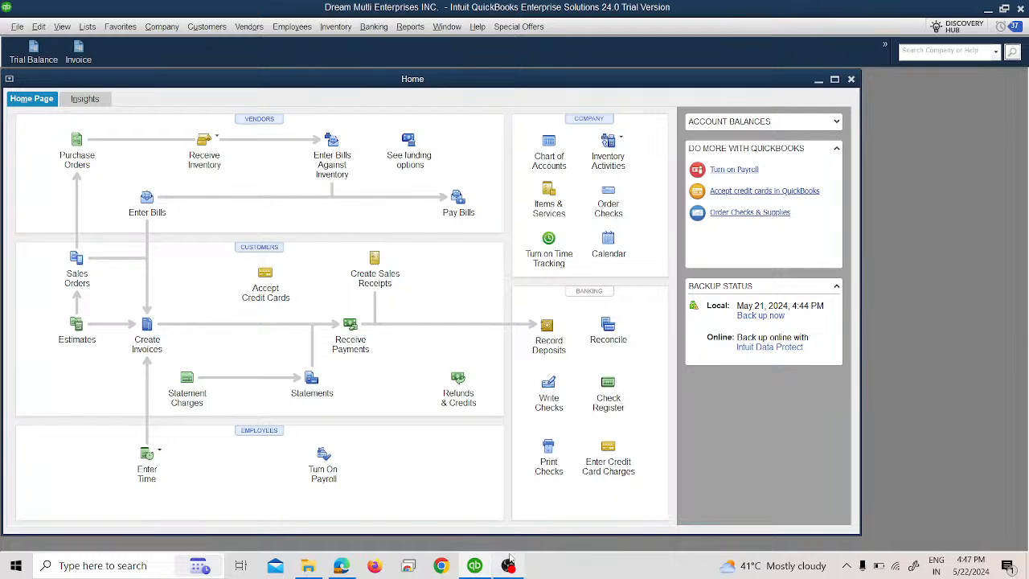
left_click(340, 566)
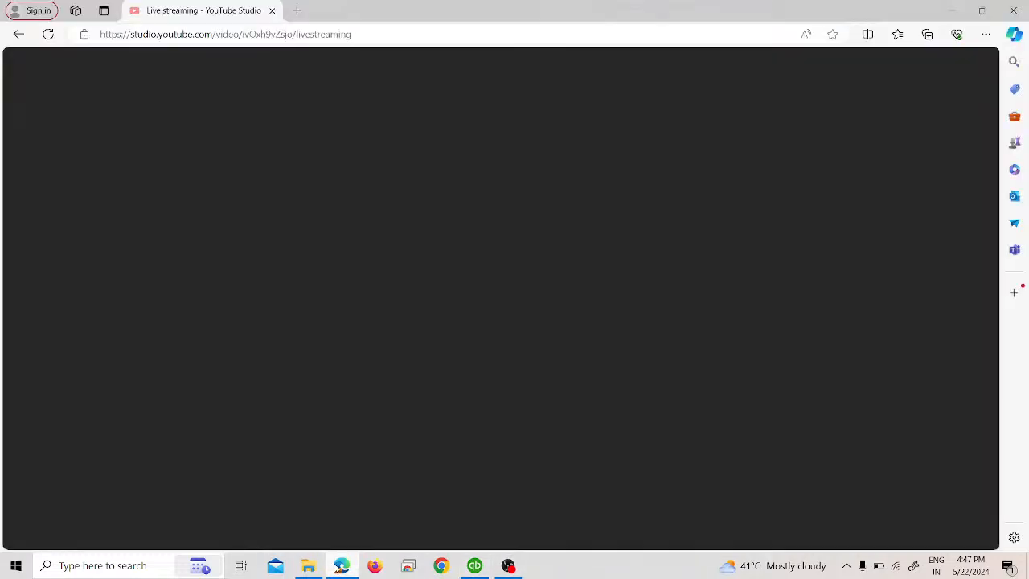